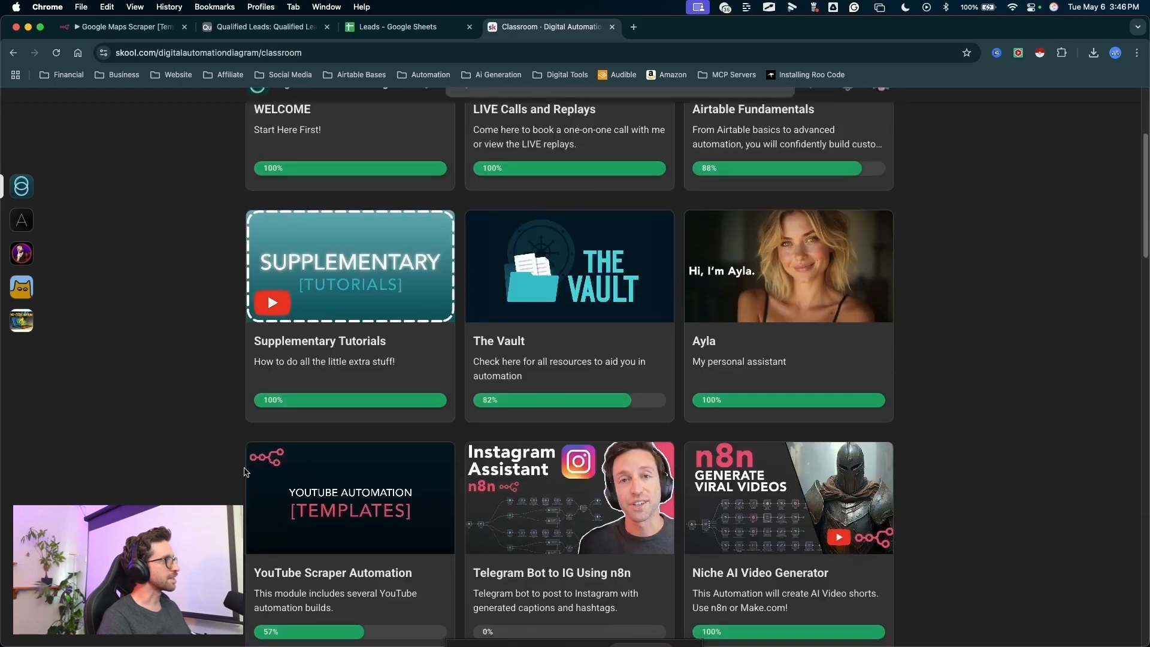
pyautogui.scroll(-4, 240, 467)
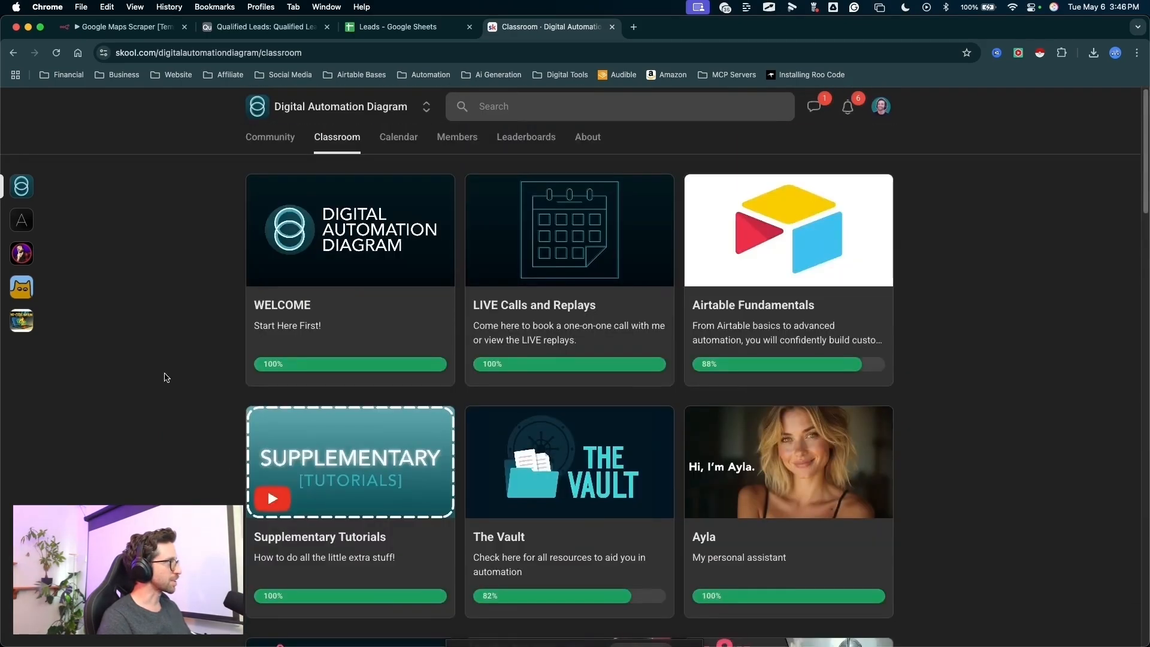
# - Look through the classroom's course modules and The Vault's list of AI assistant prompts, agent instructions and code nodes
pyautogui.hotkey('ctrl', 'a')
pyautogui.moveTo(99, 345)
pyautogui.mouseDown()
pyautogui.moveTo(206, 432)
pyautogui.moveTo(183, 532)
pyautogui.moveTo(235, 451)
pyautogui.mouseUp()
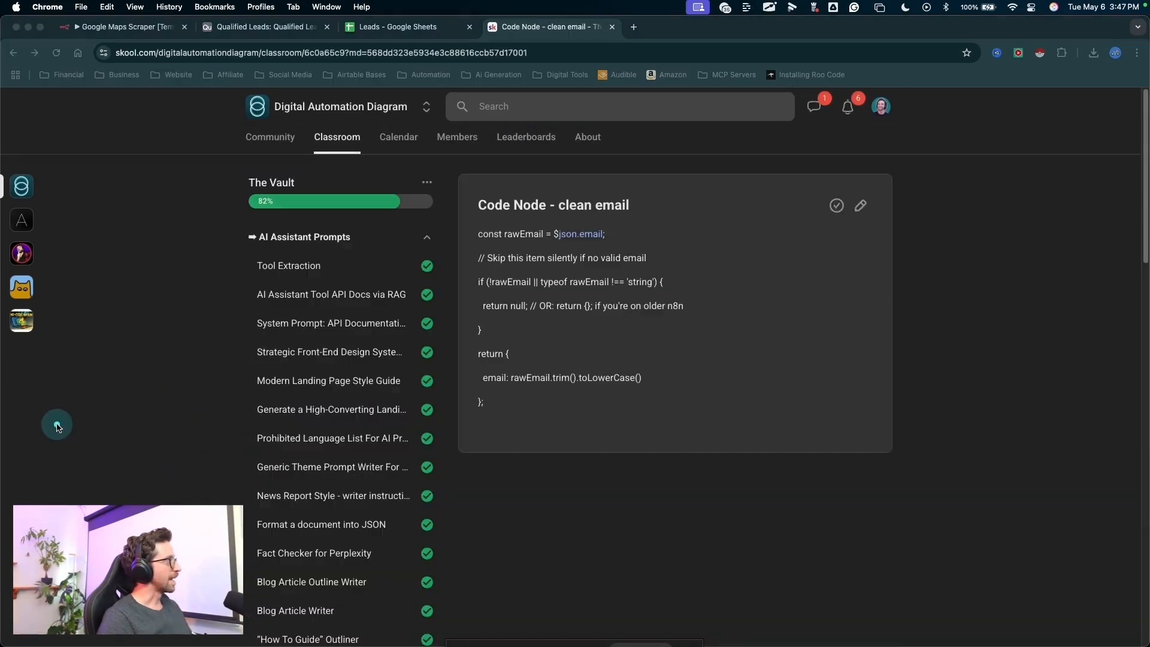
pyautogui.moveTo(63, 359)
pyautogui.mouseDown()
pyautogui.moveTo(206, 195)
pyautogui.moveTo(266, 426)
pyautogui.mouseUp()
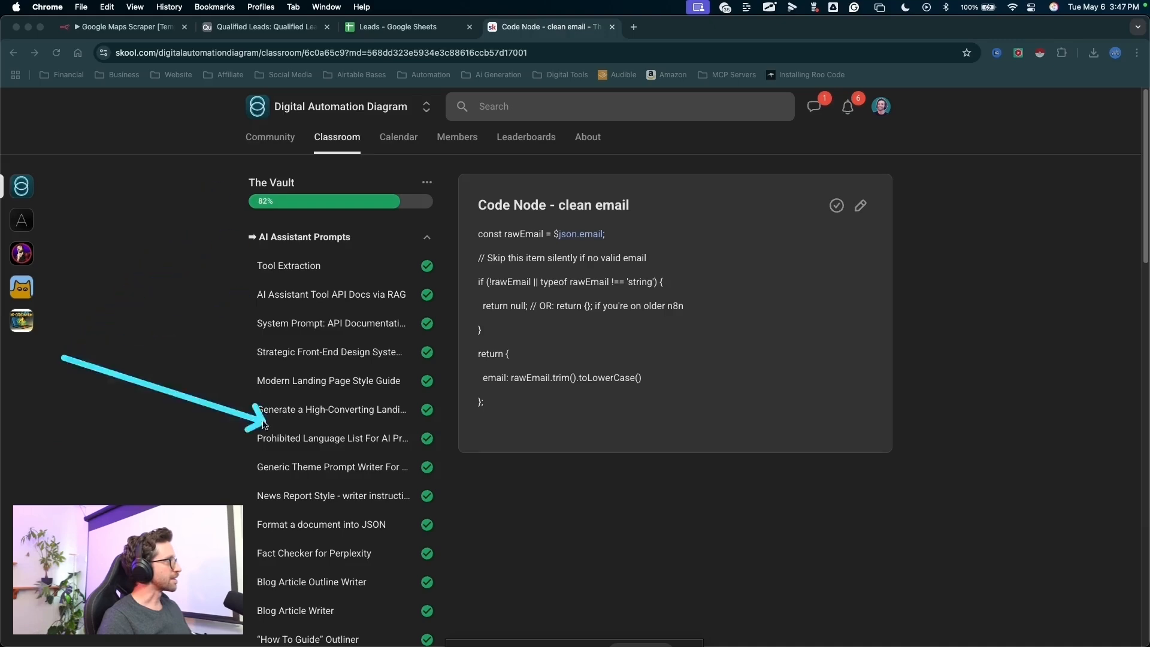
pyautogui.press('Escape')
pyautogui.scroll(-1, 214, 419)
pyautogui.hotkey('ctrl', 'a')
pyautogui.moveTo(91, 334); pyautogui.dragTo(266, 185)
pyautogui.press('Escape')
pyautogui.scroll(-10, 199, 352)
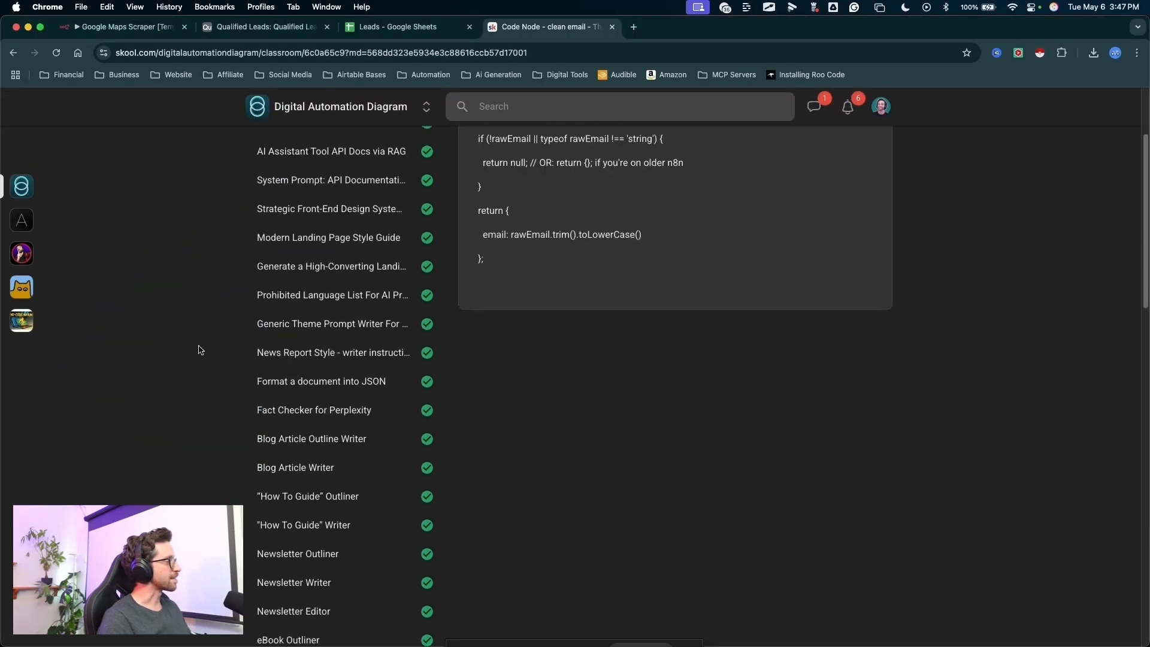
pyautogui.scroll(-8, 199, 352)
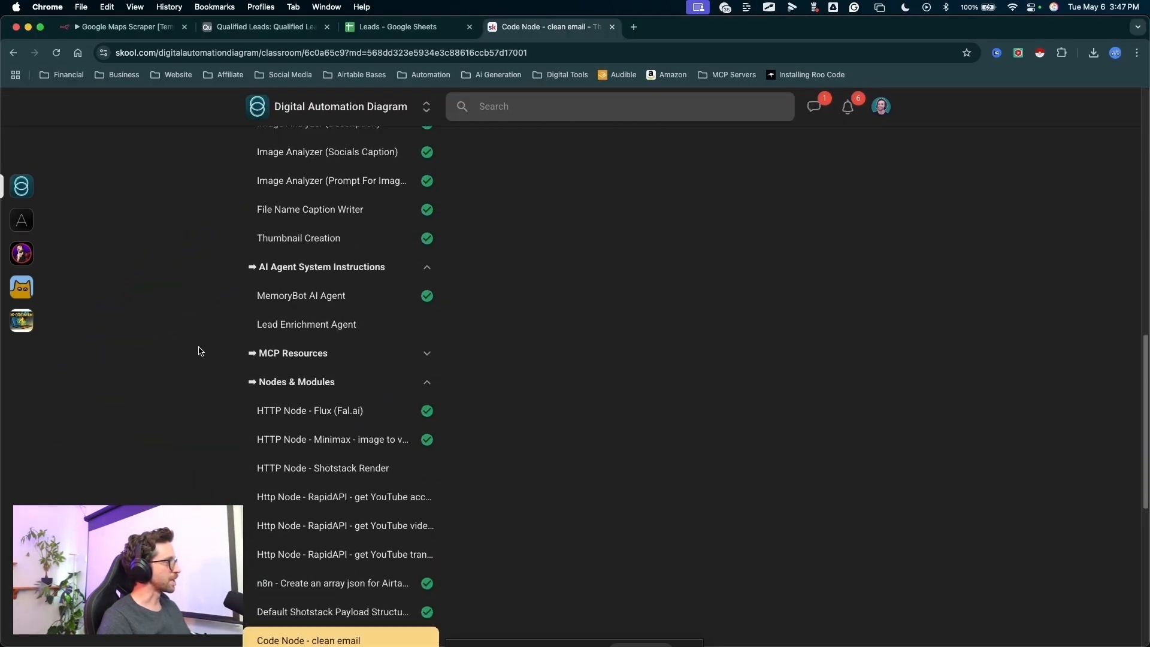
# - Switch to n8n, name the new workflow "Google Maps Scraper DEMO" and save it
pyautogui.press('super+1')
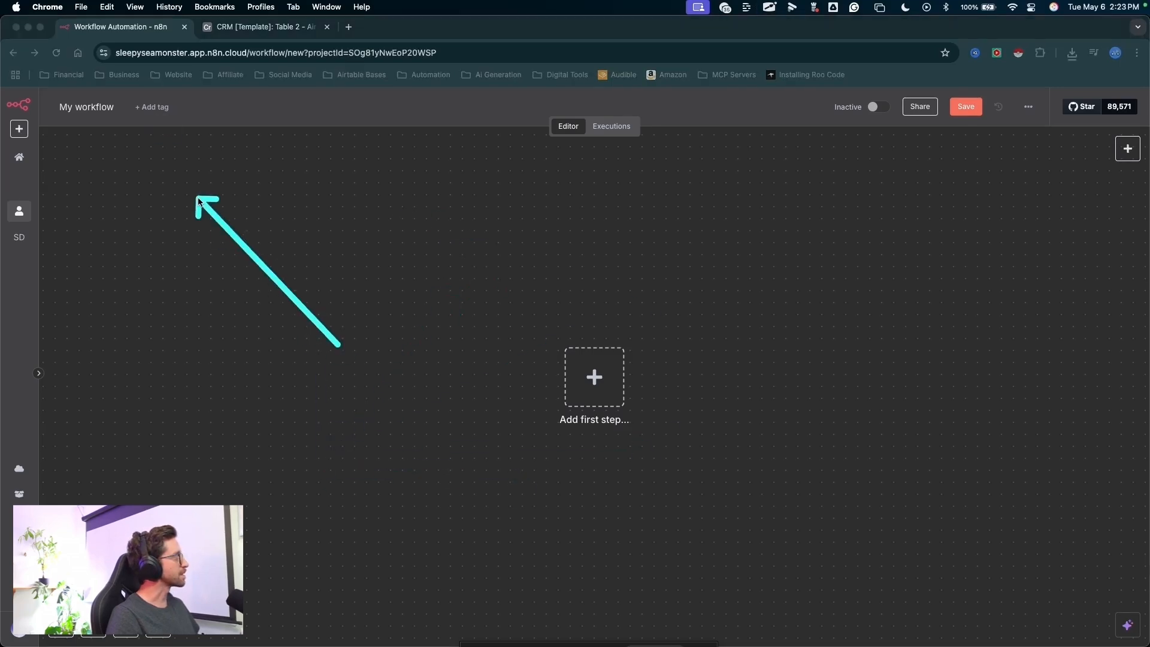
pyautogui.doubleClick(92, 107)
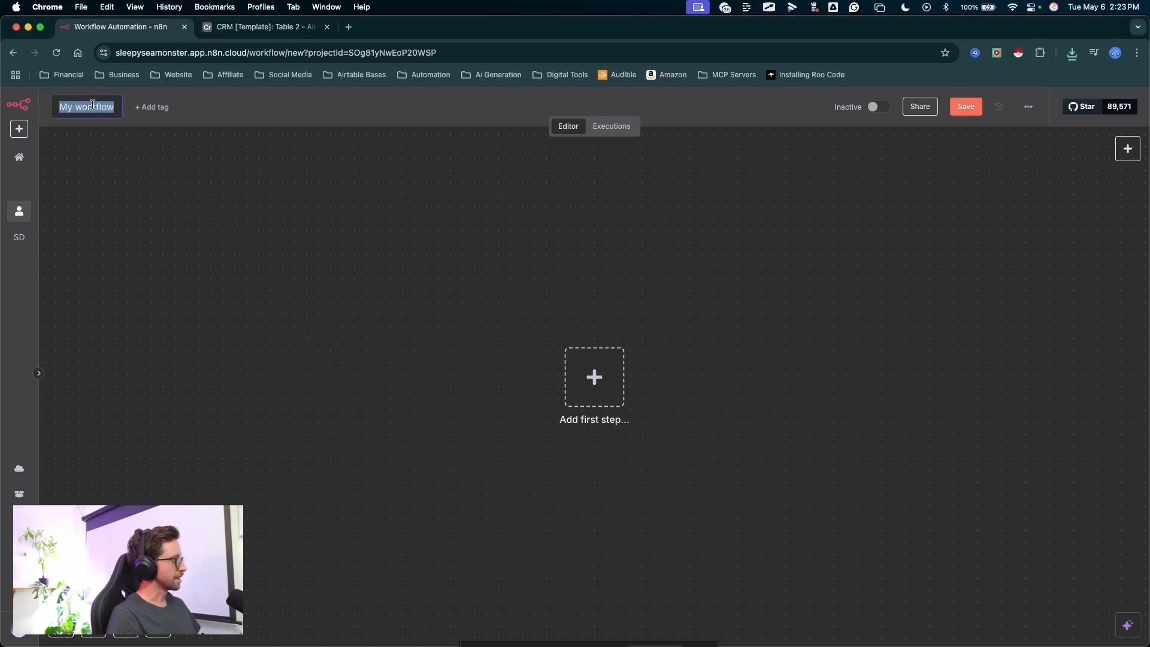
pyautogui.write('Google Maps Scraper')
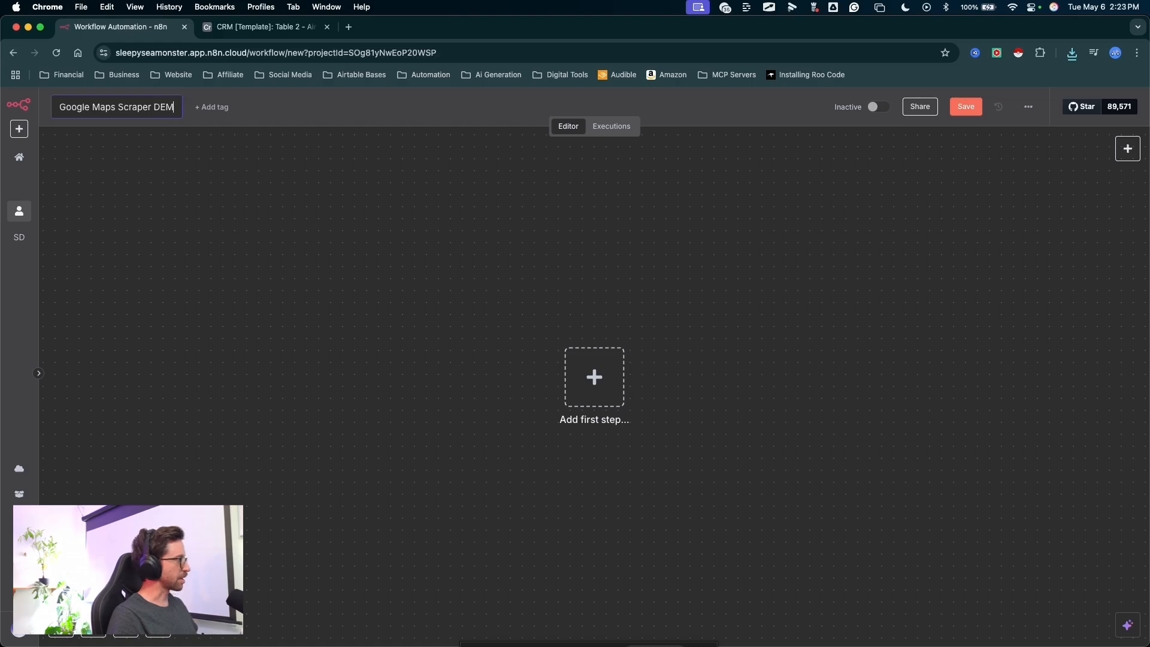
pyautogui.click(966, 107)
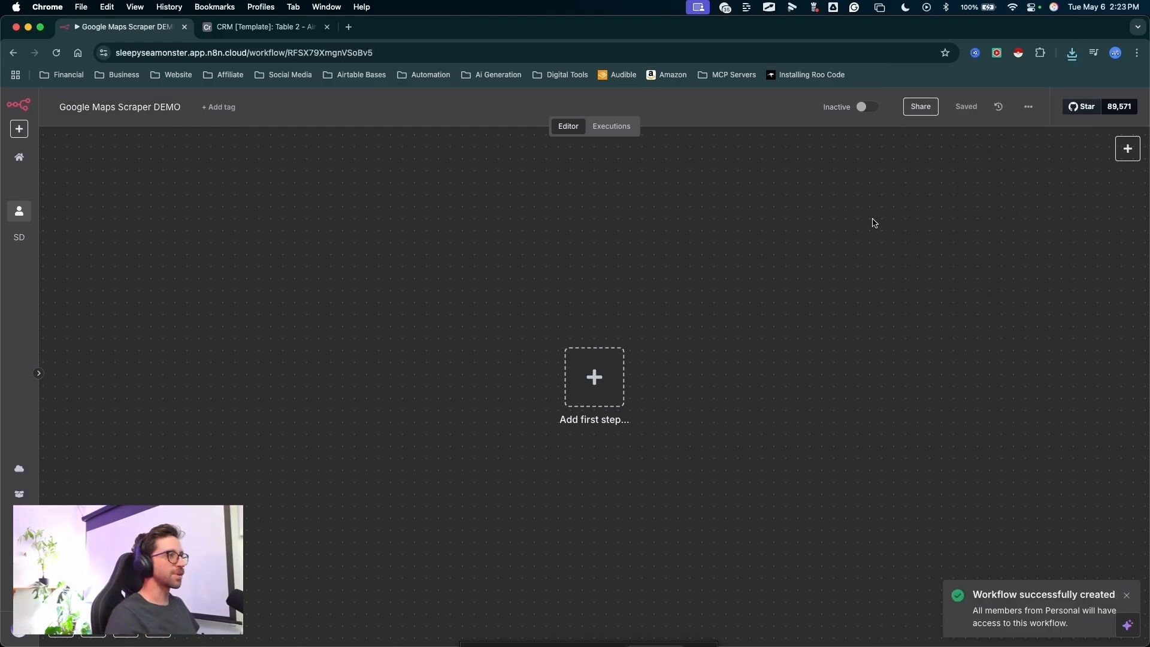
# - Add an n8n Form trigger of the type "On new n8n Form event" as the workflow's first node
pyautogui.click(617, 375)
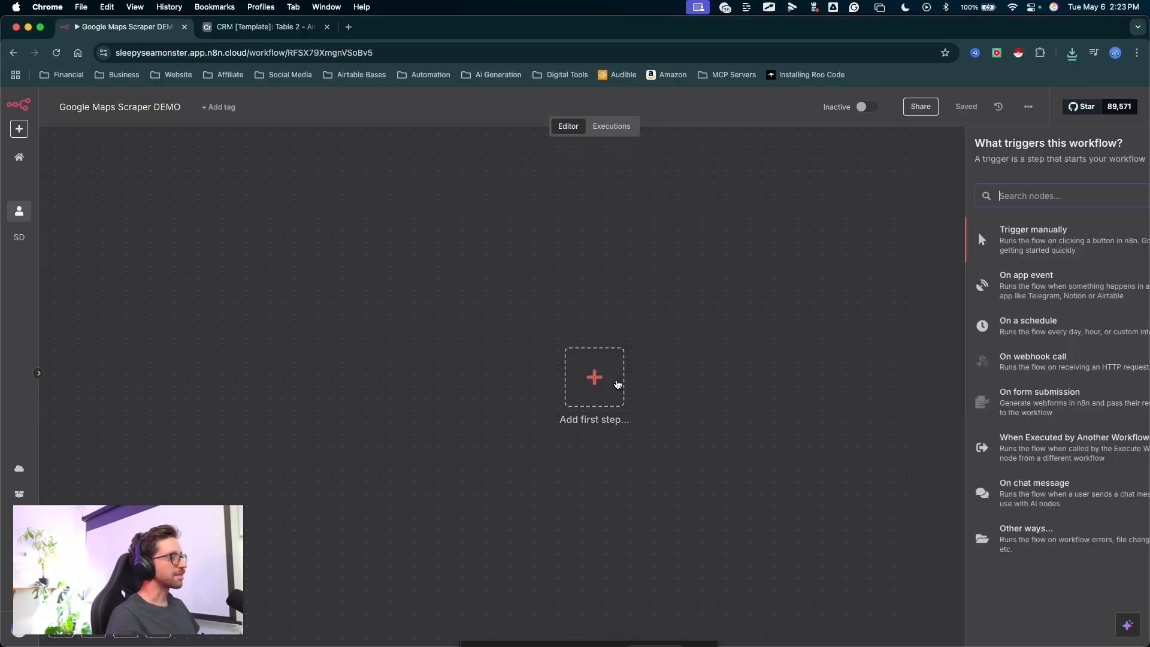
pyautogui.write('form')
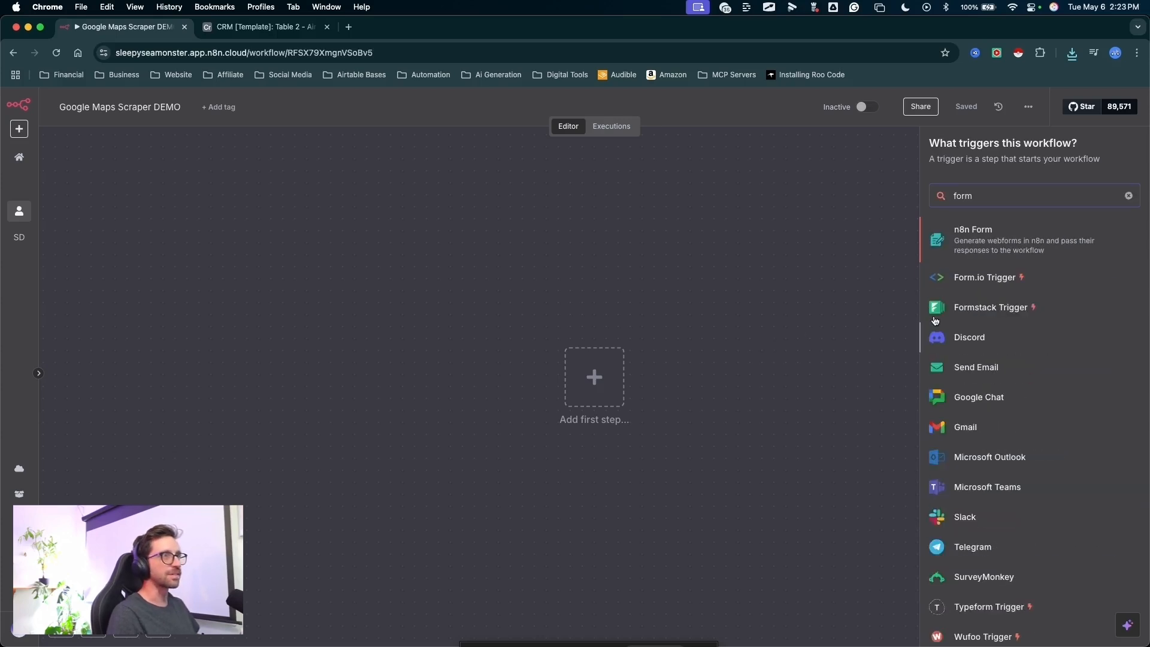
pyautogui.click(974, 243)
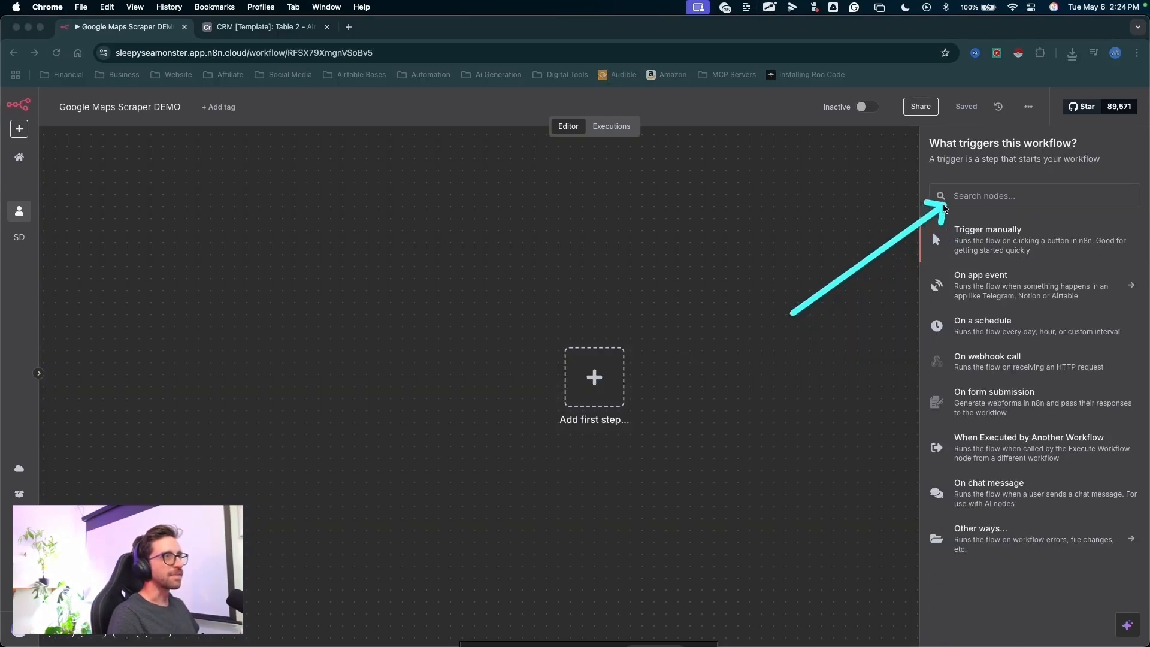
pyautogui.rightClick(968, 190)
pyautogui.press('Escape')
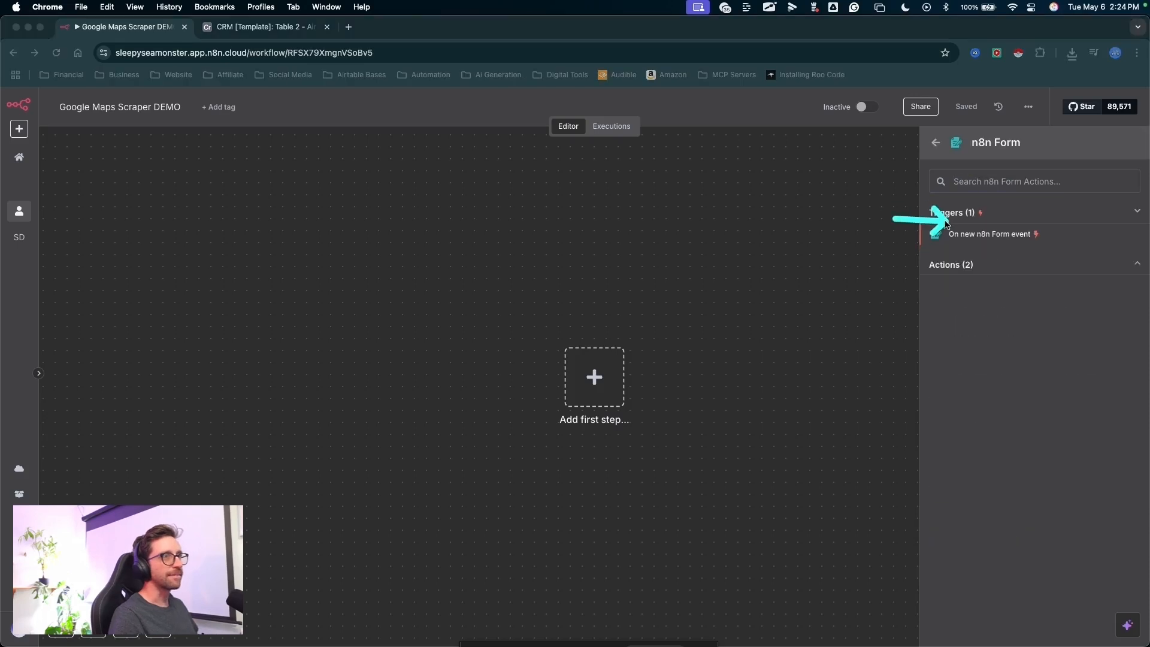
pyautogui.click(958, 234)
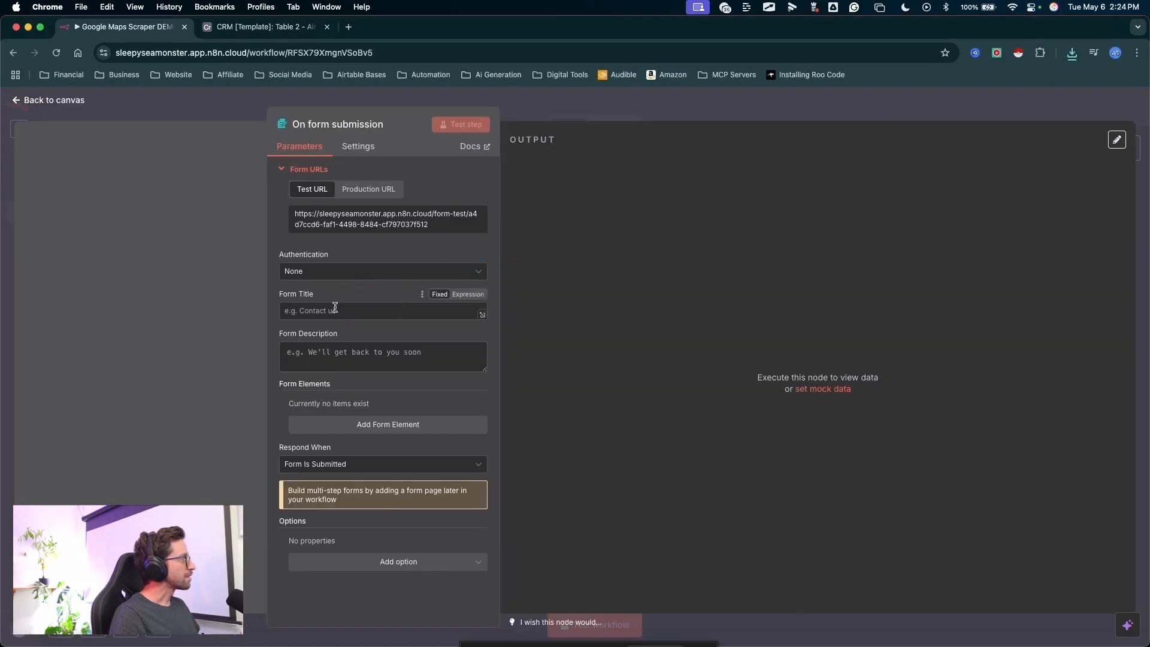
# - Set the form's title to "Search Query" and its description to "Search for businesses"
pyautogui.write('Search Query')
pyautogui.click(343, 352)
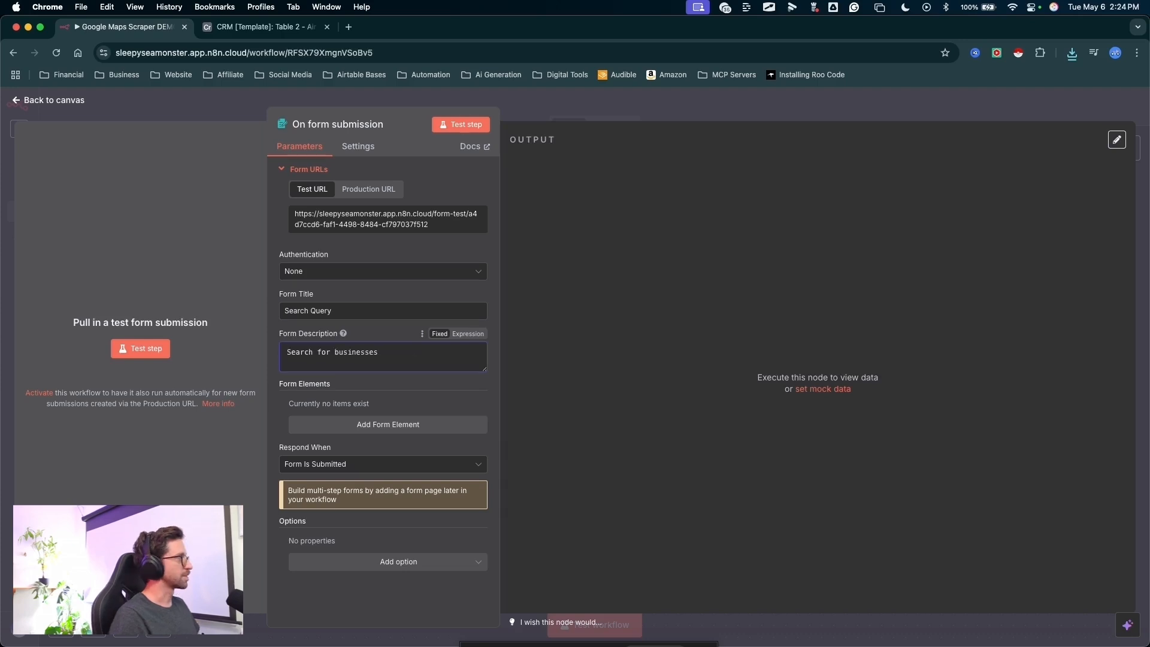
pyautogui.moveTo(547, 272)
pyautogui.mouseDown()
pyautogui.moveTo(404, 327)
pyautogui.moveTo(391, 270)
pyautogui.mouseUp()
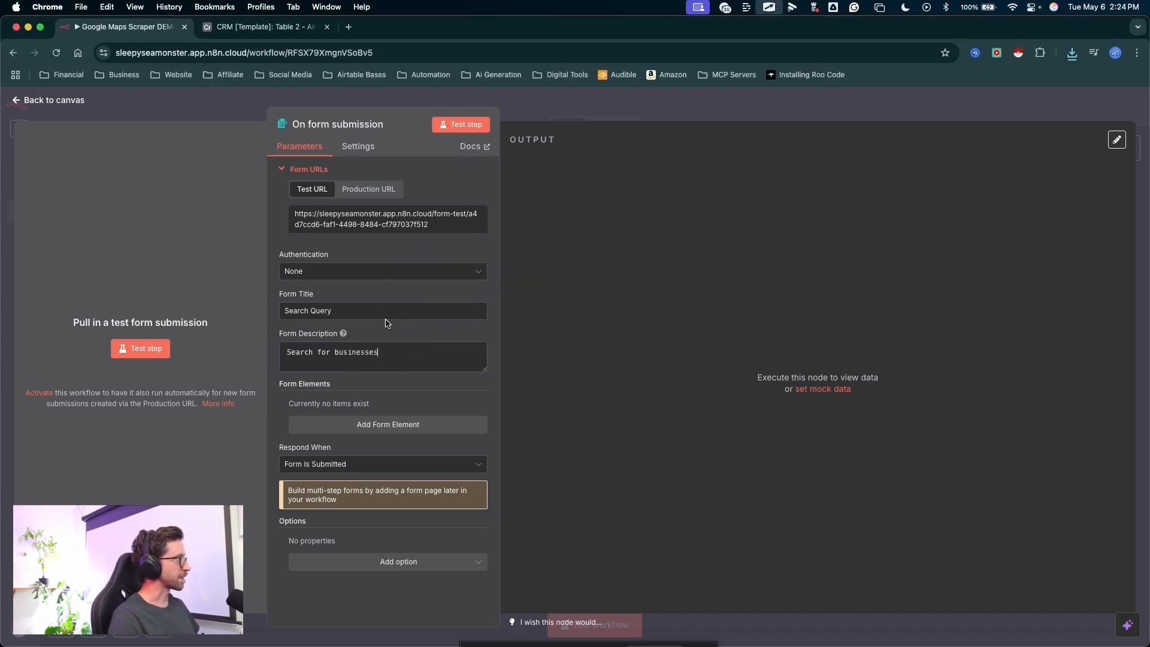
# - Add a form element of type Text with the field name "Search Query"
pyautogui.moveTo(562, 337); pyautogui.dragTo(430, 402)
pyautogui.moveTo(508, 372); pyautogui.dragTo(411, 427)
pyautogui.click(411, 427)
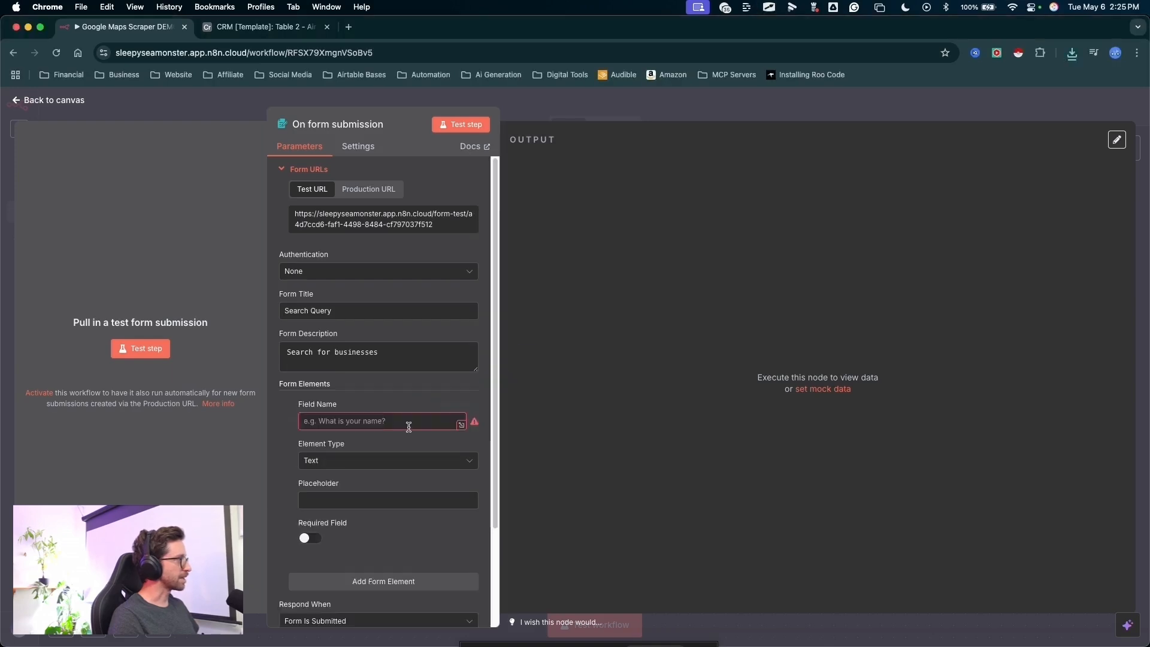
pyautogui.click(404, 425)
pyautogui.write('data')
pyautogui.doubleClick(313, 421)
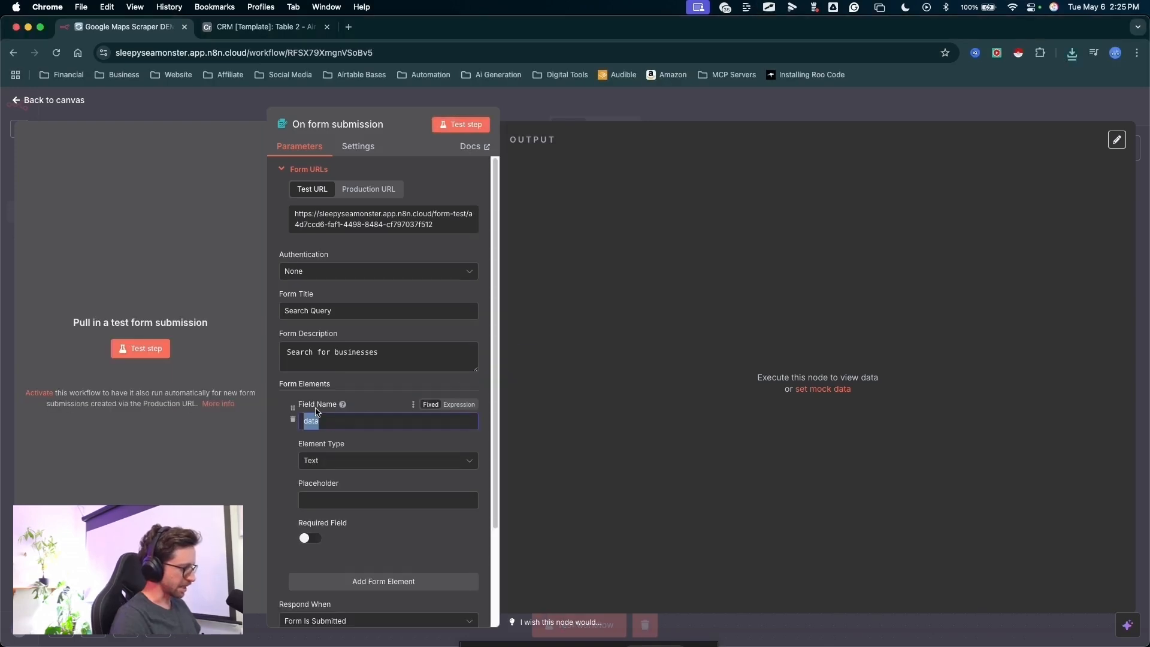
pyautogui.write('Search Query')
# - Test the form trigger by submitting the search query "landscapers in phx area", and close the form window
pyautogui.moveTo(448, 414); pyautogui.dragTo(459, 142)
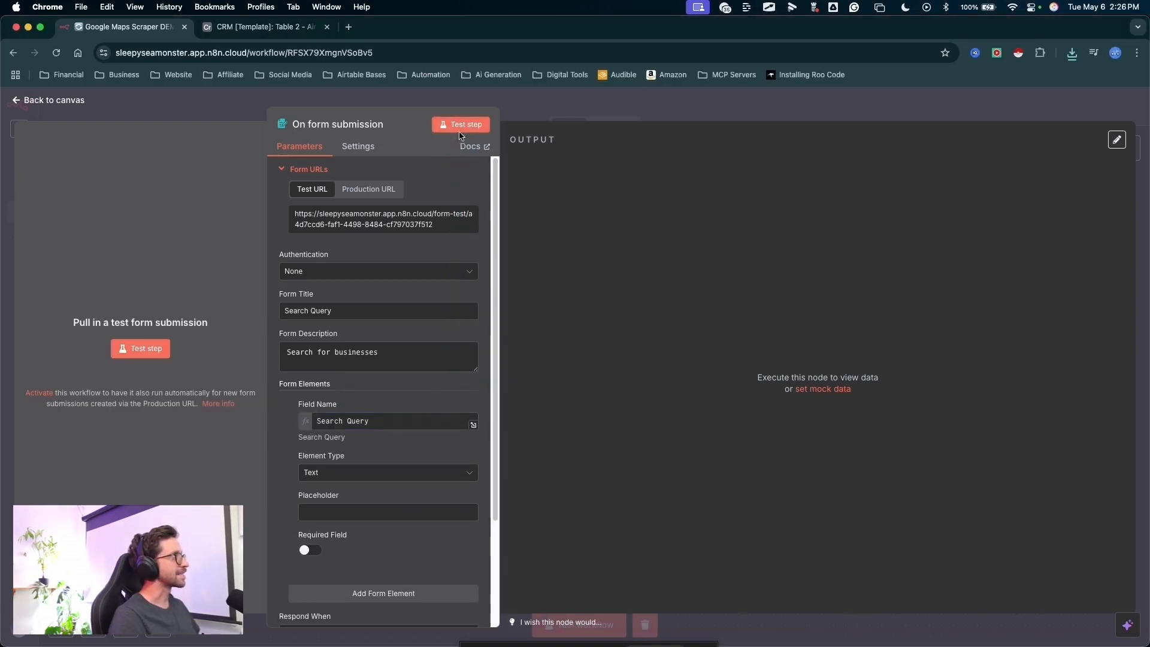
pyautogui.click(459, 132)
pyautogui.moveTo(673, 164); pyautogui.dragTo(506, 210)
pyautogui.click(507, 210)
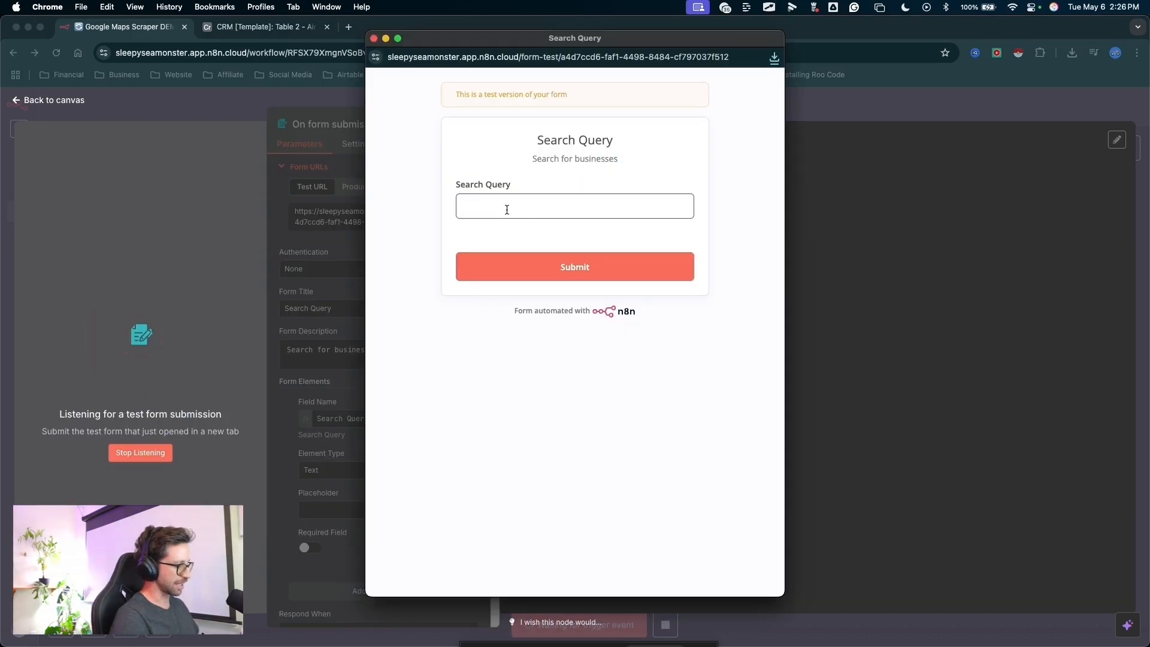
pyautogui.write('landscapers in')
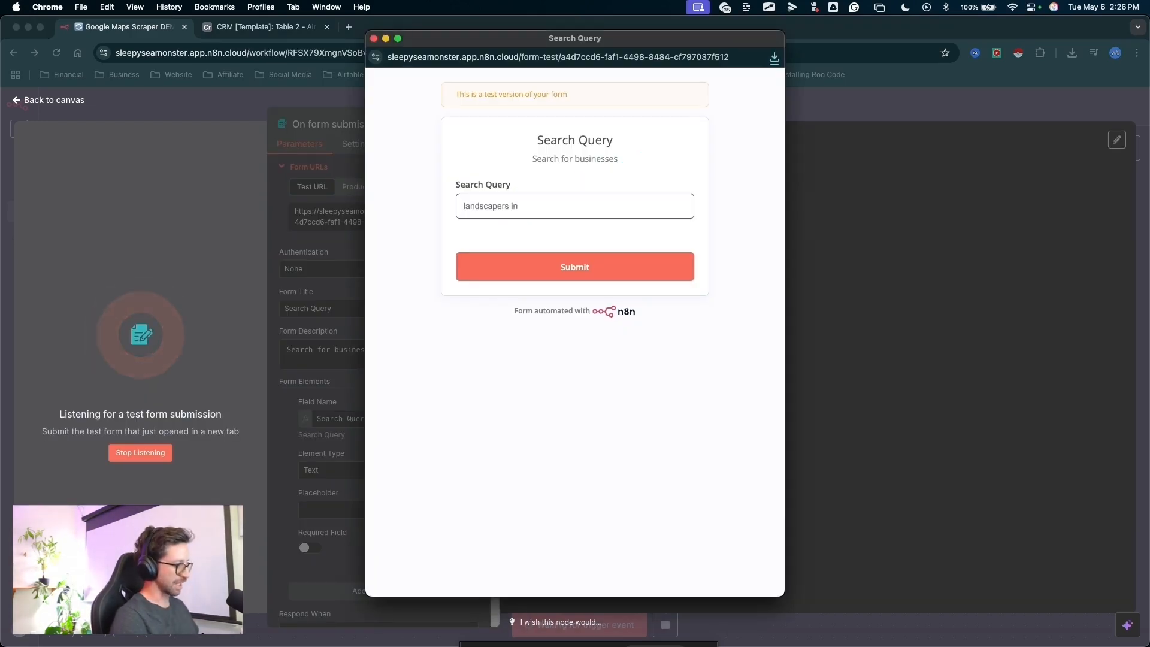
pyautogui.write(' phx area')
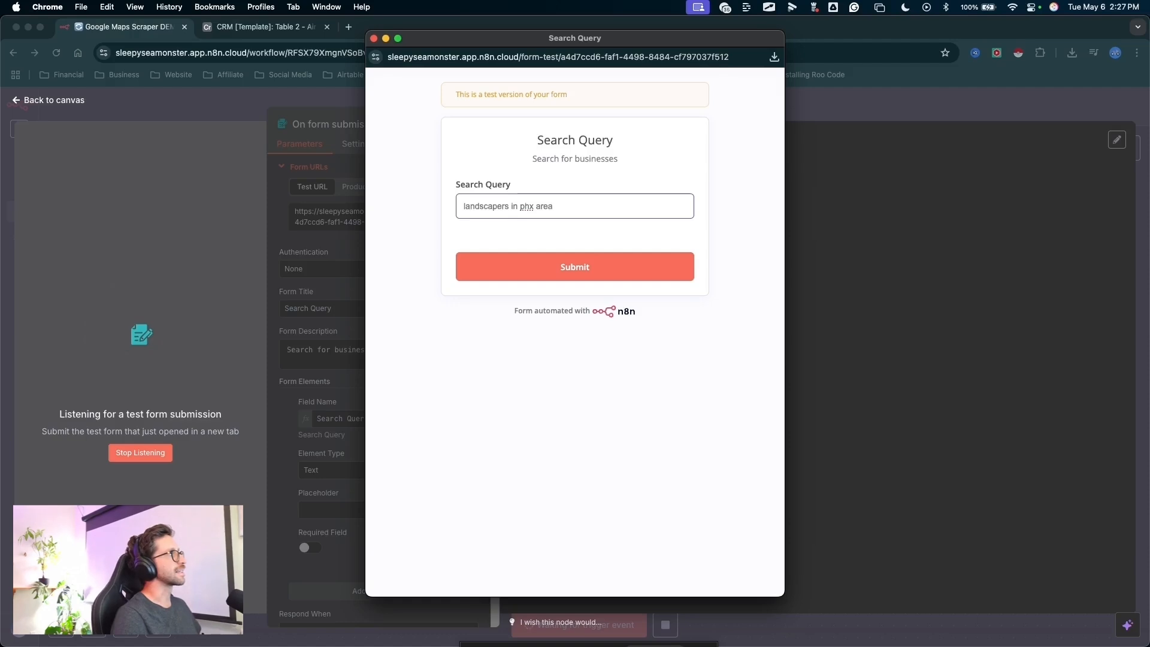
pyautogui.moveTo(554, 137); pyautogui.dragTo(532, 219)
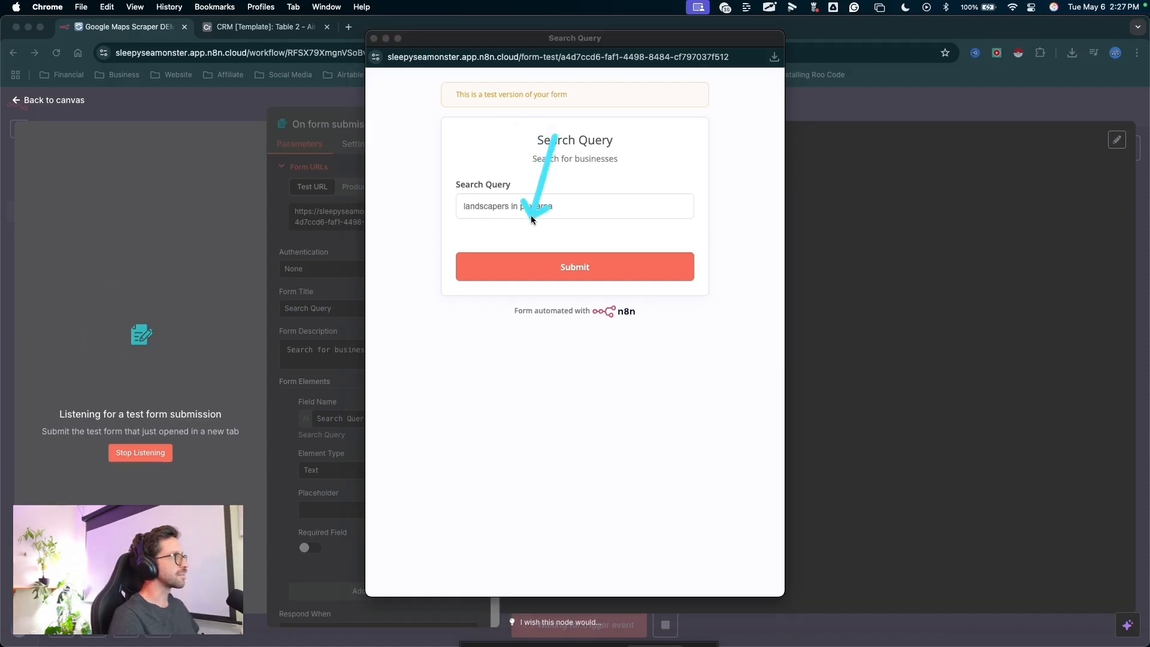
pyautogui.moveTo(576, 412); pyautogui.dragTo(623, 270)
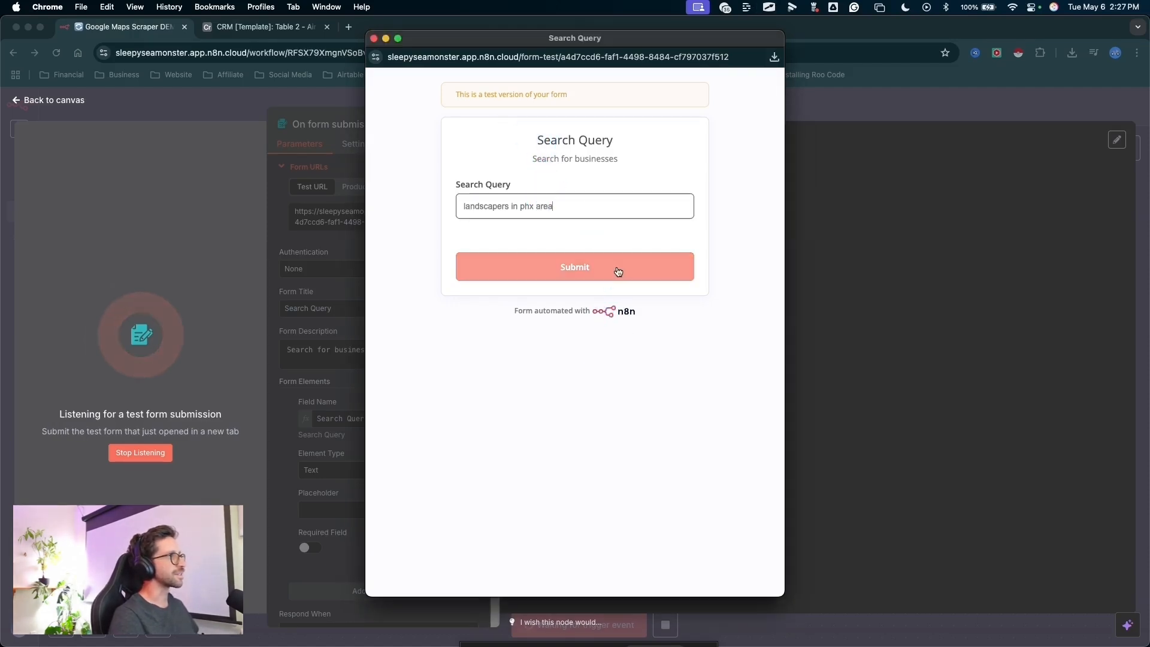
pyautogui.click(618, 271)
pyautogui.moveTo(681, 398); pyautogui.dragTo(389, 42)
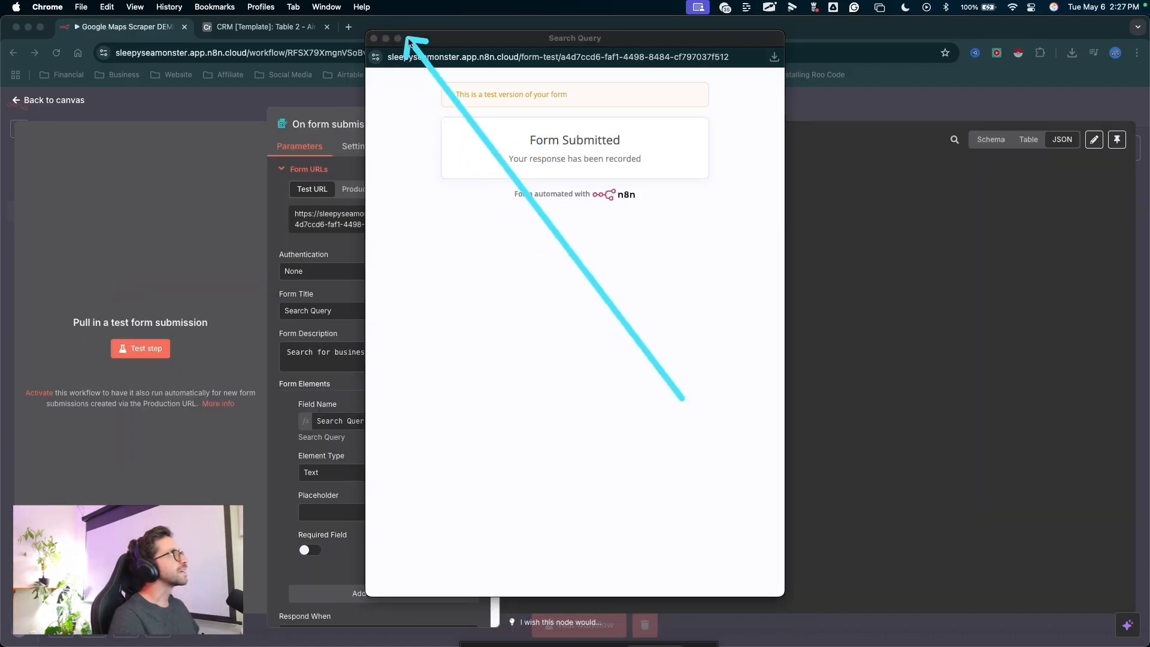
pyautogui.click(374, 38)
# - Examine the form submission output in schema view and return to the canvas
pyautogui.moveTo(623, 452)
pyautogui.mouseDown()
pyautogui.moveTo(707, 247)
pyautogui.moveTo(620, 186)
pyautogui.mouseUp()
pyautogui.moveTo(858, 396); pyautogui.dragTo(960, 154)
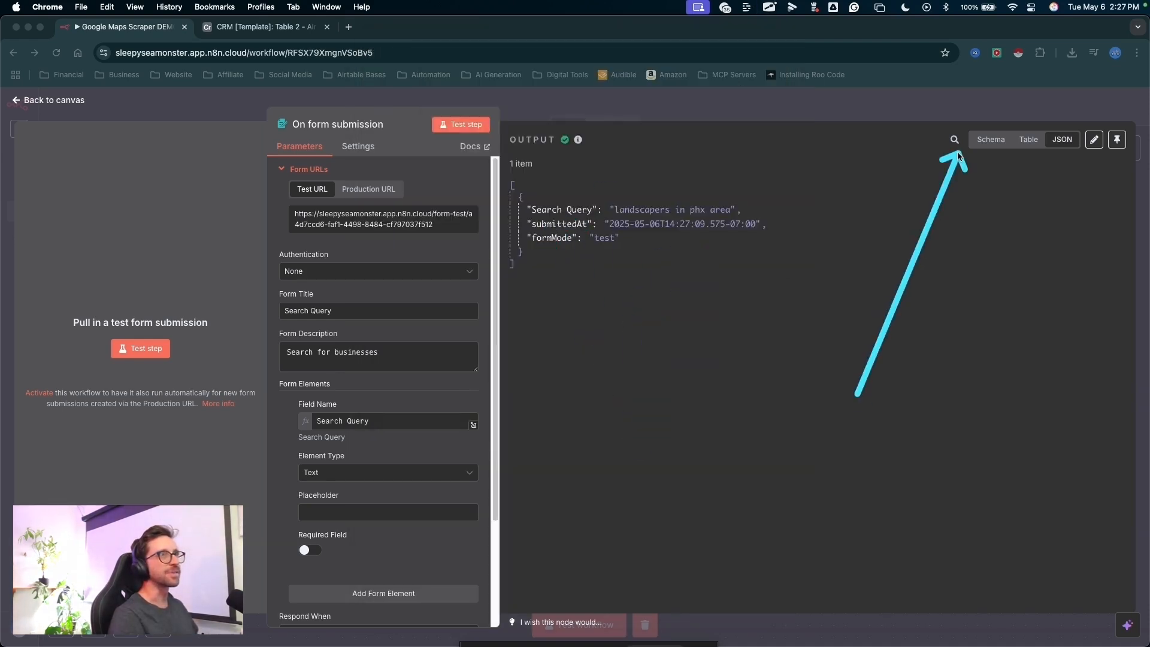
pyautogui.click(990, 141)
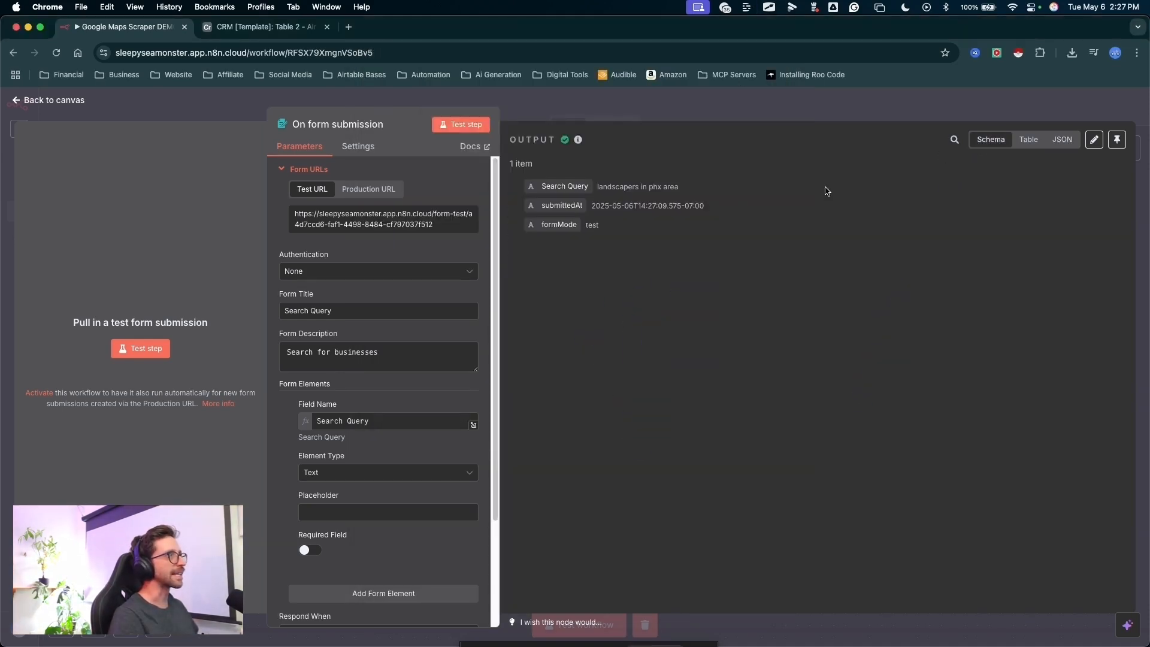
pyautogui.moveTo(674, 103); pyautogui.dragTo(527, 185)
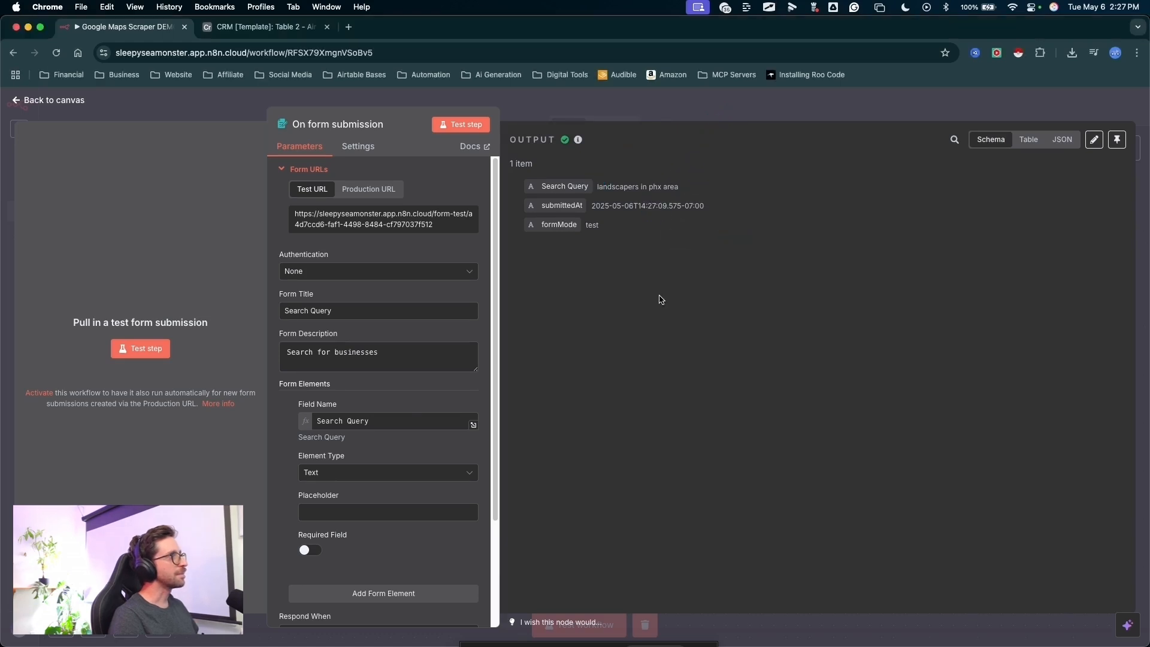
pyautogui.moveTo(681, 359)
pyautogui.mouseDown()
pyautogui.moveTo(662, 300)
pyautogui.moveTo(647, 126)
pyautogui.mouseUp()
pyautogui.press('Escape')
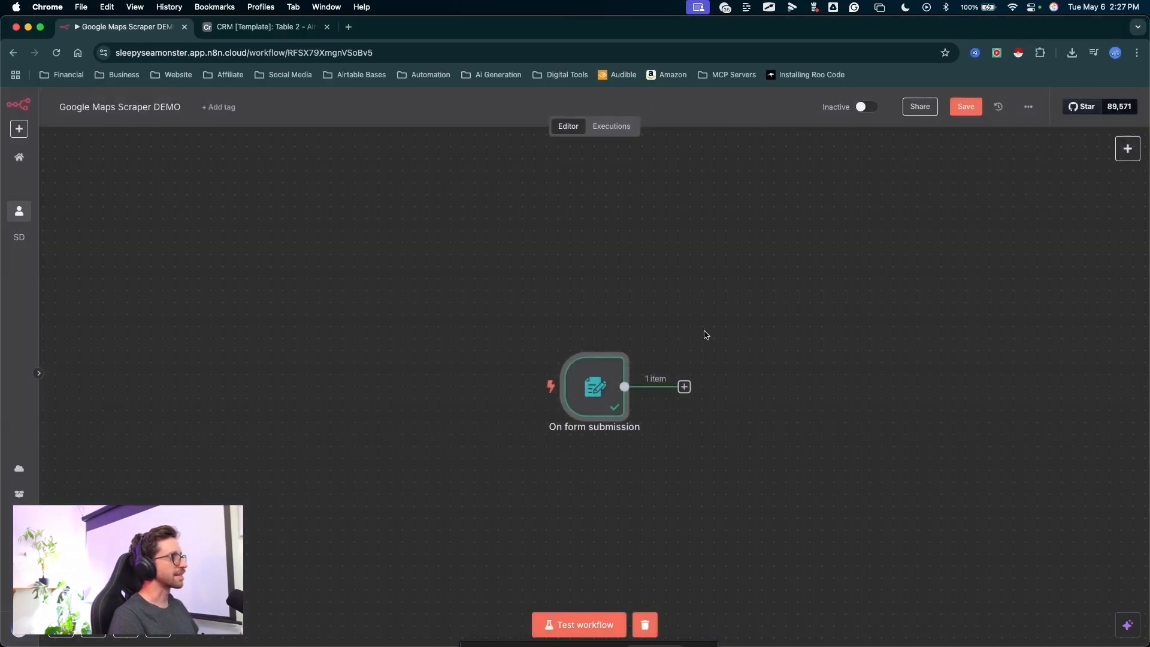
# - Add an HTTP Request node after the form submission trigger
pyautogui.moveTo(725, 397); pyautogui.dragTo(344, 378)
pyautogui.moveTo(392, 303); pyautogui.dragTo(317, 361)
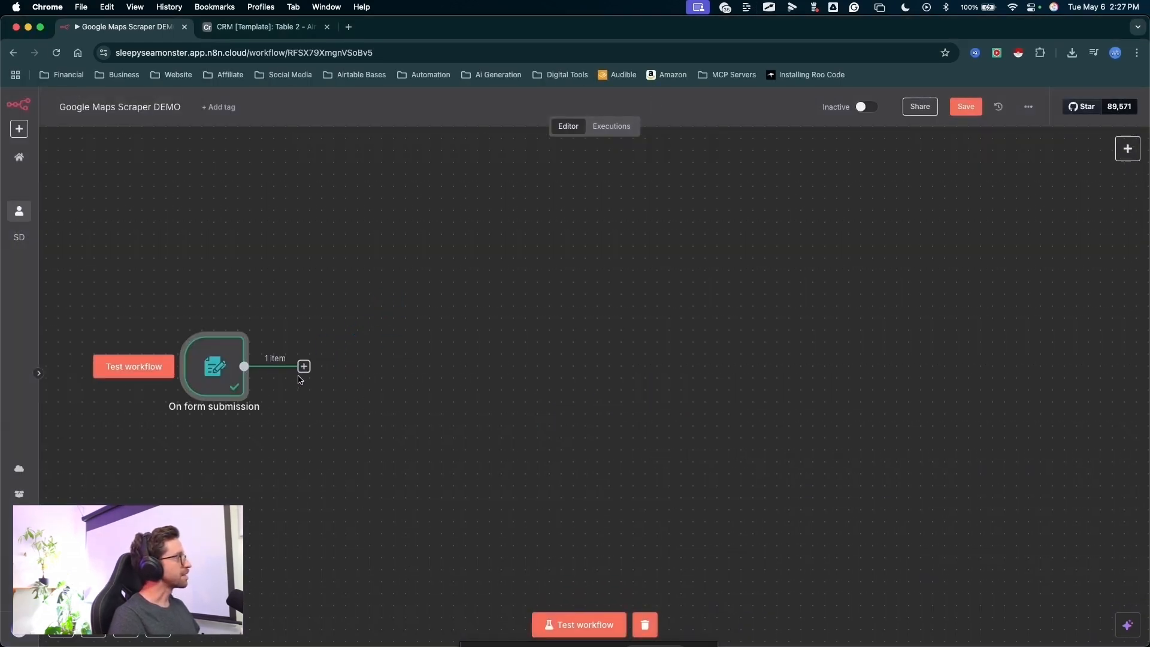
pyautogui.click(303, 367)
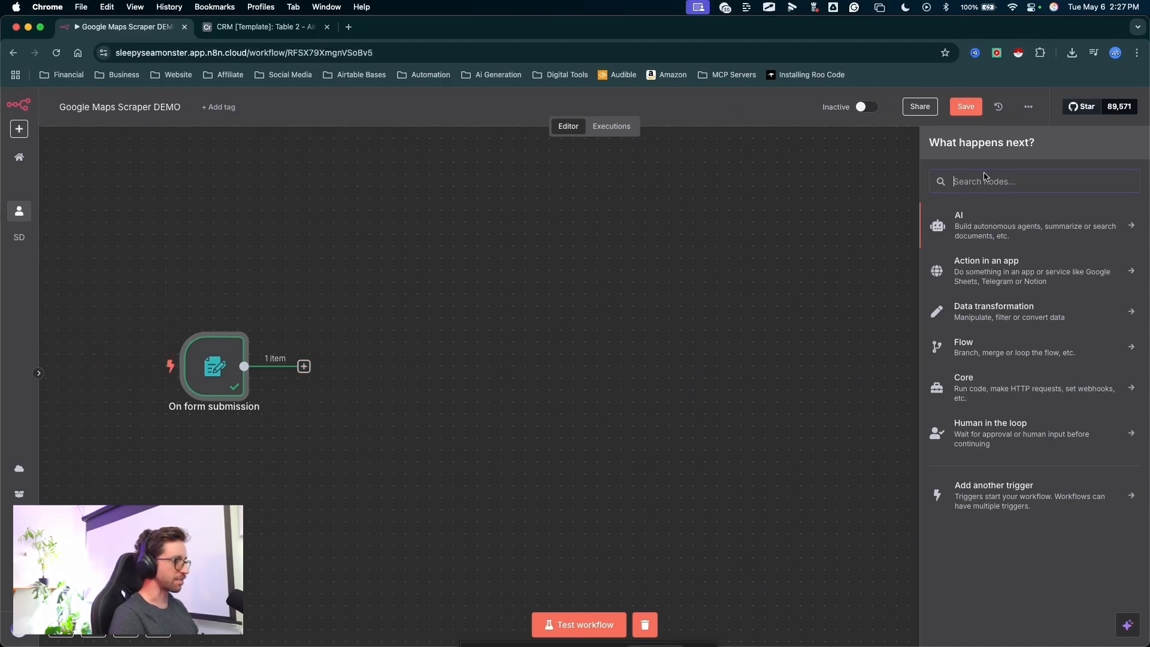
pyautogui.moveTo(790, 234); pyautogui.dragTo(916, 190)
pyautogui.write('http')
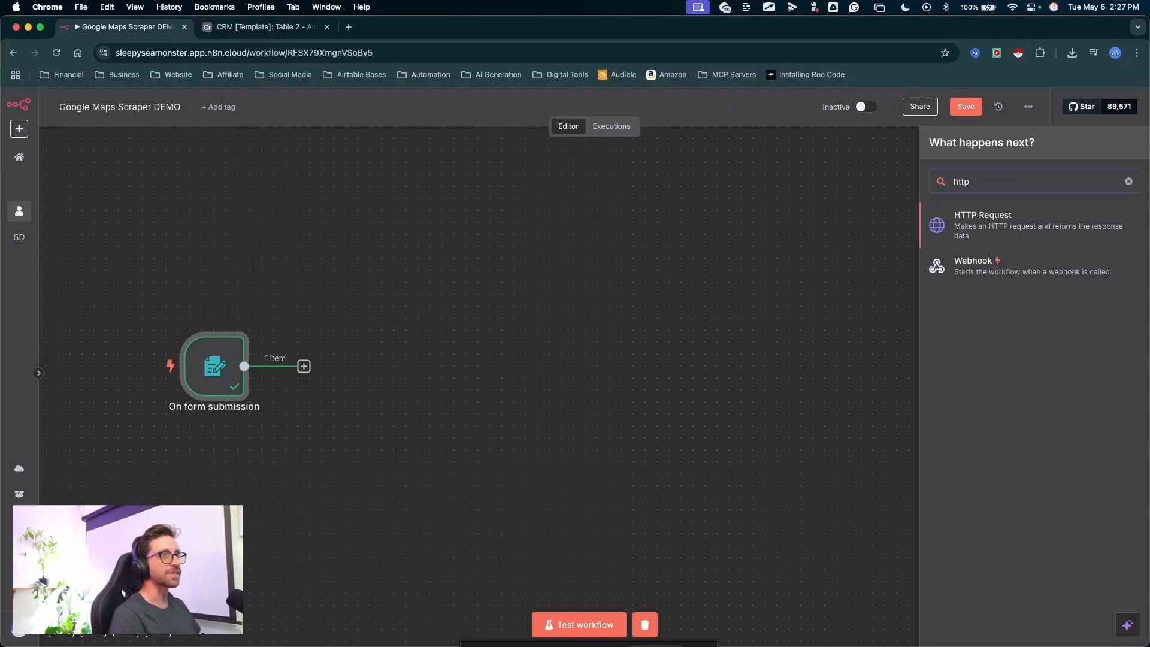
pyautogui.moveTo(836, 205); pyautogui.dragTo(955, 220)
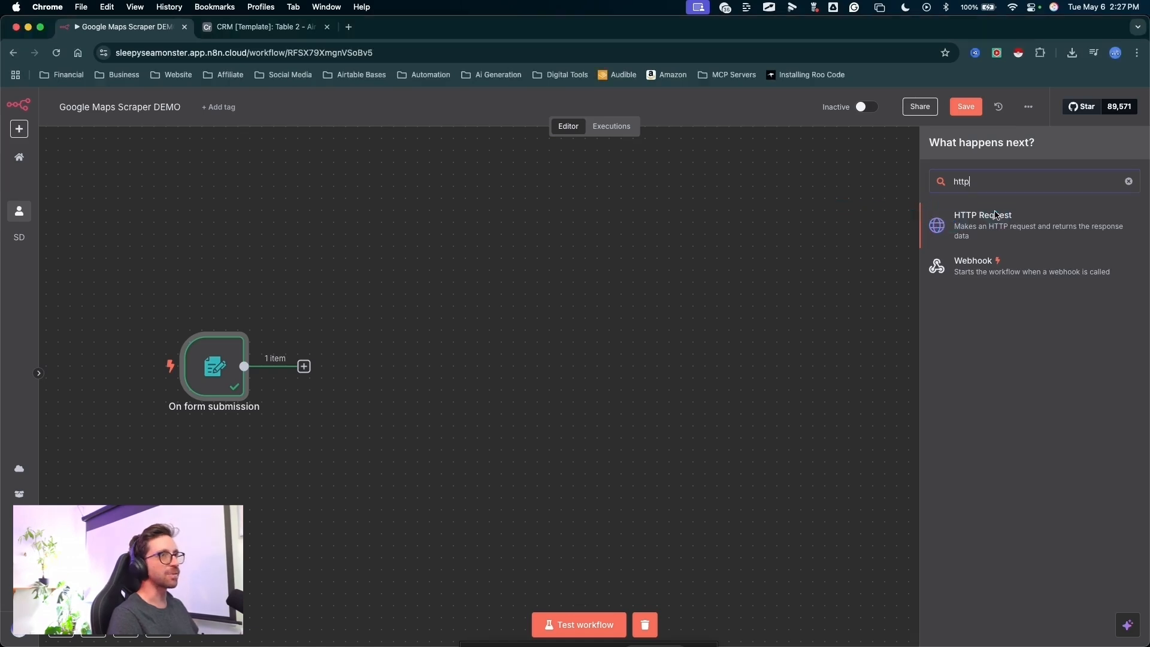
pyautogui.press('Return')
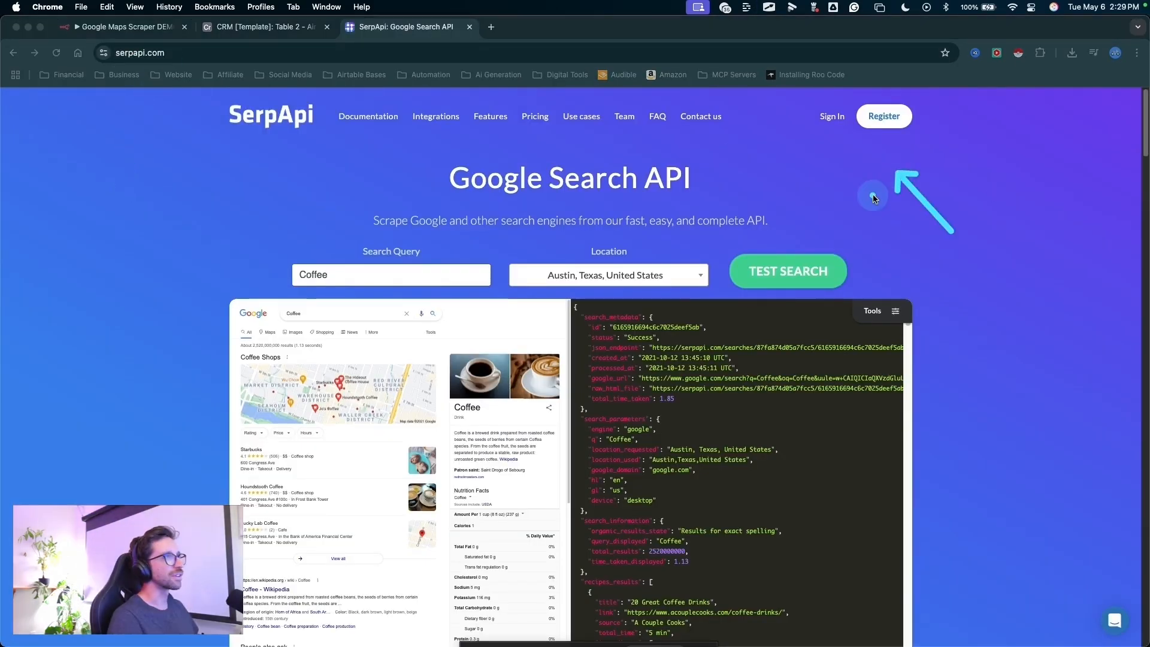
# - Sign in to SerpApi, open the API key page of the account, and select the private API key
pyautogui.click(826, 118)
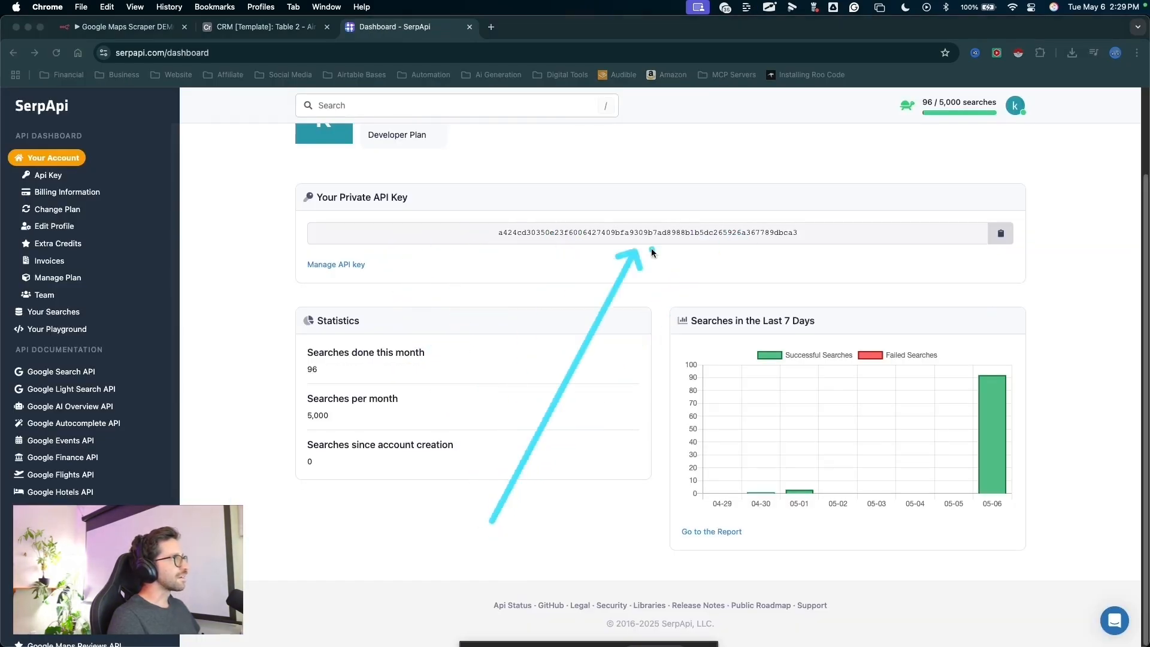
pyautogui.moveTo(59, 172); pyautogui.dragTo(55, 174)
pyautogui.press('Escape')
pyautogui.click(55, 177)
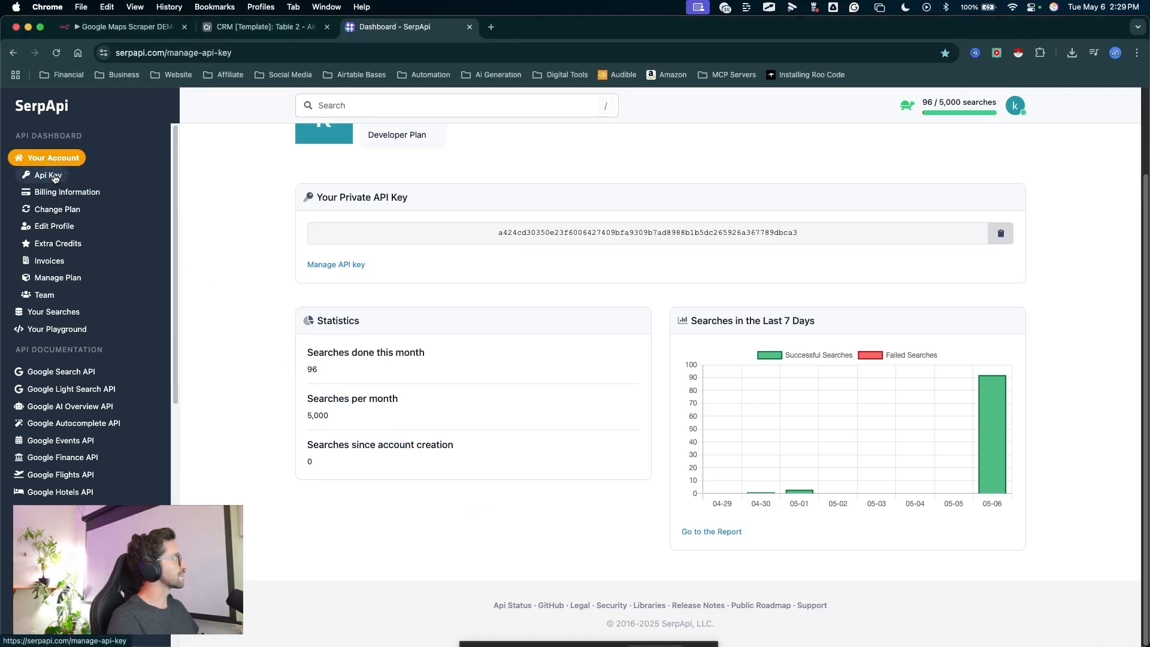
pyautogui.hotkey('ctrl', 'a')
pyautogui.moveTo(494, 484)
pyautogui.mouseDown()
pyautogui.moveTo(545, 311)
pyautogui.moveTo(540, 240)
pyautogui.moveTo(769, 263)
pyautogui.moveTo(531, 241)
pyautogui.mouseUp()
pyautogui.press('Escape')
pyautogui.doubleClick(531, 239)
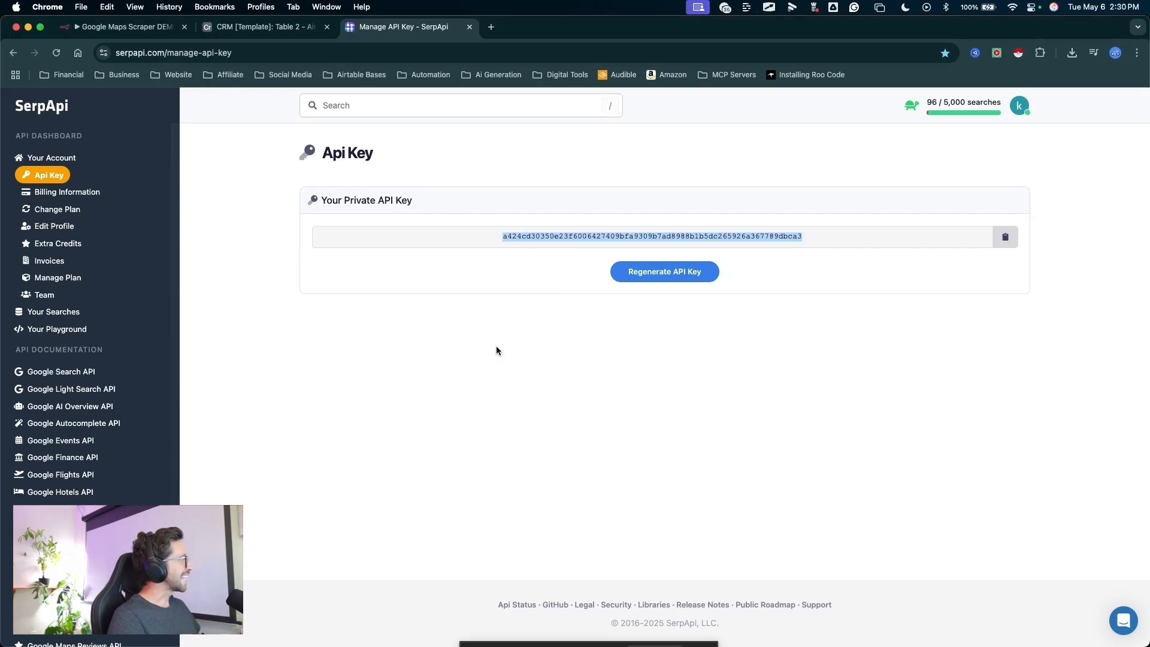
# - Open the Google Maps API documentation in SerpApi
pyautogui.hotkey('ctrl', 'a')
pyautogui.moveTo(632, 336)
pyautogui.mouseDown()
pyautogui.moveTo(205, 316)
pyautogui.moveTo(123, 329)
pyautogui.moveTo(53, 393)
pyautogui.moveTo(155, 536)
pyautogui.moveTo(144, 542)
pyautogui.mouseUp()
pyautogui.press('Escape')
pyautogui.scroll(-3, 114, 523)
pyautogui.hotkey('ctrl', 'a')
pyautogui.moveTo(271, 423); pyautogui.dragTo(91, 473)
pyautogui.press('Escape')
pyautogui.click(91, 473)
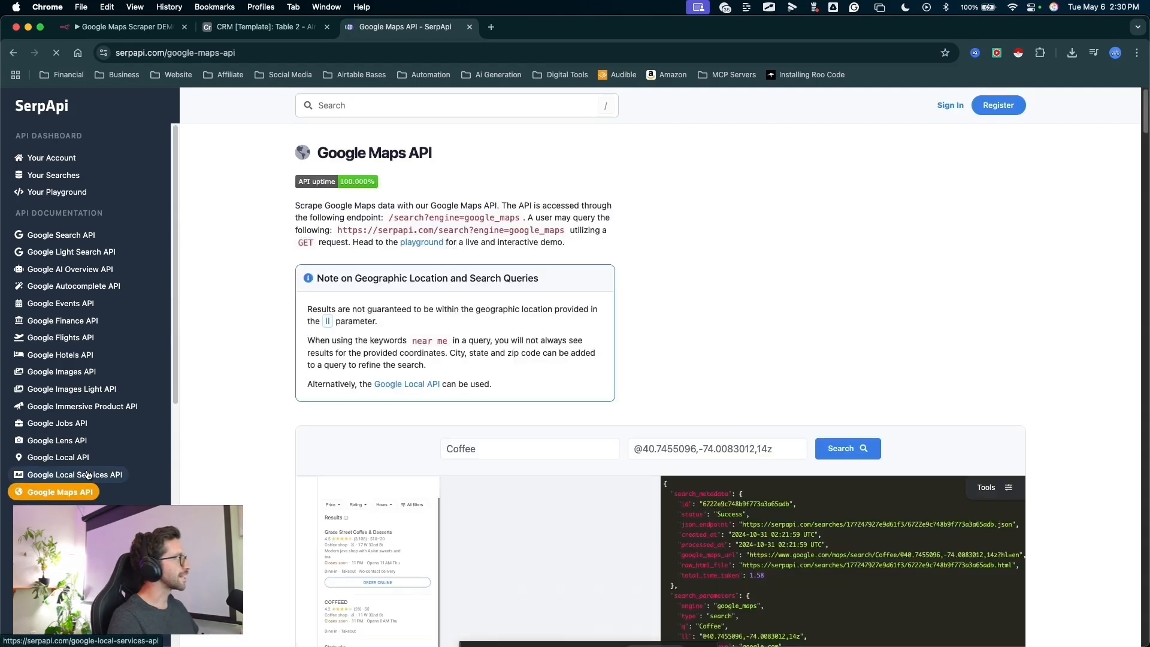
# - Show the Google Maps API integration code sample in its cURL version
pyautogui.hotkey('ctrl', 'a')
pyautogui.moveTo(692, 105)
pyautogui.mouseDown()
pyautogui.moveTo(622, 453)
pyautogui.moveTo(435, 569)
pyautogui.mouseUp()
pyautogui.press('Escape')
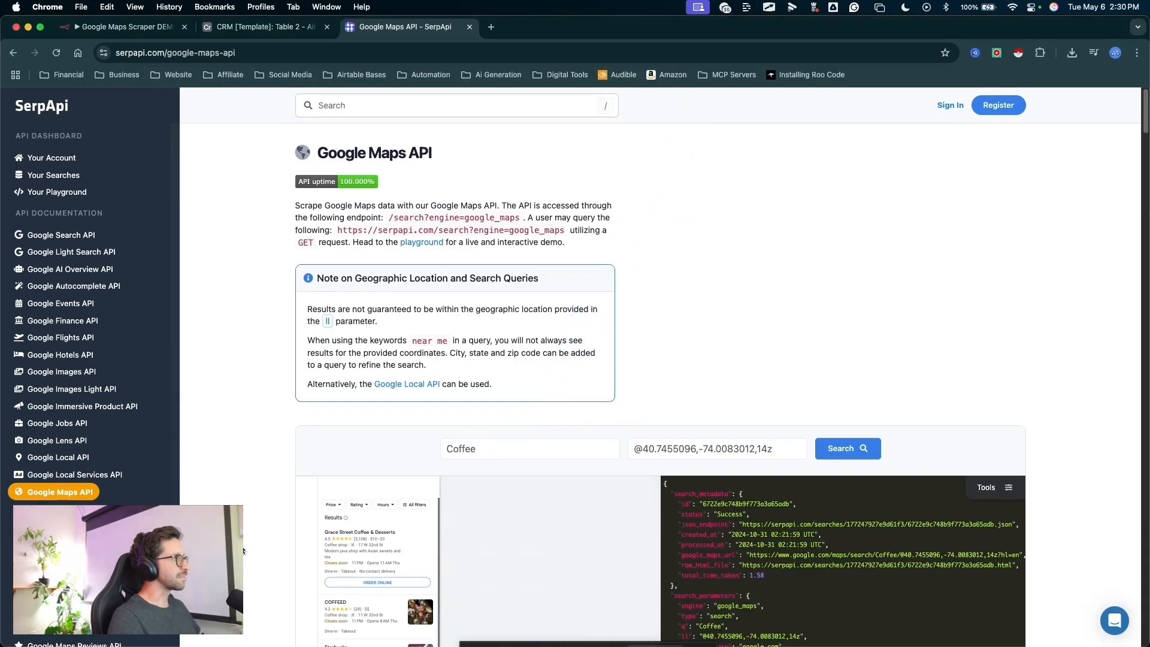
pyautogui.scroll(-8, 465, 552)
pyautogui.scroll(-4, 210, 517)
pyautogui.hotkey('ctrl', 'a')
pyautogui.moveTo(210, 516); pyautogui.dragTo(437, 361)
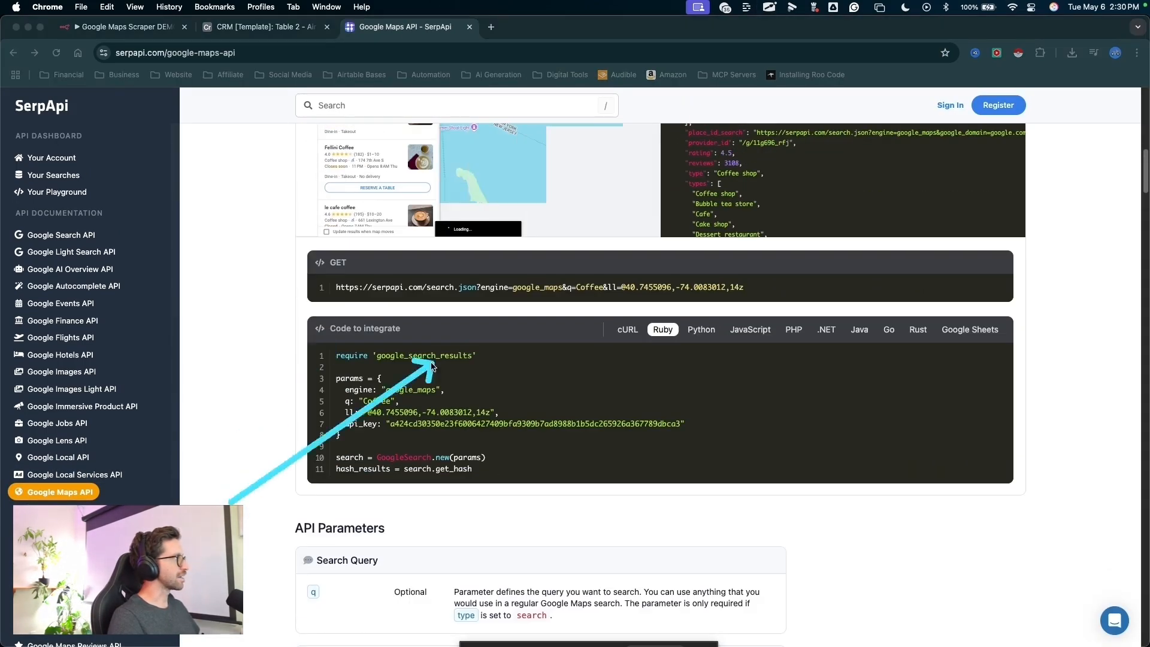
pyautogui.press('Escape')
pyautogui.hotkey('ctrl', 'a')
pyautogui.moveTo(644, 548); pyautogui.dragTo(642, 339)
pyautogui.press('Escape')
pyautogui.click(618, 335)
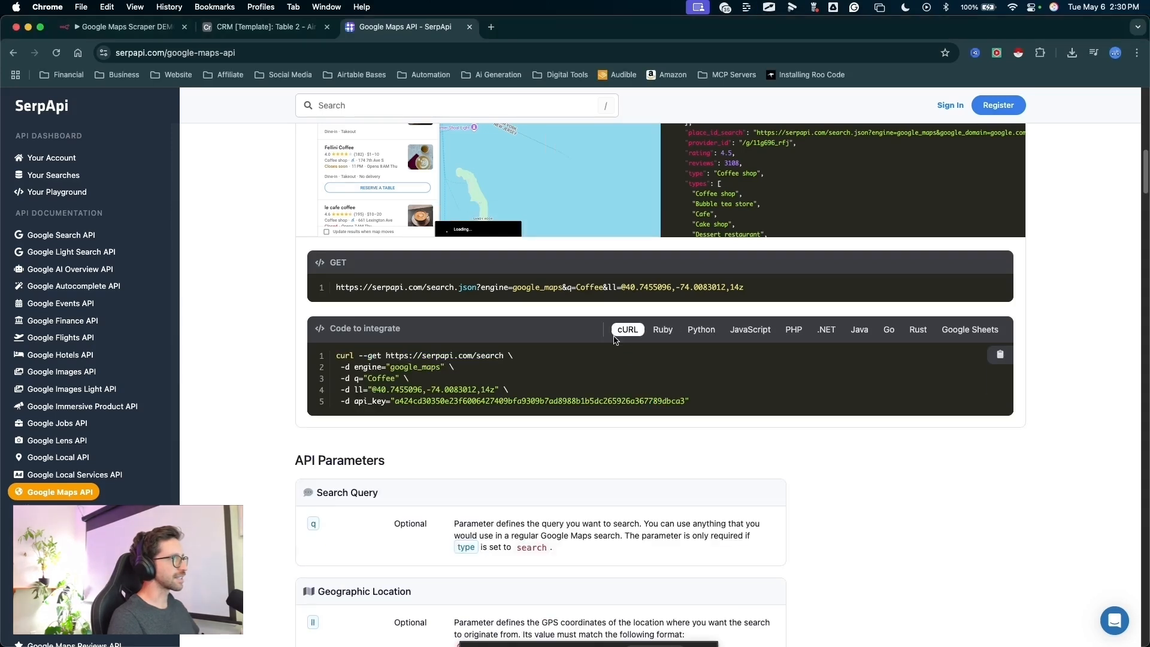
# - Copy the complete cURL command from the integration code sample, including its API key parameter
pyautogui.hotkey('ctrl', 'a')
pyautogui.moveTo(973, 537); pyautogui.dragTo(1003, 367)
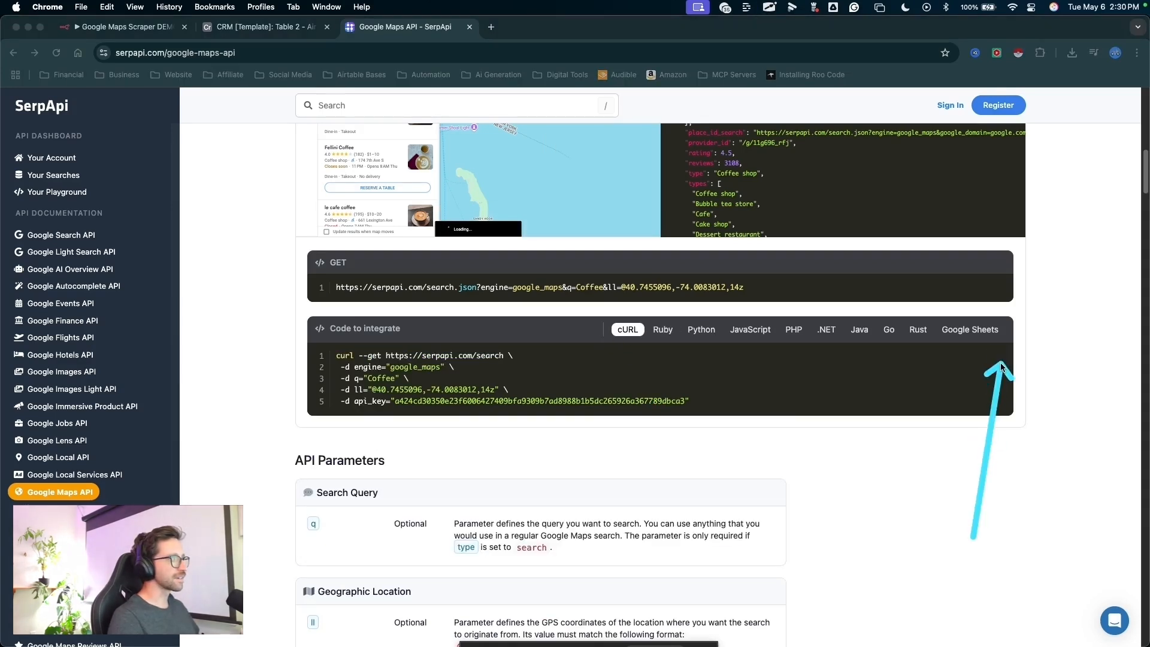
pyautogui.moveTo(973, 537); pyautogui.dragTo(575, 411)
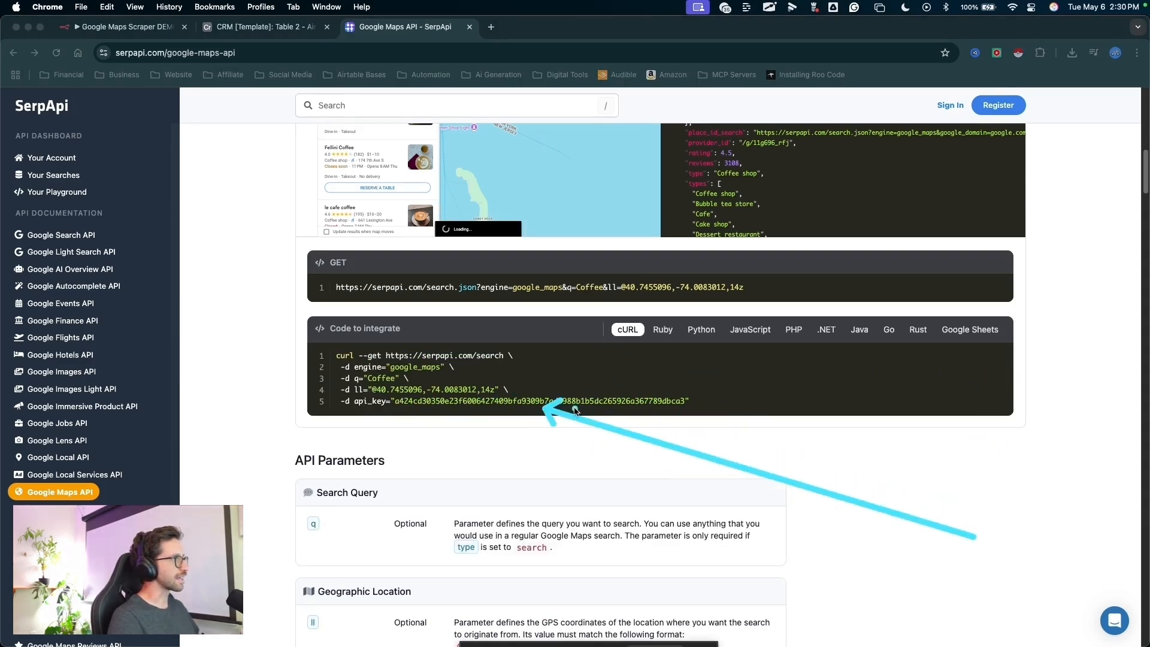
pyautogui.press('Escape')
pyautogui.click(1001, 353)
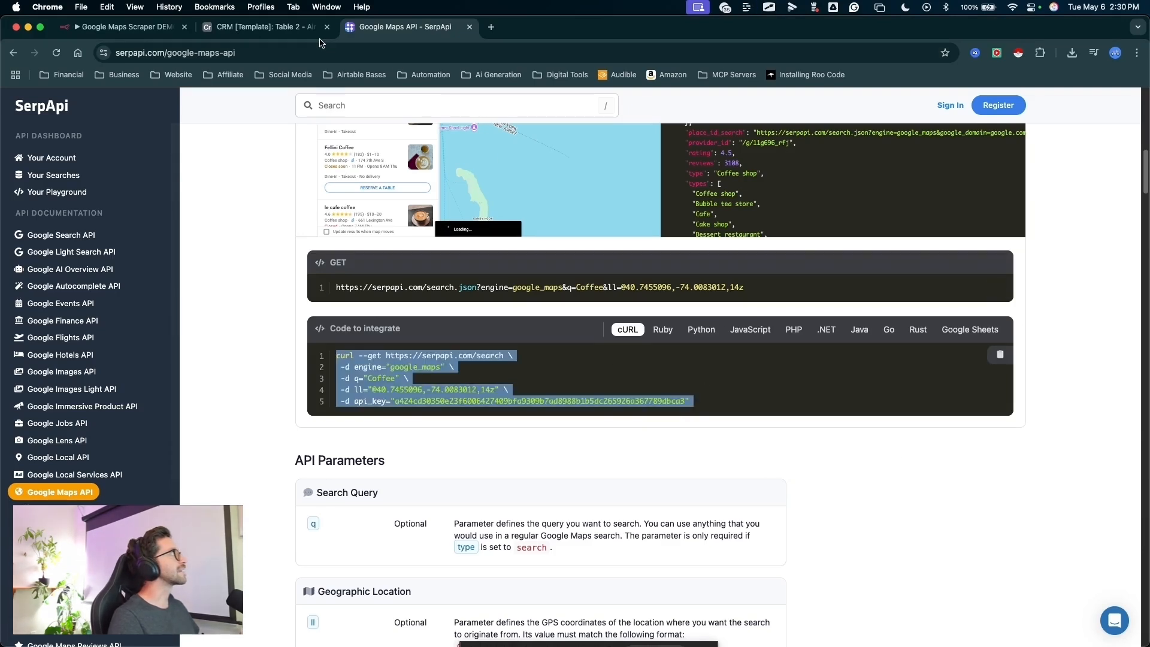
# - Switch to the n8n workflow and import the copied cURL command with its API key into the HTTP Request node
pyautogui.click(119, 26)
pyautogui.moveTo(605, 383); pyautogui.dragTo(667, 168)
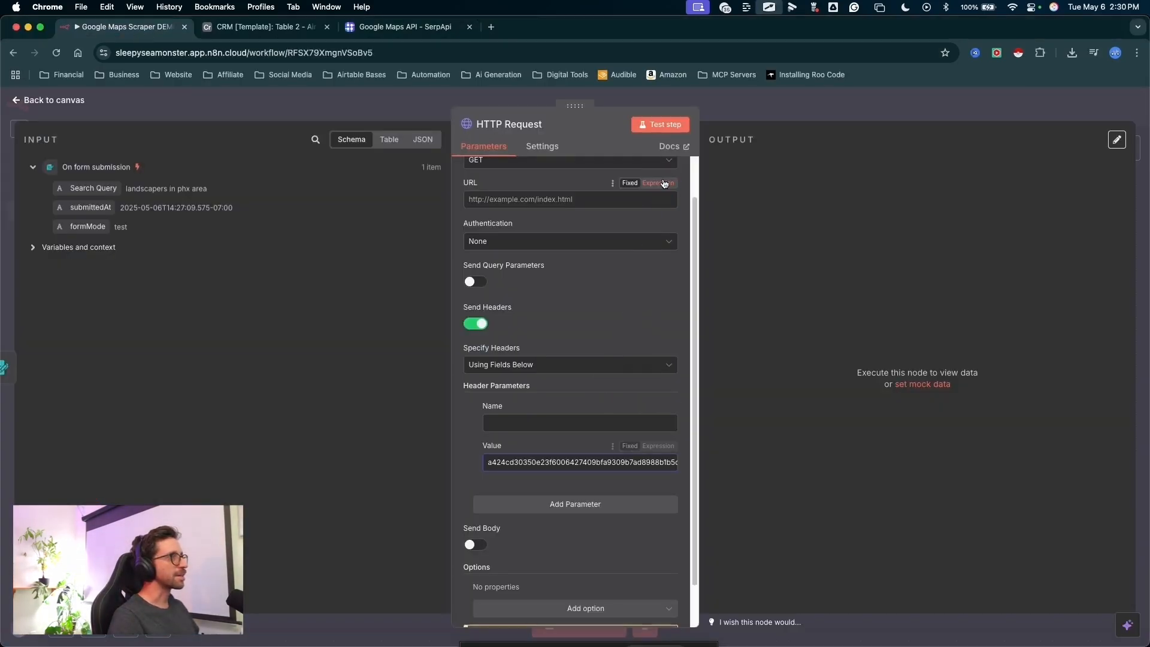
pyautogui.scroll(2, 663, 184)
pyautogui.moveTo(618, 354); pyautogui.dragTo(651, 166)
pyautogui.click(650, 174)
pyautogui.click(459, 379)
pyautogui.press('super+v')
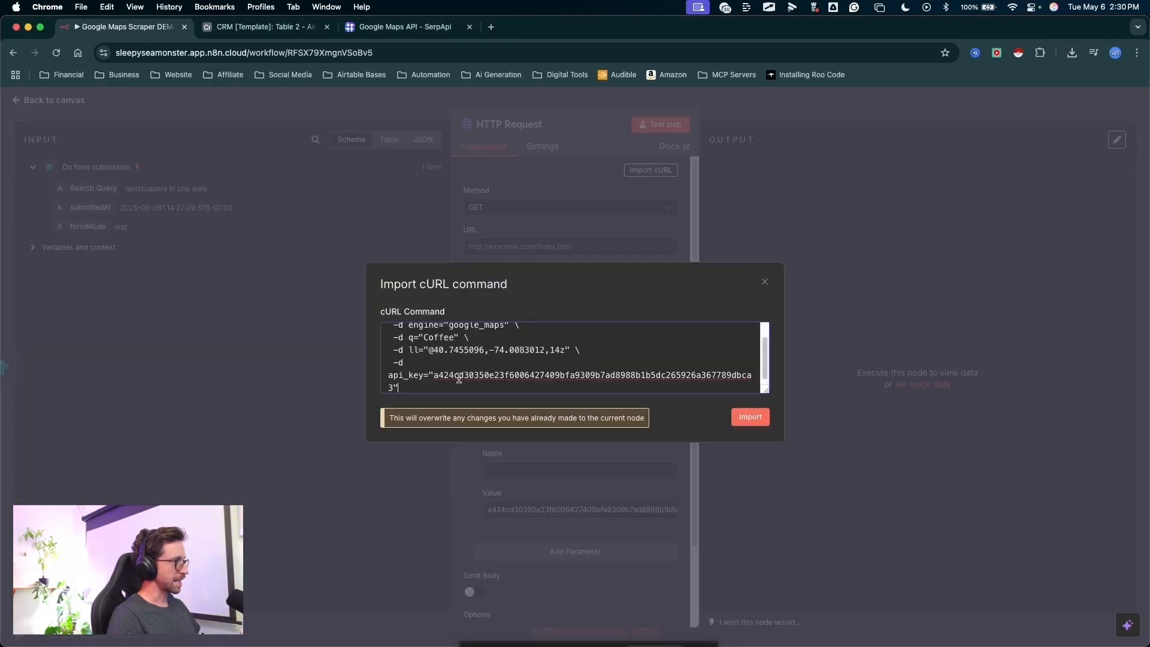
pyautogui.click(751, 417)
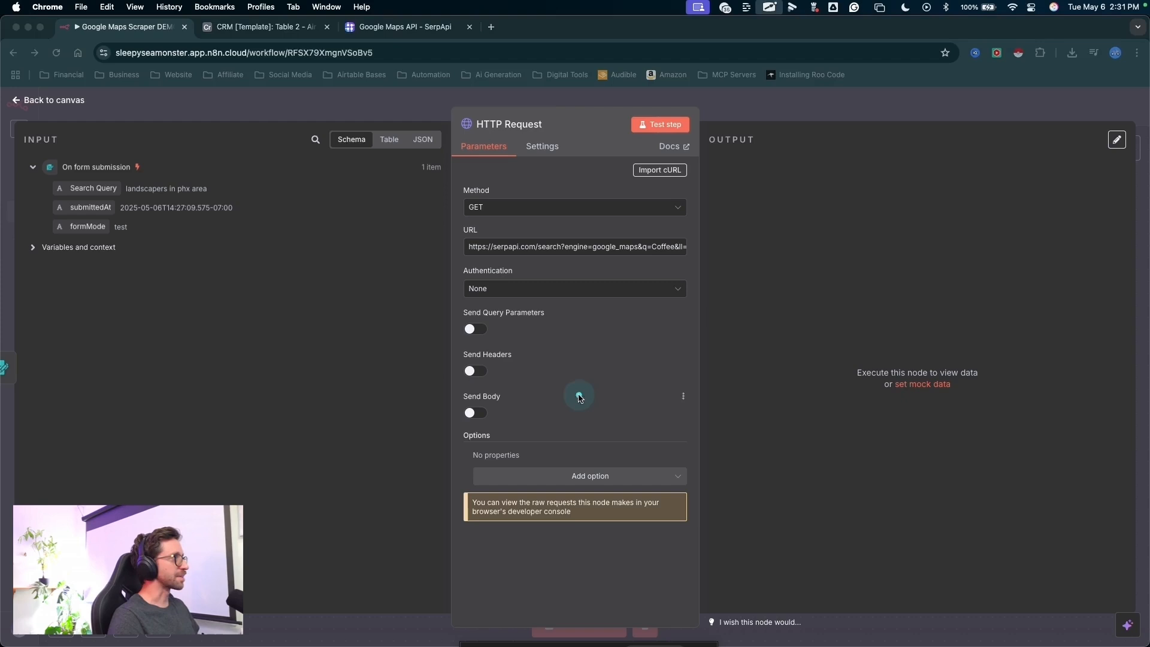
# - Open the HTTP Request URL as an expression in the expanded editor and examine its API key parameter
pyautogui.moveTo(578, 396)
pyautogui.mouseDown()
pyautogui.moveTo(542, 267)
pyautogui.moveTo(570, 264)
pyautogui.moveTo(481, 358)
pyautogui.moveTo(552, 240)
pyautogui.moveTo(547, 277)
pyautogui.moveTo(552, 265)
pyautogui.mouseUp()
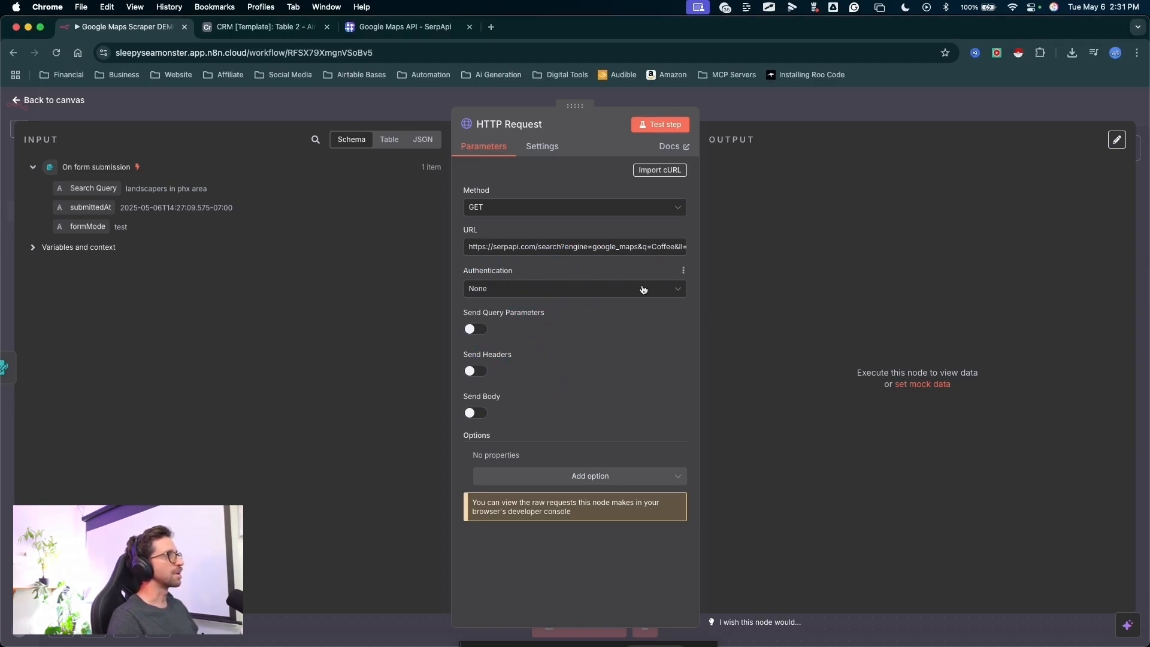
pyautogui.moveTo(588, 400)
pyautogui.mouseDown()
pyautogui.moveTo(680, 228)
pyautogui.moveTo(685, 274)
pyautogui.mouseUp()
pyautogui.click(674, 238)
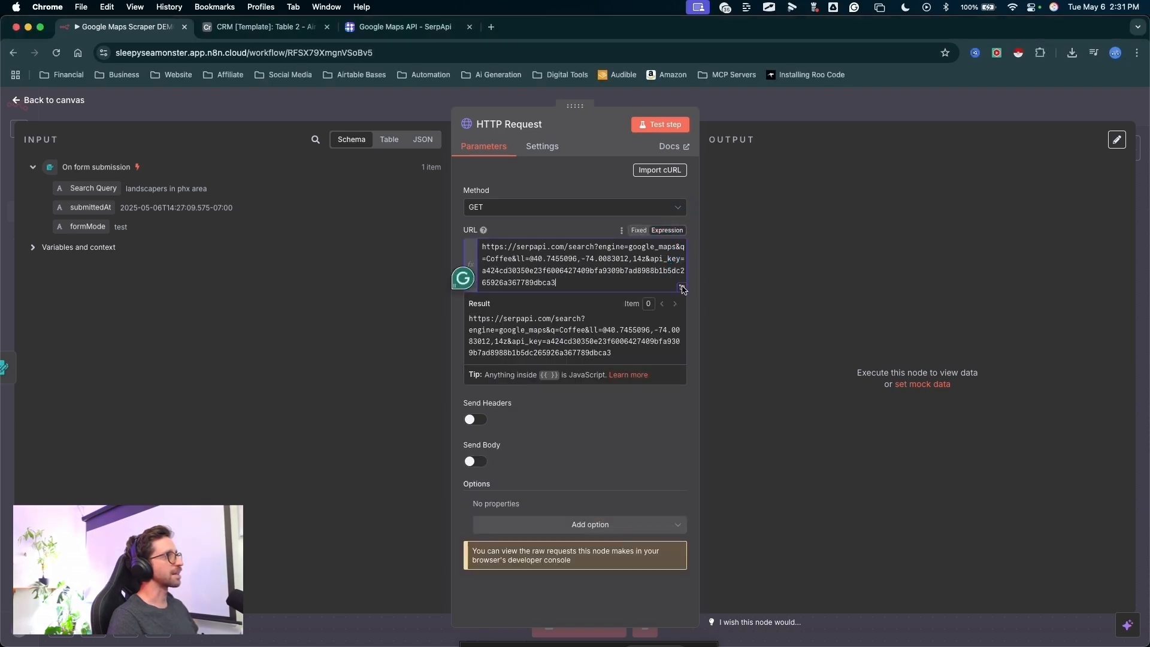
pyautogui.click(683, 288)
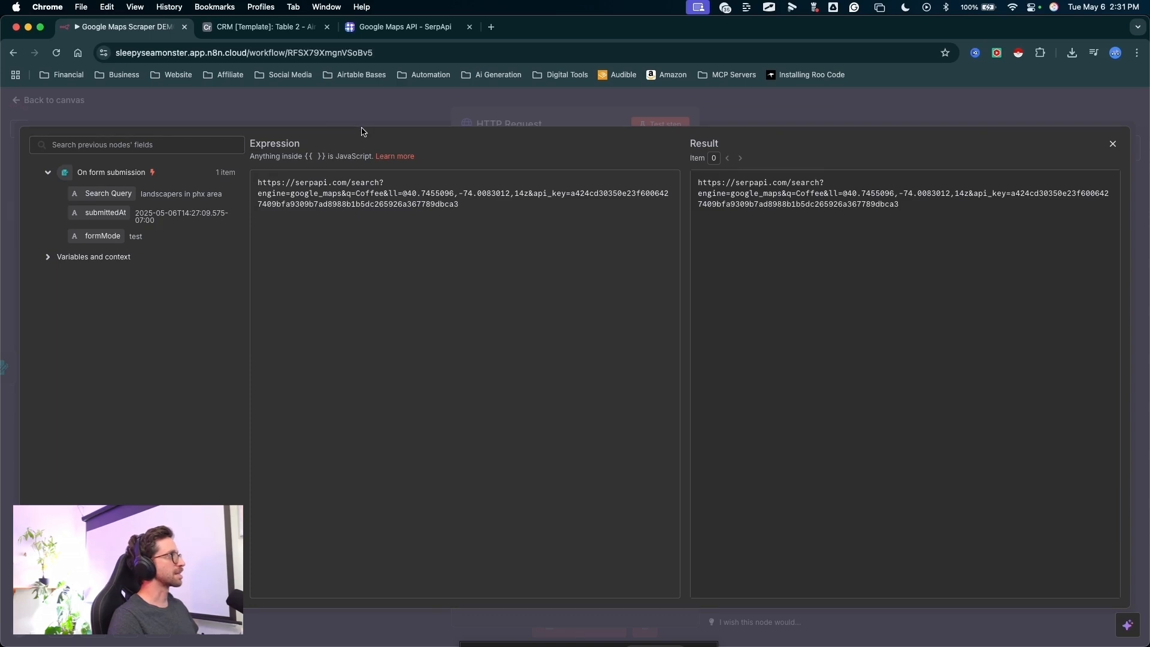
pyautogui.hotkey('ctrl', 'a')
pyautogui.moveTo(560, 112)
pyautogui.mouseDown()
pyautogui.moveTo(542, 185)
pyautogui.moveTo(639, 204)
pyautogui.mouseUp()
pyautogui.press('Escape')
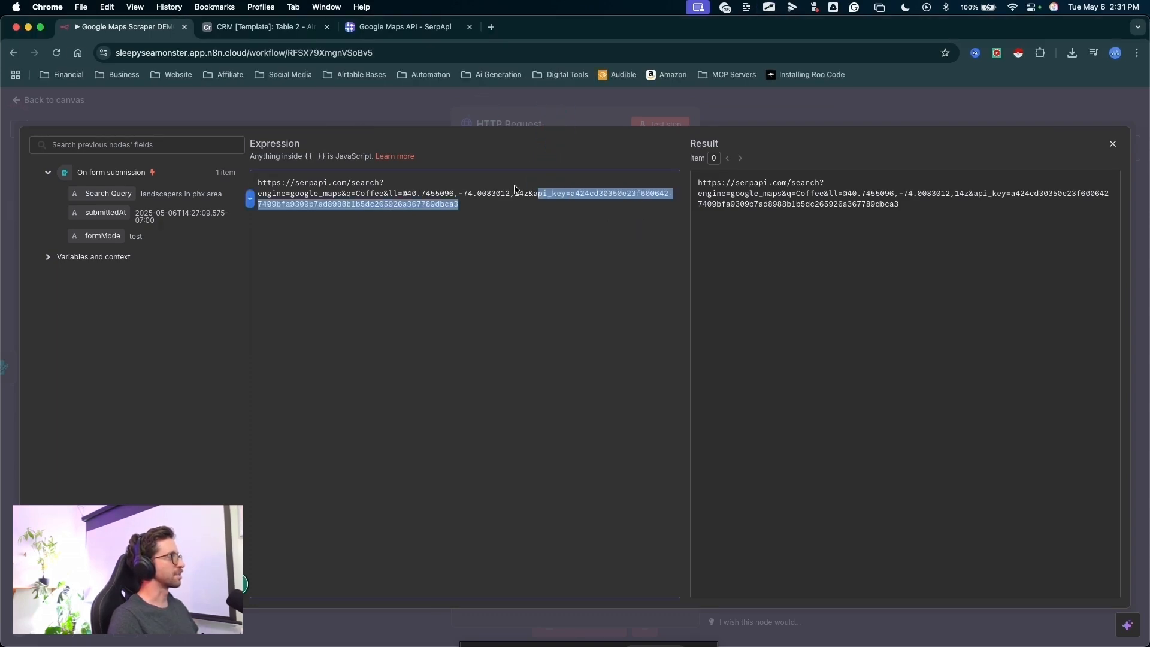
pyautogui.hotkey('ctrl', 'a')
pyautogui.moveTo(362, 90); pyautogui.dragTo(362, 146)
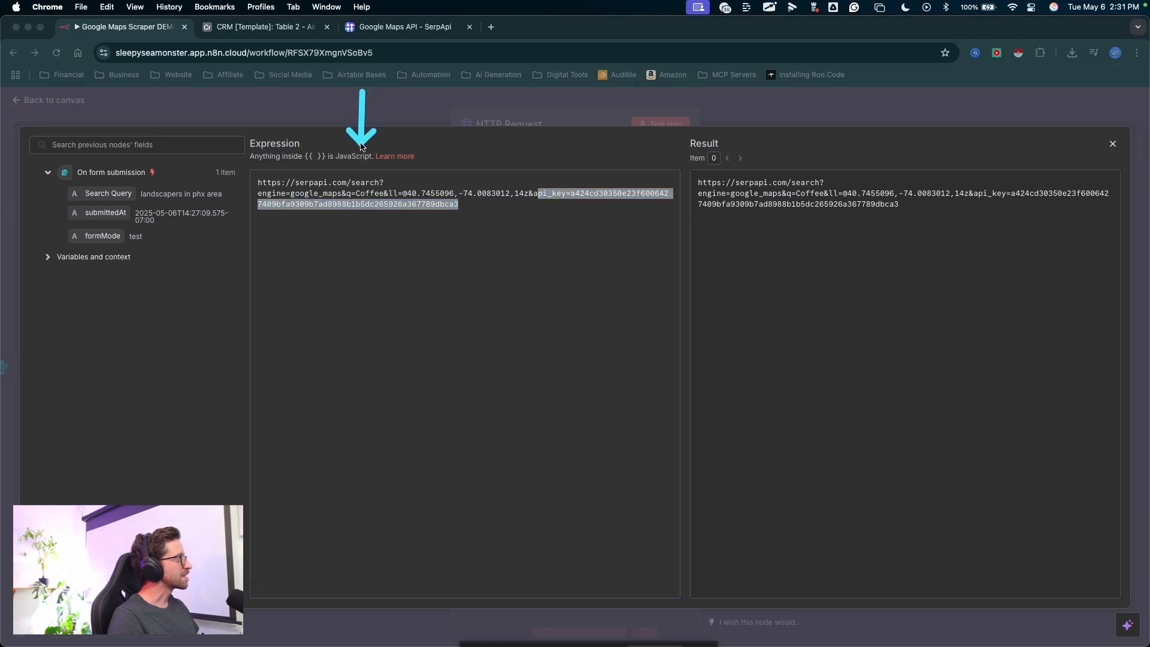
pyautogui.press('Escape')
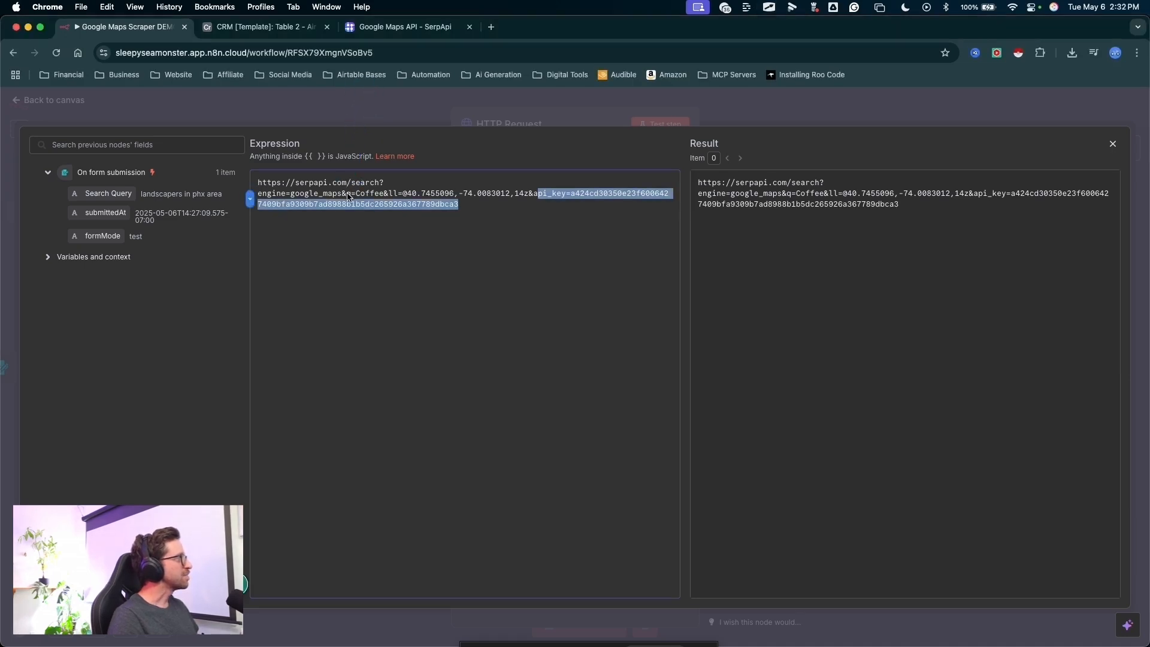
# - Remove the "q=Coffee" parameter and the extra ampersand from the request URL expression
pyautogui.moveTo(346, 194); pyautogui.dragTo(365, 197)
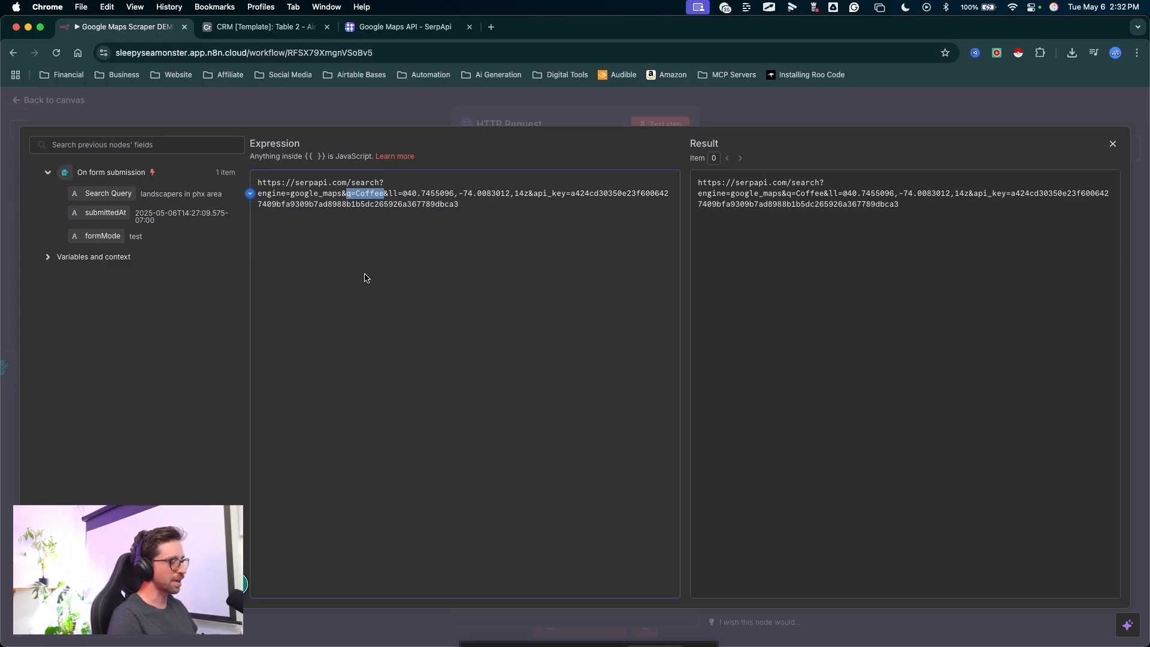
pyautogui.press('BackSpace')
pyautogui.moveTo(342, 271); pyautogui.dragTo(340, 246)
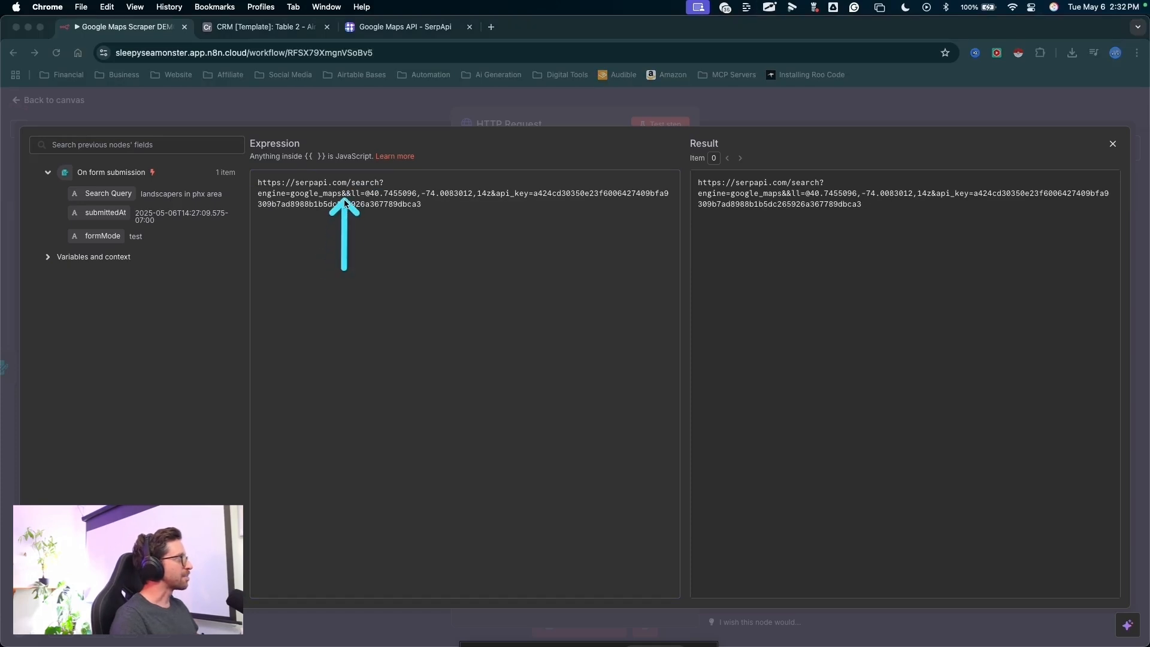
pyautogui.press('Escape')
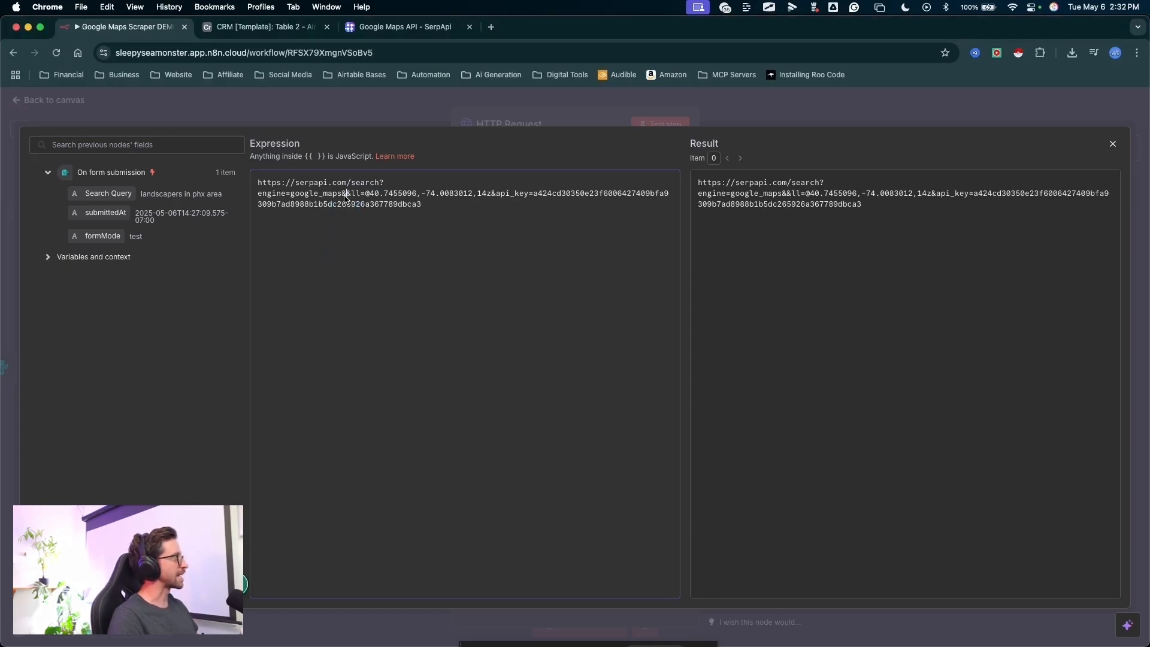
pyautogui.press('BackSpace')
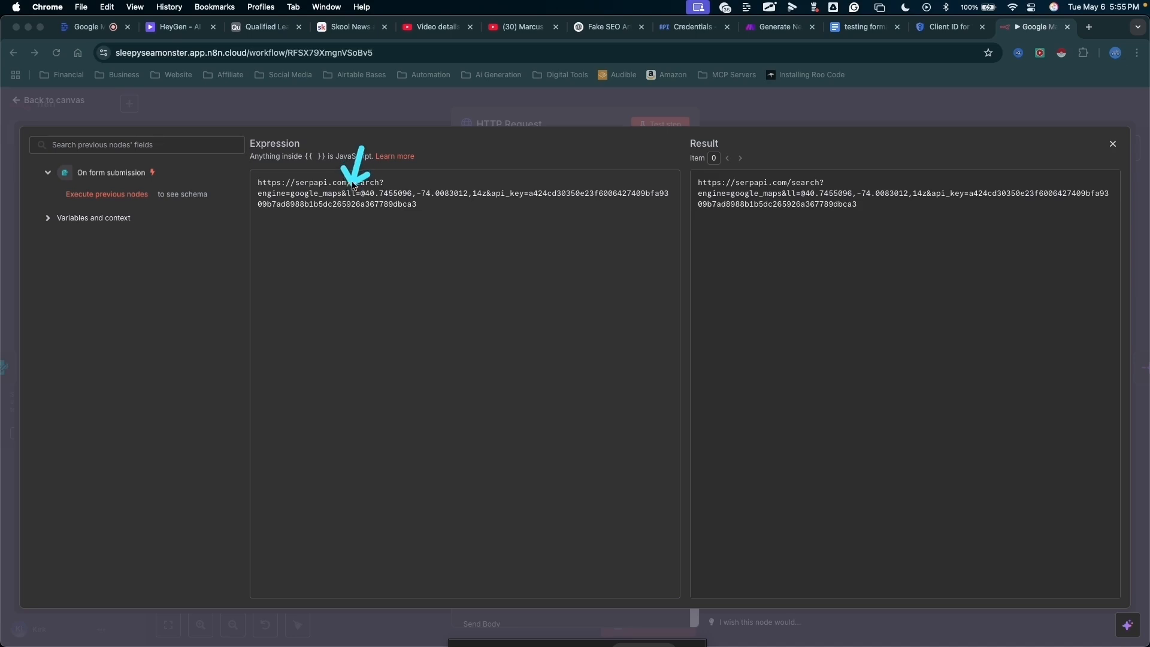
# - Delete the "ll" coordinates parameter with its ampersand from the request URL and close the expression editor
pyautogui.press('Escape')
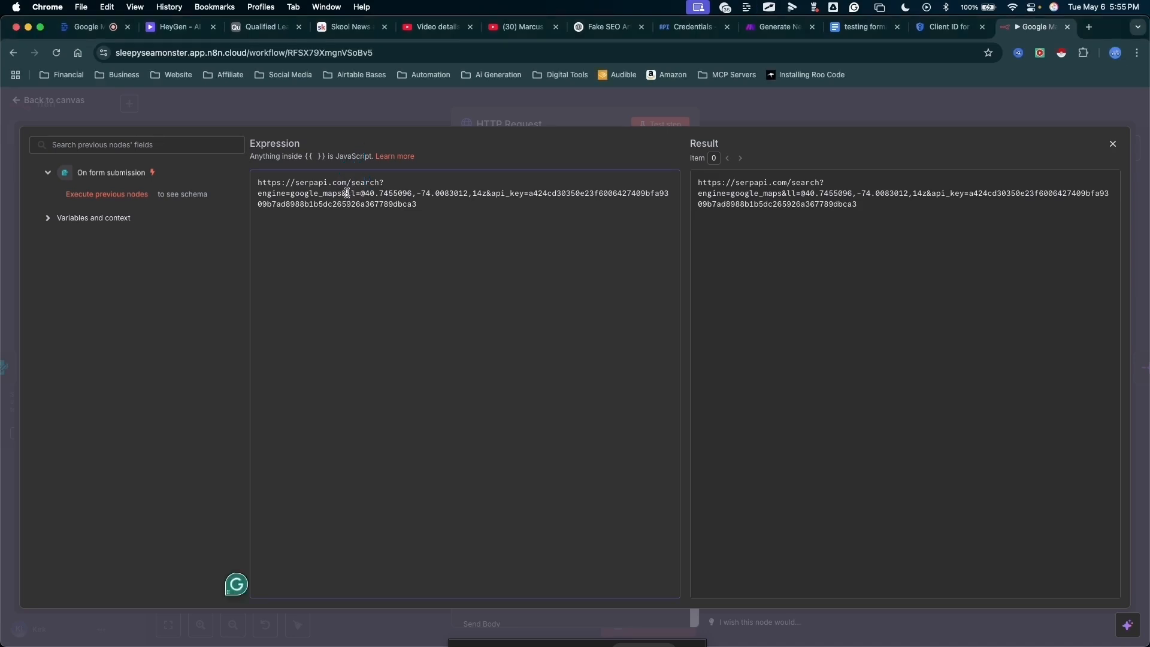
pyautogui.moveTo(361, 191); pyautogui.dragTo(464, 191)
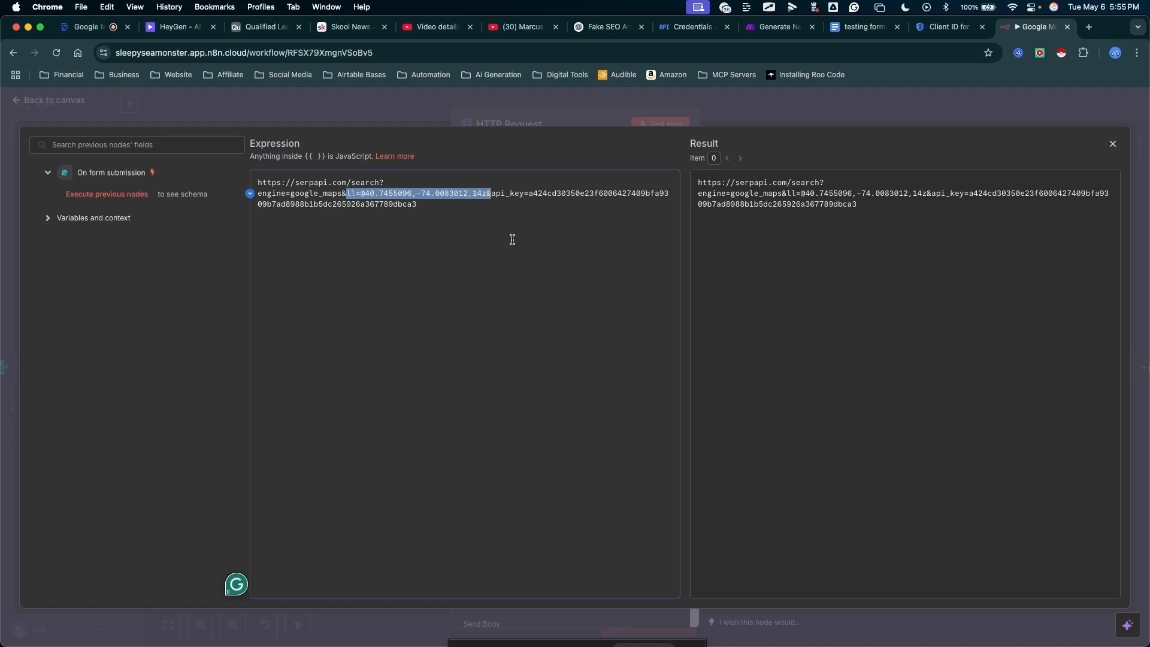
pyautogui.press('BackSpace')
pyautogui.moveTo(353, 251)
pyautogui.mouseDown()
pyautogui.moveTo(308, 219)
pyautogui.moveTo(346, 204)
pyautogui.mouseUp()
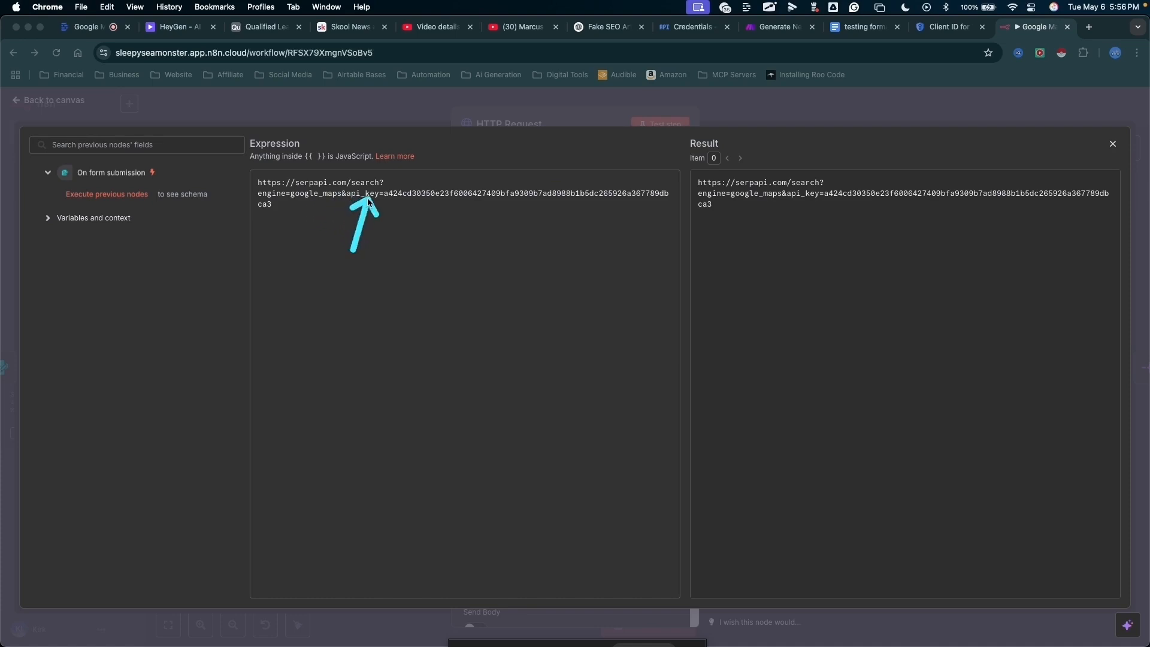
pyautogui.moveTo(728, 250); pyautogui.dragTo(735, 101)
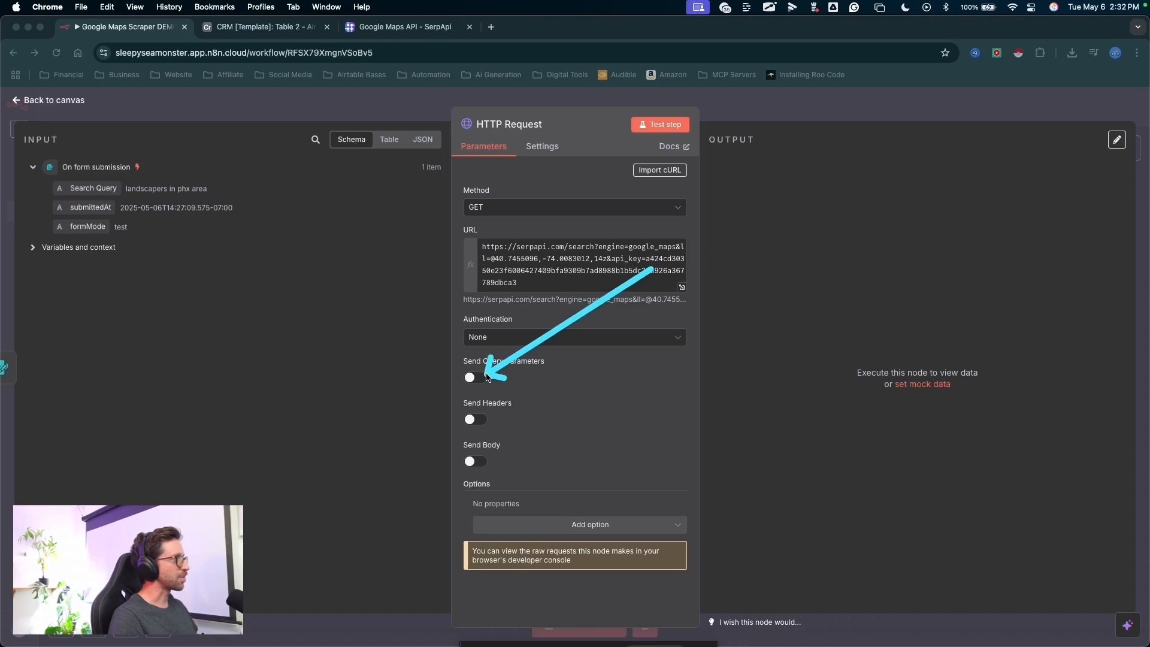
# - Enable sending query parameters and add a parameter named "q" with the form's Search Query field as its value
pyautogui.click(486, 378)
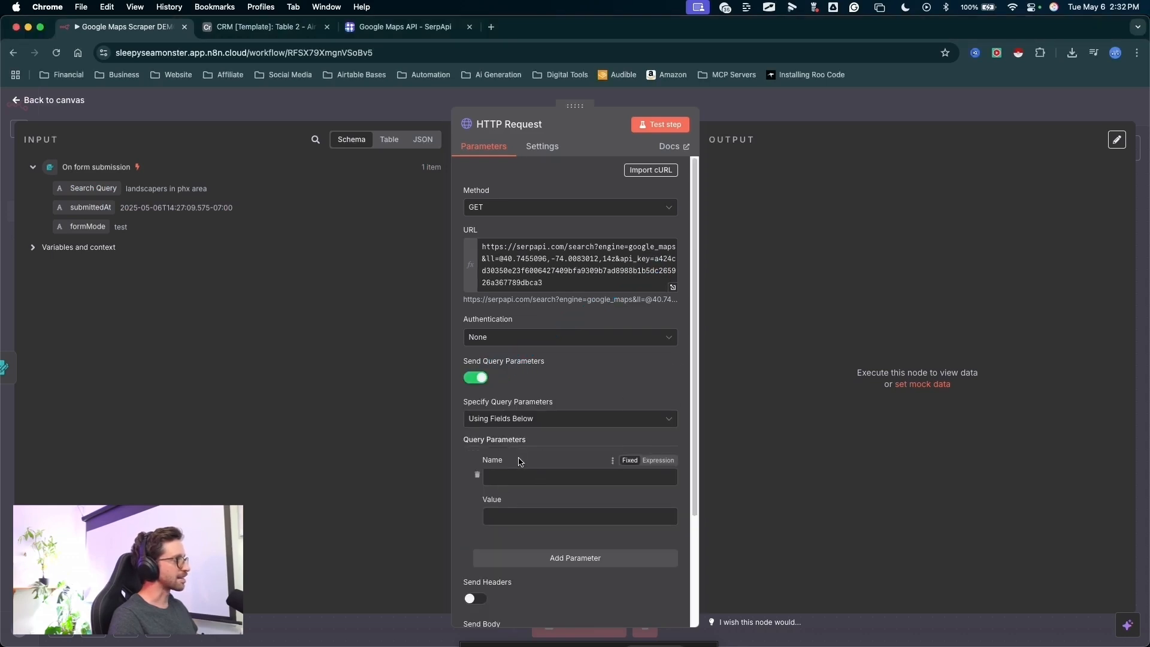
pyautogui.moveTo(644, 360); pyautogui.dragTo(491, 378)
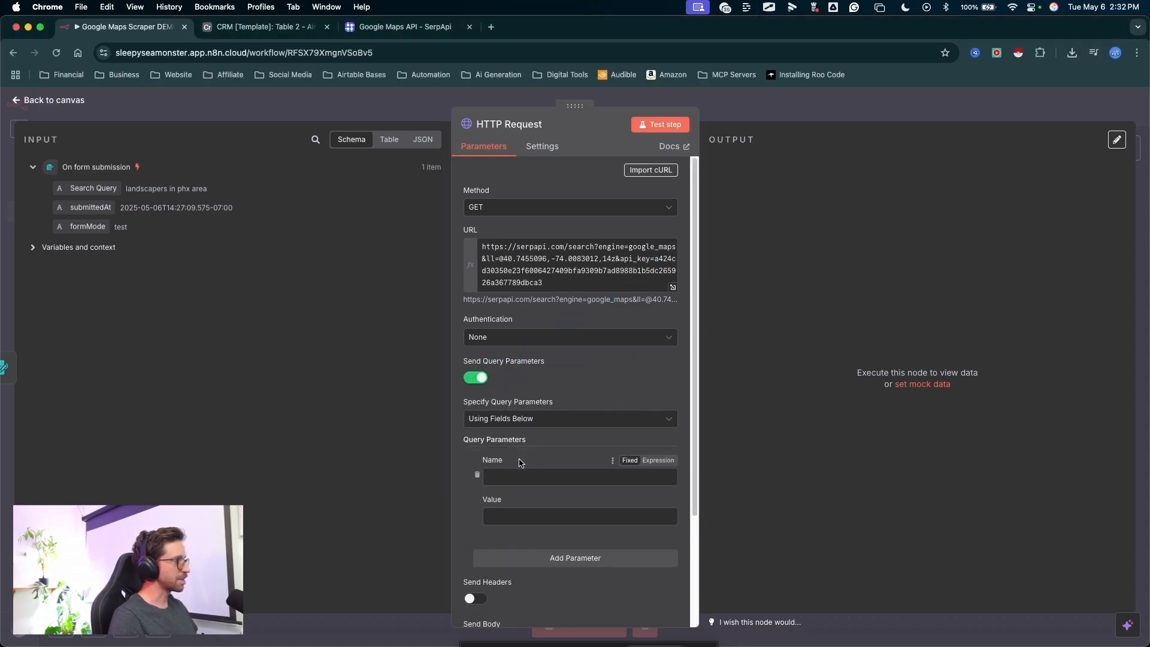
pyautogui.write('q')
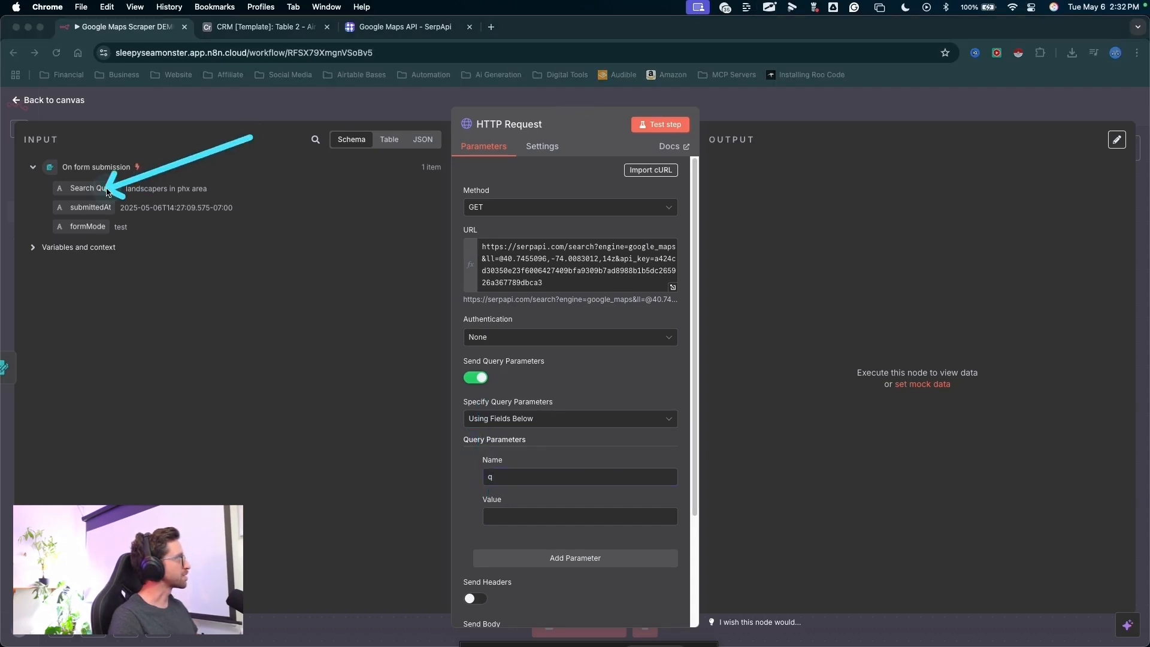
pyautogui.moveTo(94, 188); pyautogui.dragTo(512, 517)
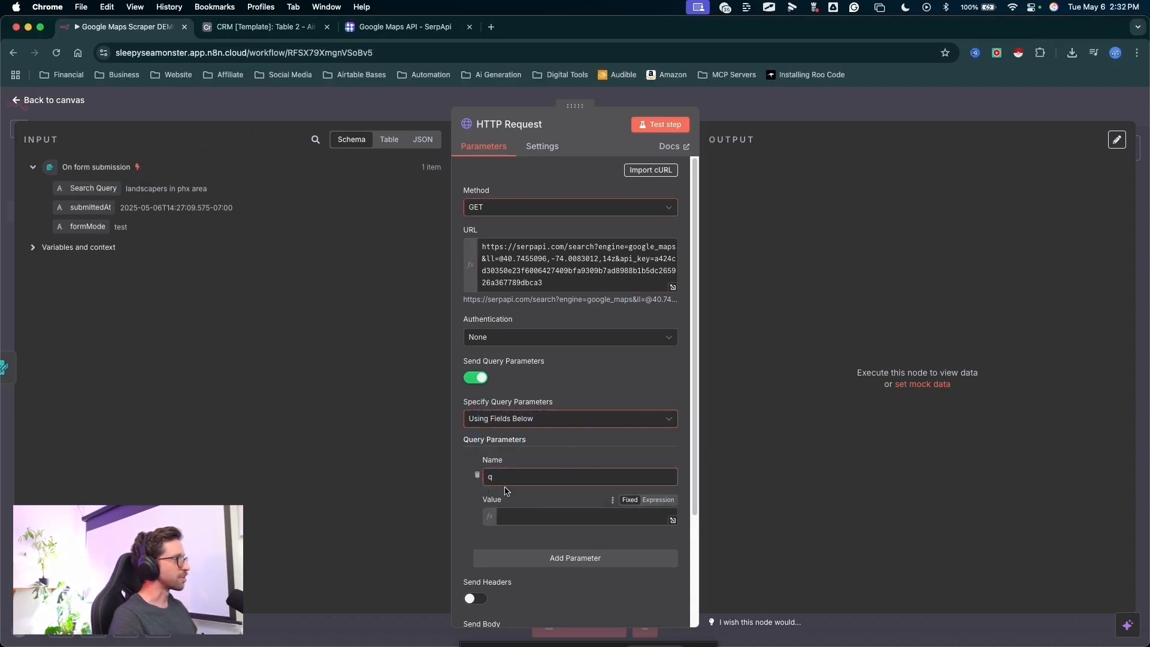
# - Test the HTTP Request step and examine the returned search metadata and local results in the output
pyautogui.hotkey('ctrl', 'a')
pyautogui.moveTo(650, 411)
pyautogui.mouseDown()
pyautogui.moveTo(675, 188)
pyautogui.moveTo(662, 133)
pyautogui.mouseUp()
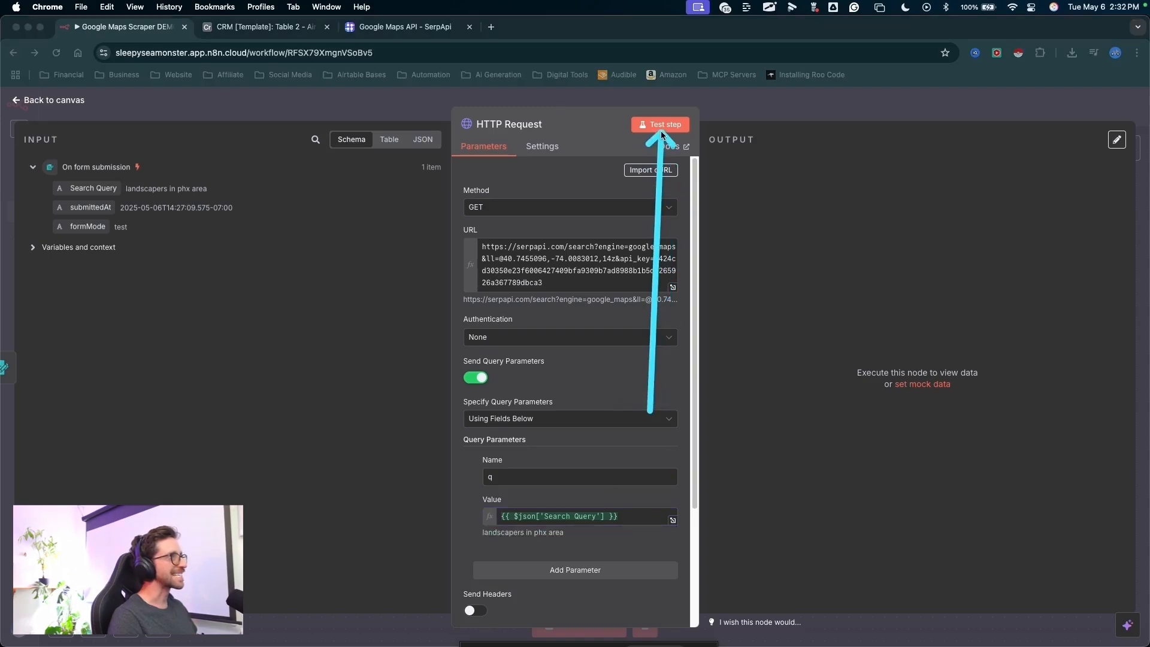
pyautogui.moveTo(949, 122)
pyautogui.mouseDown()
pyautogui.moveTo(912, 128)
pyautogui.moveTo(781, 500)
pyautogui.moveTo(784, 616)
pyautogui.mouseUp()
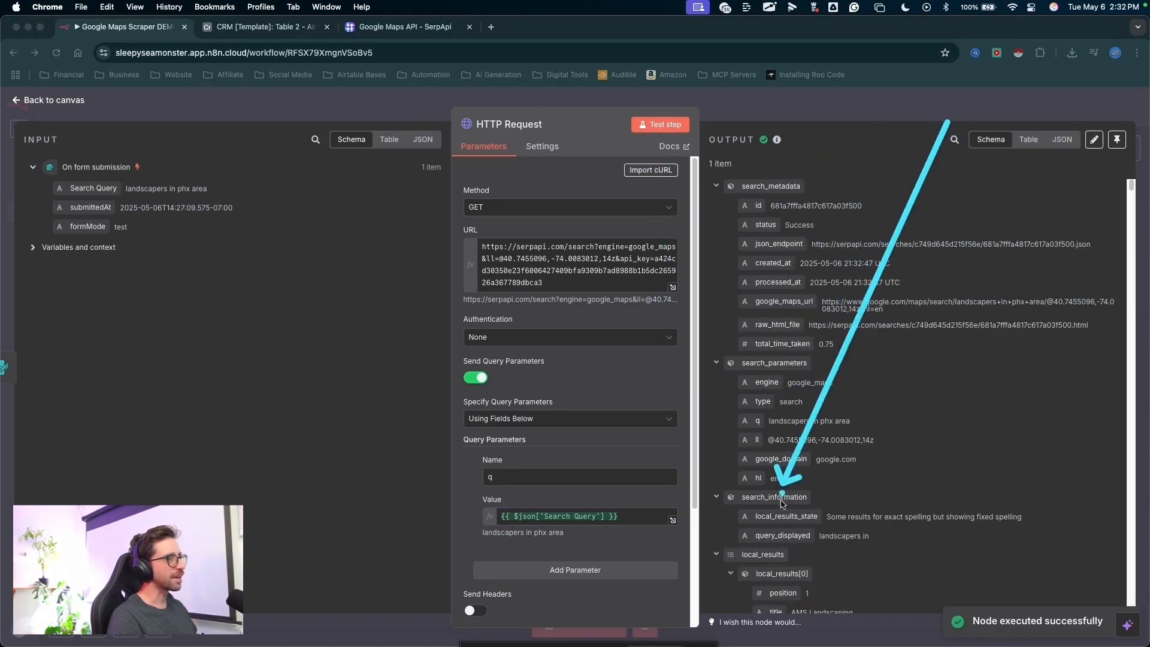
pyautogui.press('Escape')
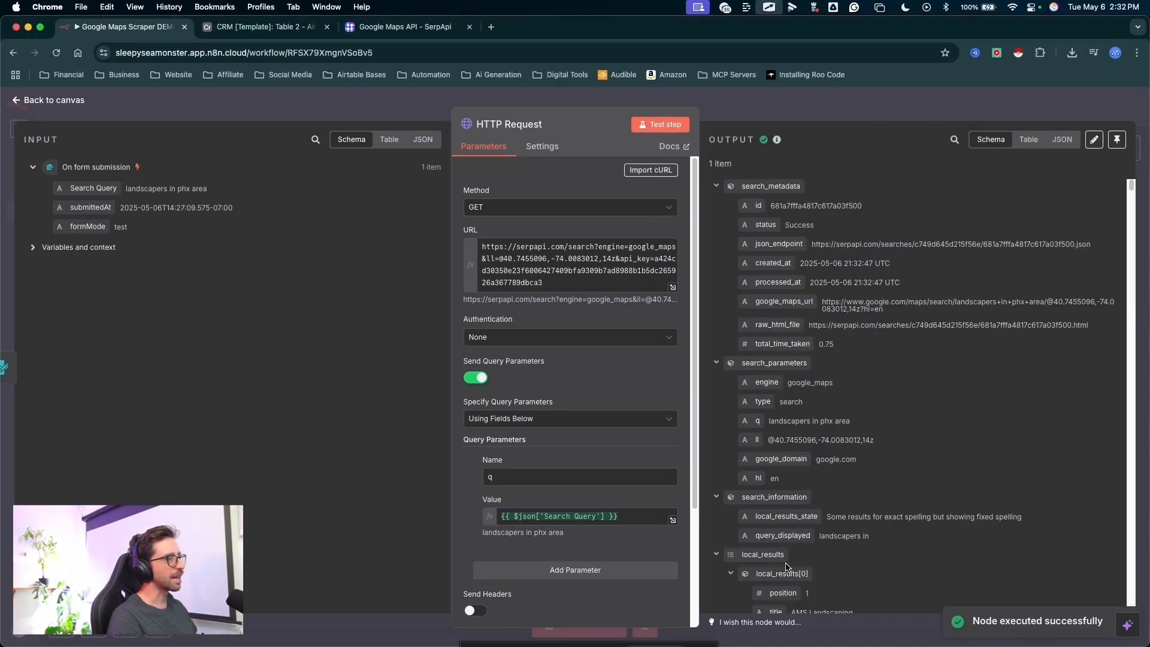
pyautogui.scroll(-7, 908, 382)
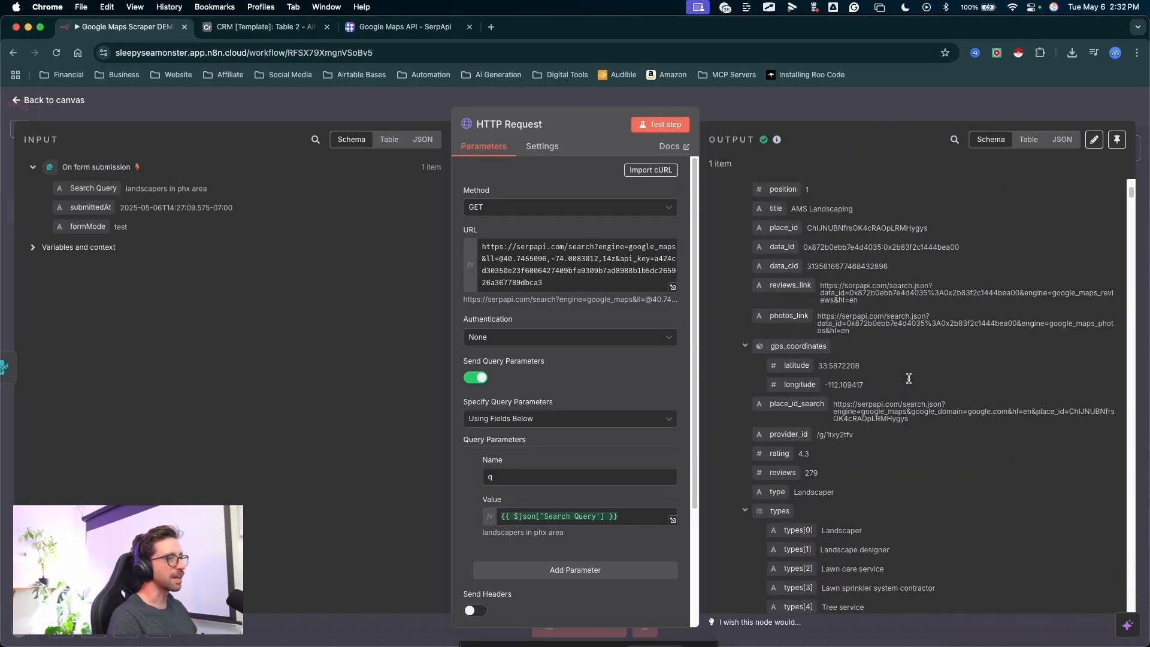
pyautogui.hotkey('ctrl', 'a')
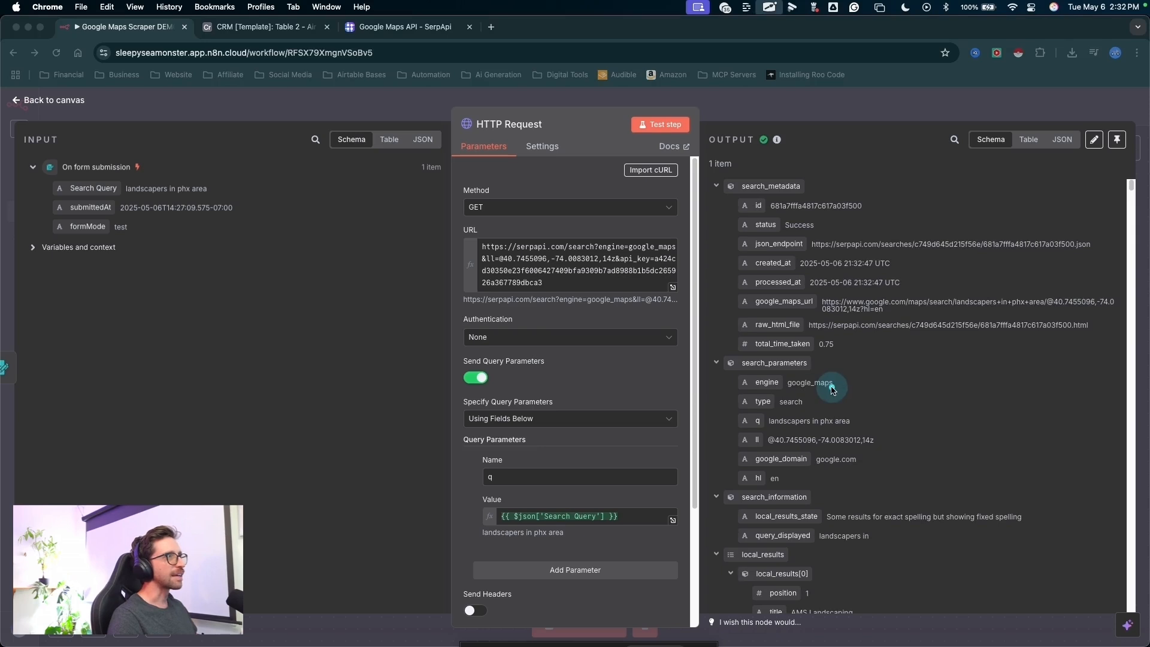
pyautogui.moveTo(832, 389)
pyautogui.mouseDown()
pyautogui.moveTo(801, 186)
pyautogui.moveTo(709, 103)
pyautogui.mouseUp()
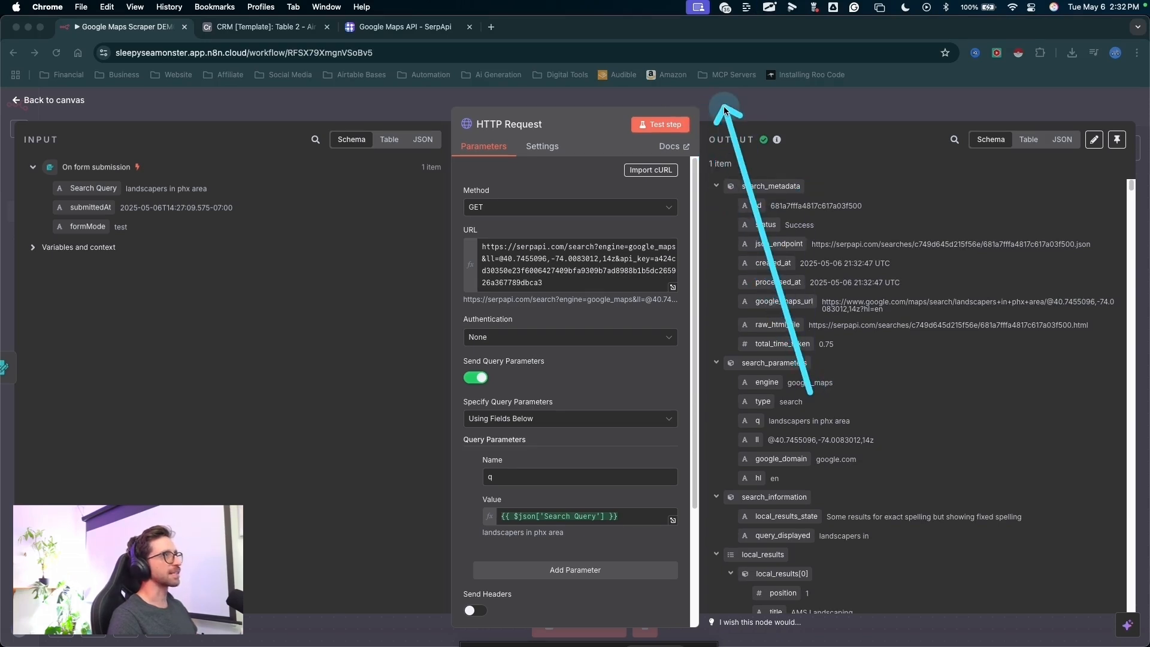
# - Close the HTTP Request settings and add a Split Out node after the HTTP Request node
pyautogui.press('Escape')
pyautogui.moveTo(506, 283); pyautogui.dragTo(427, 362)
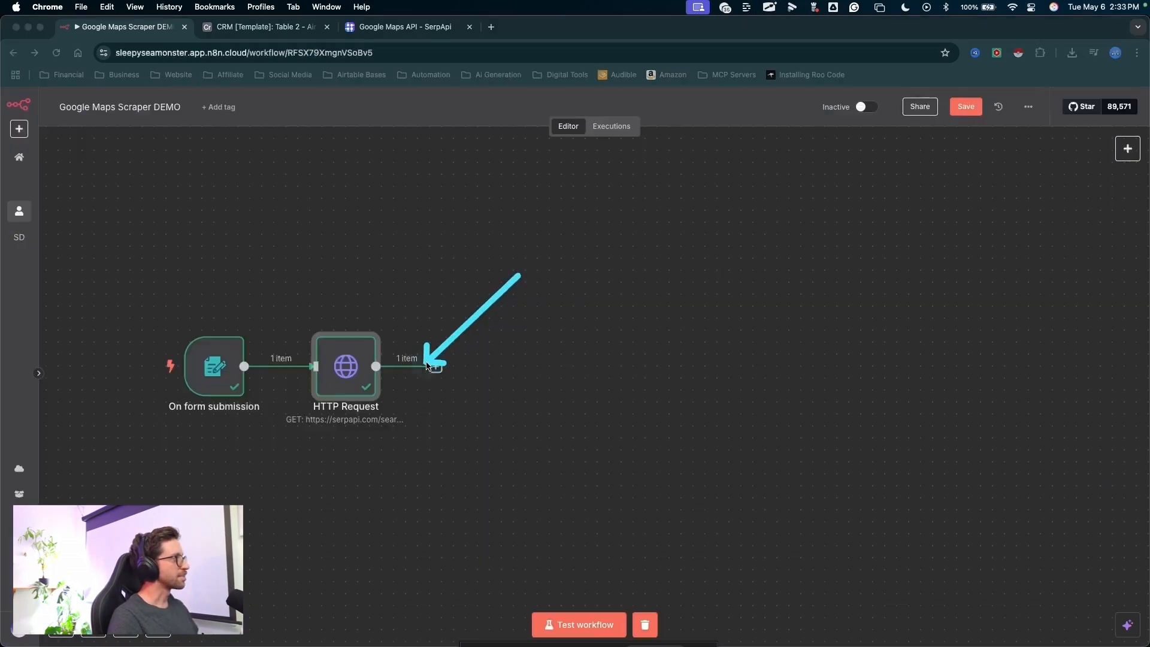
pyautogui.press('Escape')
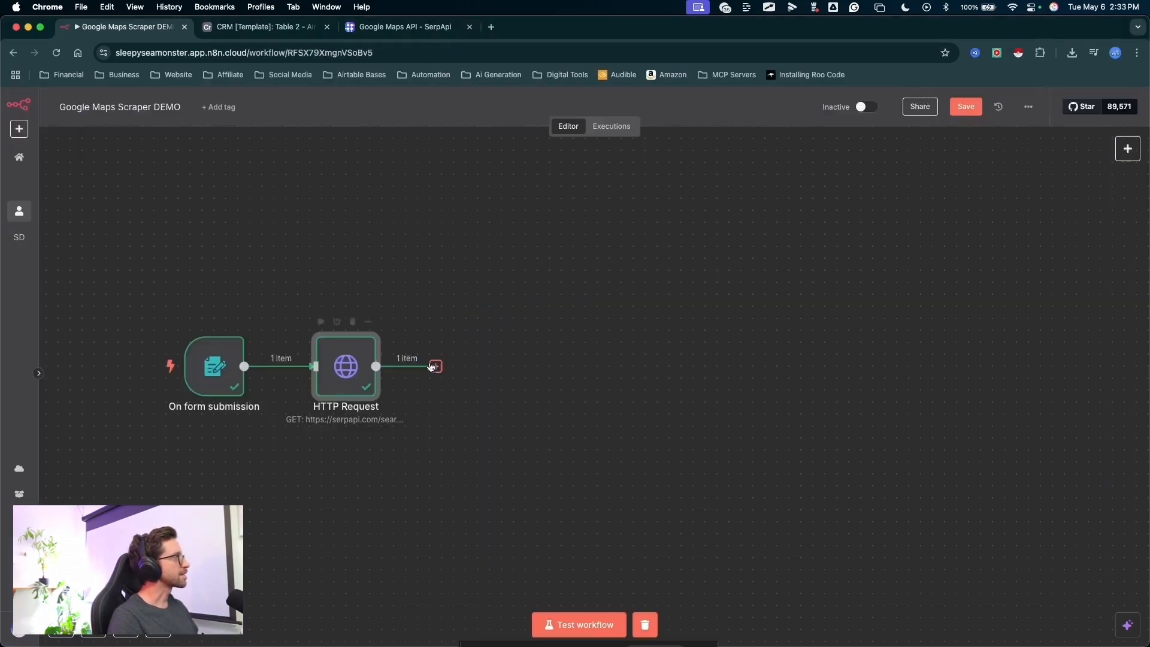
pyautogui.click(435, 366)
pyautogui.write('slpi')
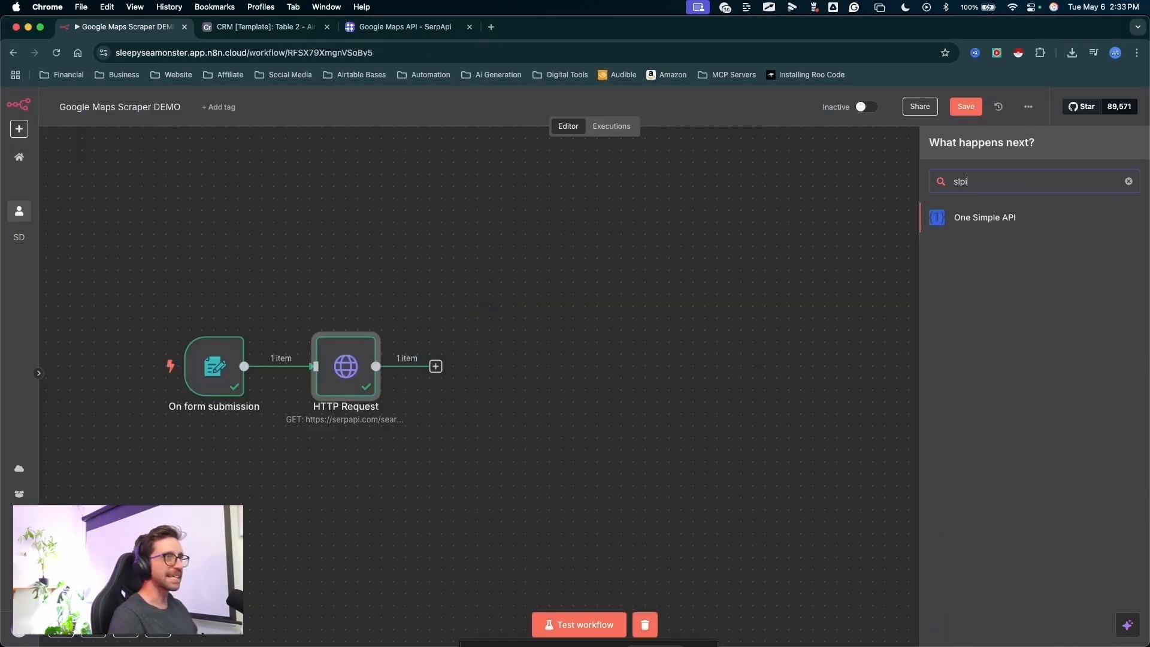
pyautogui.press('BackSpace')
pyautogui.press('BackSpace')
pyautogui.press('BackSpace')
pyautogui.write('pl')
pyautogui.moveTo(818, 271); pyautogui.dragTo(930, 242)
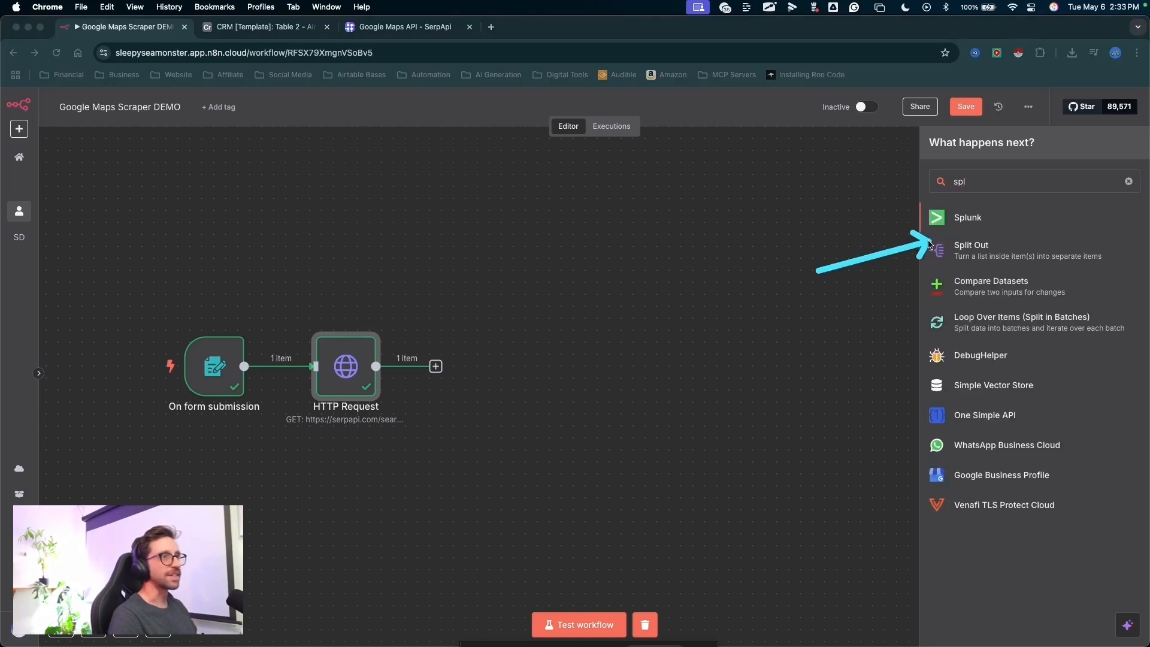
pyautogui.click(938, 247)
# - Set the Split Out node to split out the local_results field and test the step
pyautogui.moveTo(642, 472)
pyautogui.mouseDown()
pyautogui.moveTo(558, 232)
pyautogui.moveTo(452, 193)
pyautogui.moveTo(149, 294)
pyautogui.moveTo(188, 368)
pyautogui.moveTo(75, 470)
pyautogui.mouseUp()
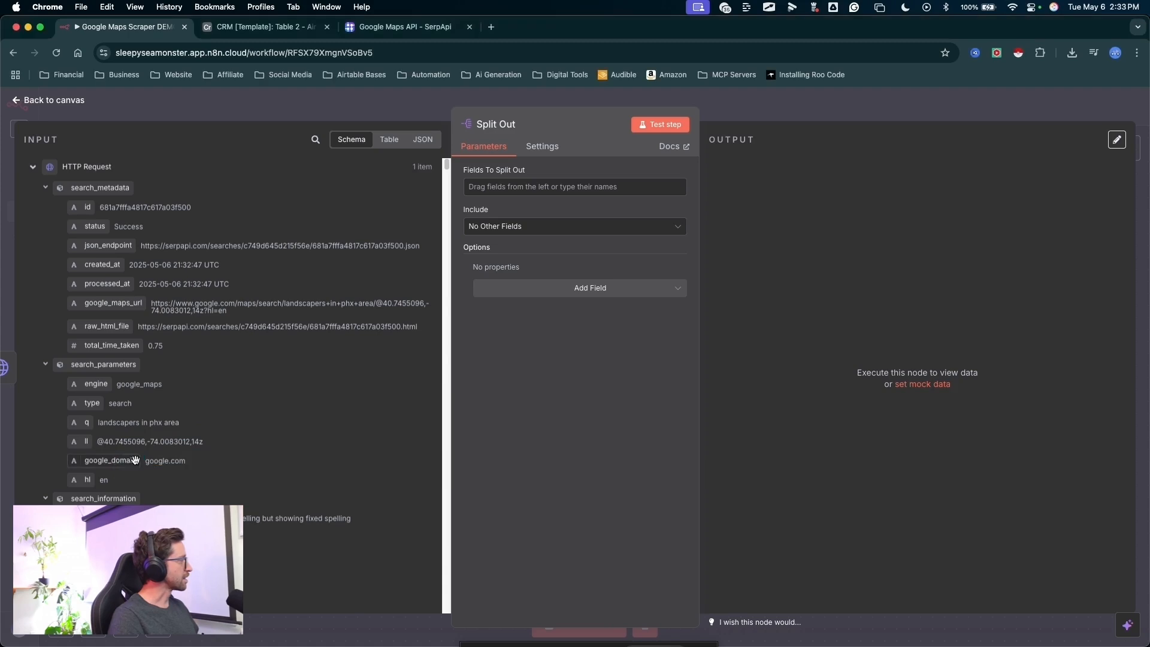
pyautogui.scroll(-5, 141, 460)
pyautogui.moveTo(249, 355)
pyautogui.mouseDown()
pyautogui.moveTo(78, 414)
pyautogui.moveTo(137, 409)
pyautogui.moveTo(333, 315)
pyautogui.moveTo(363, 271)
pyautogui.moveTo(498, 192)
pyautogui.mouseUp()
pyautogui.moveTo(541, 375)
pyautogui.mouseDown()
pyautogui.moveTo(480, 219)
pyautogui.moveTo(656, 151)
pyautogui.mouseUp()
pyautogui.click(660, 124)
# - Examine the business fields and the item count in the Split Out output
pyautogui.moveTo(893, 112); pyautogui.dragTo(793, 192)
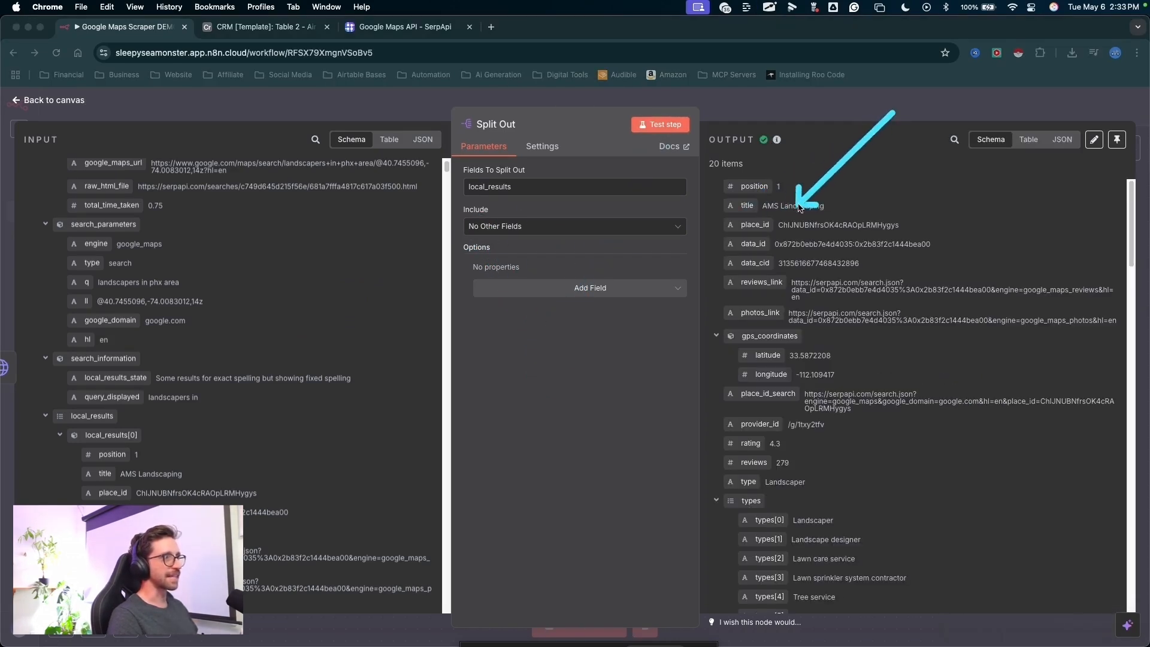
pyautogui.moveTo(893, 112)
pyautogui.mouseDown()
pyautogui.moveTo(817, 364)
pyautogui.moveTo(800, 369)
pyautogui.moveTo(856, 400)
pyautogui.mouseUp()
pyautogui.press('Escape')
pyautogui.scroll(-3, 888, 432)
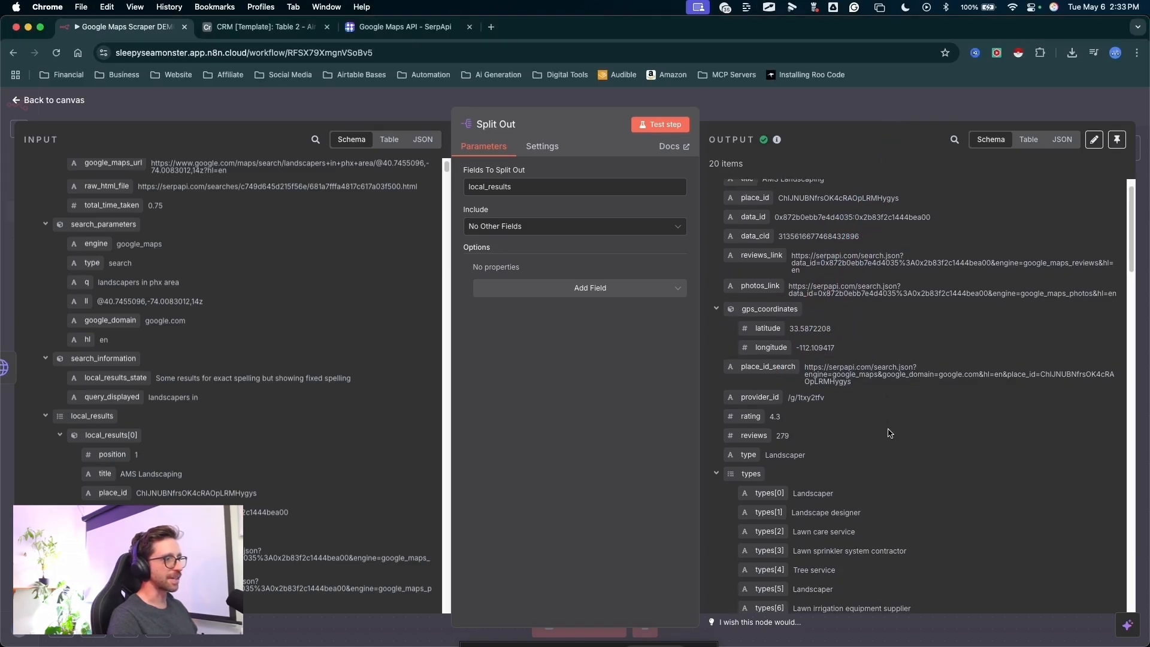
pyautogui.moveTo(970, 407)
pyautogui.mouseDown()
pyautogui.moveTo(766, 215)
pyautogui.moveTo(738, 169)
pyautogui.mouseUp()
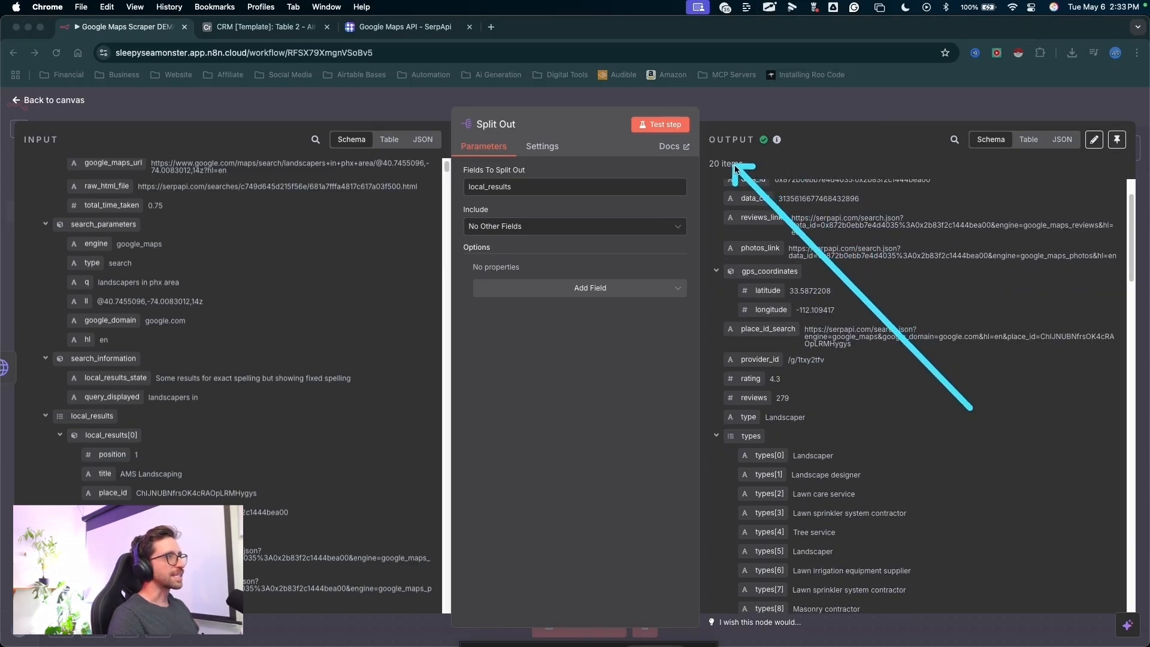
pyautogui.press('Escape')
pyautogui.scroll(3, 839, 221)
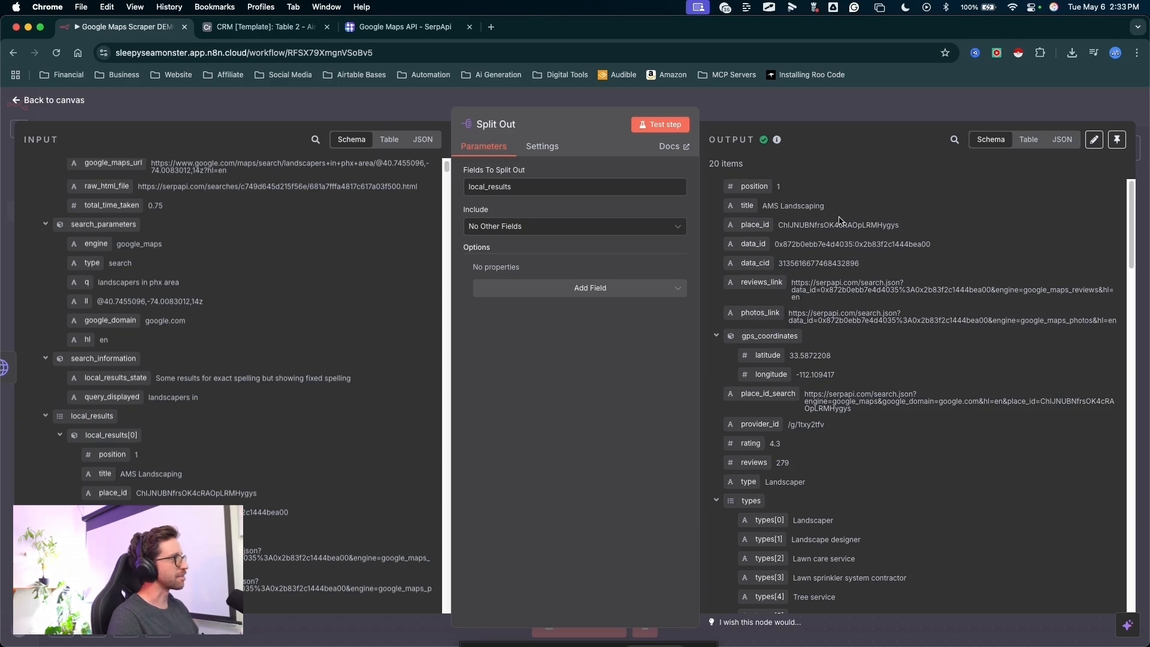
# - Return from the Split Out settings to the canvas and save the workflow
pyautogui.moveTo(805, 266); pyautogui.dragTo(738, 103)
pyautogui.press('Escape')
pyautogui.press('Escape')
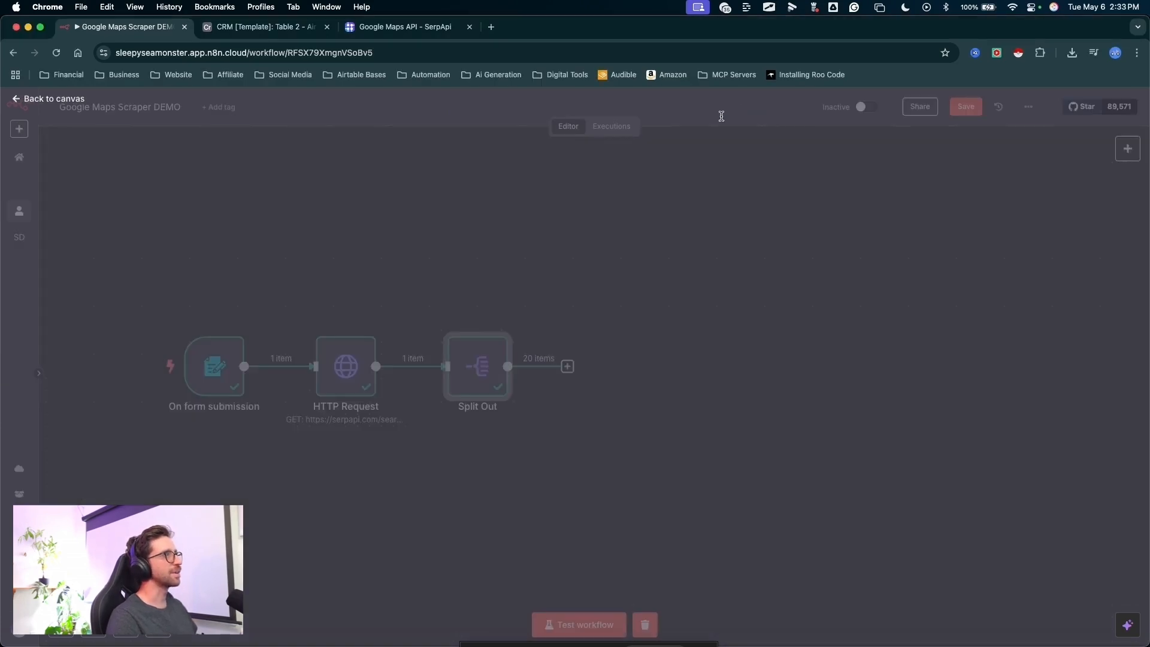
pyautogui.moveTo(818, 378); pyautogui.dragTo(962, 122)
# - Add an Edit Fields (Set) node after the Split Out node
pyautogui.press('Escape')
pyautogui.click(962, 118)
pyautogui.moveTo(624, 267); pyautogui.dragTo(505, 366)
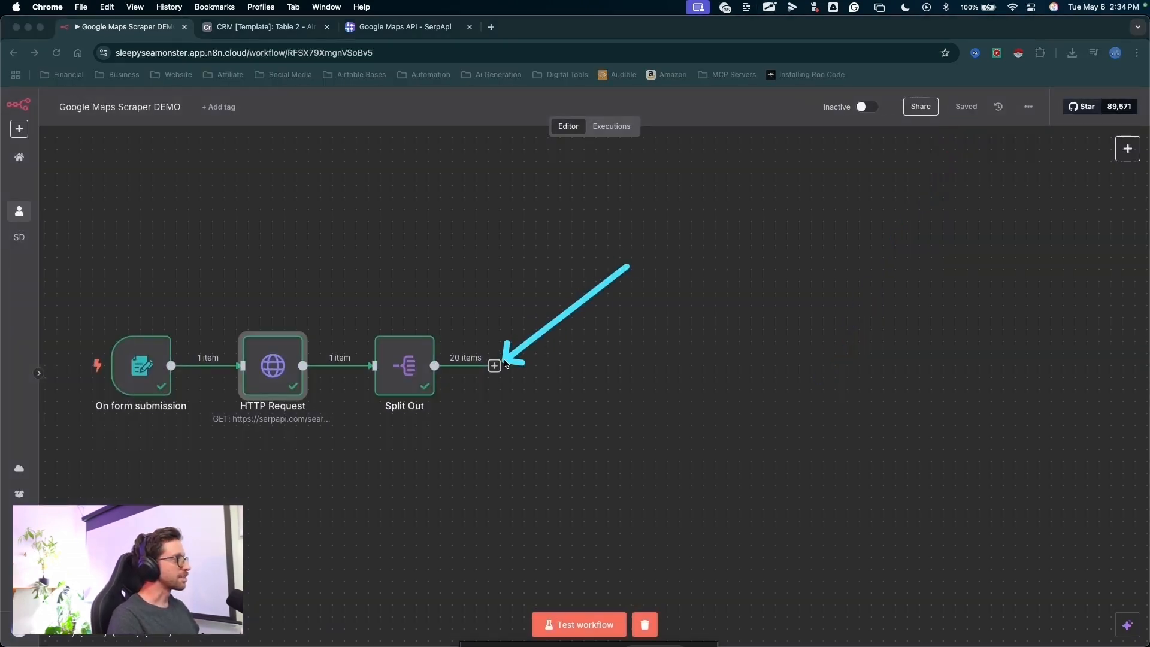
pyautogui.press('Escape')
pyautogui.click(495, 366)
pyautogui.write('set')
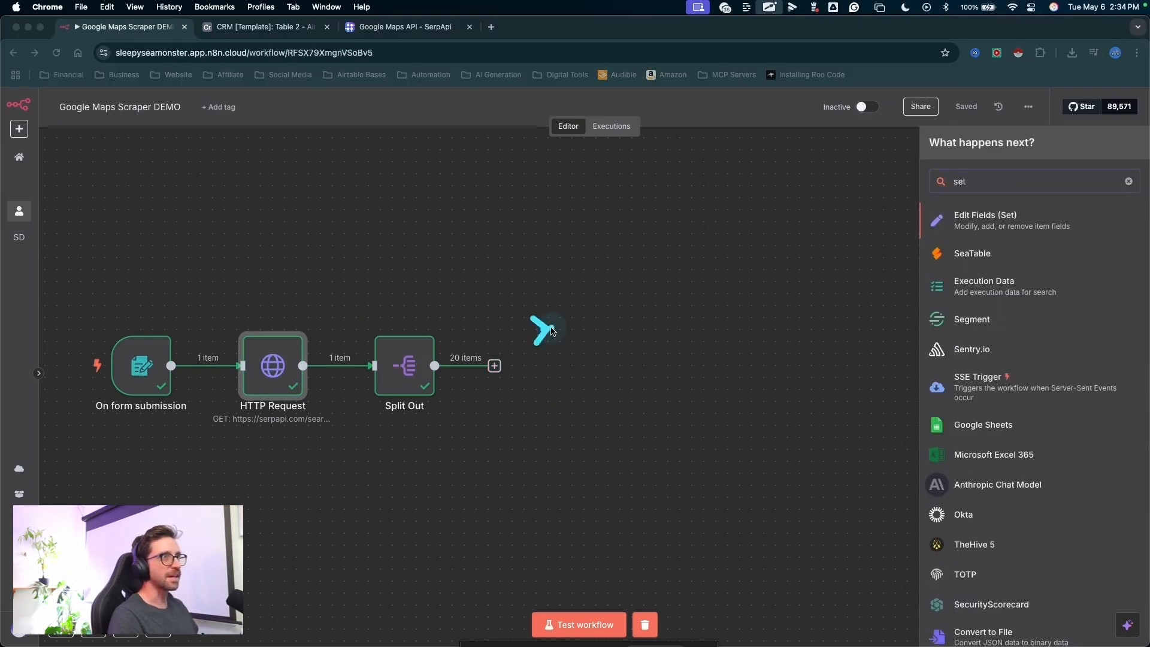
pyautogui.moveTo(542, 329); pyautogui.dragTo(930, 237)
pyautogui.press('Escape')
pyautogui.click(931, 237)
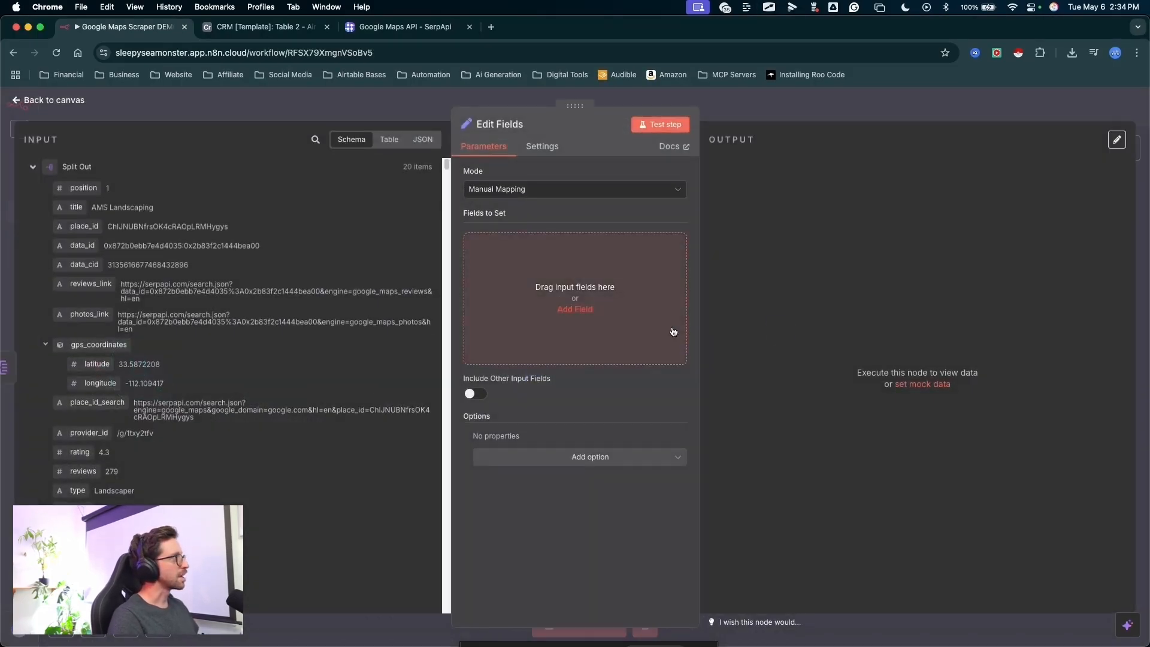
# - Map the title field from the Split Out input into the fields to set
pyautogui.moveTo(767, 343)
pyautogui.mouseDown()
pyautogui.moveTo(355, 250)
pyautogui.moveTo(340, 445)
pyautogui.mouseUp()
pyautogui.press('Escape')
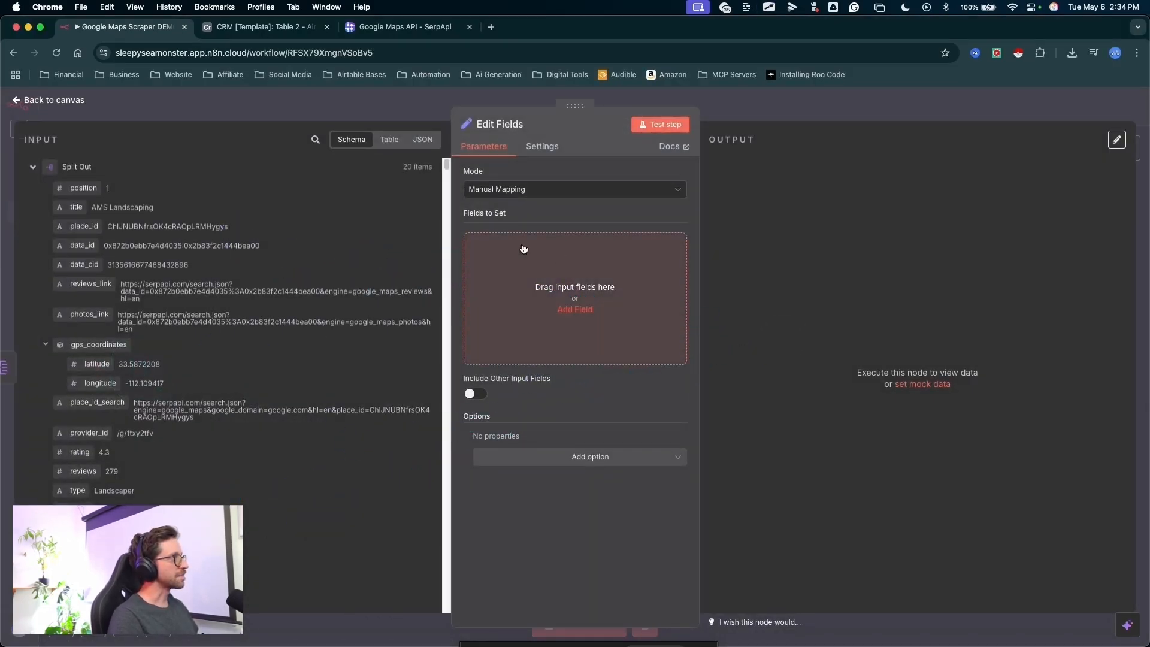
pyautogui.moveTo(349, 195)
pyautogui.mouseDown()
pyautogui.moveTo(198, 167)
pyautogui.moveTo(82, 207)
pyautogui.moveTo(500, 249)
pyautogui.mouseUp()
pyautogui.press('Escape')
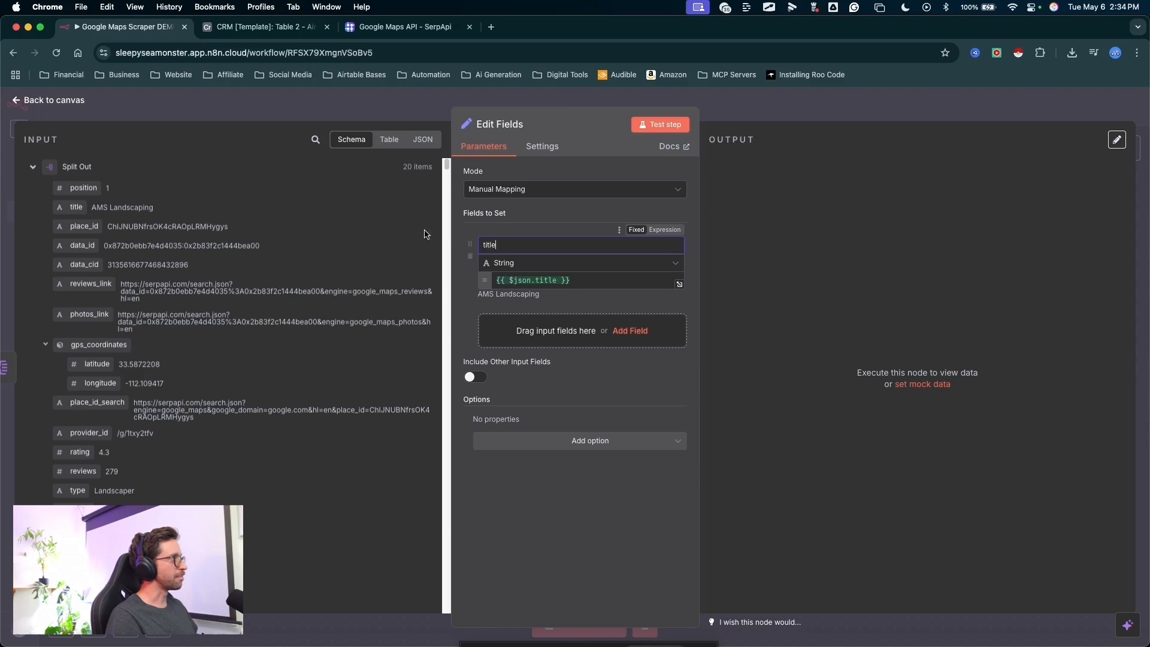
# - Rename the mapped title field as businessName
pyautogui.moveTo(425, 233); pyautogui.dragTo(481, 242)
pyautogui.press('Escape')
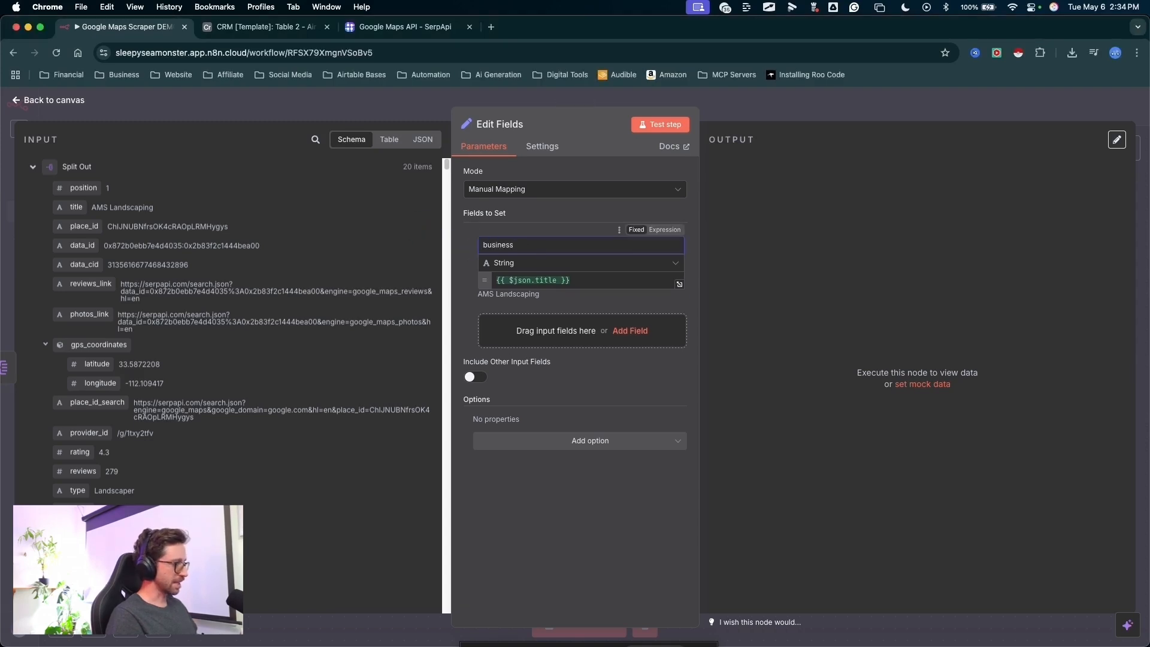
pyautogui.hotkey('ctrl', 'a')
pyautogui.moveTo(448, 187)
pyautogui.mouseDown()
pyautogui.moveTo(538, 256)
pyautogui.moveTo(491, 249)
pyautogui.mouseUp()
pyautogui.moveTo(536, 188)
pyautogui.mouseDown()
pyautogui.moveTo(531, 222)
pyautogui.moveTo(442, 249)
pyautogui.moveTo(482, 255)
pyautogui.moveTo(486, 245)
pyautogui.mouseUp()
pyautogui.press('Escape')
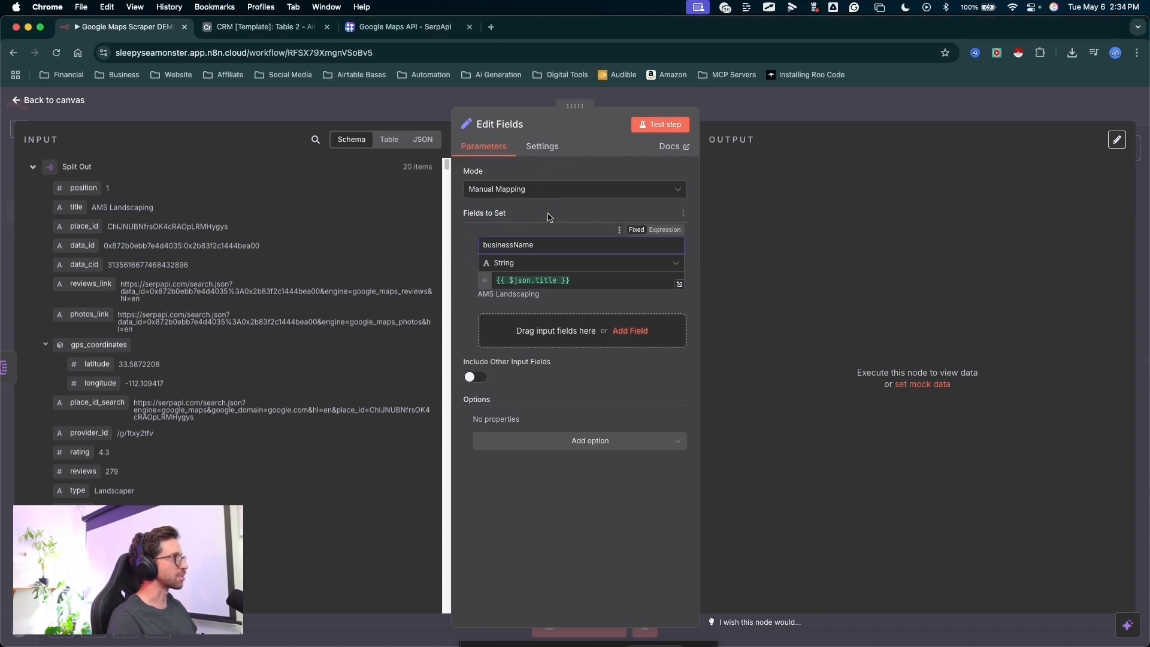
pyautogui.hotkey('ctrl', 'a')
pyautogui.moveTo(532, 167); pyautogui.dragTo(524, 225)
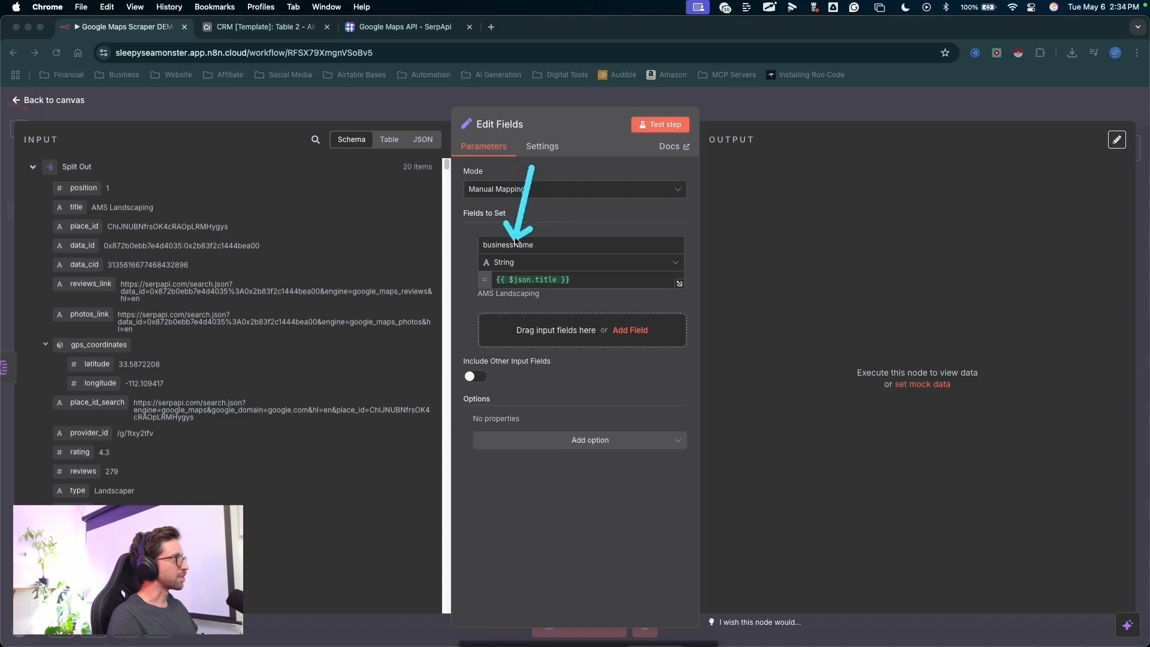
pyautogui.press('Escape')
# - Add the place_id and gps_coordinates input fields to the fields to set
pyautogui.hotkey('ctrl', 'a')
pyautogui.moveTo(251, 141)
pyautogui.mouseDown()
pyautogui.moveTo(78, 230)
pyautogui.moveTo(464, 310)
pyautogui.moveTo(502, 335)
pyautogui.mouseUp()
pyautogui.press('Escape')
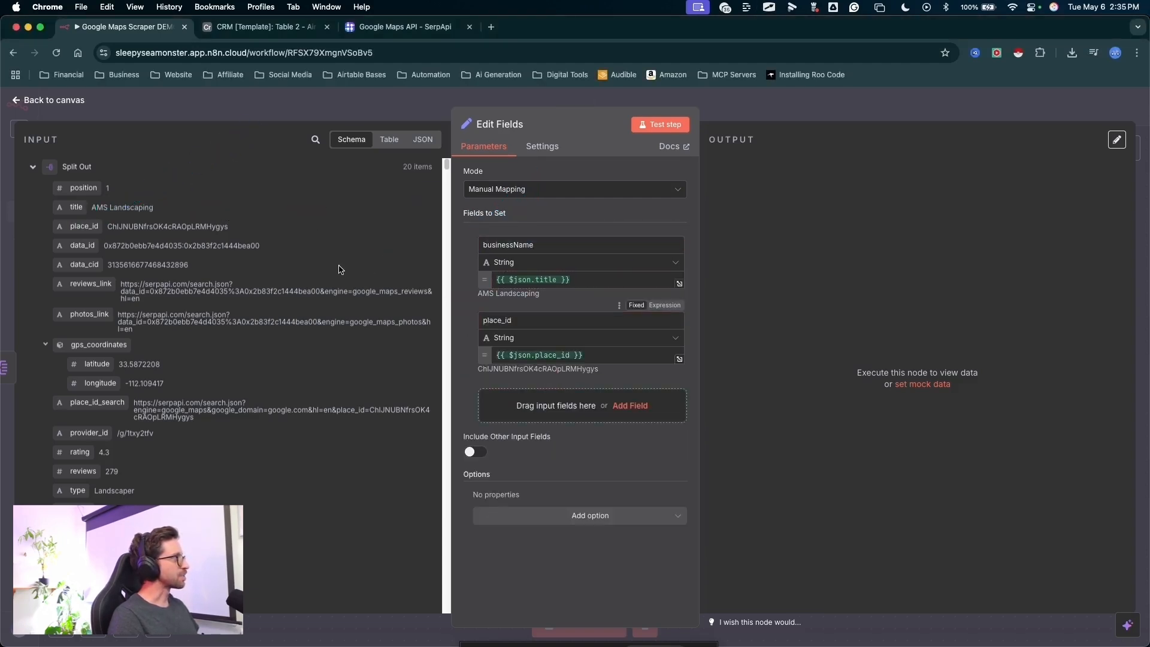
pyautogui.hotkey('ctrl', 'a')
pyautogui.moveTo(278, 211); pyautogui.dragTo(69, 336)
pyautogui.press('Escape')
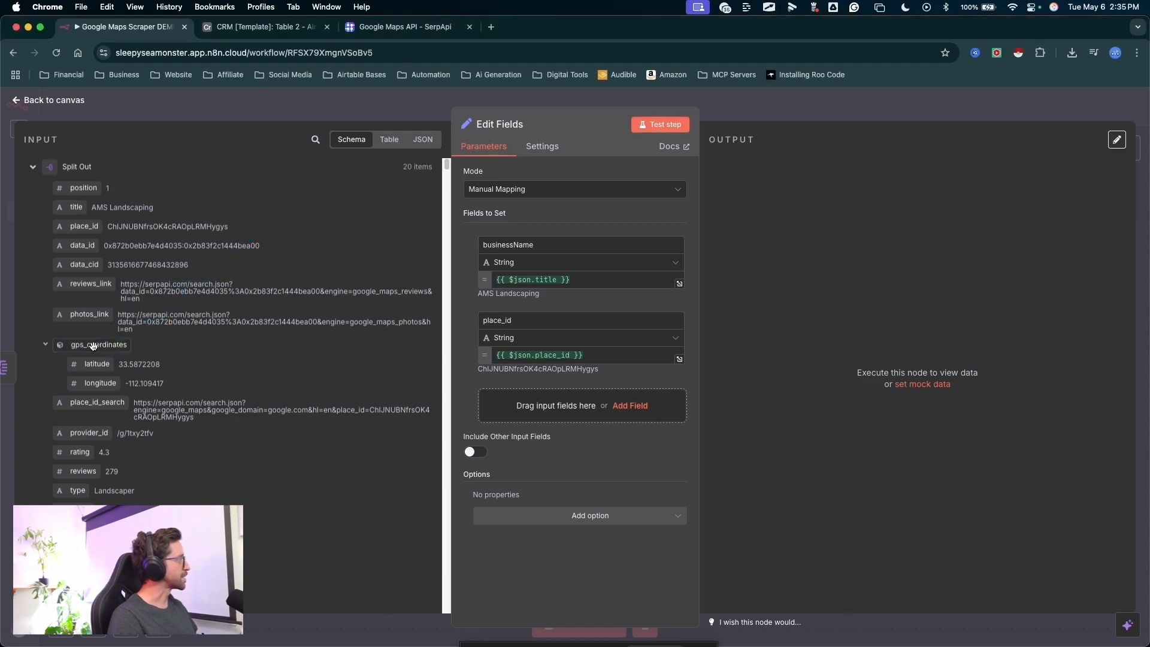
pyautogui.hotkey('ctrl', 'a')
pyautogui.moveTo(170, 342); pyautogui.dragTo(98, 347)
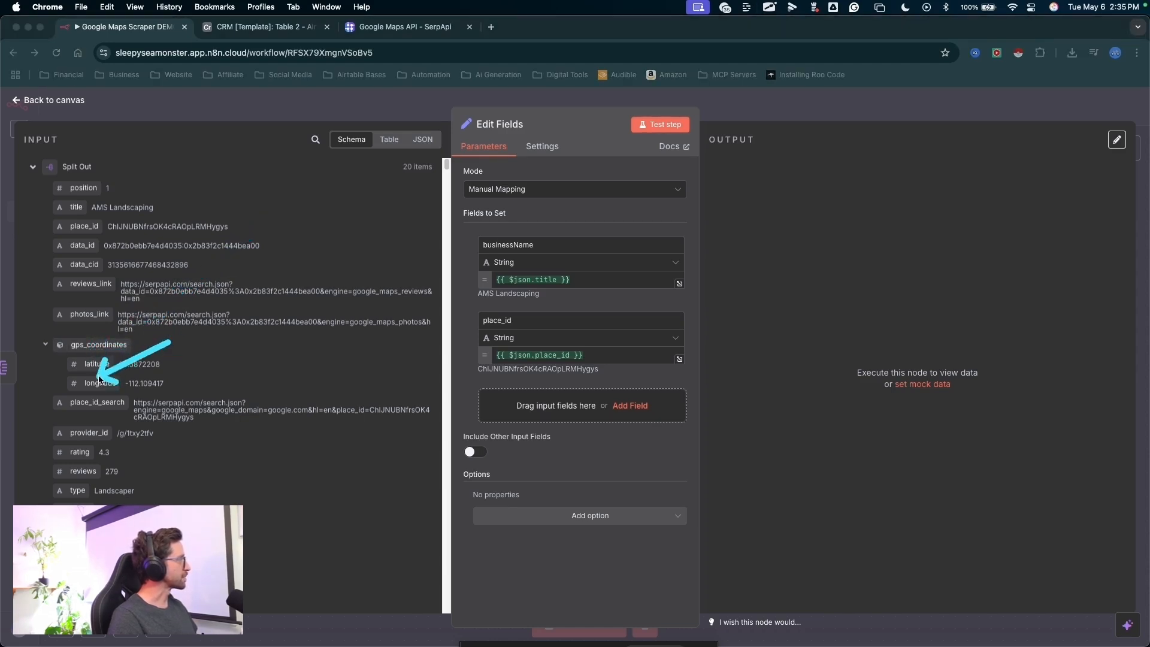
pyautogui.press('Escape')
pyautogui.moveTo(97, 346); pyautogui.dragTo(530, 366)
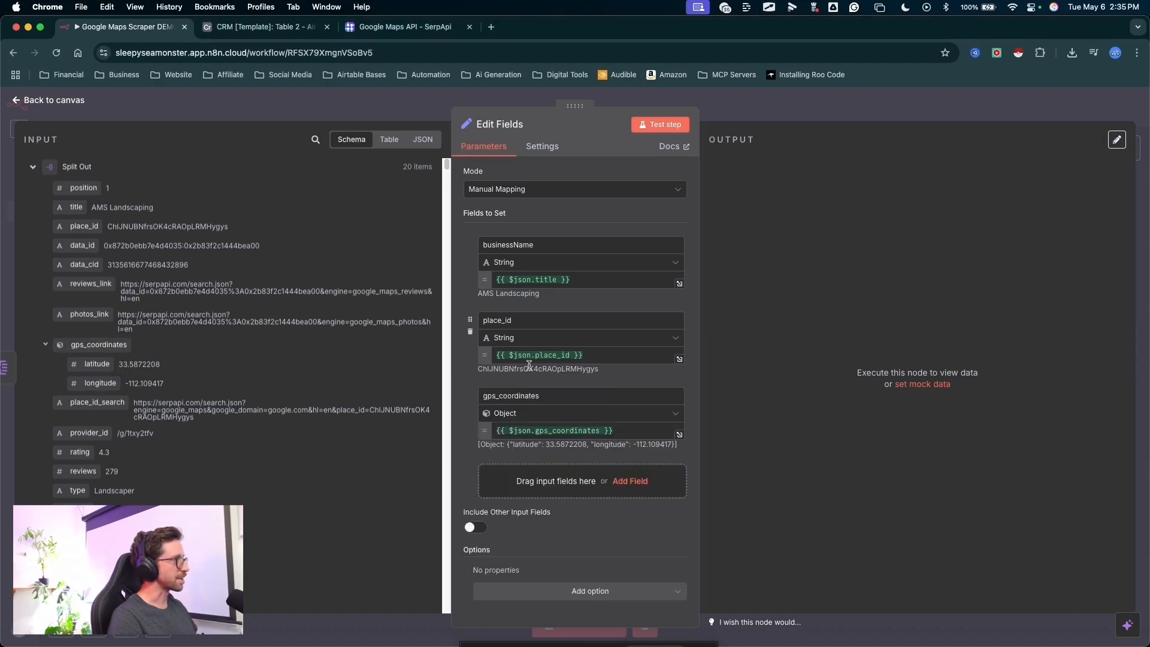
# - Add the rating input field to the fields to set
pyautogui.hotkey('ctrl', 'a')
pyautogui.moveTo(635, 312)
pyautogui.mouseDown()
pyautogui.moveTo(488, 462)
pyautogui.moveTo(547, 437)
pyautogui.moveTo(503, 436)
pyautogui.mouseUp()
pyautogui.press('Escape')
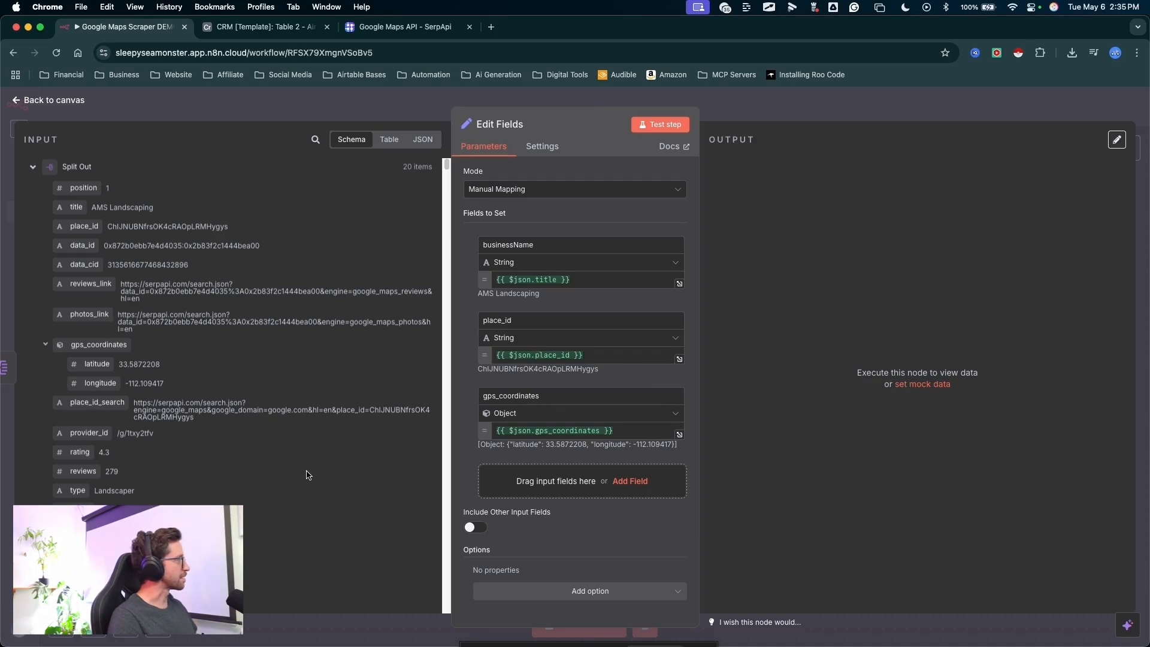
pyautogui.scroll(-3, 267, 455)
pyautogui.hotkey('ctrl', 'a')
pyautogui.moveTo(316, 236)
pyautogui.mouseDown()
pyautogui.moveTo(75, 344)
pyautogui.moveTo(396, 462)
pyautogui.mouseUp()
pyautogui.press('Escape')
pyautogui.moveTo(495, 484); pyautogui.dragTo(496, 483)
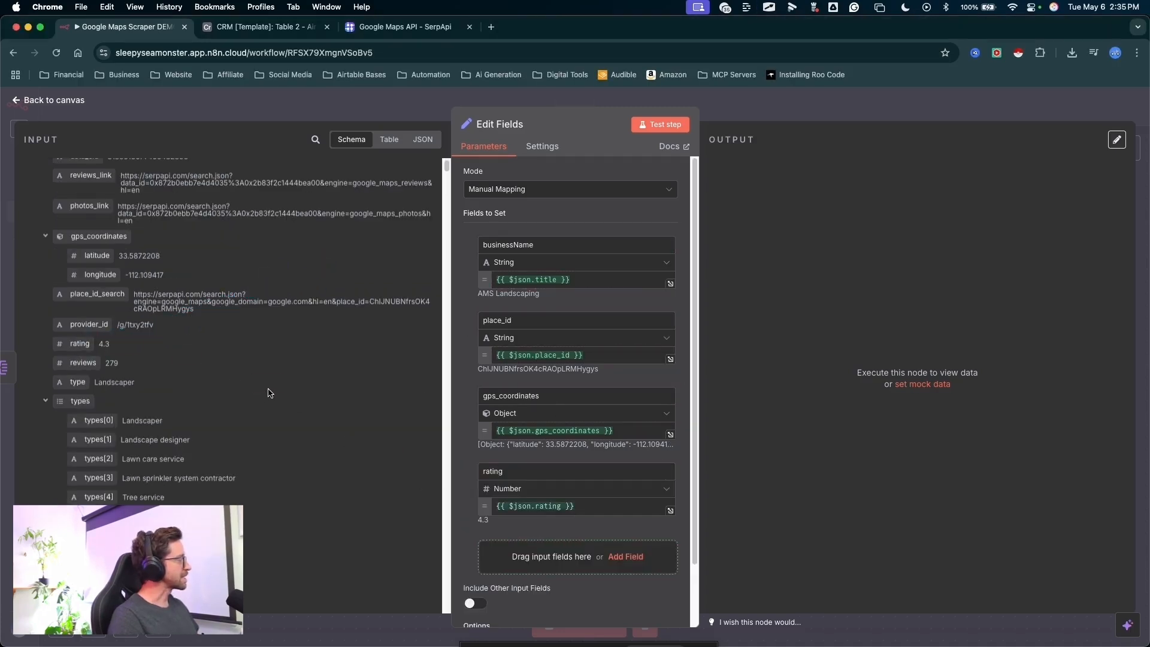
# - Add the type input field to the fields to set
pyautogui.scroll(-4, 234, 358)
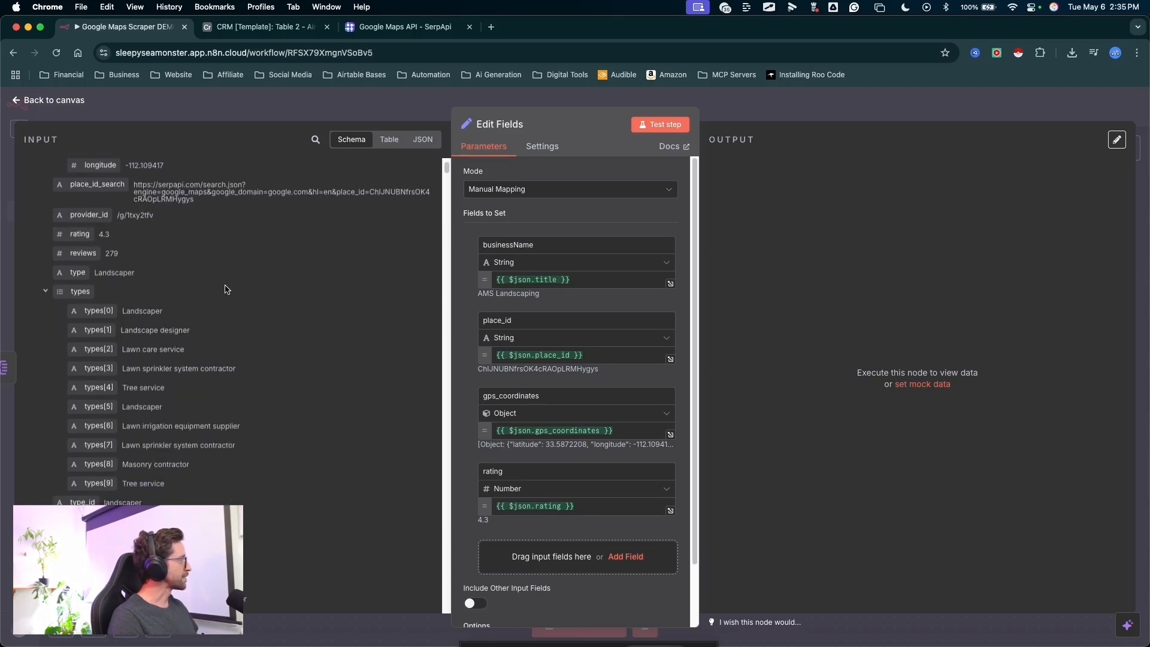
pyautogui.hotkey('ctrl', 'a')
pyautogui.moveTo(311, 209)
pyautogui.mouseDown()
pyautogui.moveTo(86, 253)
pyautogui.moveTo(588, 417)
pyautogui.mouseUp()
pyautogui.press('Escape')
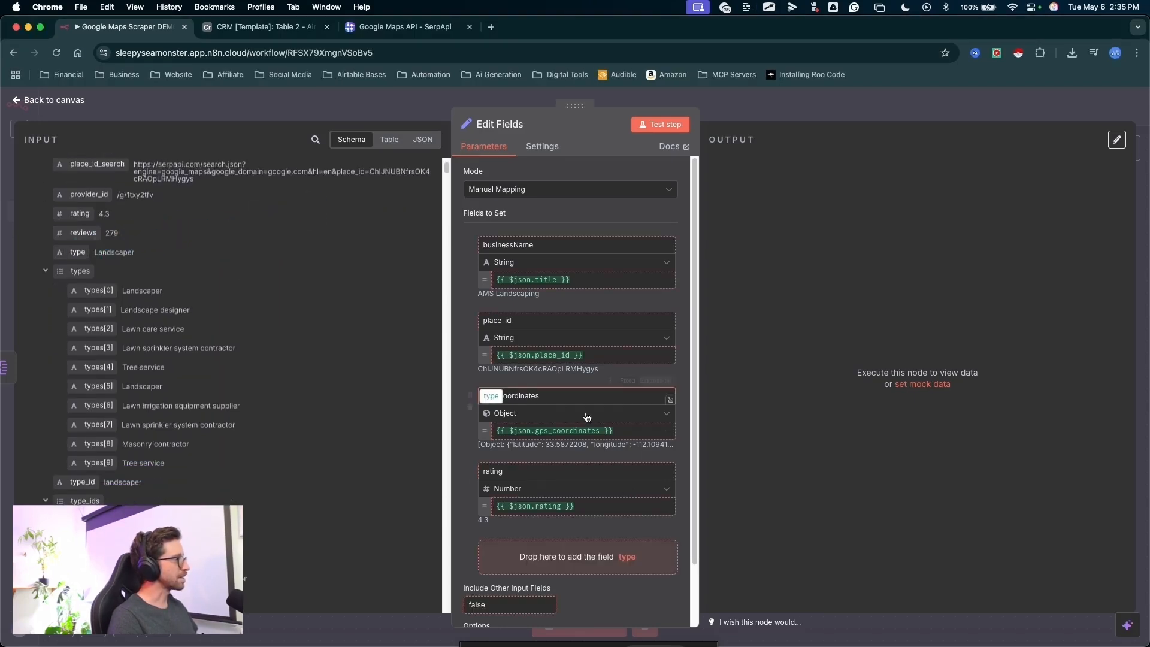
pyautogui.moveTo(540, 552); pyautogui.dragTo(539, 552)
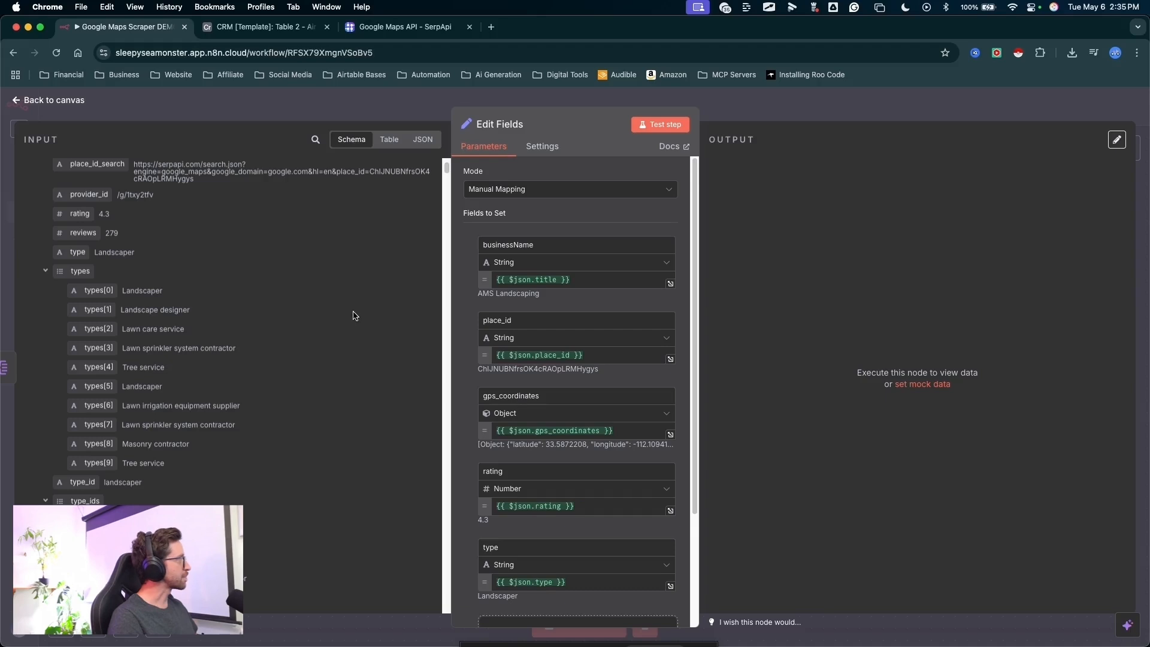
# - Add the business address input field to the fields to set
pyautogui.hotkey('ctrl', 'a')
pyautogui.moveTo(323, 199); pyautogui.dragTo(120, 256)
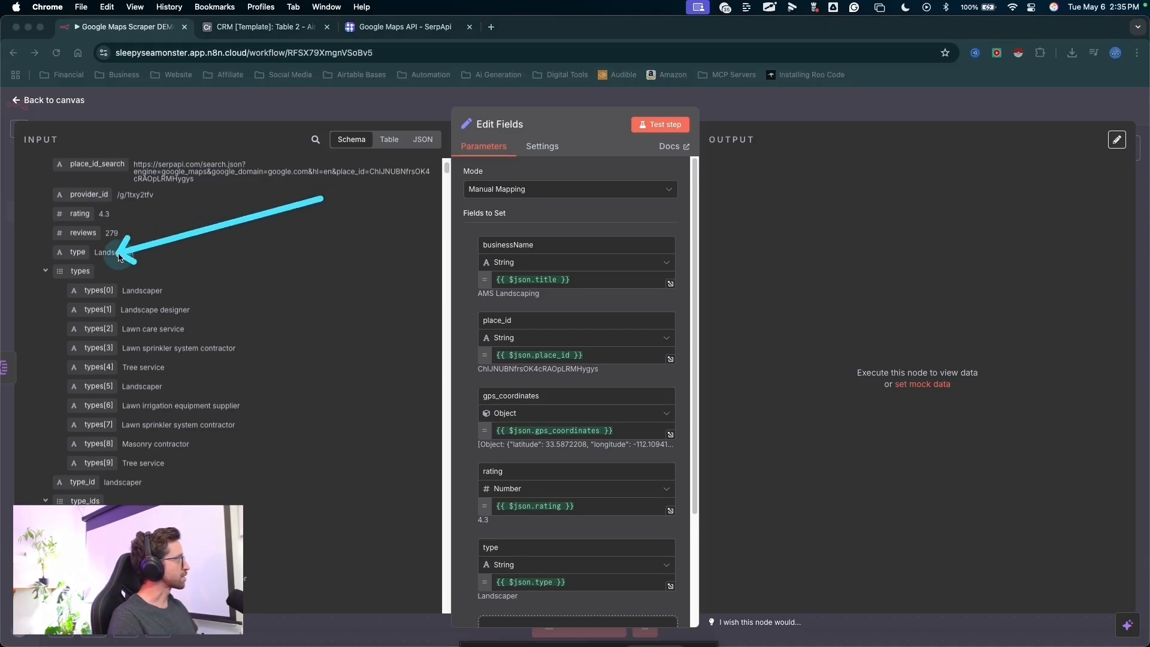
pyautogui.press('Escape')
pyautogui.scroll(-3, 590, 523)
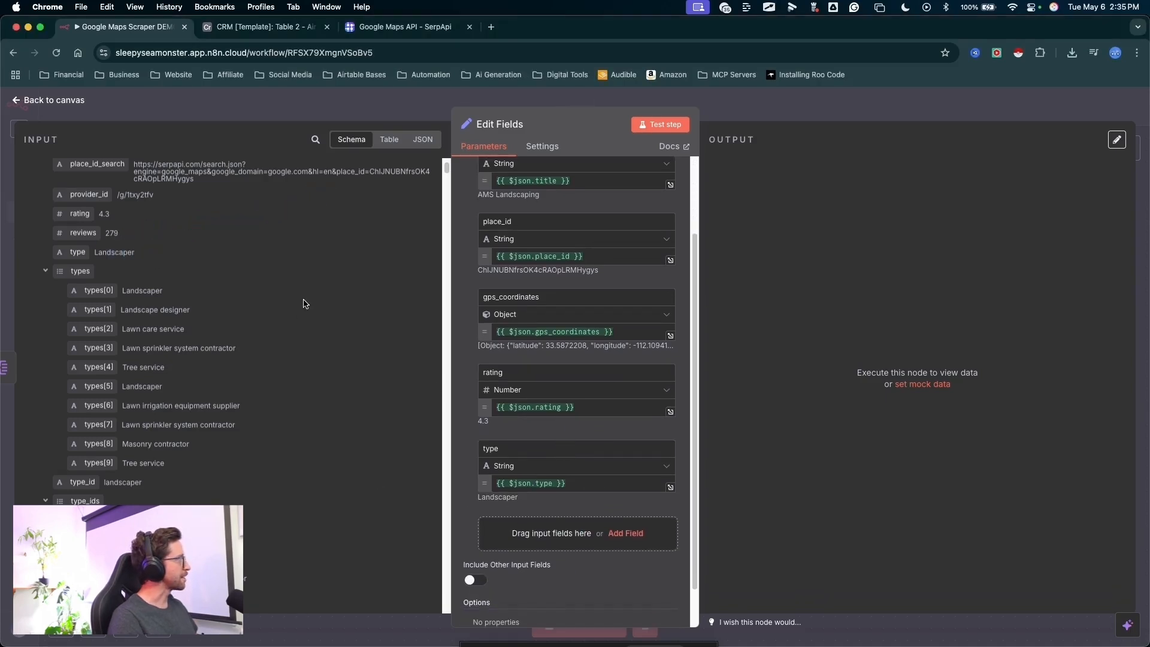
pyautogui.scroll(-6, 311, 287)
pyautogui.scroll(-3, 321, 280)
pyautogui.hotkey('ctrl', 'a')
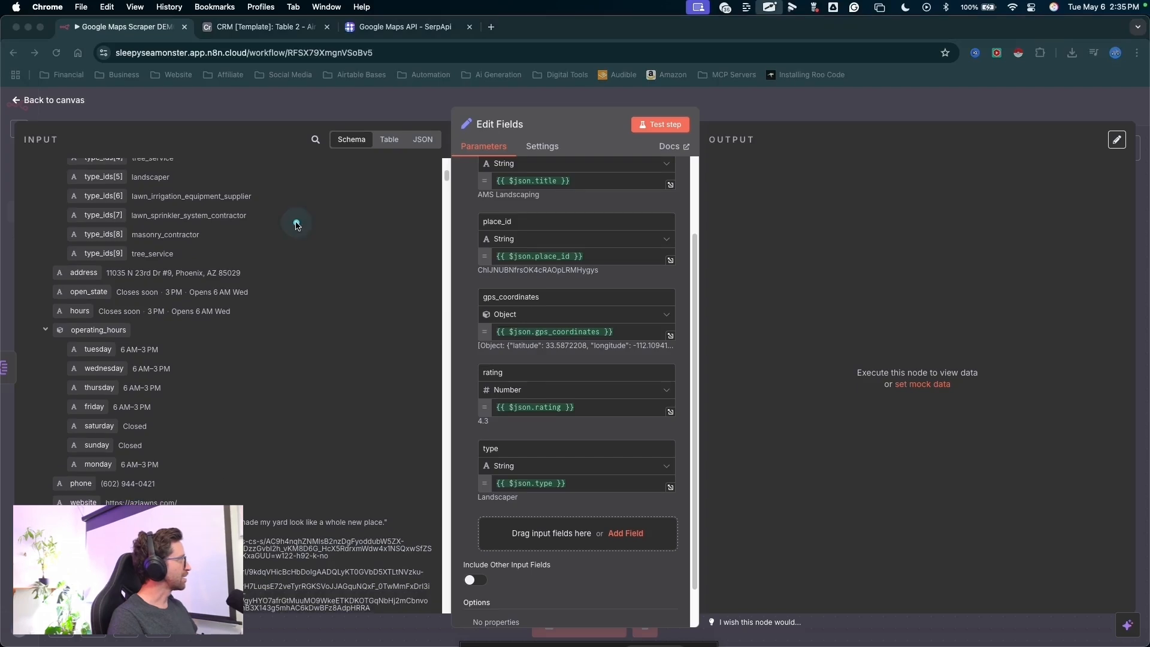
pyautogui.moveTo(297, 223)
pyautogui.mouseDown()
pyautogui.moveTo(104, 265)
pyautogui.moveTo(554, 533)
pyautogui.mouseUp()
pyautogui.press('Escape')
# - Add the phone and website input fields to the fields to set
pyautogui.scroll(-5, 322, 311)
pyautogui.hotkey('ctrl', 'a')
pyautogui.moveTo(288, 175)
pyautogui.mouseDown()
pyautogui.moveTo(74, 245)
pyautogui.moveTo(380, 324)
pyautogui.moveTo(525, 605)
pyautogui.mouseUp()
pyautogui.press('Escape')
pyautogui.hotkey('ctrl', 'a')
pyautogui.moveTo(133, 275)
pyautogui.mouseDown()
pyautogui.moveTo(78, 255)
pyautogui.moveTo(548, 479)
pyautogui.mouseUp()
pyautogui.press('Escape')
# - Look through the remaining Split Out input, such as extensions, service options and booking data, for further useful fields
pyautogui.scroll(-5, 233, 216)
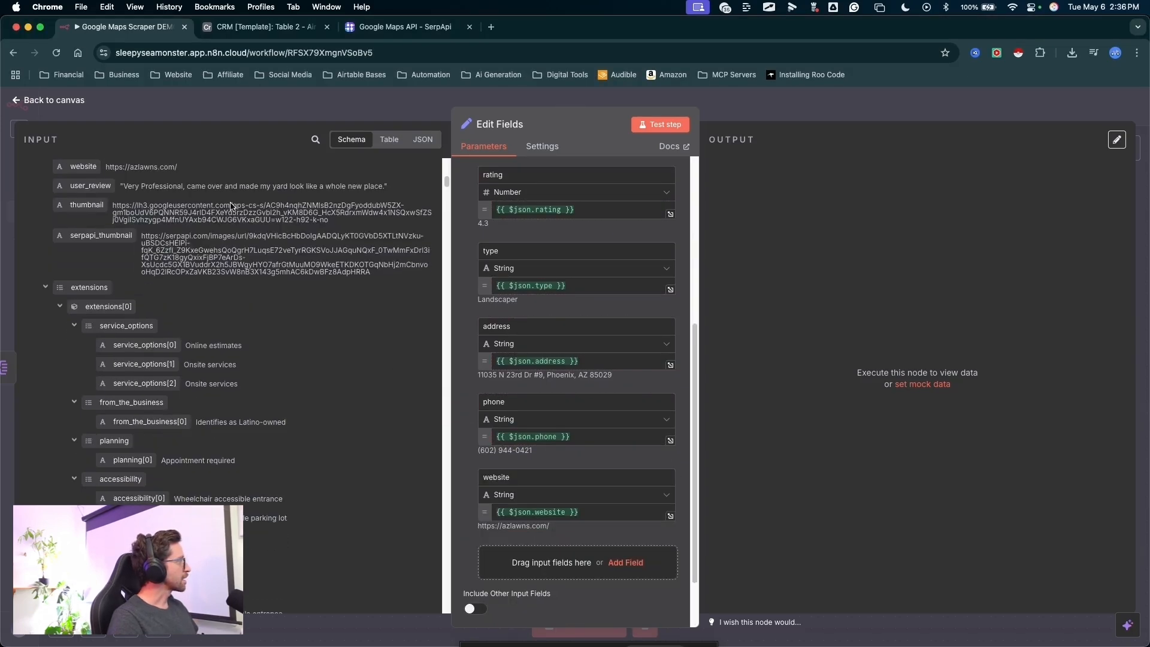
pyautogui.scroll(-10, 233, 217)
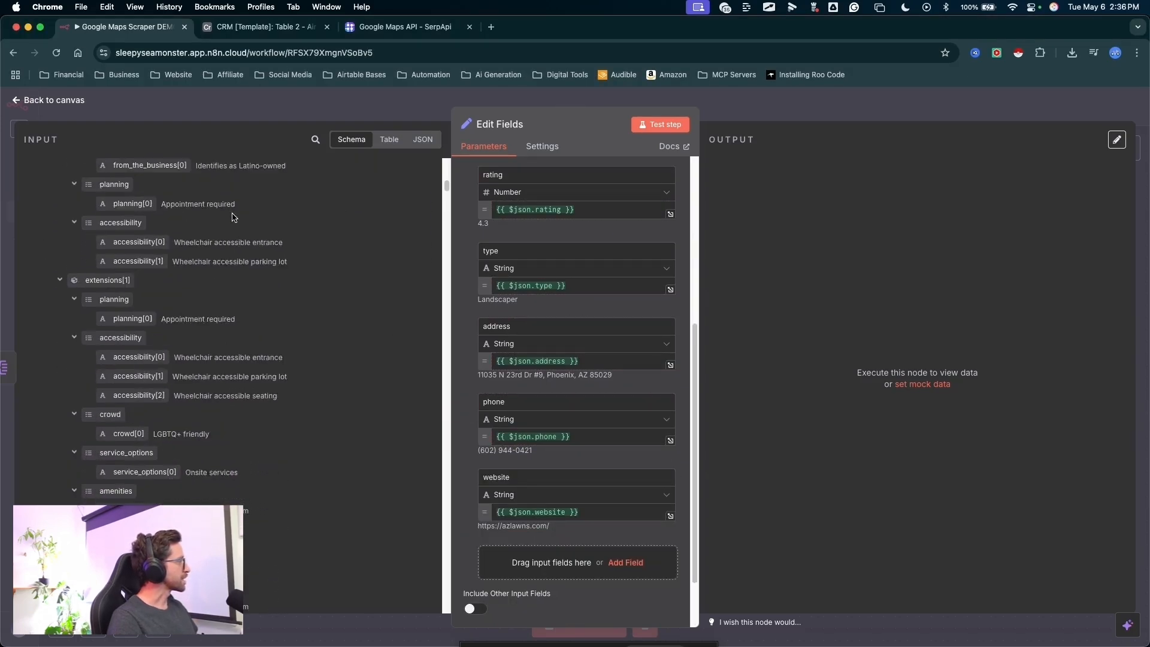
pyautogui.scroll(-5, 225, 288)
pyautogui.hotkey('ctrl', 'a')
pyautogui.moveTo(305, 188)
pyautogui.mouseDown()
pyautogui.moveTo(96, 311)
pyautogui.moveTo(282, 379)
pyautogui.mouseUp()
pyautogui.press('Escape')
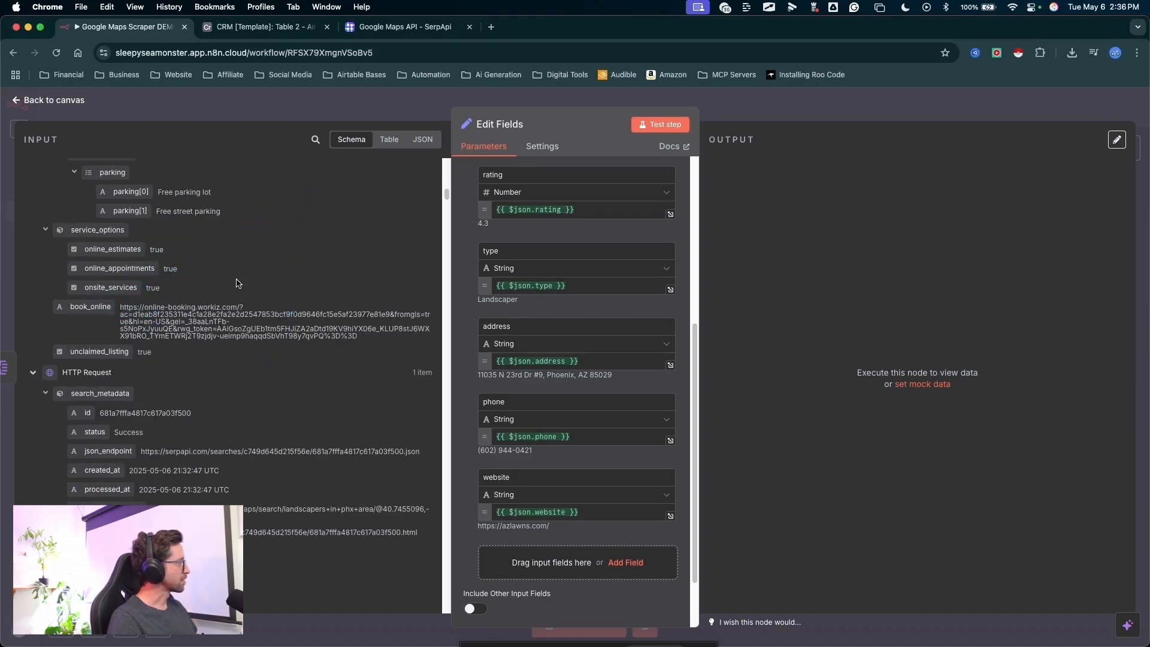
pyautogui.scroll(3, 225, 287)
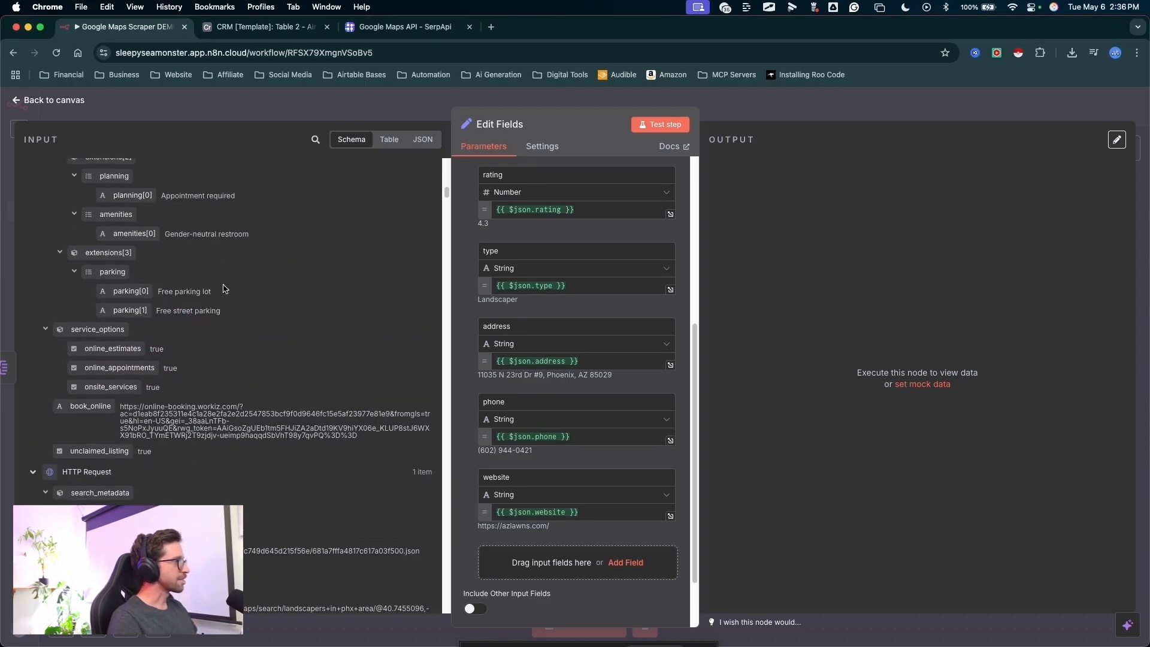
pyautogui.scroll(3, 323, 307)
# - Test the Edit Fields step and review the mapped business fields in its output
pyautogui.moveTo(290, 429); pyautogui.dragTo(649, 136)
pyautogui.press('Escape')
pyautogui.click(655, 124)
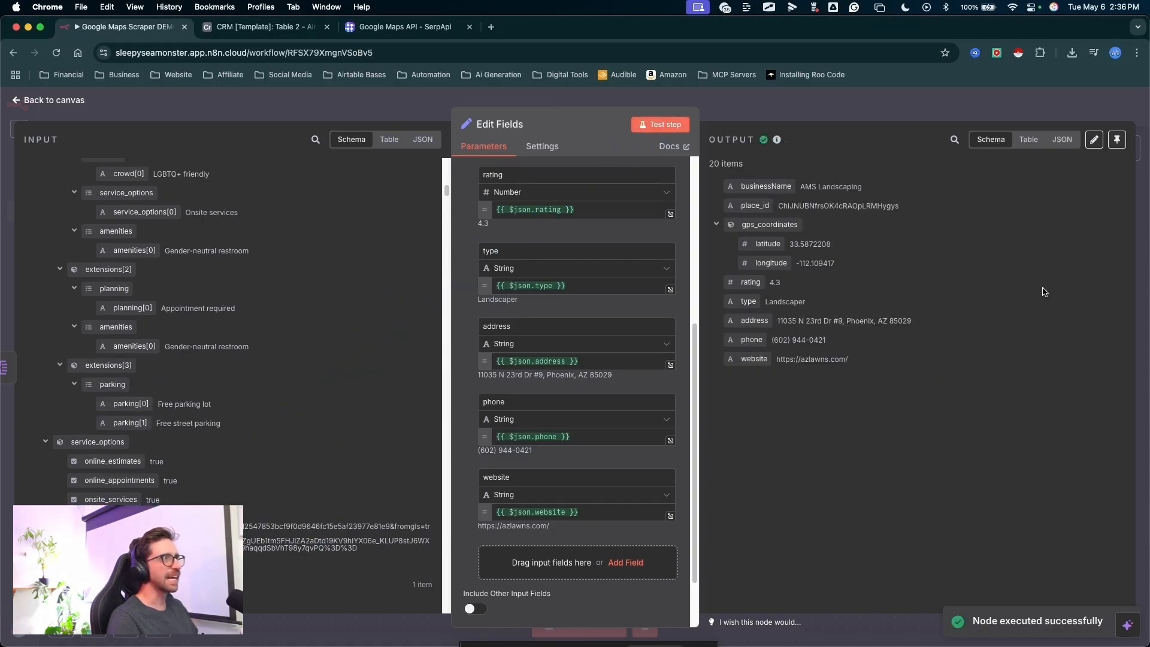
pyautogui.moveTo(1046, 288)
pyautogui.mouseDown()
pyautogui.moveTo(886, 188)
pyautogui.moveTo(855, 230)
pyautogui.moveTo(803, 248)
pyautogui.moveTo(379, 218)
pyautogui.moveTo(234, 482)
pyautogui.moveTo(270, 385)
pyautogui.moveTo(889, 288)
pyautogui.mouseUp()
# - Rename the Edit Fields node to Business Details and return to the workflow canvas
pyautogui.moveTo(637, 317)
pyautogui.mouseDown()
pyautogui.moveTo(606, 250)
pyautogui.moveTo(488, 125)
pyautogui.mouseUp()
pyautogui.click(528, 126)
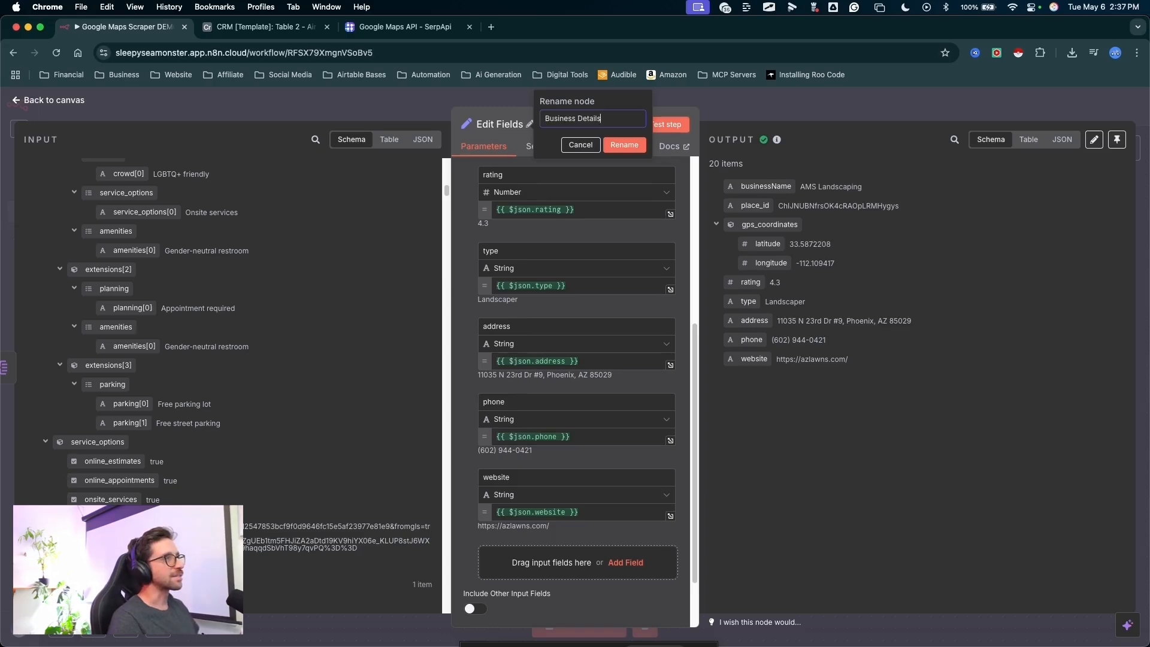
pyautogui.press('Return')
pyautogui.moveTo(838, 315); pyautogui.dragTo(816, 107)
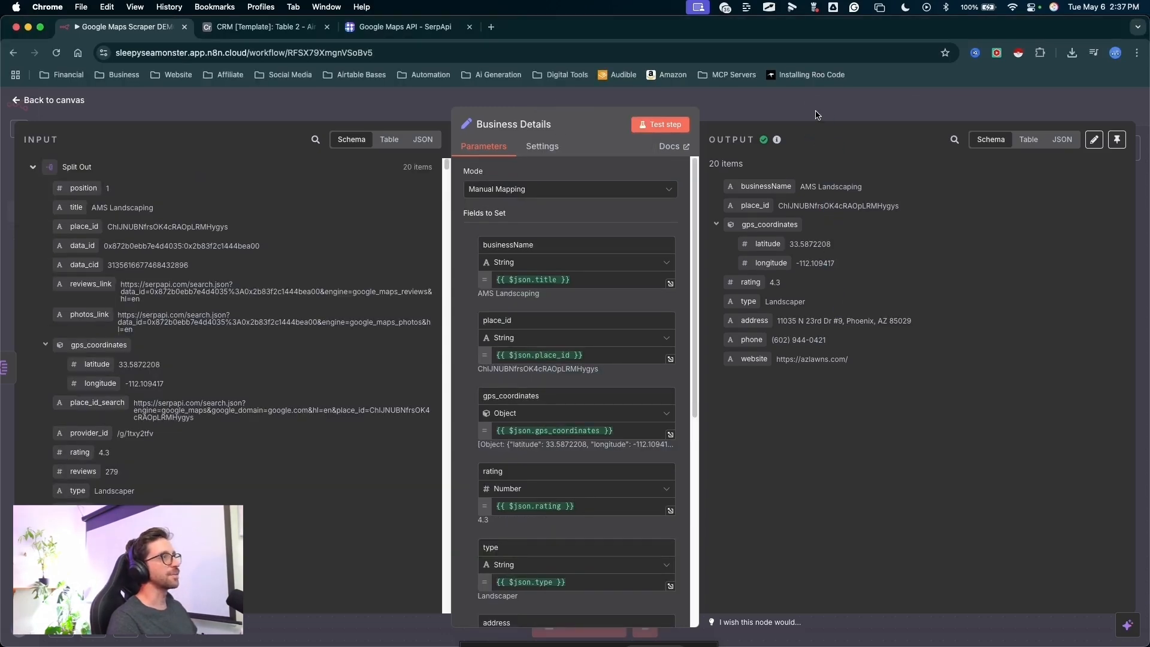
pyautogui.click(816, 111)
pyautogui.moveTo(702, 235)
pyautogui.mouseDown()
pyautogui.moveTo(403, 283)
pyautogui.moveTo(501, 303)
pyautogui.moveTo(525, 331)
pyautogui.moveTo(666, 301)
pyautogui.moveTo(570, 339)
pyautogui.moveTo(589, 345)
pyautogui.mouseUp()
pyautogui.press('Escape')
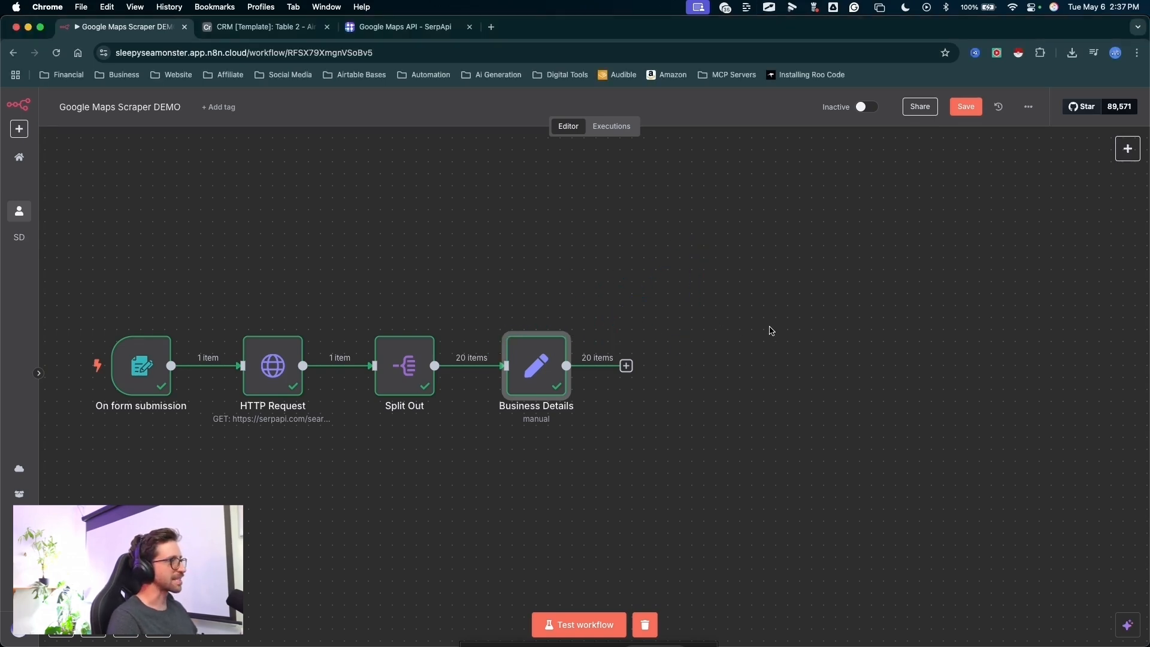
# - Add a Limit node after the Business Details node
pyautogui.moveTo(674, 341); pyautogui.dragTo(564, 324)
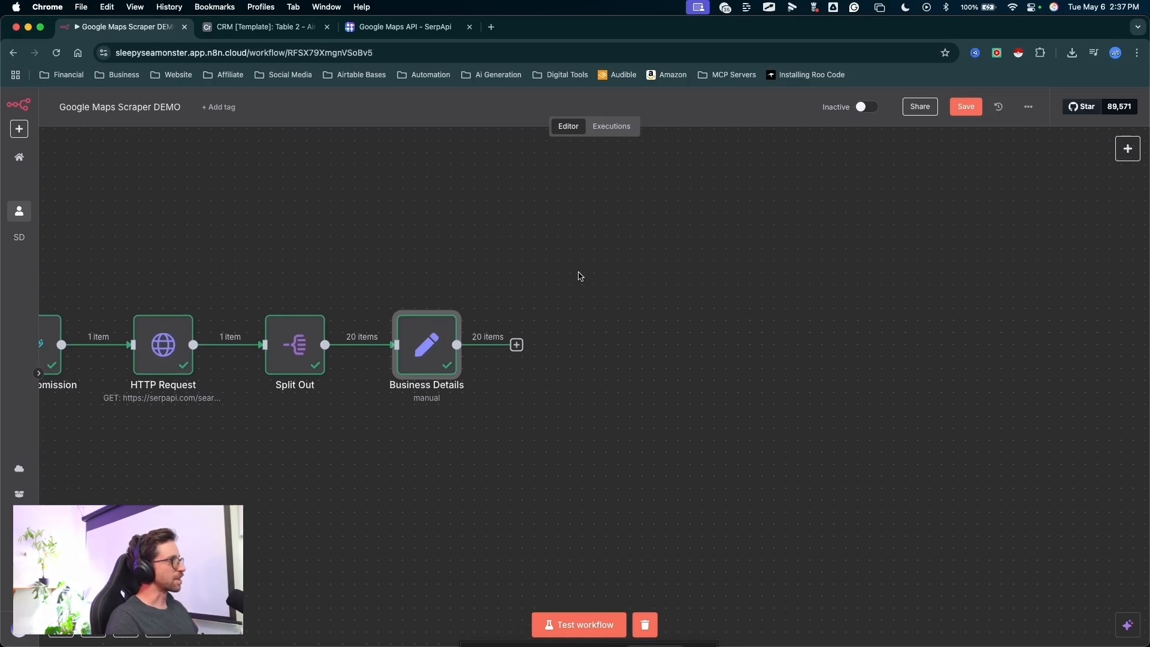
pyautogui.moveTo(602, 241); pyautogui.dragTo(513, 339)
pyautogui.press('Escape')
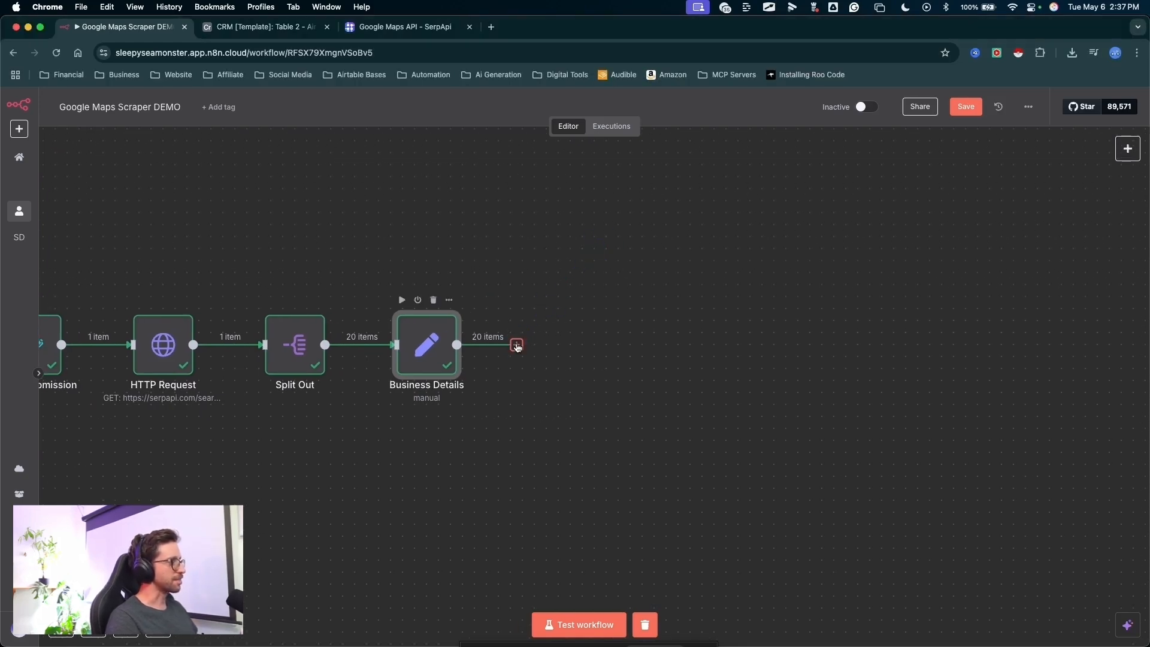
pyautogui.click(516, 345)
pyautogui.write('limi')
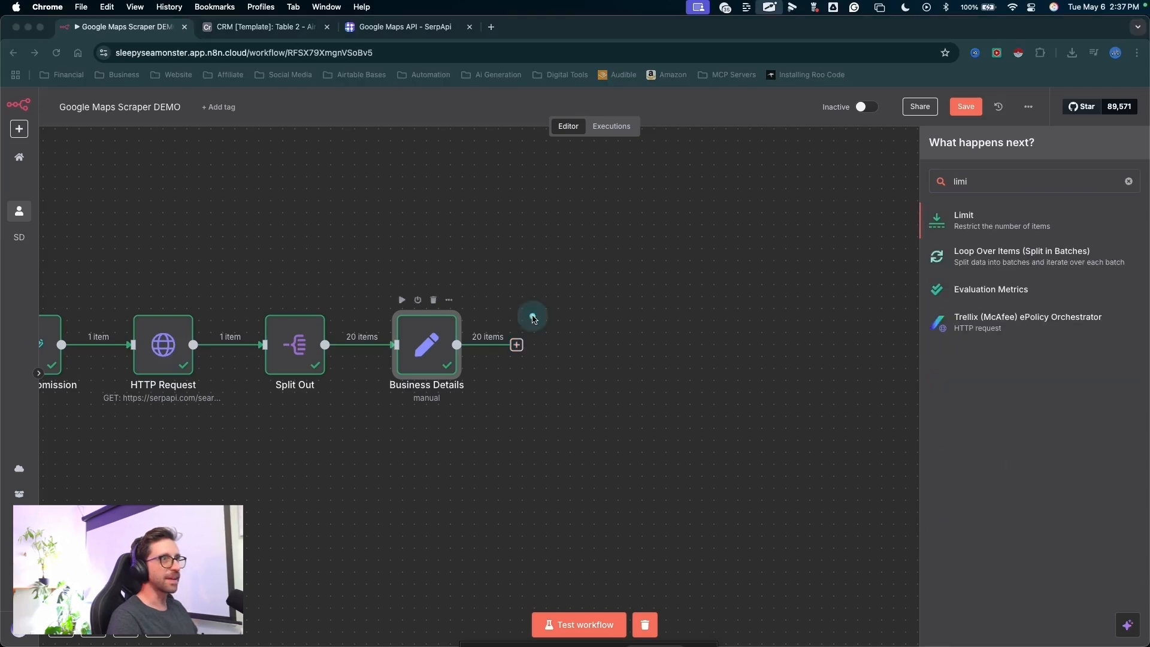
pyautogui.moveTo(614, 302); pyautogui.dragTo(956, 206)
pyautogui.press('Escape')
pyautogui.click(946, 232)
pyautogui.moveTo(513, 400); pyautogui.dragTo(483, 215)
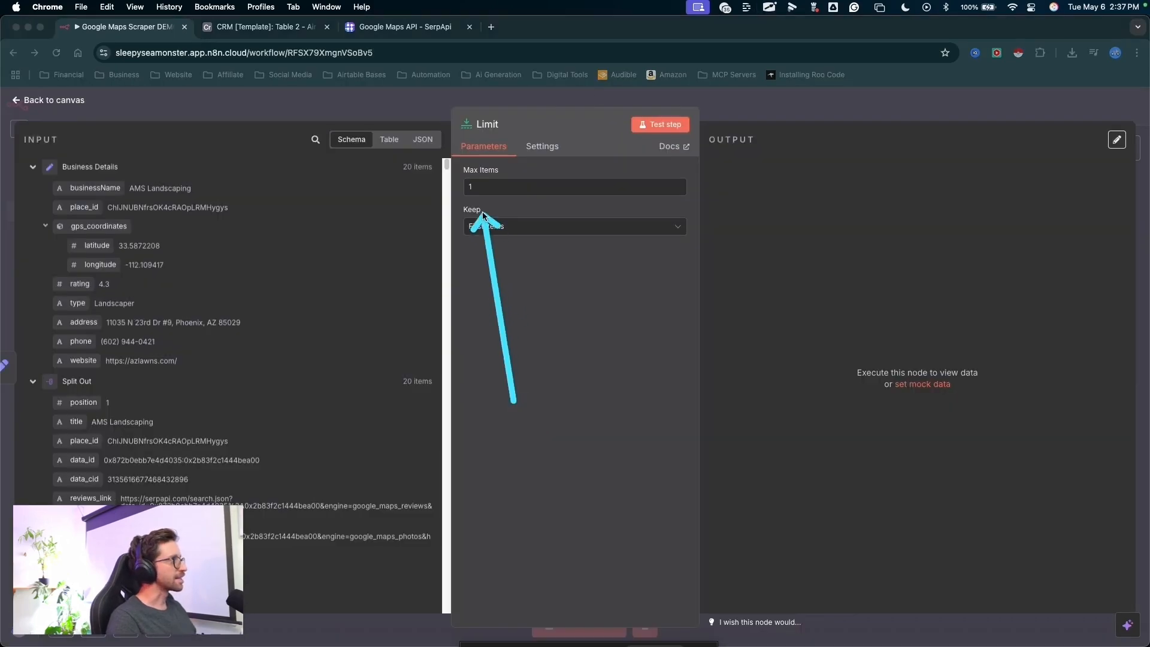
pyautogui.press('Escape')
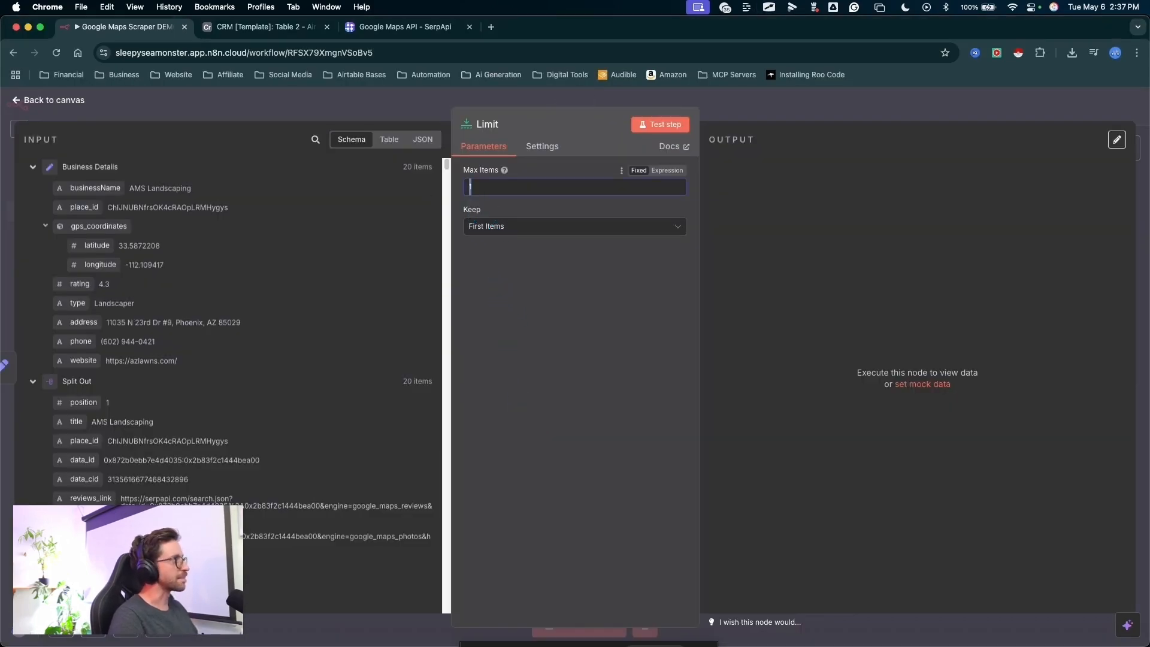
# - Set the Limit node's maximum items to 2, keeping the first items, and test the step
pyautogui.moveTo(573, 268); pyautogui.dragTo(502, 216)
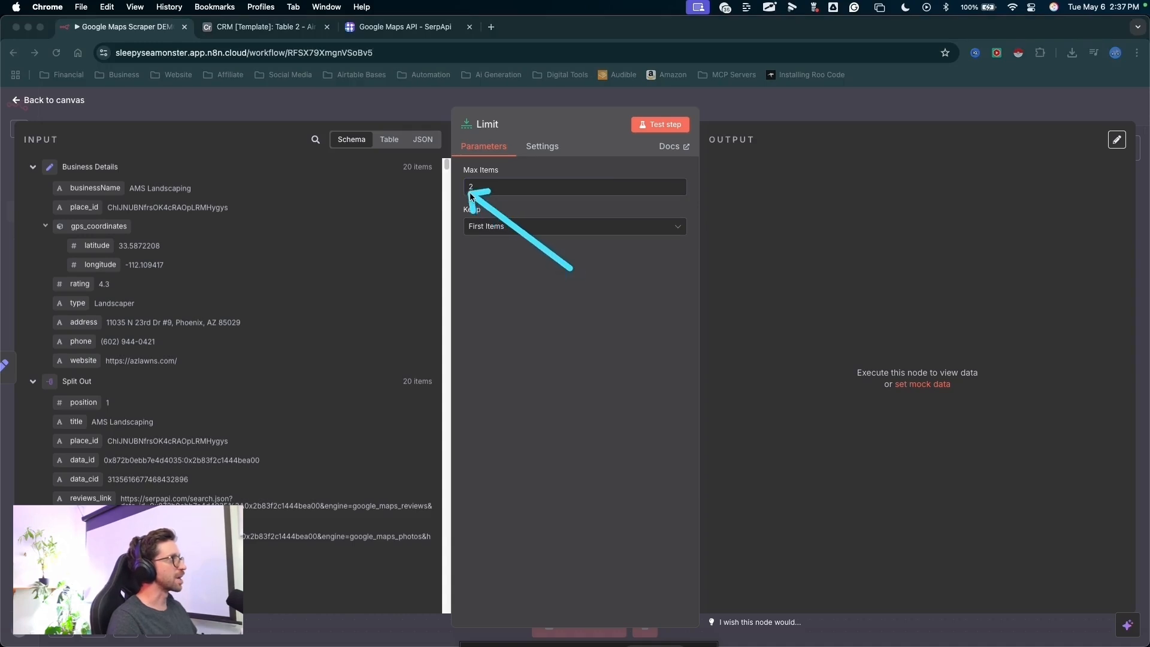
pyautogui.press('Escape')
pyautogui.moveTo(575, 303); pyautogui.dragTo(656, 133)
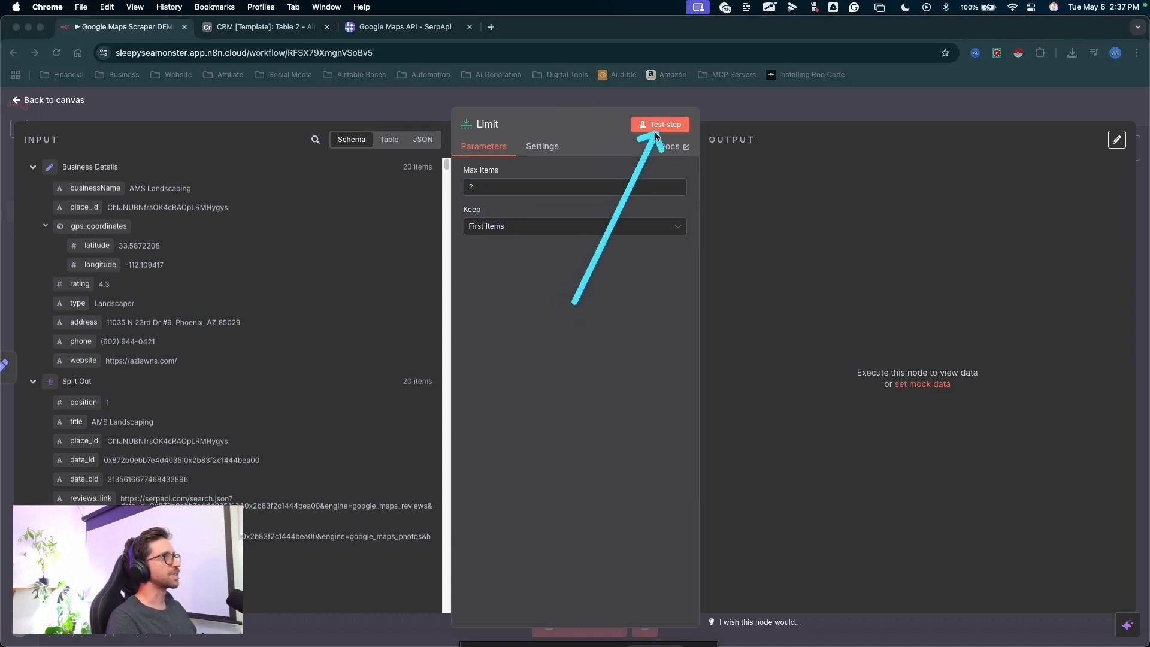
pyautogui.press('Escape')
pyautogui.click(655, 127)
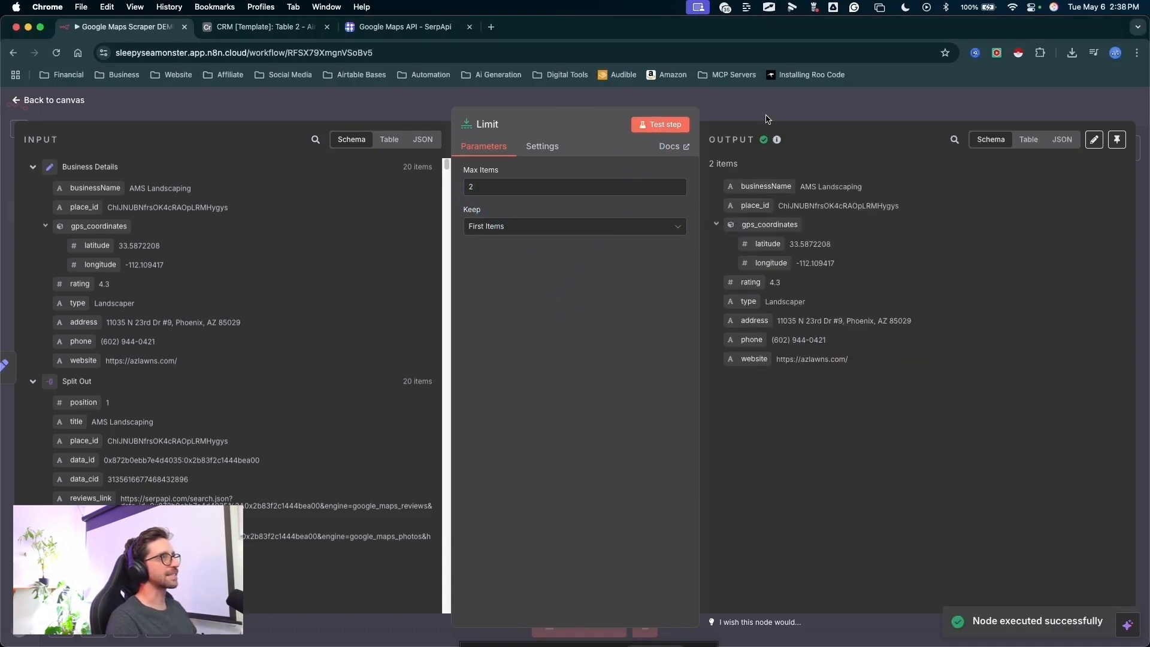
# - Review the Limit output as a table, including the address, phone and website columns, and return to the canvas
pyautogui.moveTo(988, 284)
pyautogui.mouseDown()
pyautogui.moveTo(750, 173)
pyautogui.moveTo(710, 138)
pyautogui.moveTo(491, 114)
pyautogui.moveTo(517, 111)
pyautogui.moveTo(625, 226)
pyautogui.mouseUp()
pyautogui.moveTo(740, 302); pyautogui.dragTo(738, 280)
pyautogui.press('Escape')
pyautogui.moveTo(1012, 297); pyautogui.dragTo(1023, 192)
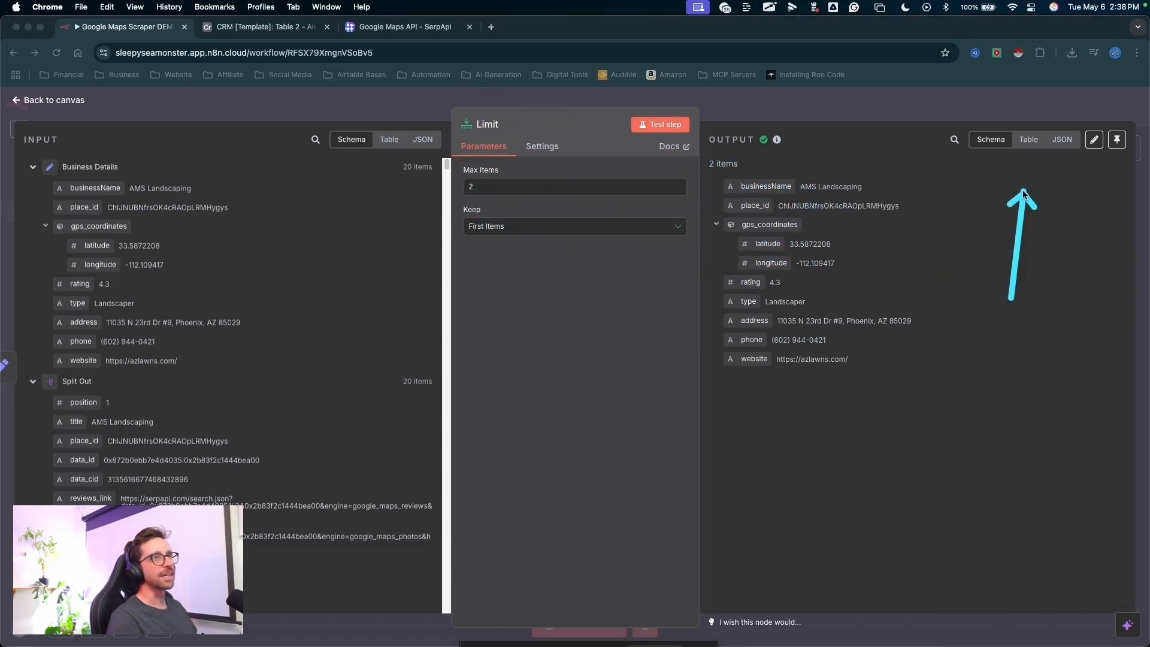
pyautogui.press('Escape')
pyautogui.click(1028, 141)
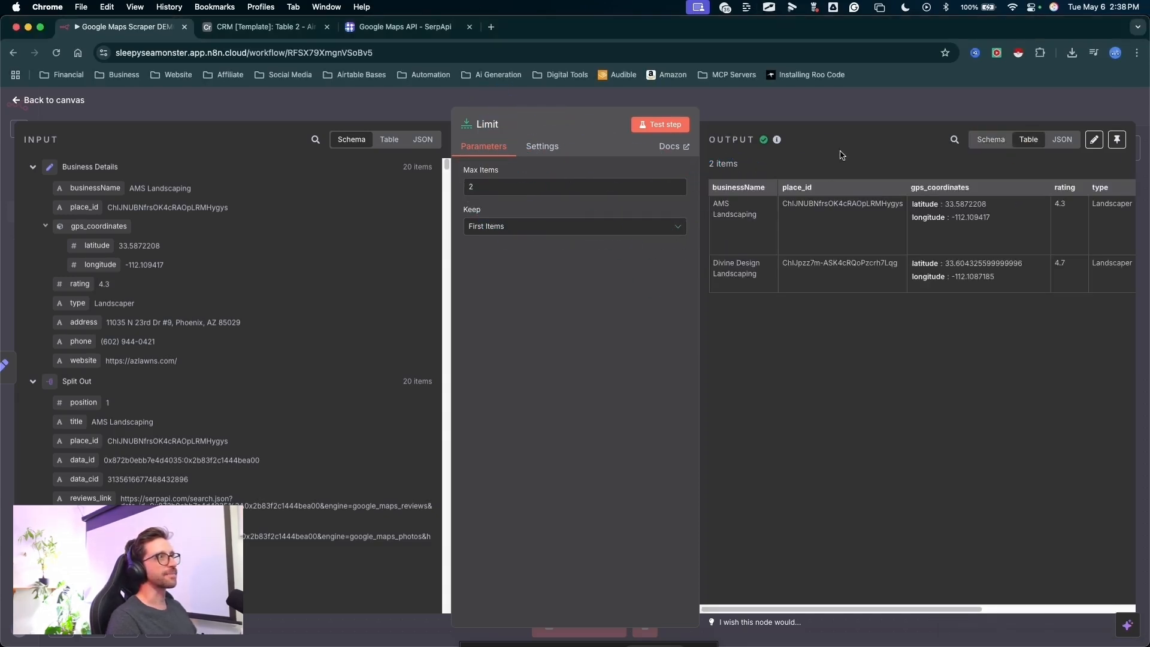
pyautogui.moveTo(834, 143)
pyautogui.mouseDown()
pyautogui.moveTo(735, 202)
pyautogui.moveTo(760, 253)
pyautogui.moveTo(755, 303)
pyautogui.mouseUp()
pyautogui.press('Escape')
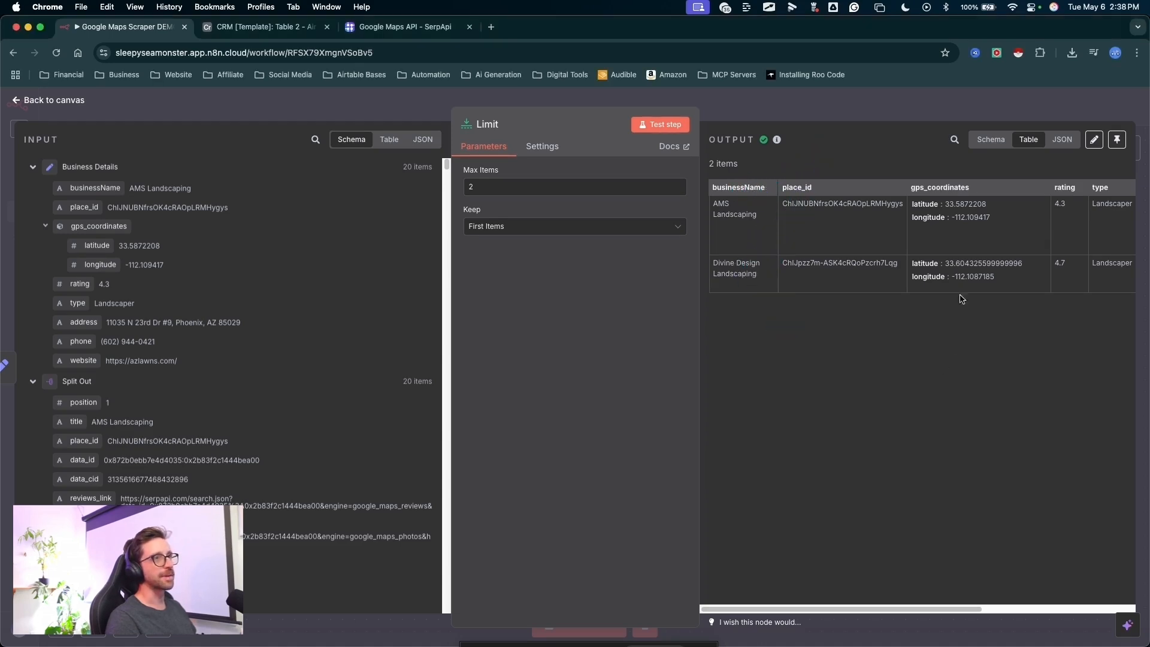
pyautogui.hscroll(4, 962, 300)
pyautogui.moveTo(921, 112)
pyautogui.mouseDown()
pyautogui.moveTo(843, 272)
pyautogui.moveTo(924, 277)
pyautogui.moveTo(981, 241)
pyautogui.moveTo(966, 293)
pyautogui.moveTo(1043, 184)
pyautogui.moveTo(1024, 275)
pyautogui.mouseUp()
pyautogui.press('Escape')
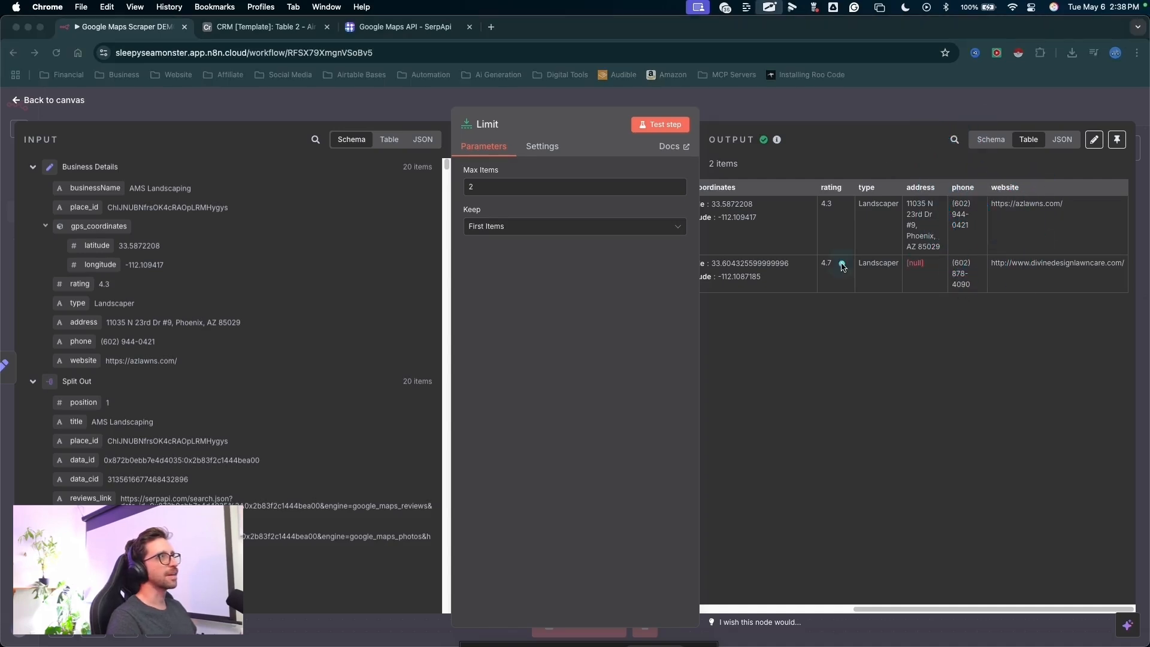
pyautogui.moveTo(840, 242); pyautogui.dragTo(819, 115)
pyautogui.press('Escape')
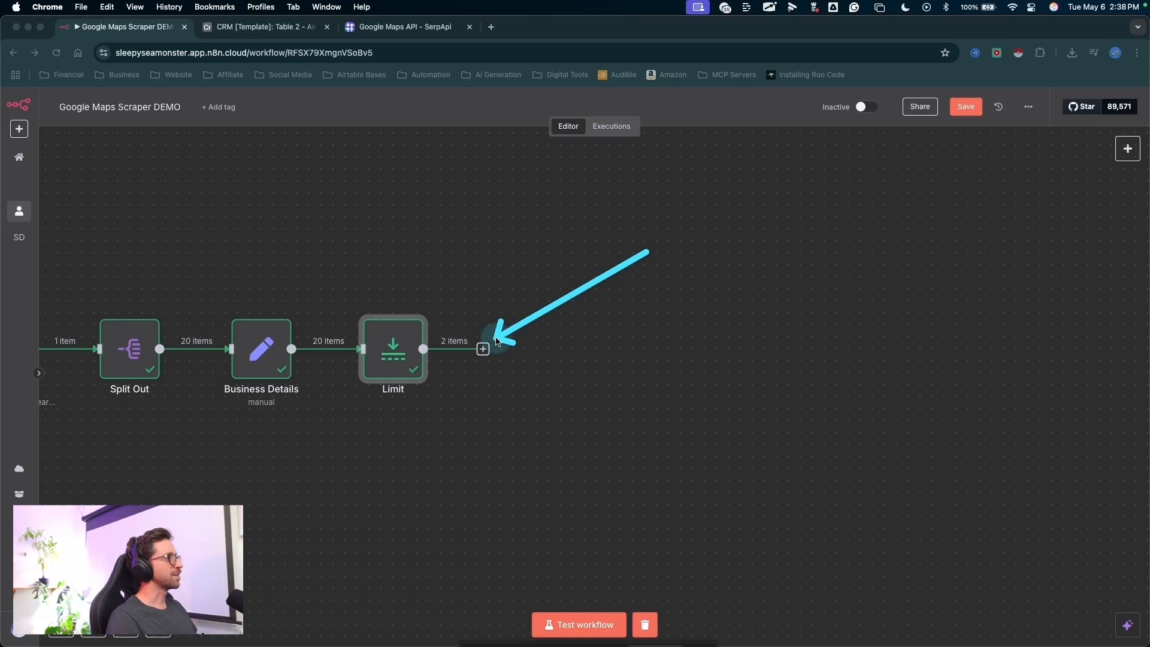
# - Add an OpenAI node with the Message a model action after the Limit node
pyautogui.press('Escape')
pyautogui.click(483, 348)
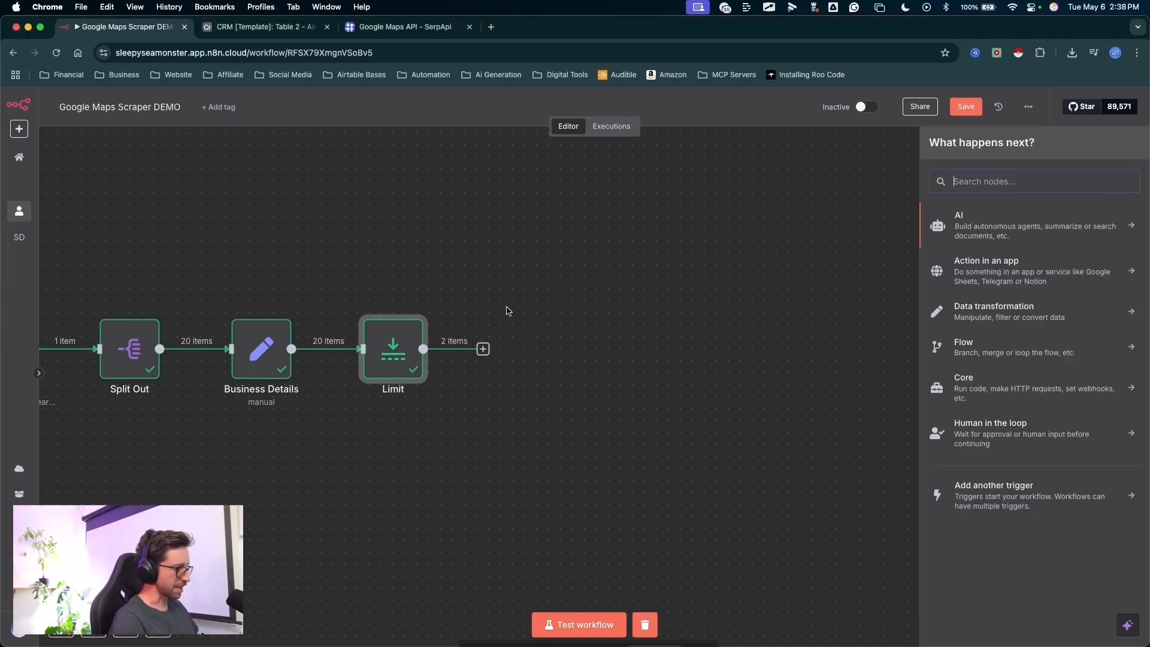
pyautogui.write('open')
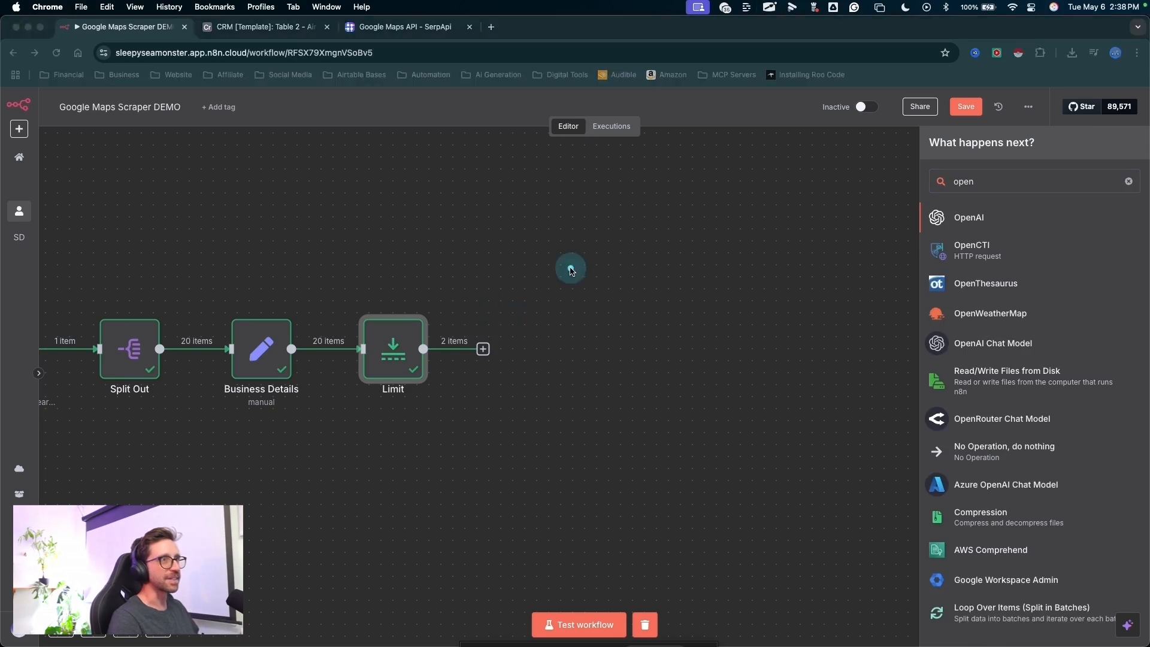
pyautogui.moveTo(628, 249); pyautogui.dragTo(936, 224)
pyautogui.press('Escape')
pyautogui.click(938, 222)
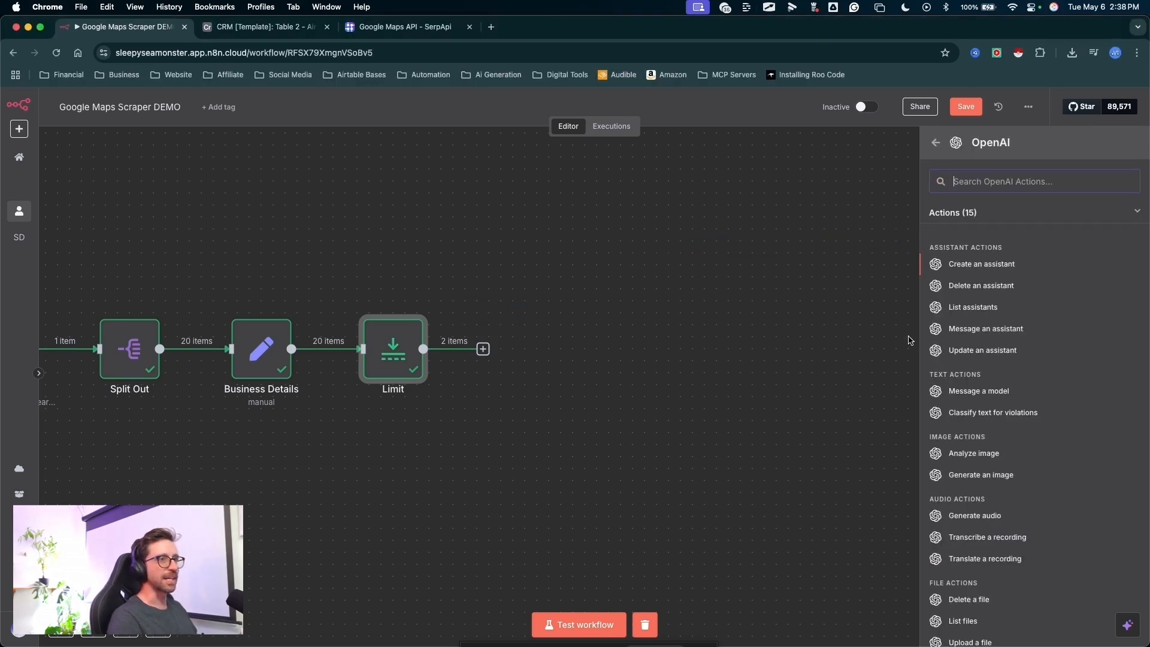
pyautogui.moveTo(760, 384); pyautogui.dragTo(955, 399)
pyautogui.press('Escape')
pyautogui.click(960, 390)
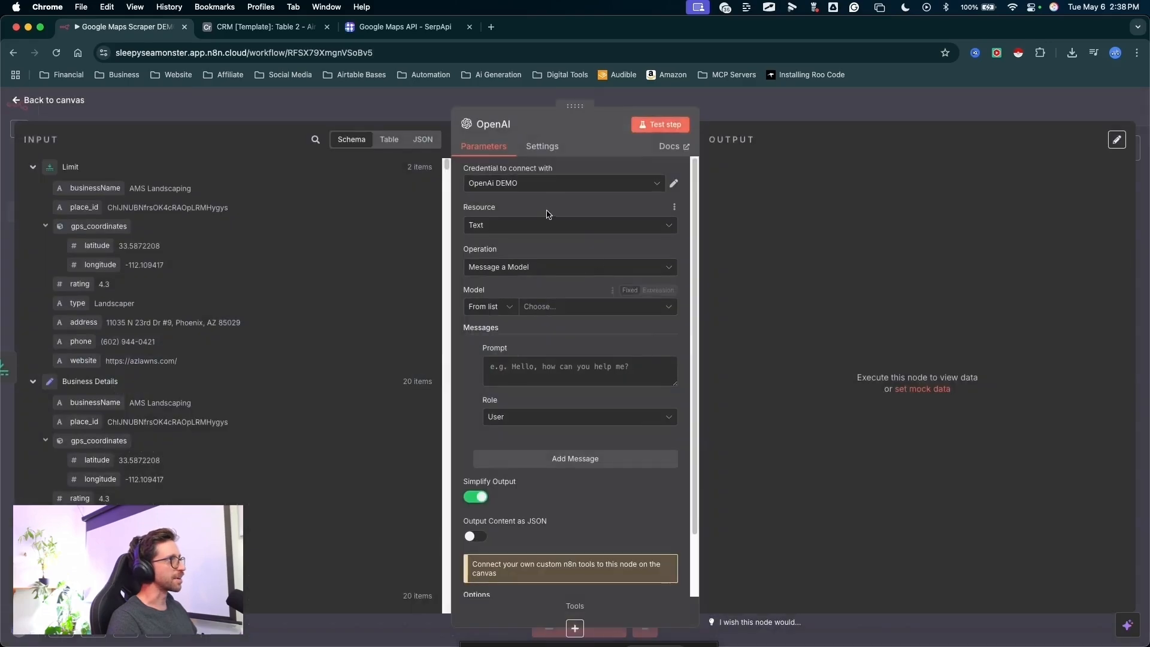
# - Set the OpenAI node's credential to Master API Key
pyautogui.moveTo(319, 286)
pyautogui.mouseDown()
pyautogui.moveTo(453, 171)
pyautogui.moveTo(473, 167)
pyautogui.mouseUp()
pyautogui.press('Escape')
pyautogui.click(483, 184)
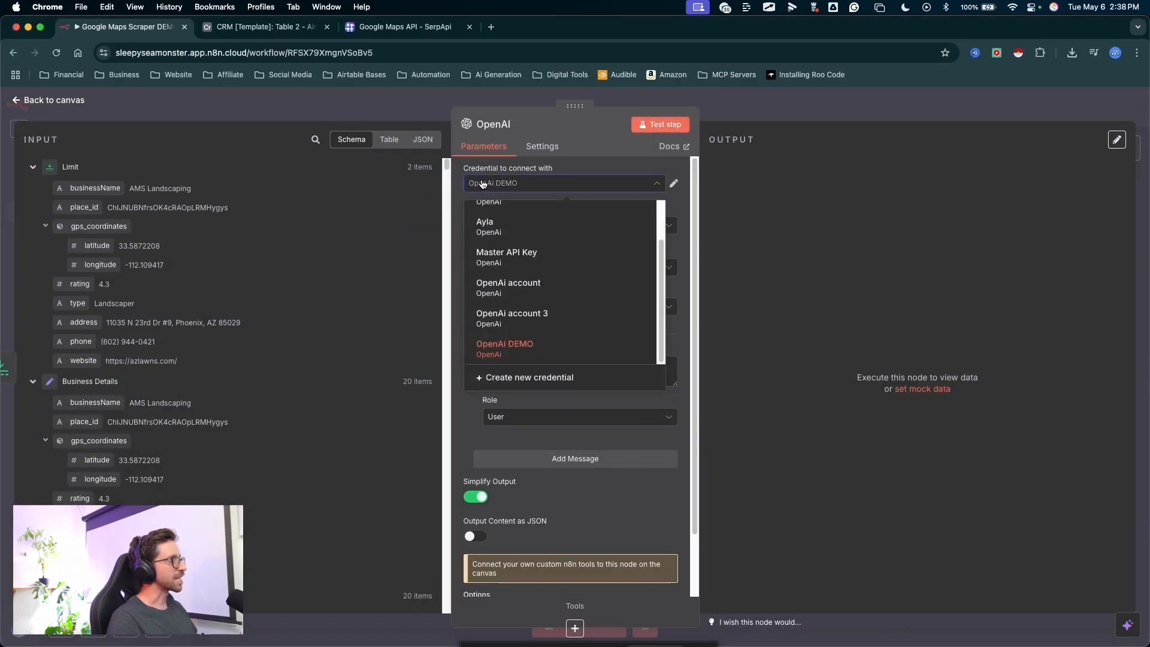
pyautogui.click(506, 256)
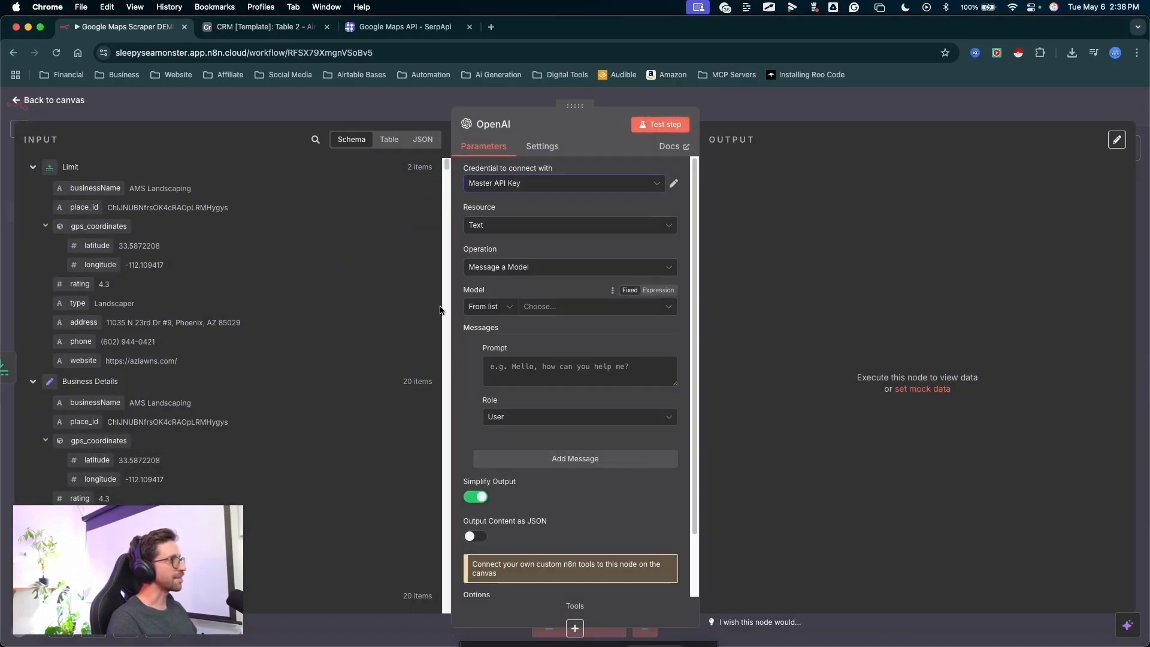
# - Look at the available OpenAI credentials and the form for creating a new one, leaving it unsaved
pyautogui.moveTo(400, 306); pyautogui.dragTo(508, 173)
pyautogui.press('Escape')
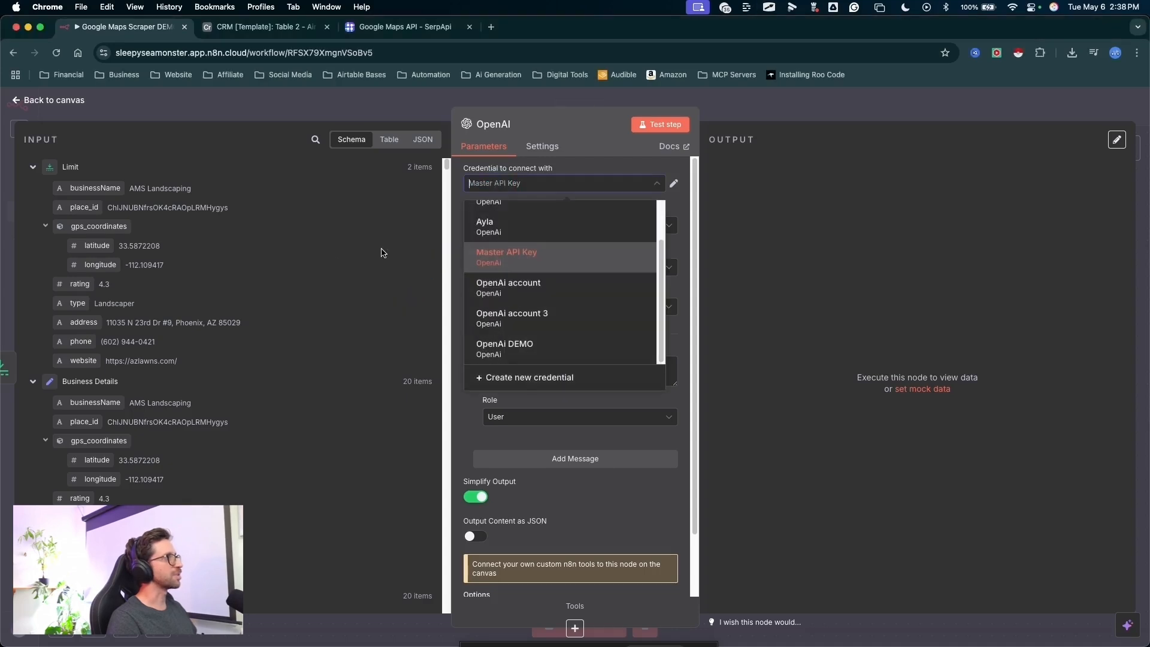
pyautogui.click(396, 225)
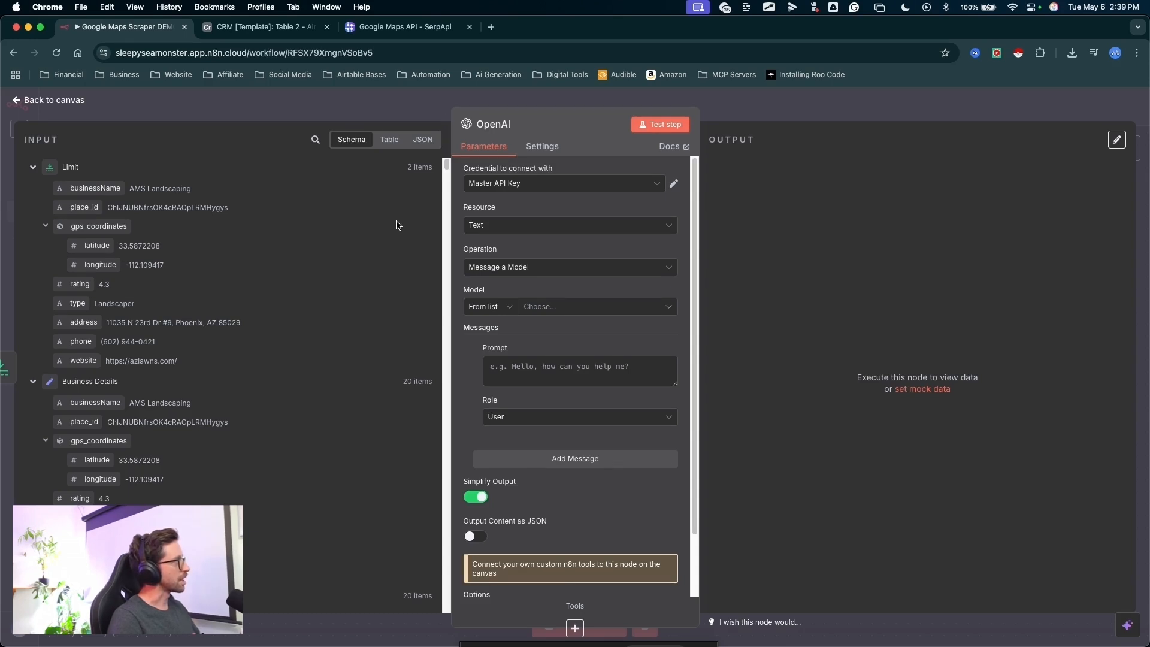
pyautogui.click(506, 185)
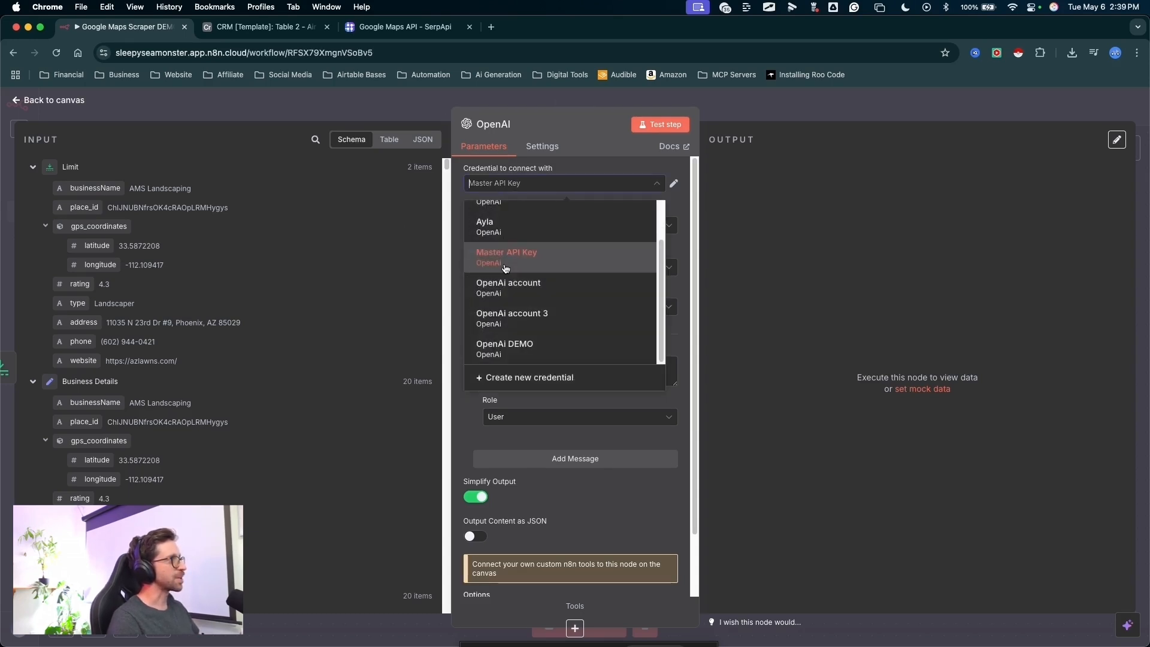
pyautogui.click(499, 378)
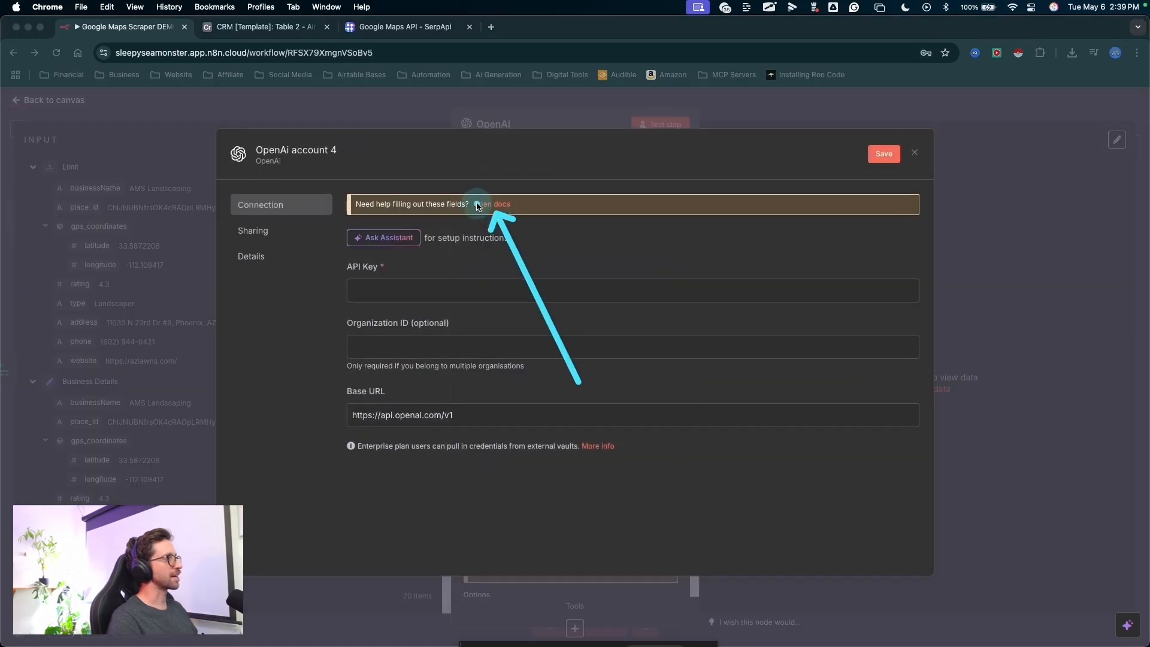
pyautogui.press('Escape')
pyautogui.click(171, 273)
# - Choose GPT-4O-MINI as the model for the OpenAI node
pyautogui.click(558, 311)
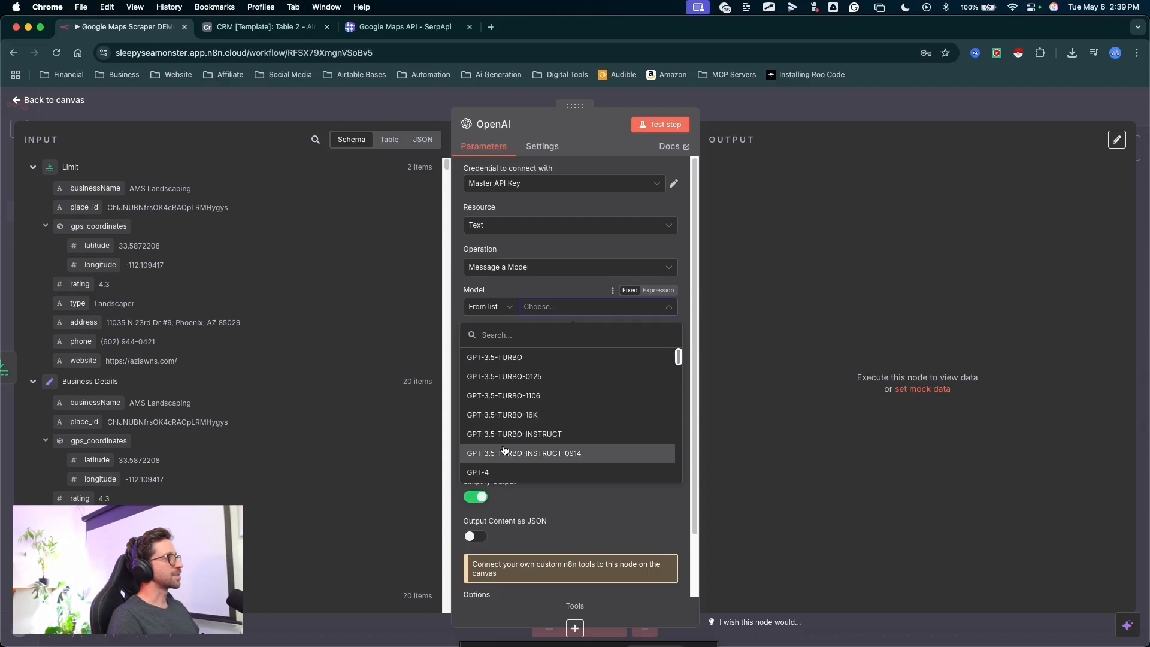
pyautogui.scroll(-10, 504, 450)
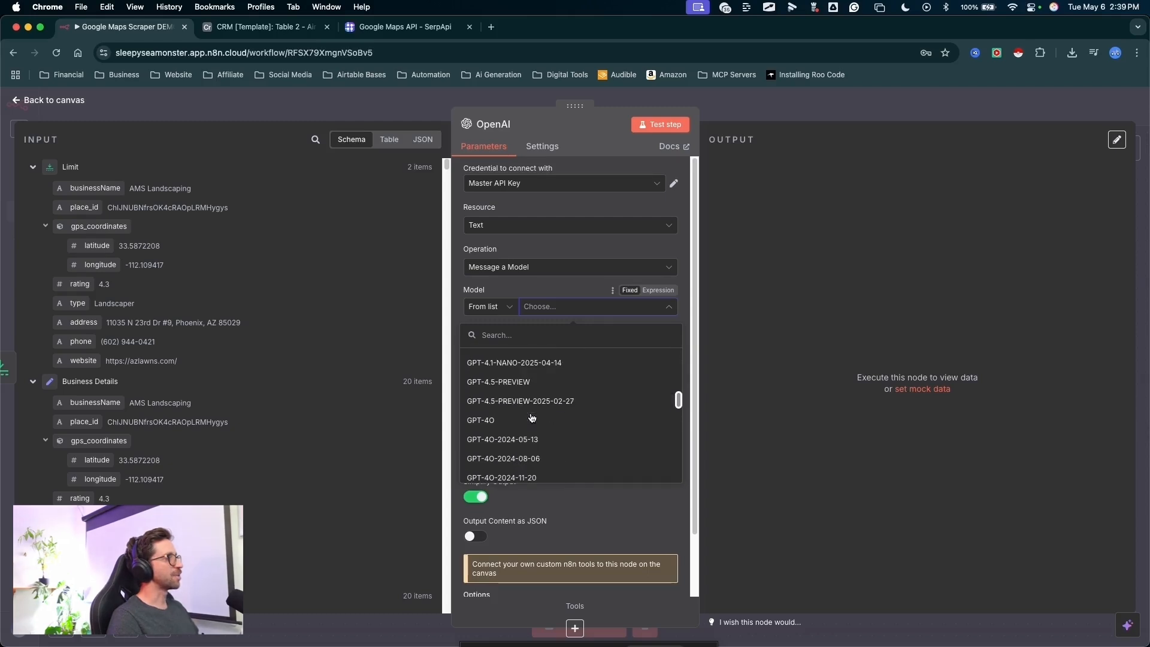
pyautogui.scroll(-5, 533, 413)
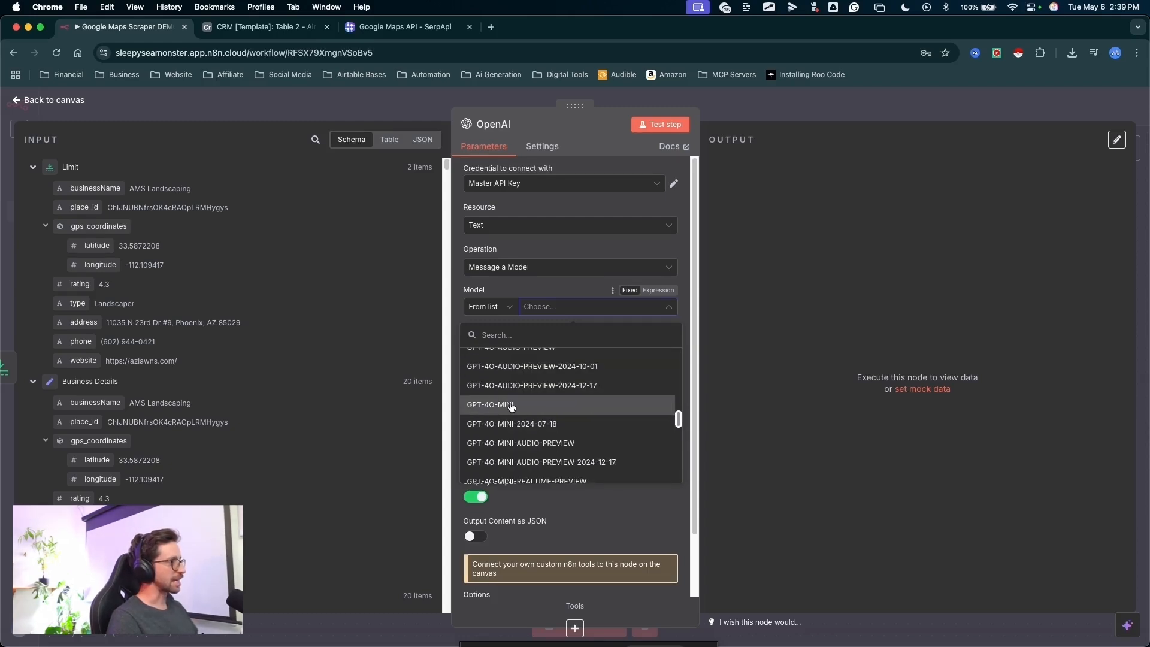
pyautogui.click(511, 405)
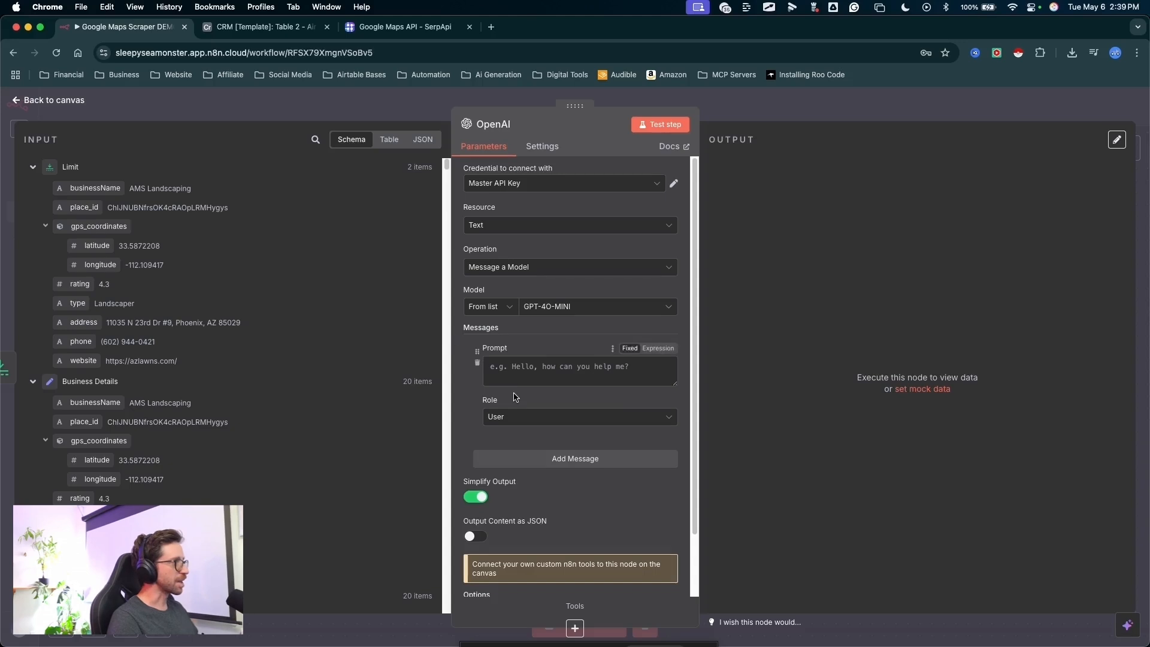
pyautogui.moveTo(357, 252); pyautogui.dragTo(516, 378)
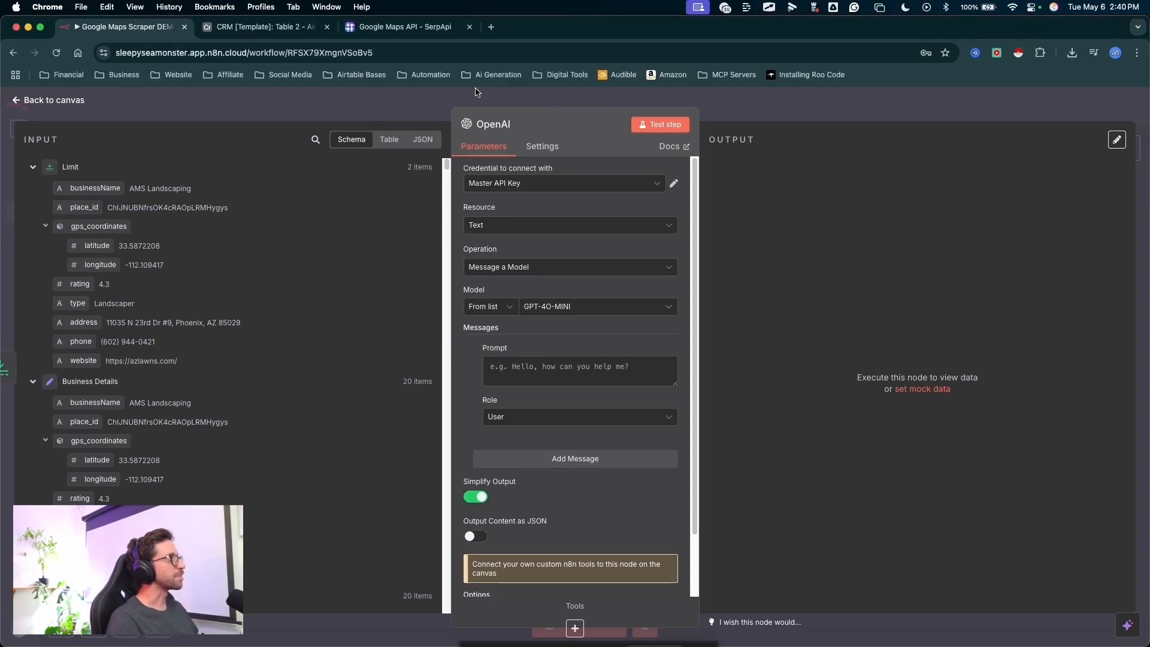
# - In a new browser tab, open the Lead Enrichment Agent instructions from The Vault in the Digital Automation Diagram classroom on Skool
pyautogui.click(492, 27)
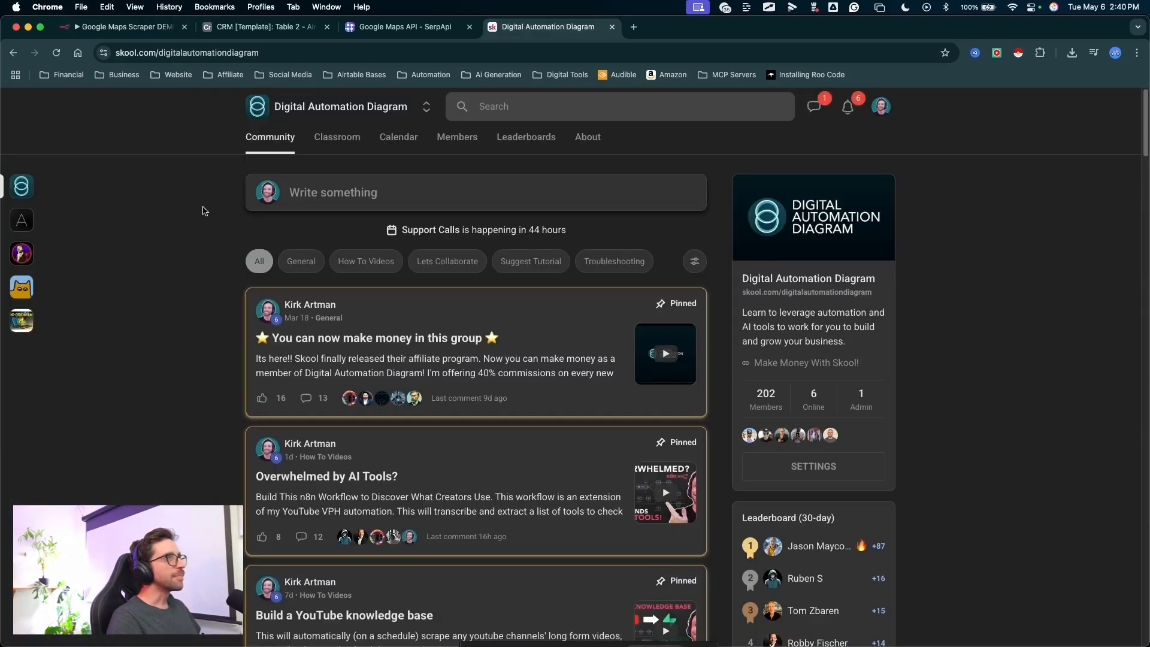
pyautogui.click(347, 144)
pyautogui.moveTo(497, 251); pyautogui.dragTo(572, 385)
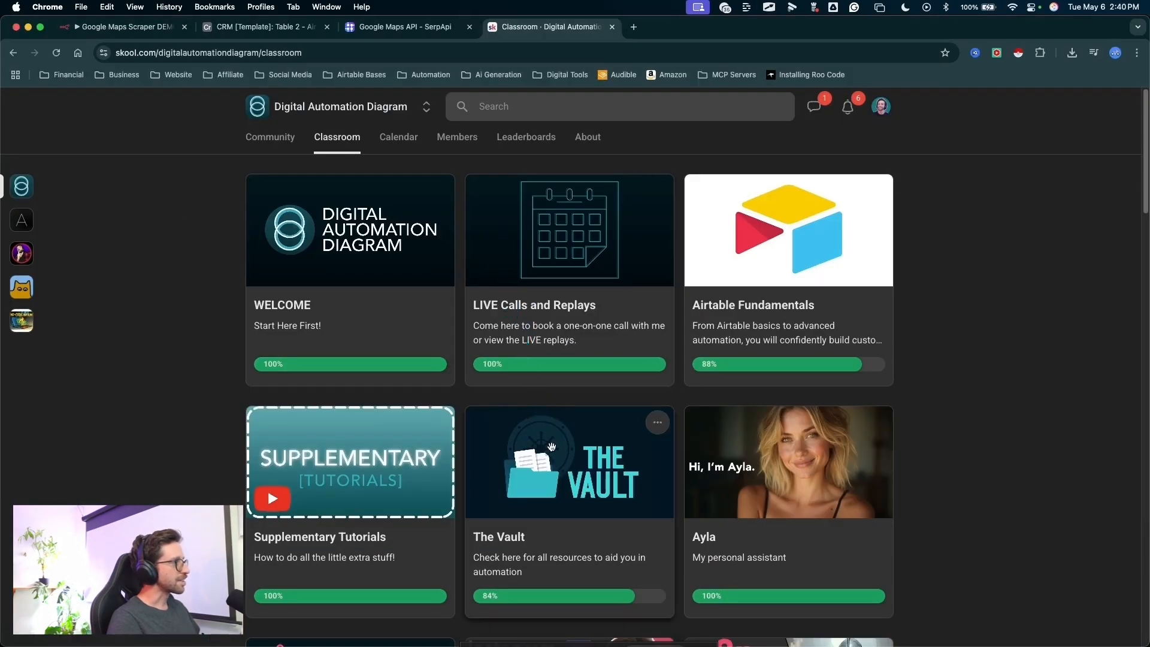
pyautogui.click(551, 447)
pyautogui.moveTo(131, 292)
pyautogui.mouseDown()
pyautogui.moveTo(263, 255)
pyautogui.moveTo(308, 259)
pyautogui.mouseUp()
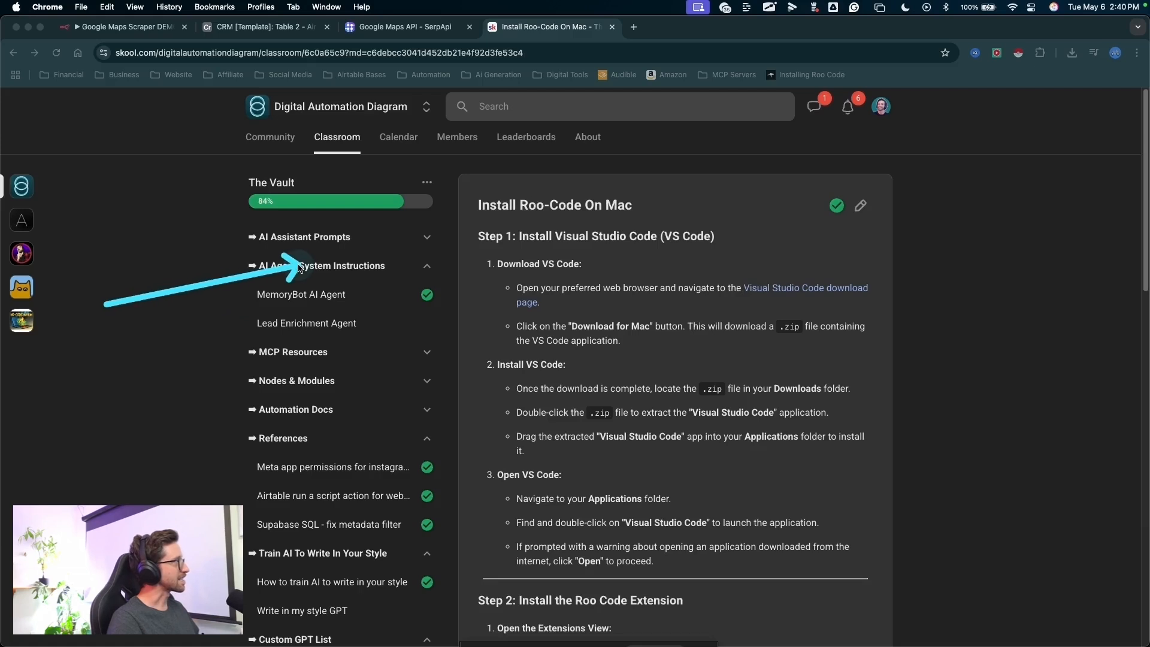
pyautogui.moveTo(180, 335); pyautogui.dragTo(269, 314)
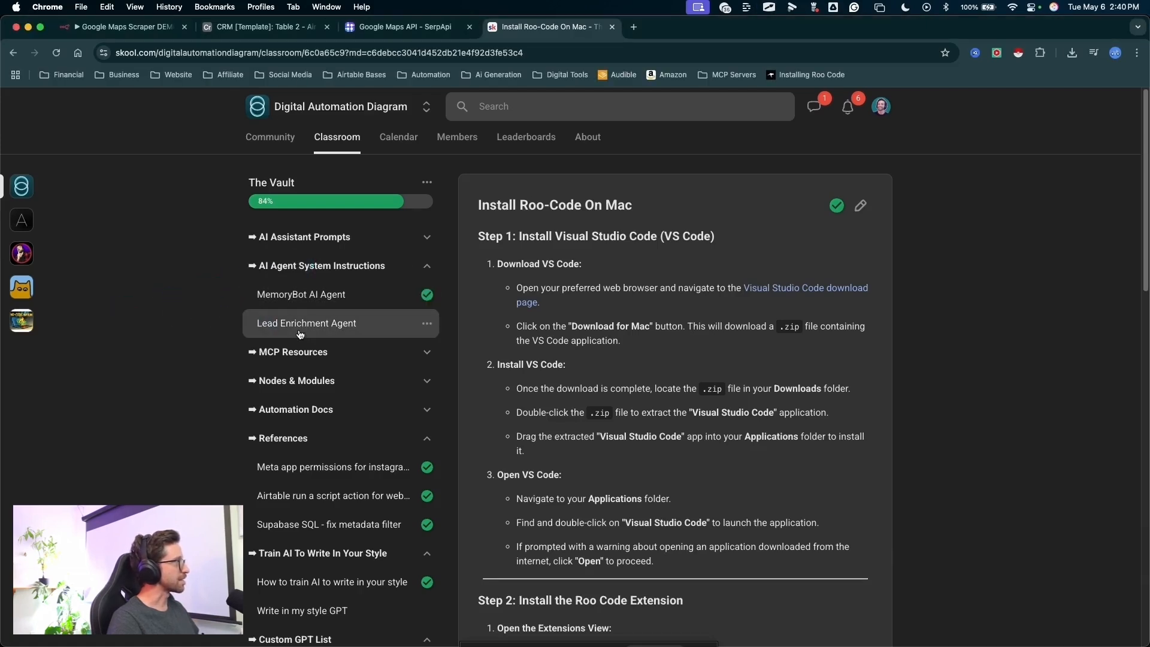
pyautogui.click(359, 322)
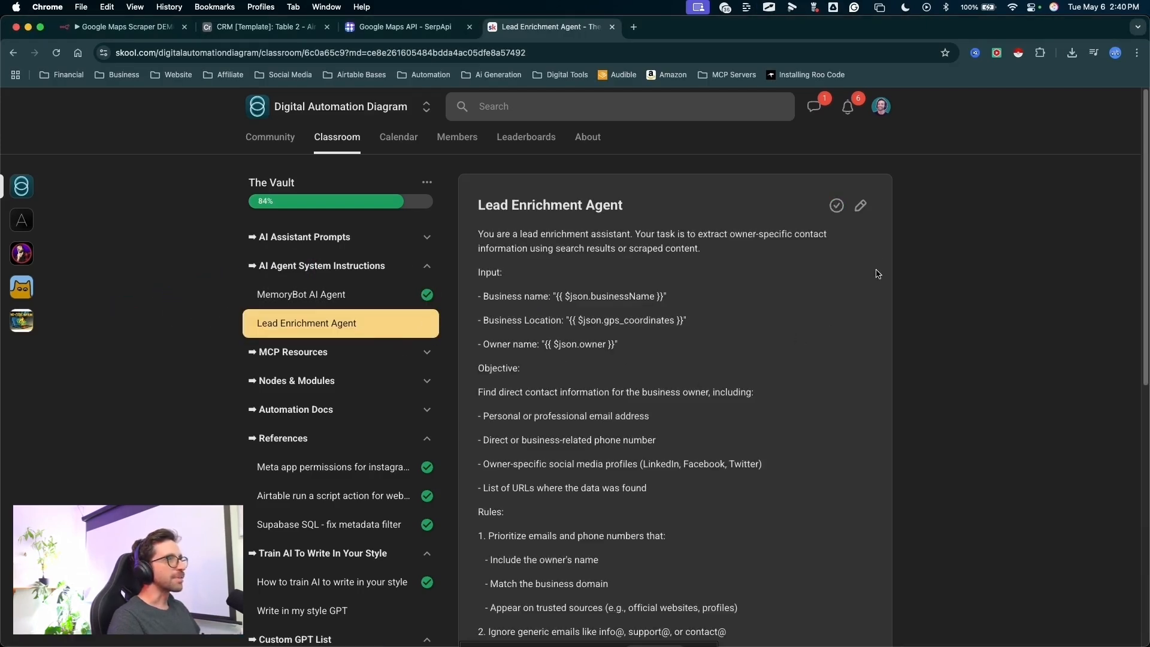
# - Copy the full Lead Enrichment Agent instructions from the Skool page and paste them into the OpenAI node's prompt in n8n
pyautogui.moveTo(478, 229); pyautogui.dragTo(647, 644)
pyautogui.click(741, 308)
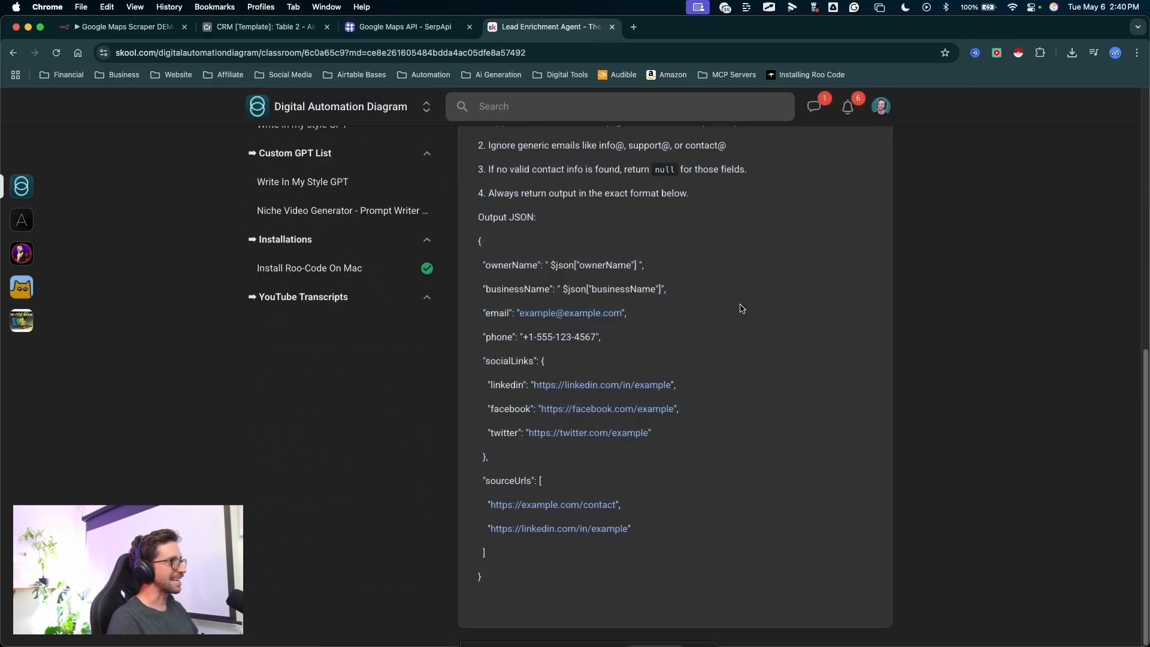
pyautogui.scroll(10, 746, 293)
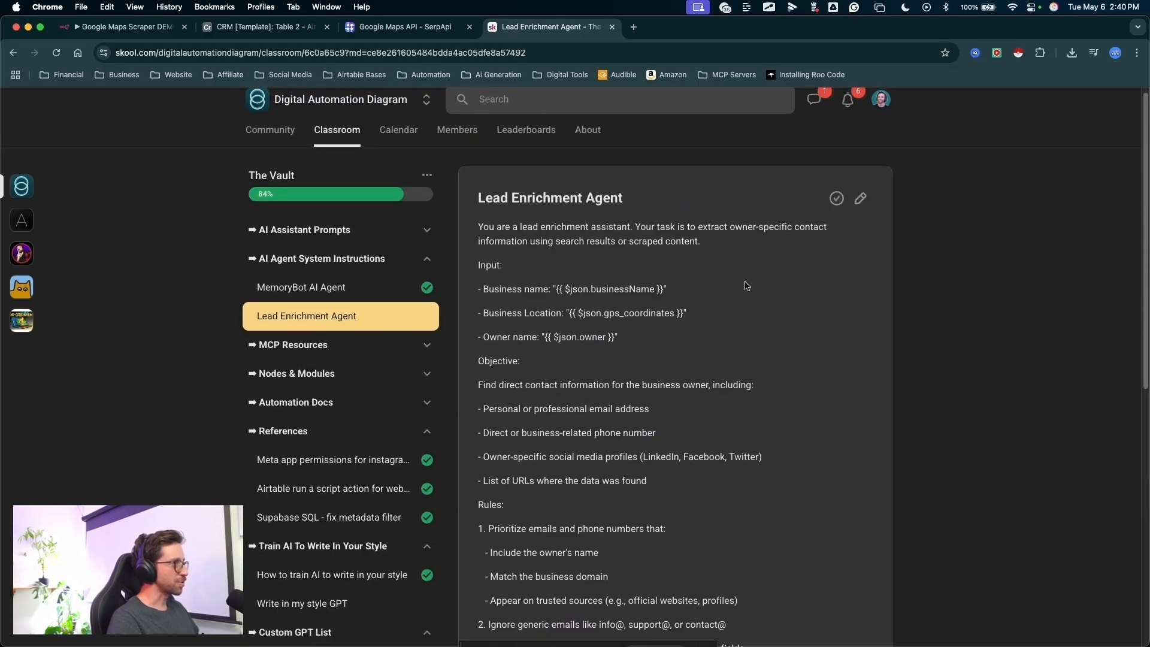
pyautogui.moveTo(835, 289)
pyautogui.mouseDown()
pyautogui.moveTo(711, 205)
pyautogui.moveTo(825, 502)
pyautogui.moveTo(717, 482)
pyautogui.mouseUp()
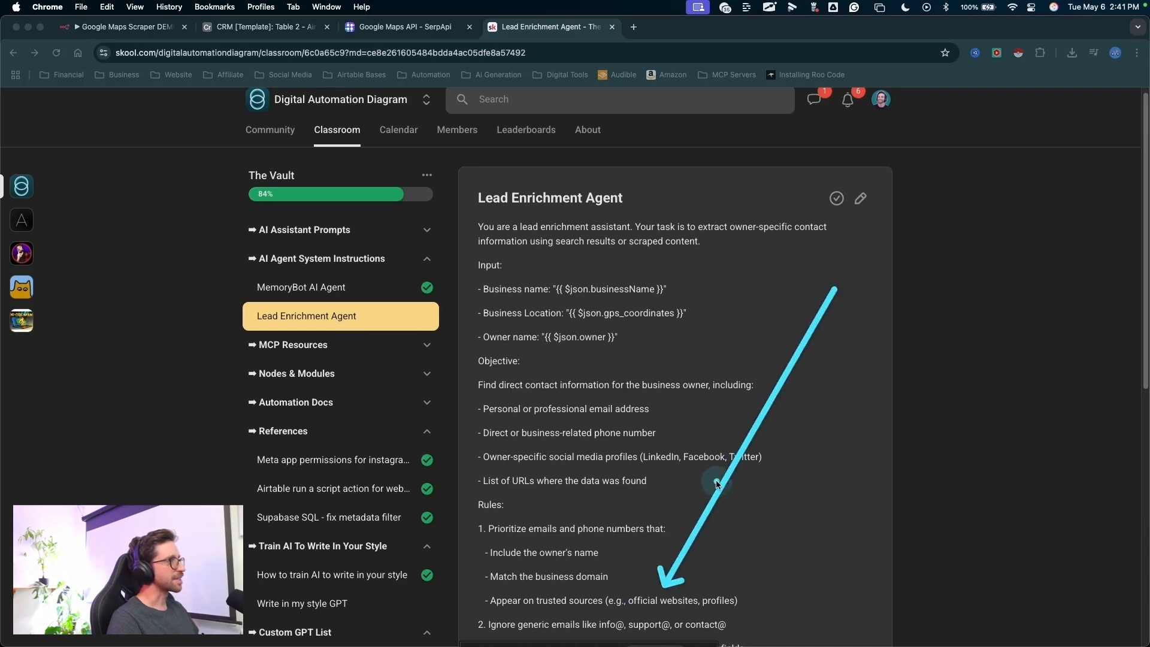
pyautogui.press('Escape')
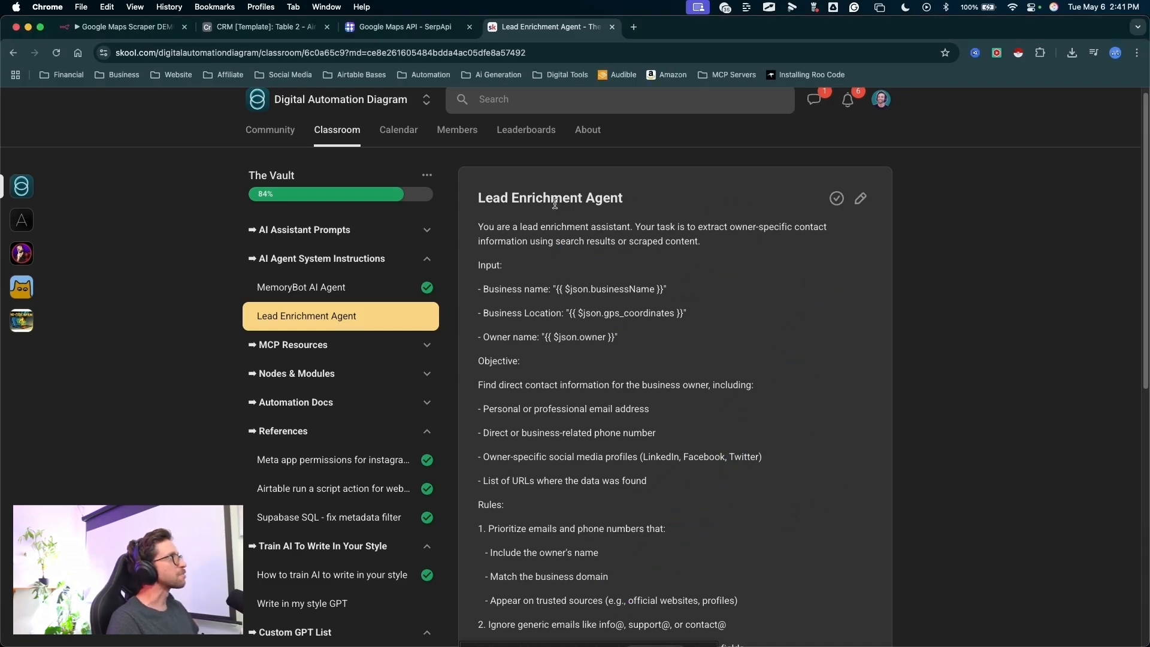
pyautogui.click(139, 32)
pyautogui.moveTo(308, 206); pyautogui.dragTo(506, 376)
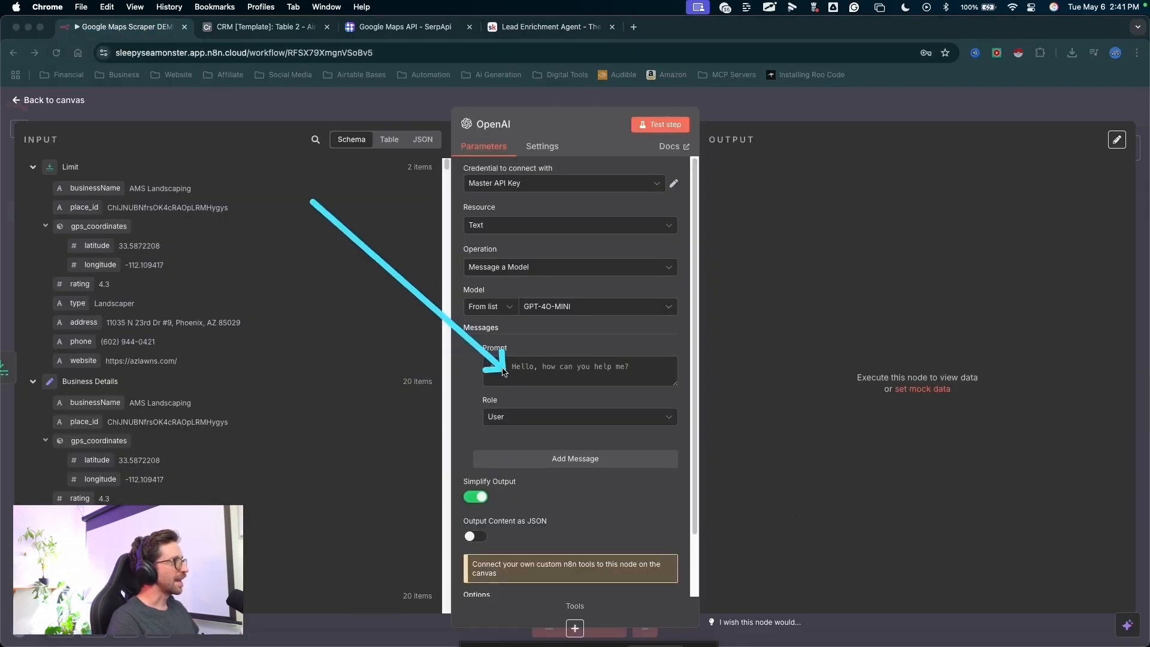
pyautogui.press('Escape')
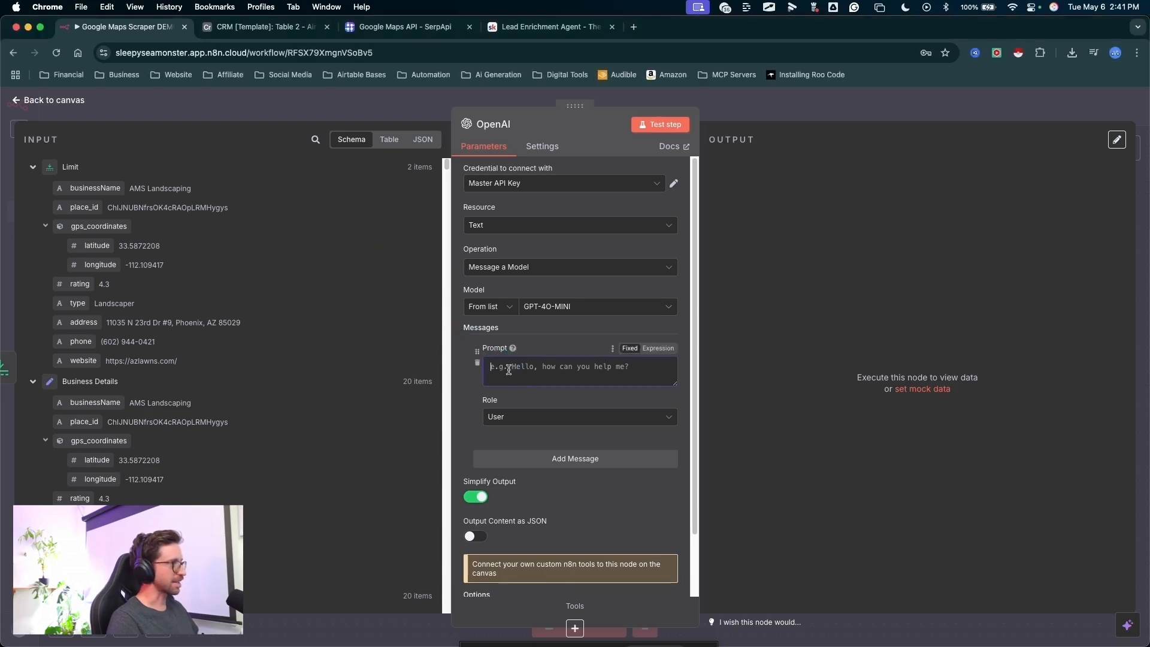
pyautogui.press('super+v')
# - Open the prompt in the expanded expression editor and remap Business name to the Limit node's businessName field
pyautogui.moveTo(608, 223)
pyautogui.mouseDown()
pyautogui.moveTo(667, 330)
pyautogui.moveTo(661, 352)
pyautogui.mouseUp()
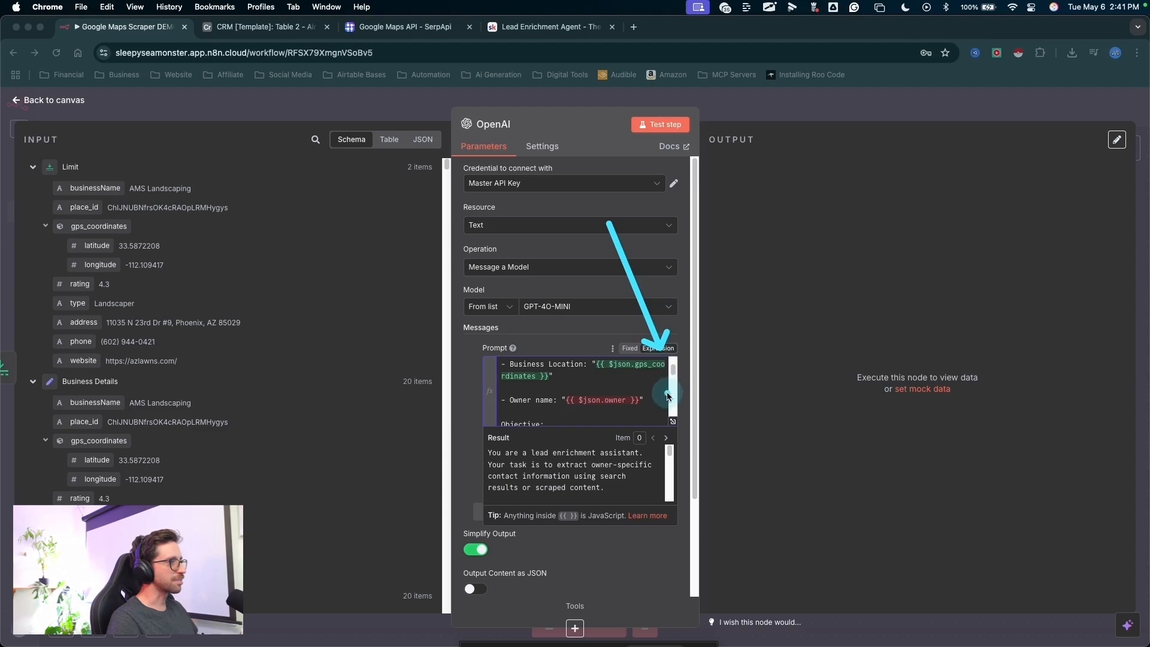
pyautogui.scroll(-5, 668, 396)
pyautogui.click(672, 422)
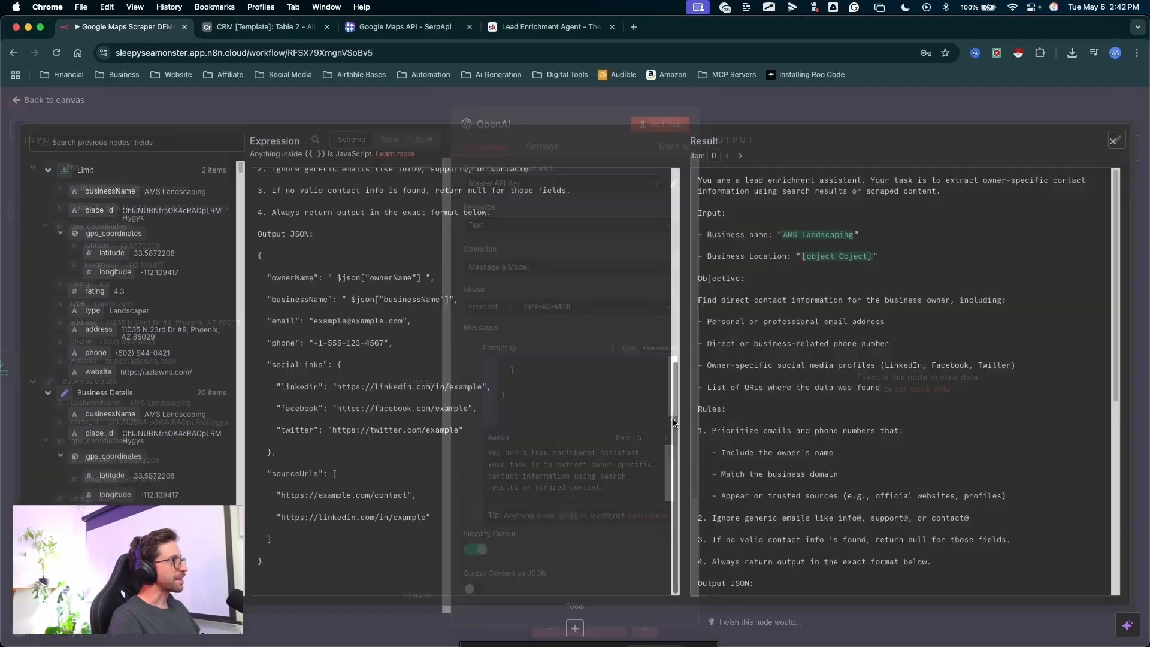
pyautogui.moveTo(542, 503)
pyautogui.mouseDown()
pyautogui.moveTo(374, 326)
pyautogui.moveTo(267, 251)
pyautogui.moveTo(393, 281)
pyautogui.moveTo(398, 227)
pyautogui.moveTo(386, 250)
pyautogui.moveTo(383, 237)
pyautogui.moveTo(412, 241)
pyautogui.moveTo(425, 262)
pyautogui.moveTo(116, 197)
pyautogui.moveTo(140, 204)
pyautogui.moveTo(124, 187)
pyautogui.moveTo(105, 195)
pyautogui.moveTo(392, 232)
pyautogui.mouseUp()
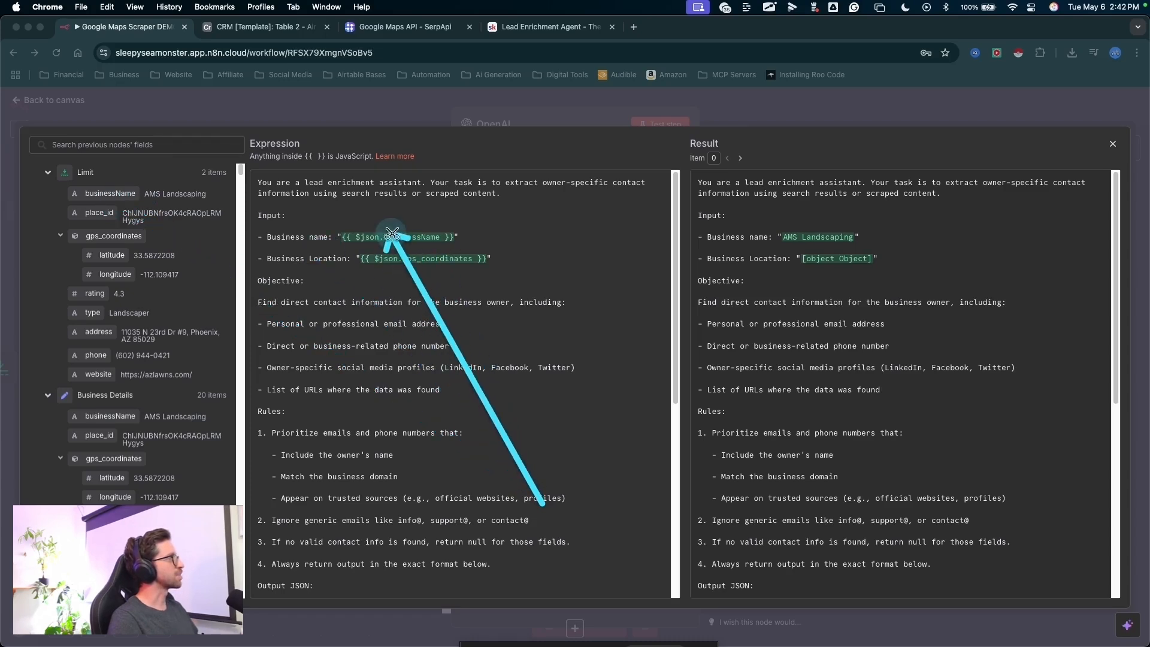
pyautogui.press('Escape')
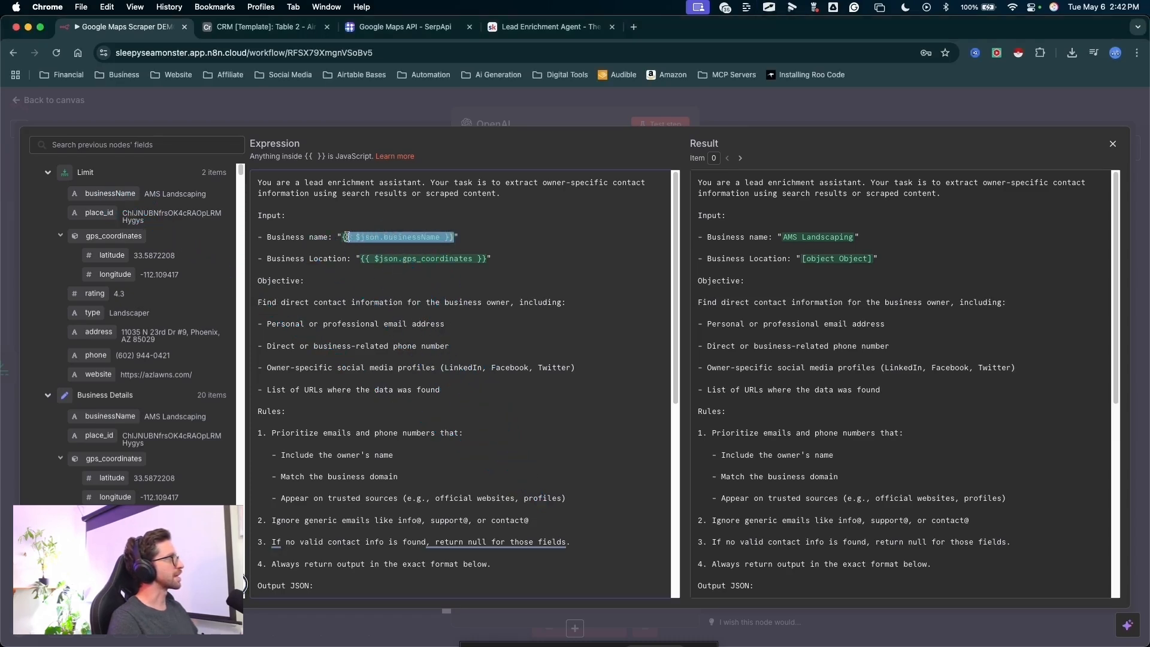
pyautogui.press('BackSpace')
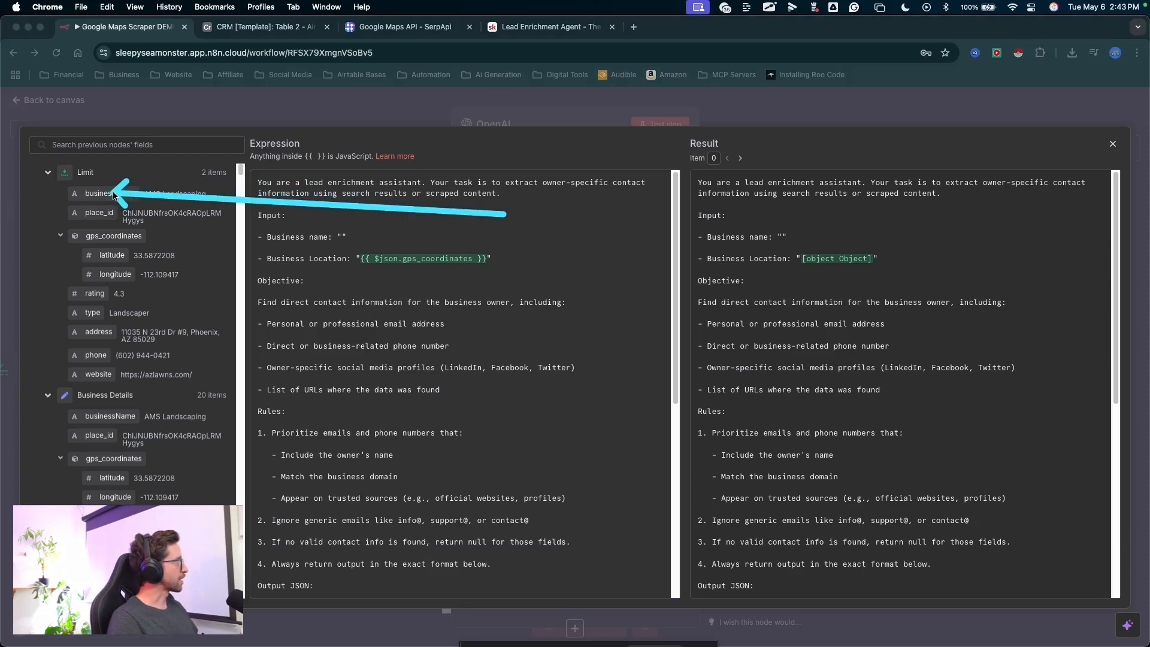
pyautogui.moveTo(110, 193)
pyautogui.mouseDown()
pyautogui.moveTo(215, 205)
pyautogui.moveTo(333, 250)
pyautogui.moveTo(340, 238)
pyautogui.mouseUp()
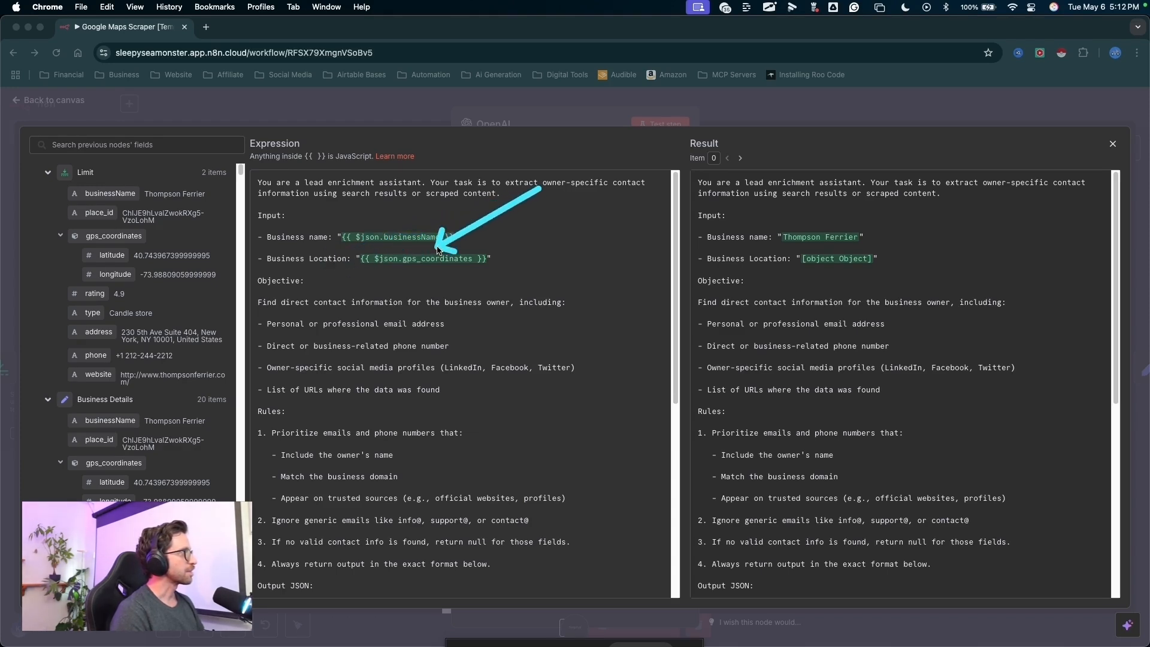
# - Replace the Business Location expression with the gps_coordinates latitude and longitude fields, separated by a comma
pyautogui.moveTo(827, 280)
pyautogui.mouseDown()
pyautogui.moveTo(904, 264)
pyautogui.moveTo(840, 267)
pyautogui.mouseUp()
pyautogui.press('Escape')
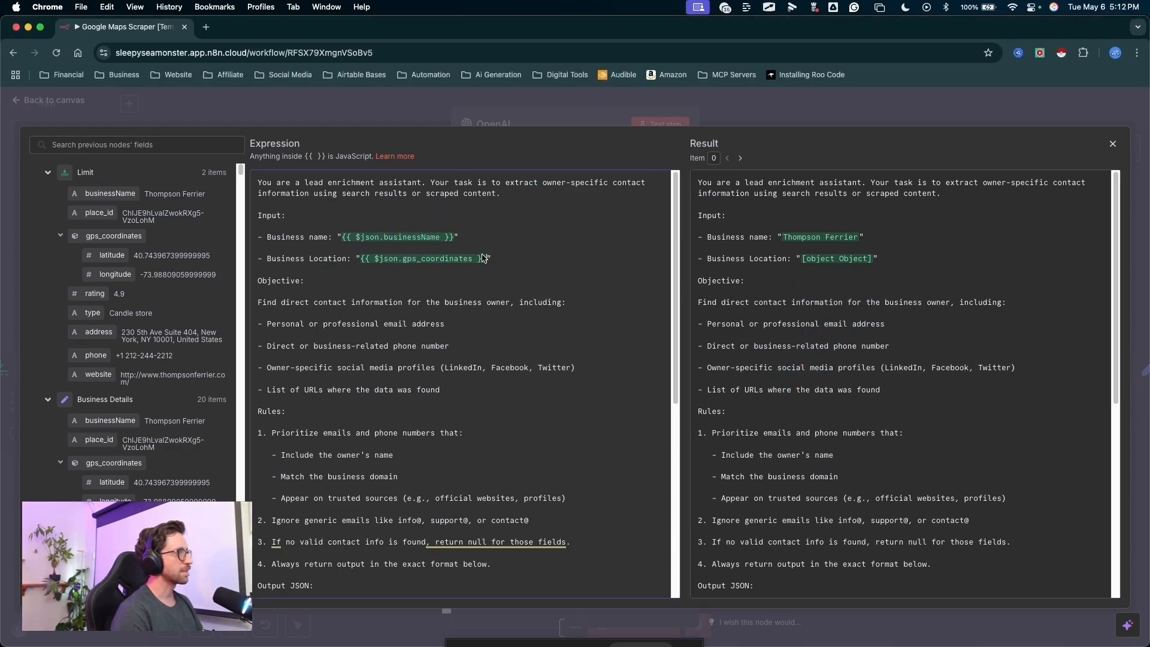
pyautogui.press('BackSpace')
pyautogui.press('BackSpace')
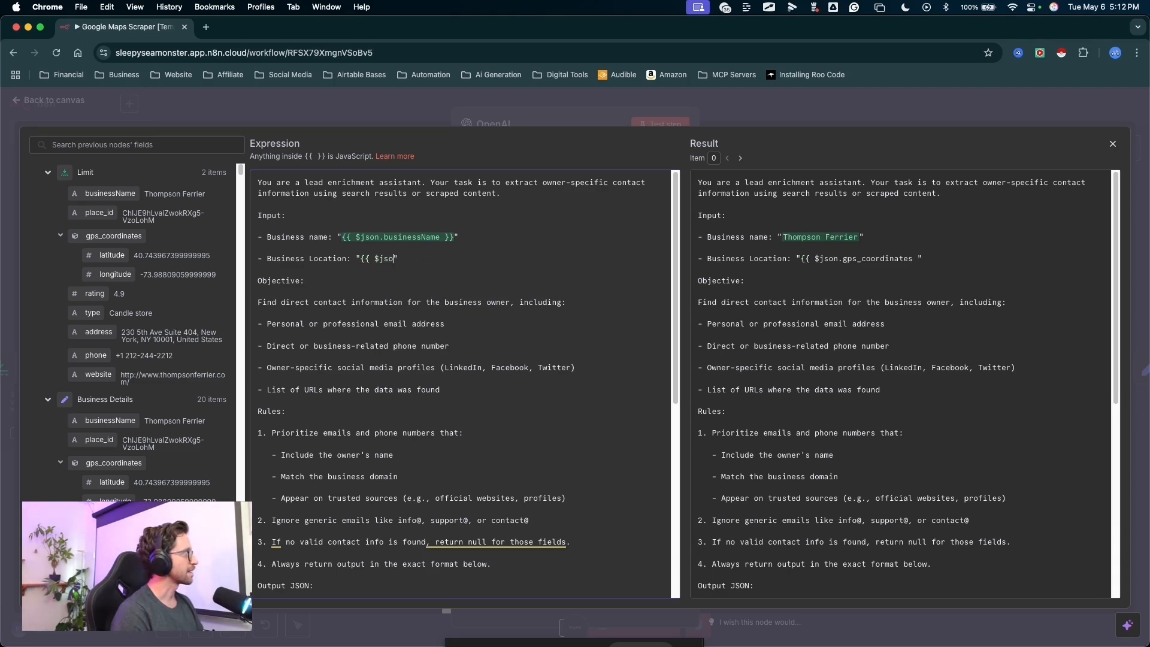
pyautogui.moveTo(500, 231)
pyautogui.mouseDown()
pyautogui.moveTo(239, 225)
pyautogui.moveTo(128, 249)
pyautogui.moveTo(329, 238)
pyautogui.moveTo(359, 259)
pyautogui.mouseUp()
pyautogui.press('Escape')
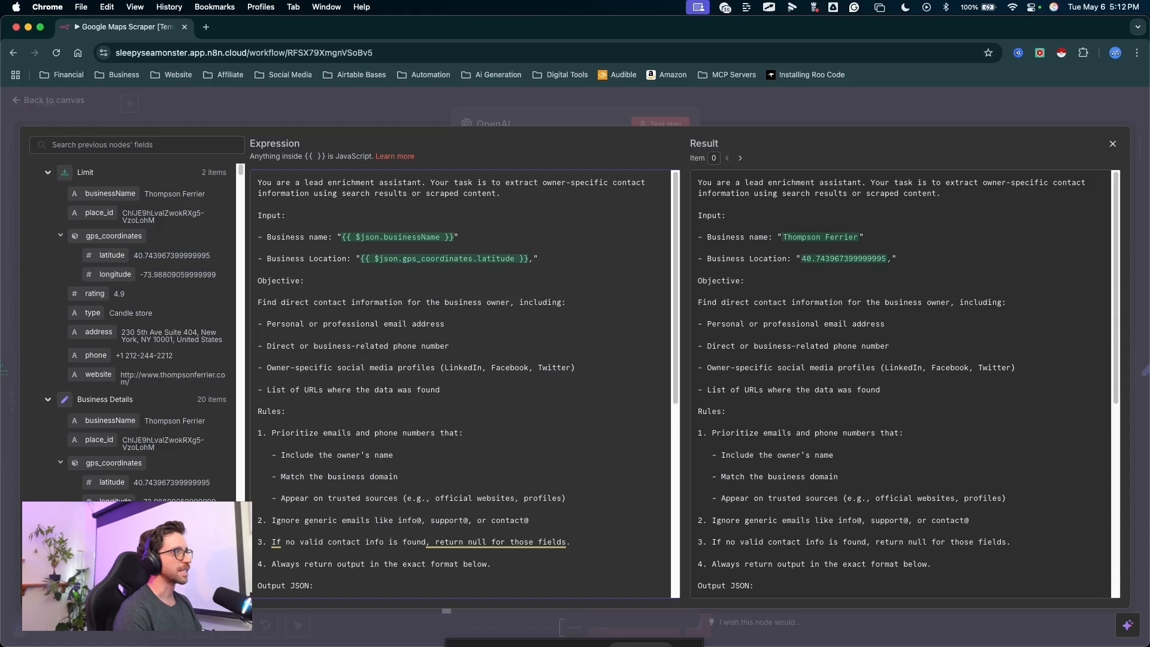
pyautogui.moveTo(109, 275); pyautogui.dragTo(542, 262)
pyautogui.moveTo(847, 432)
pyautogui.mouseDown()
pyautogui.moveTo(852, 240)
pyautogui.moveTo(922, 272)
pyautogui.moveTo(801, 262)
pyautogui.mouseUp()
pyautogui.press('Escape')
pyautogui.moveTo(647, 243); pyautogui.dragTo(608, 111)
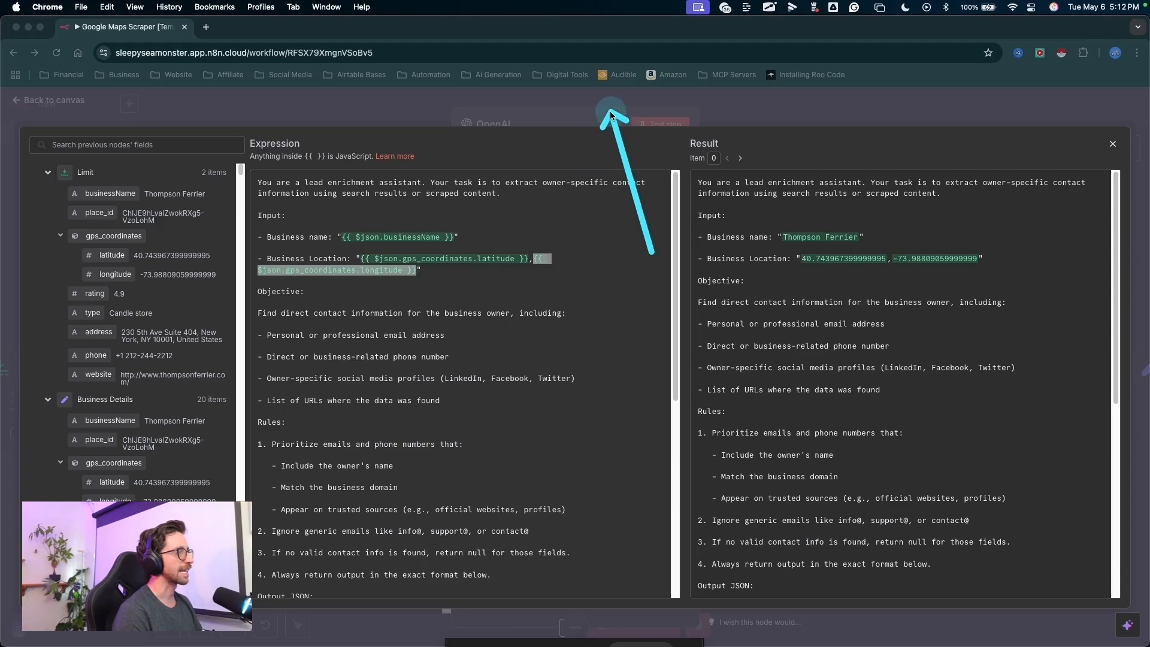
pyautogui.press('Escape')
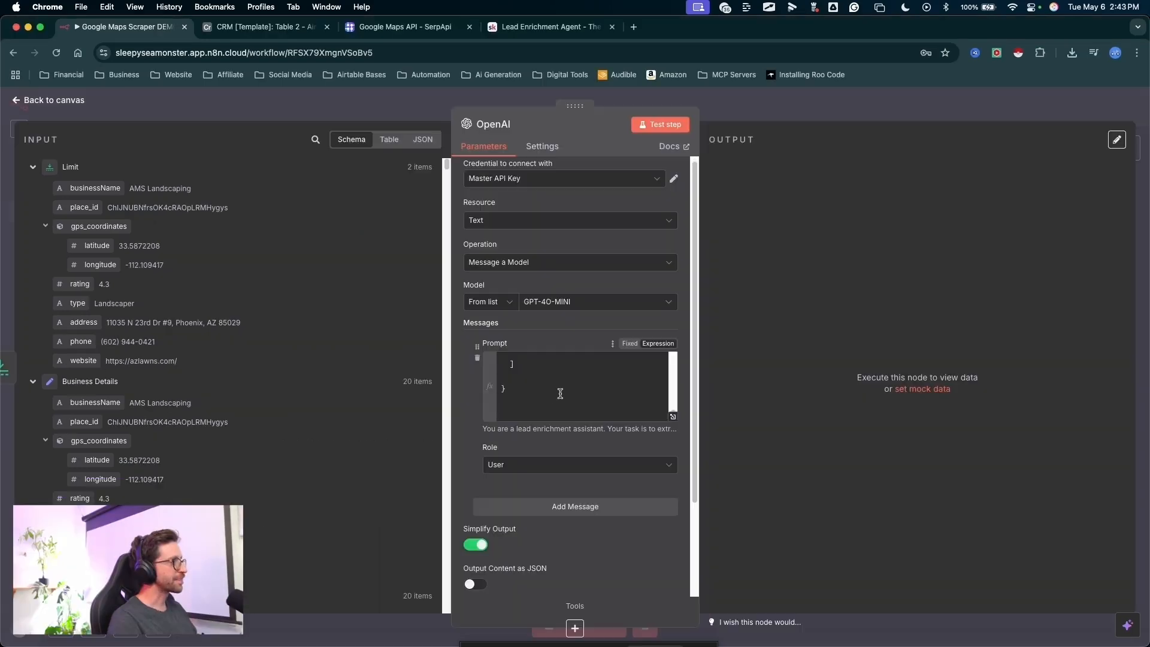
# - Close the expanded prompt editor and enable Output Content as JSON for the OpenAI node
pyautogui.scroll(-3, 575, 360)
pyautogui.moveTo(657, 338); pyautogui.dragTo(466, 473)
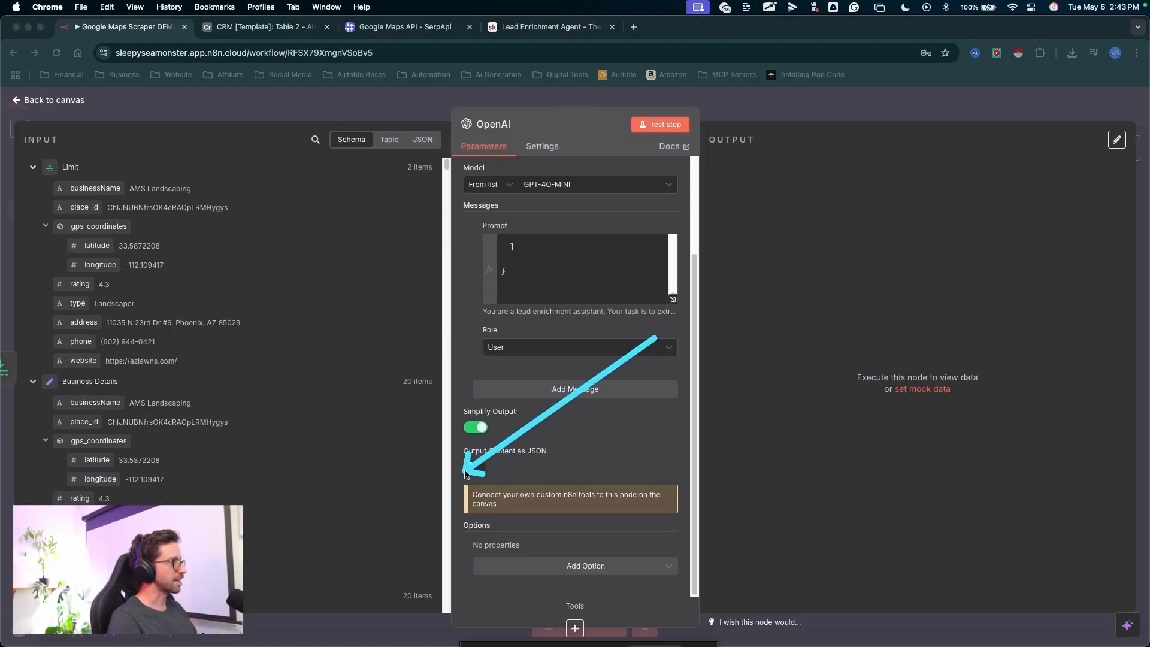
pyautogui.press('Escape')
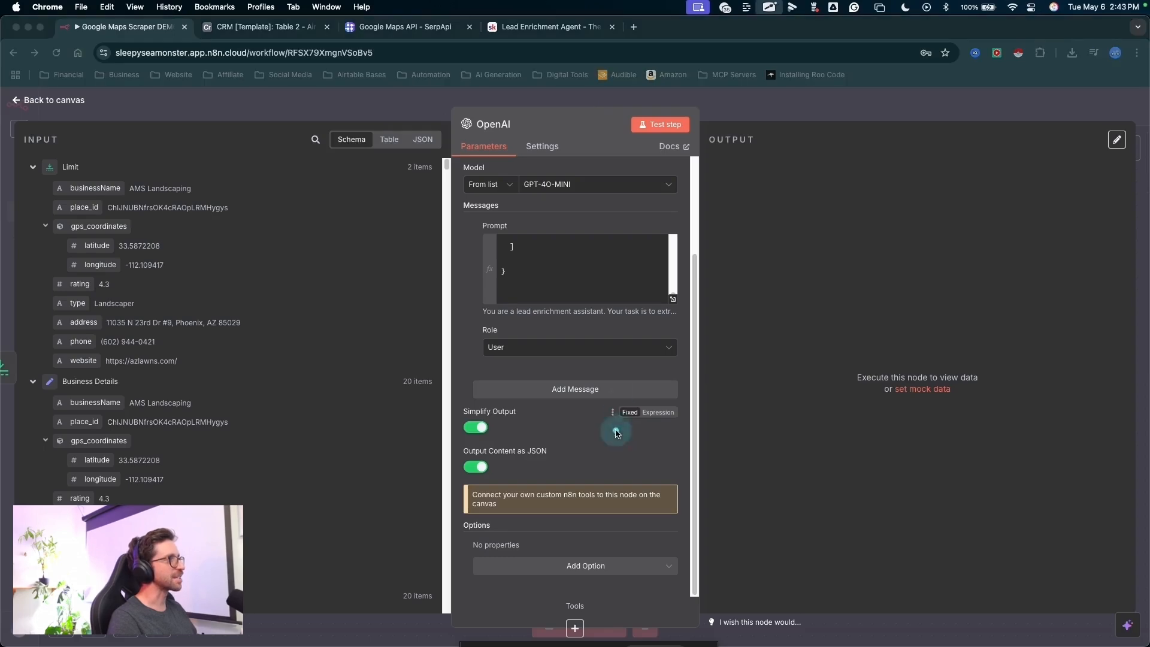
# - Add SerpApi (Google Search) as a tool on the OpenAI node
pyautogui.moveTo(612, 420)
pyautogui.mouseDown()
pyautogui.moveTo(662, 131)
pyautogui.moveTo(620, 444)
pyautogui.moveTo(576, 601)
pyautogui.mouseUp()
pyautogui.press('Escape')
pyautogui.press('Escape')
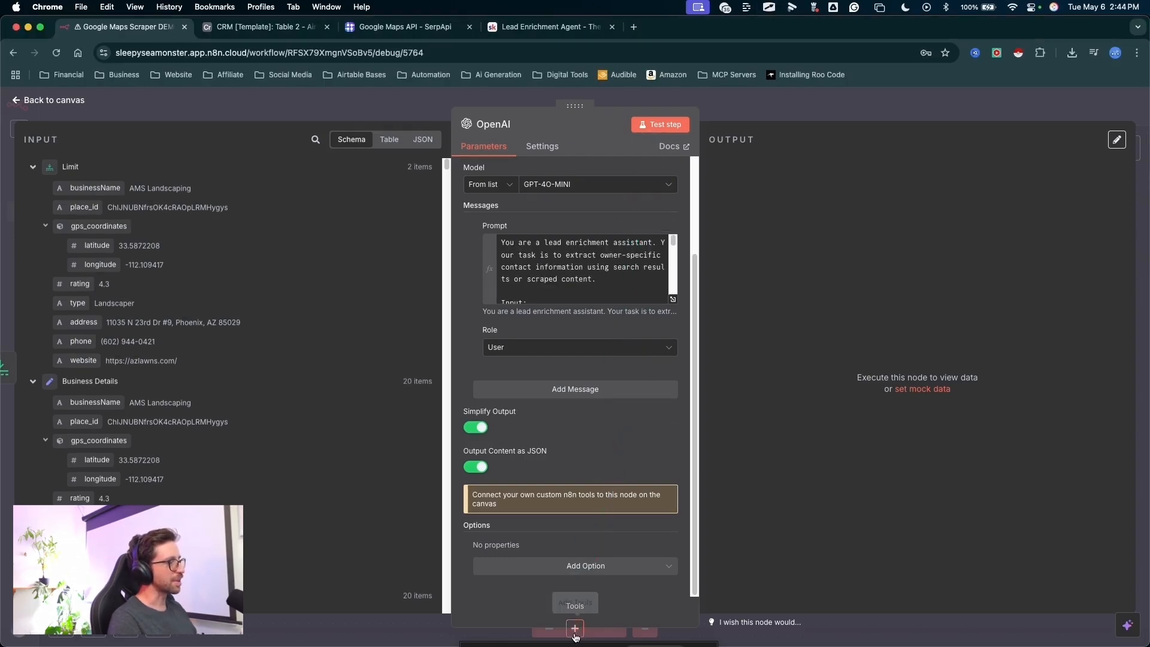
pyautogui.click(575, 629)
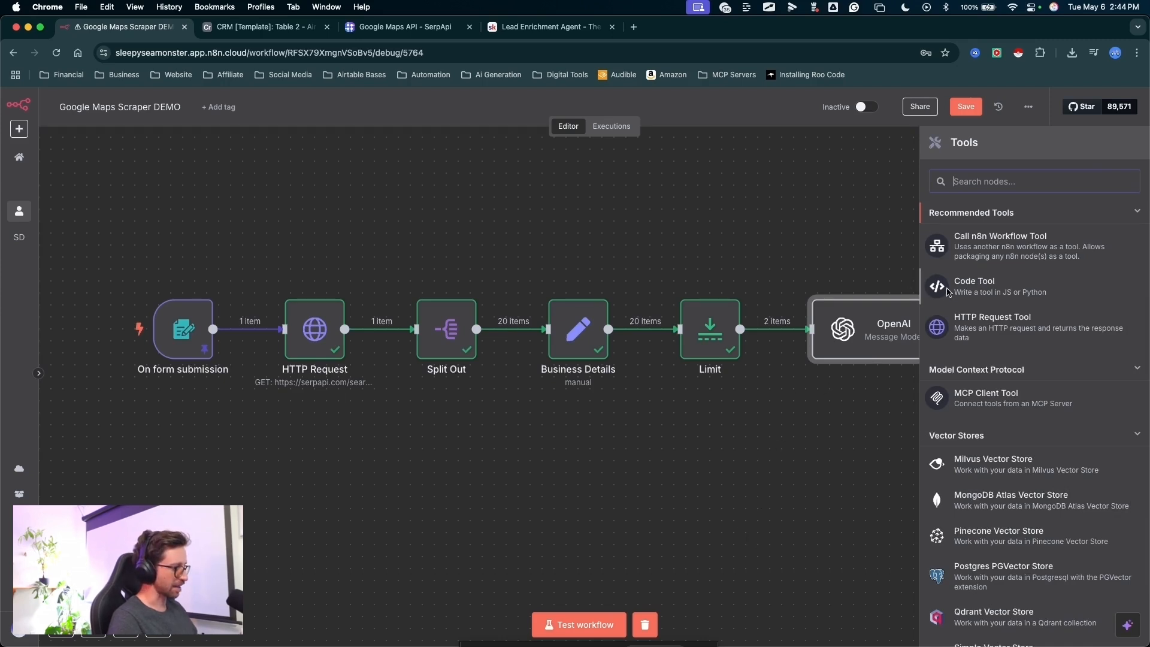
pyautogui.write('serp')
pyautogui.moveTo(874, 168); pyautogui.dragTo(931, 183)
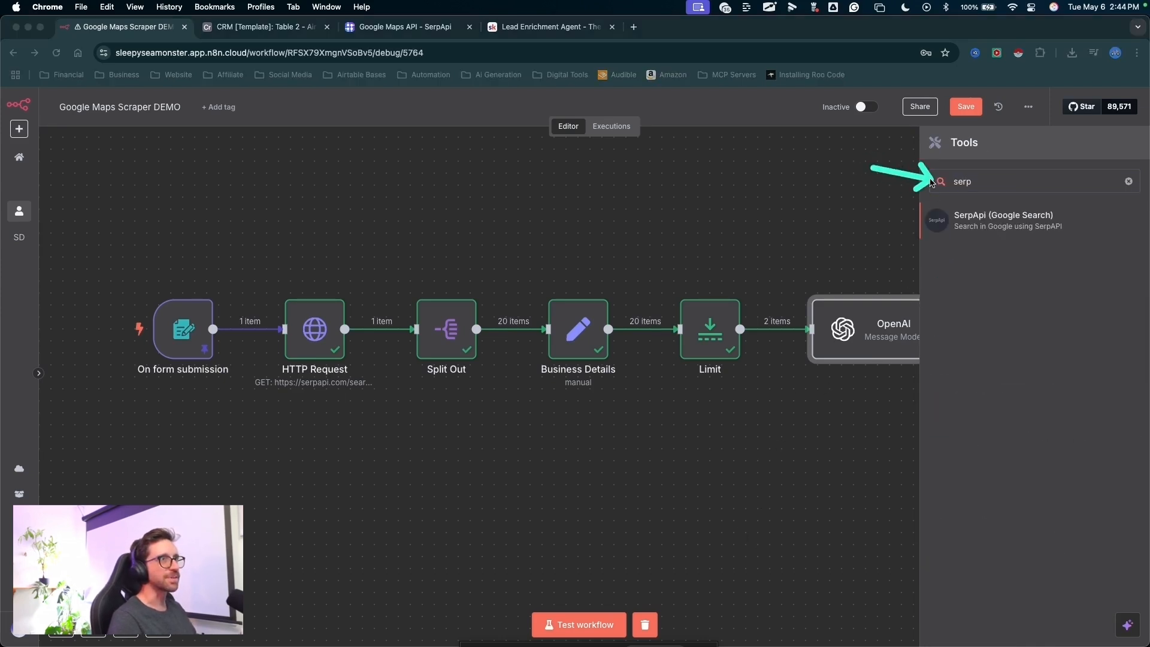
pyautogui.press('Escape')
pyautogui.click(964, 228)
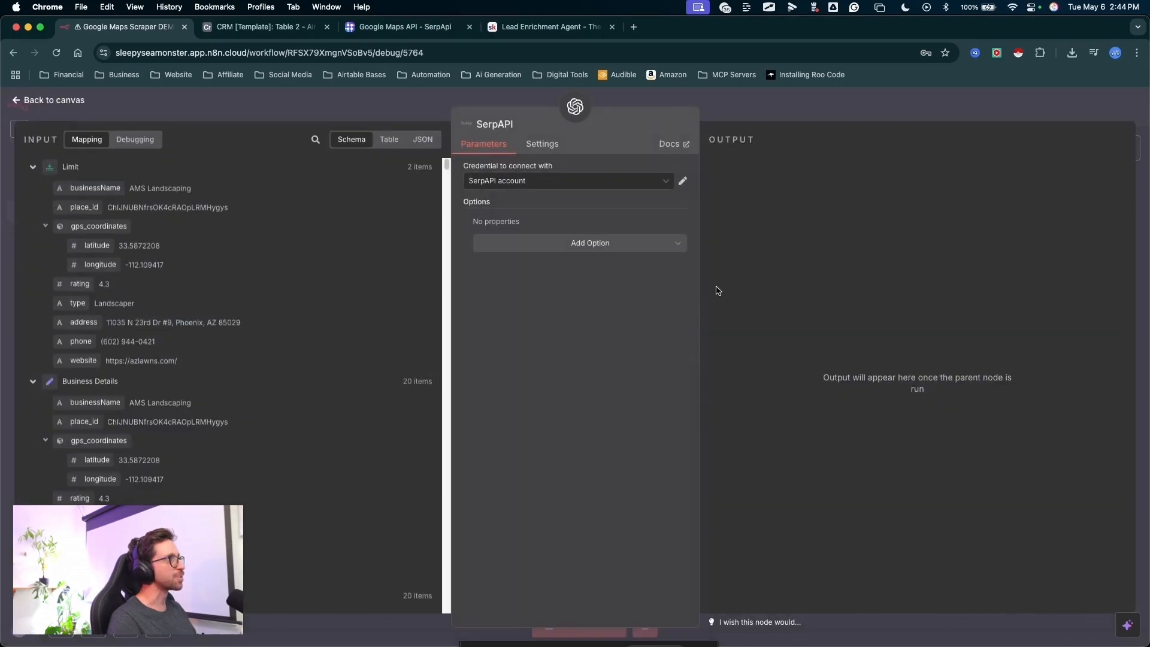
# - Set the SerpAPI tool's credential to Permanent SerpAPI
pyautogui.moveTo(346, 290); pyautogui.dragTo(468, 193)
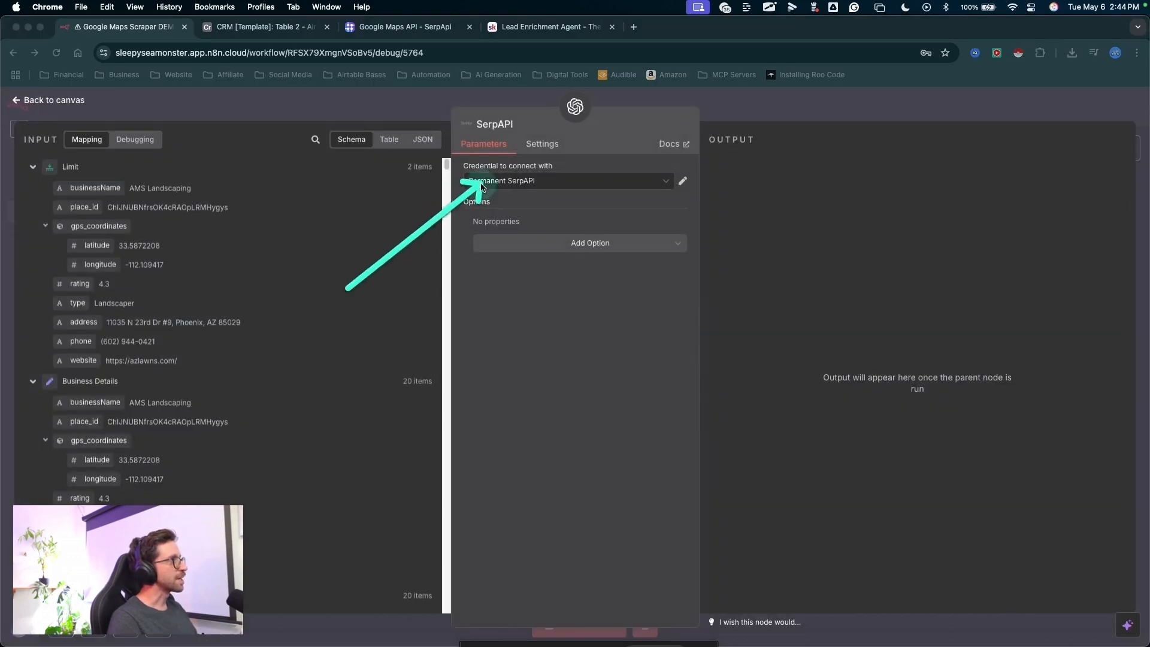
pyautogui.press('Escape')
pyautogui.moveTo(401, 293)
pyautogui.mouseDown()
pyautogui.moveTo(501, 181)
pyautogui.moveTo(502, 190)
pyautogui.mouseUp()
pyautogui.press('Escape')
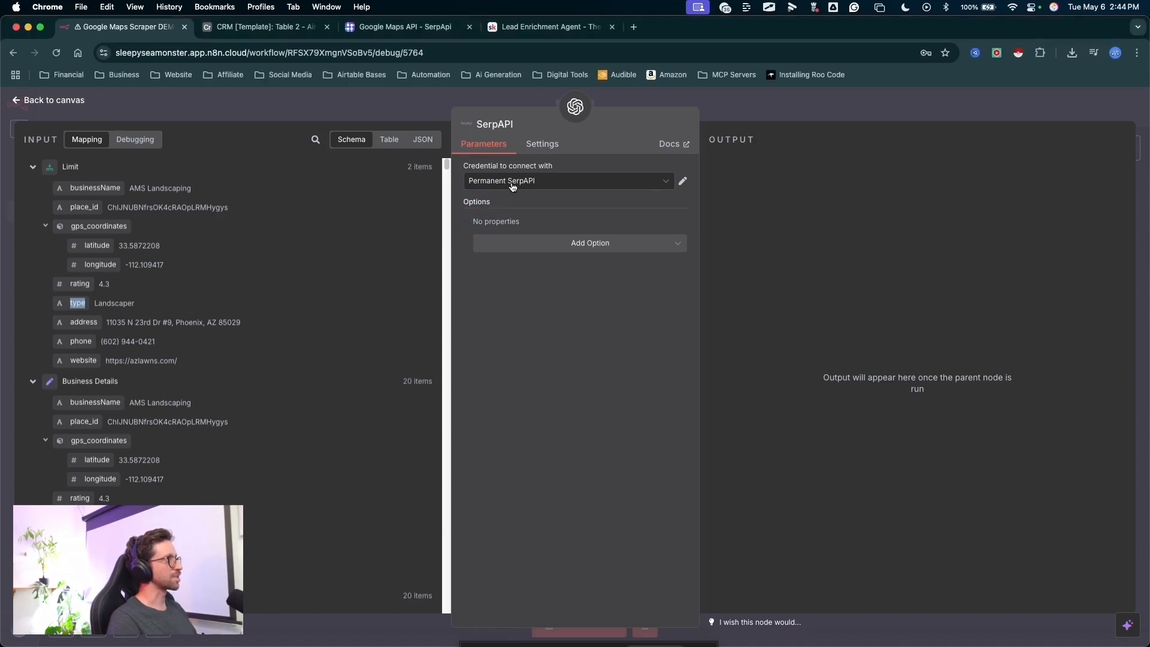
# - Look at the form for creating a new SerpAPI credential with its API key field, and leave it unsaved
pyautogui.click(512, 187)
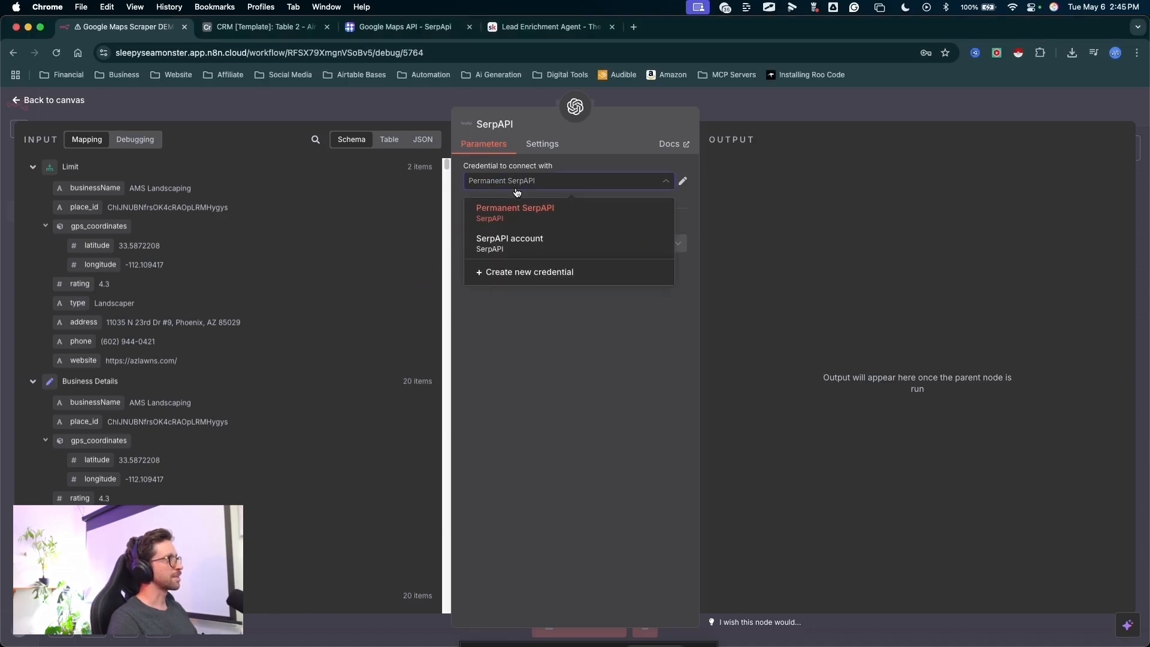
pyautogui.click(527, 284)
pyautogui.moveTo(543, 451)
pyautogui.mouseDown()
pyautogui.moveTo(403, 303)
pyautogui.moveTo(378, 300)
pyautogui.moveTo(386, 294)
pyautogui.mouseUp()
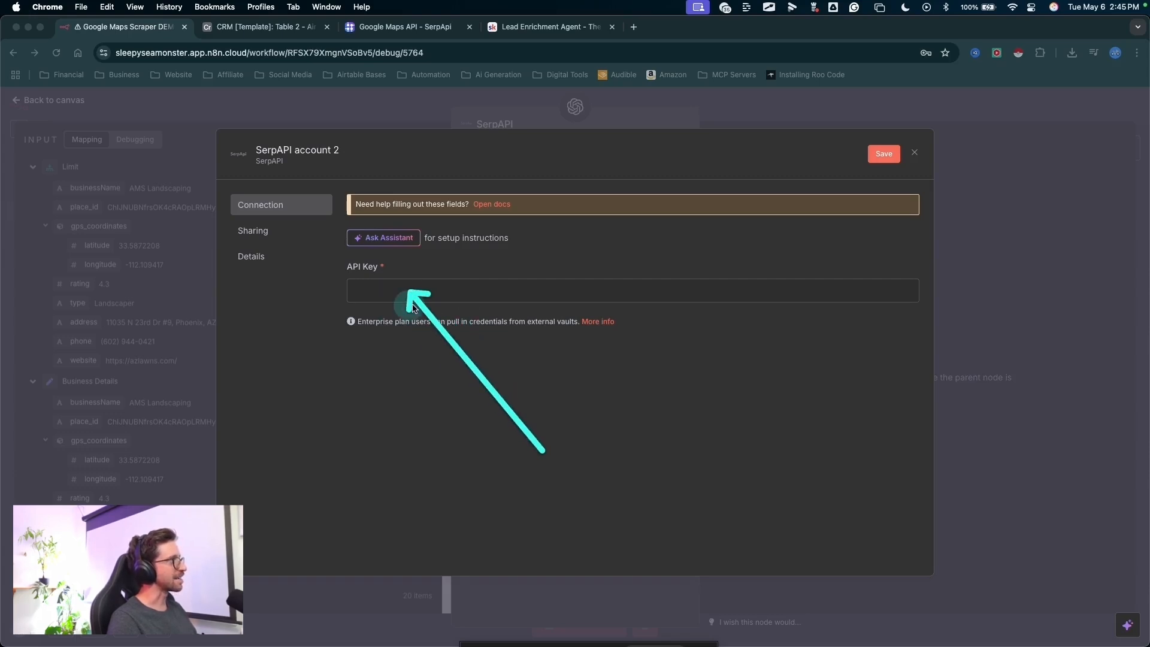
pyautogui.moveTo(754, 407)
pyautogui.mouseDown()
pyautogui.moveTo(791, 363)
pyautogui.moveTo(886, 148)
pyautogui.mouseUp()
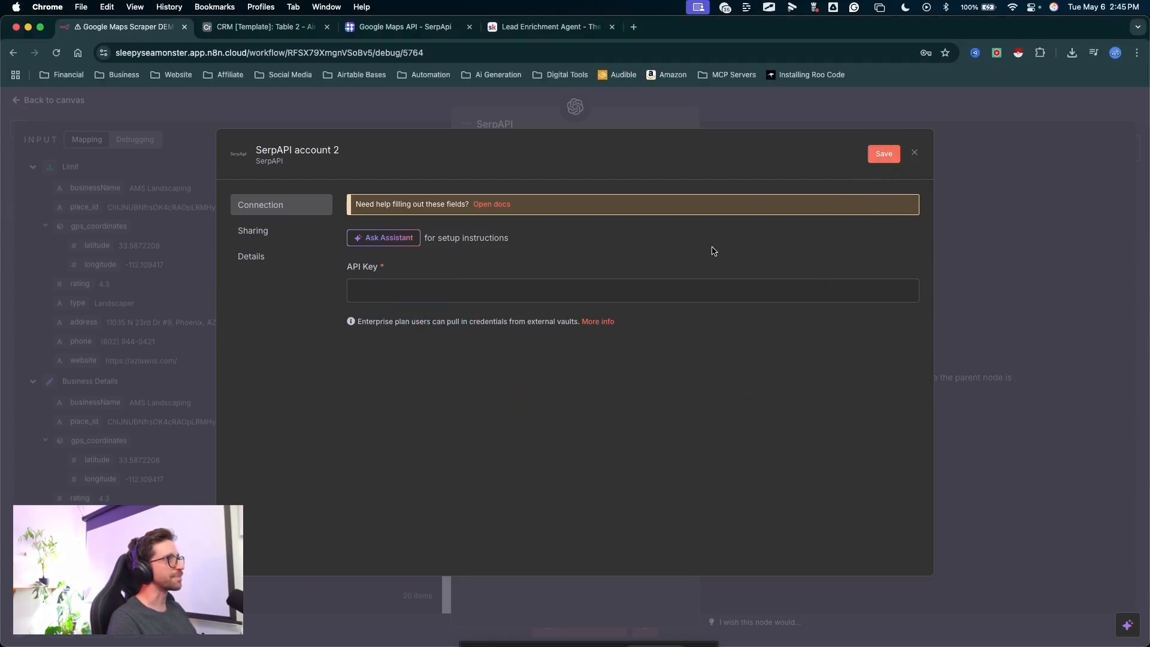
pyautogui.moveTo(621, 257)
pyautogui.mouseDown()
pyautogui.moveTo(380, 154)
pyautogui.moveTo(341, 159)
pyautogui.mouseUp()
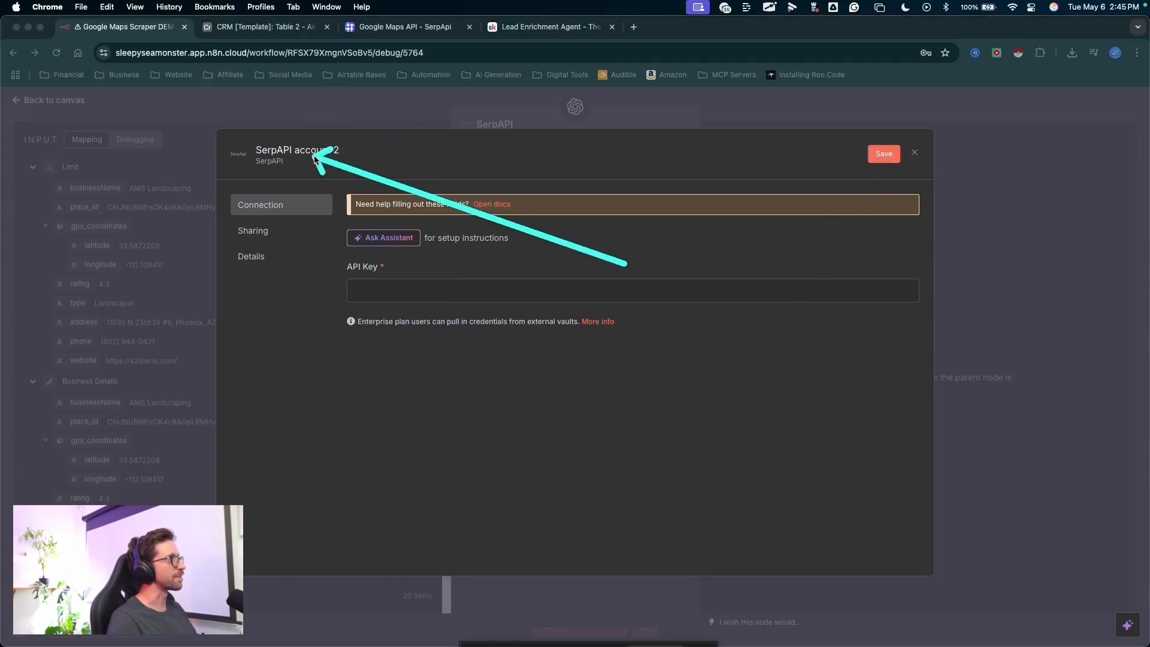
pyautogui.click(915, 154)
pyautogui.moveTo(313, 326); pyautogui.dragTo(444, 226)
pyautogui.moveTo(763, 328); pyautogui.dragTo(754, 128)
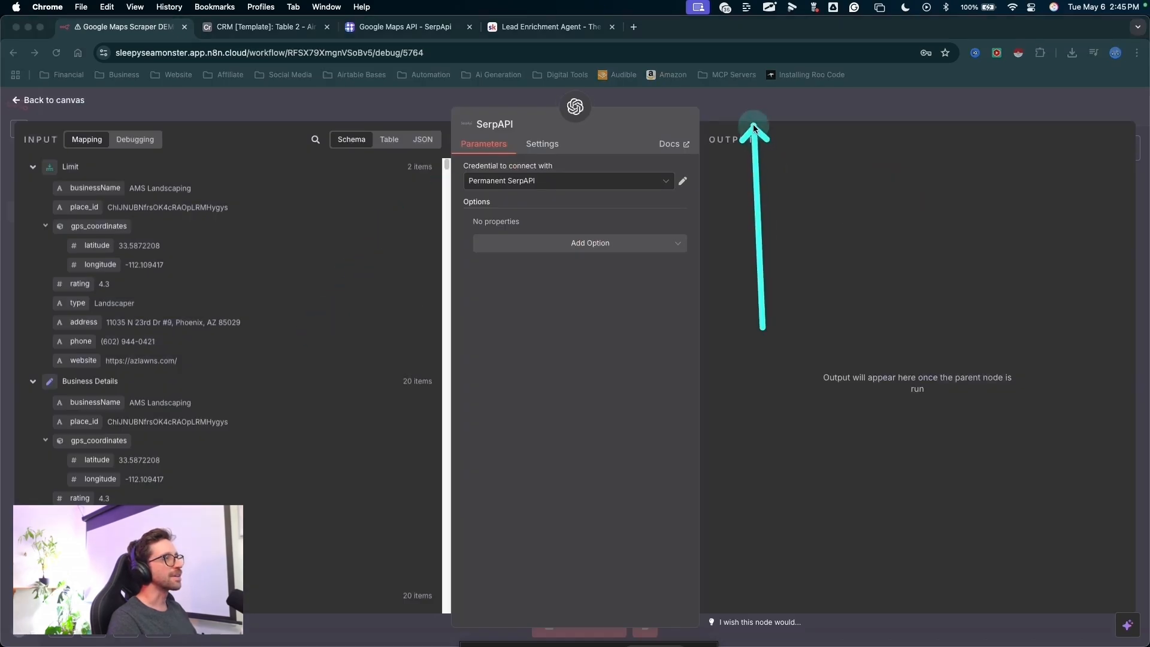
pyautogui.press('Escape')
# - Return to the canvas, test only the OpenAI node with its SerpAPI tool, and save the workflow
pyautogui.moveTo(912, 234); pyautogui.dragTo(901, 283)
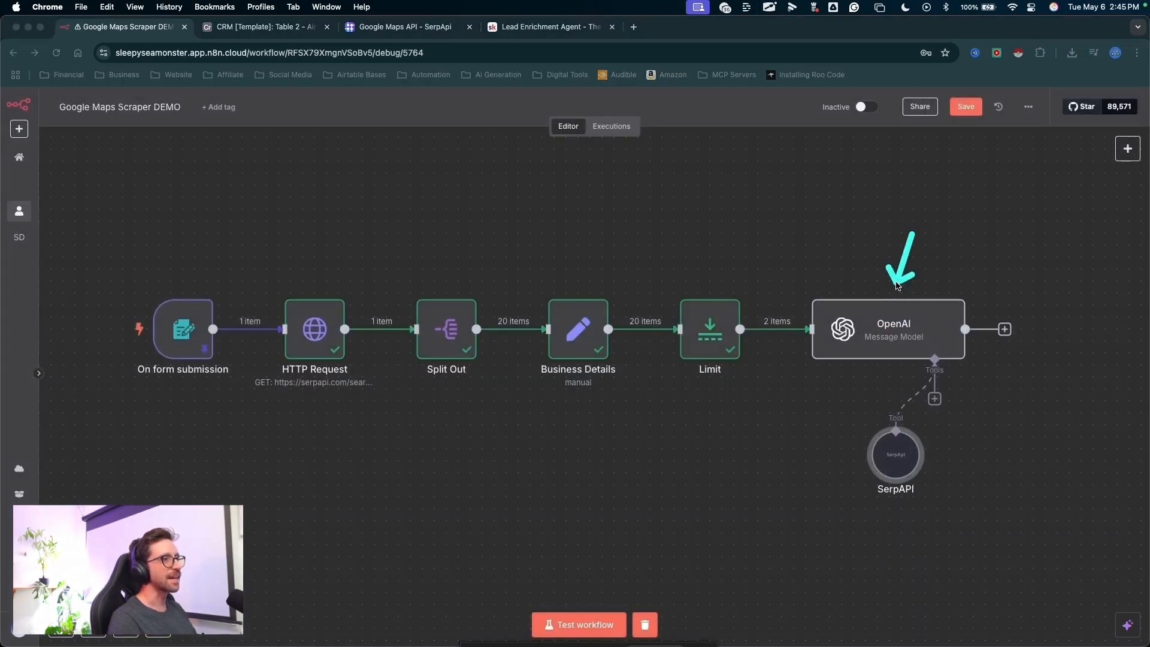
pyautogui.moveTo(912, 234)
pyautogui.mouseDown()
pyautogui.moveTo(902, 482)
pyautogui.moveTo(901, 461)
pyautogui.moveTo(724, 342)
pyautogui.moveTo(705, 301)
pyautogui.mouseUp()
pyautogui.press('Escape')
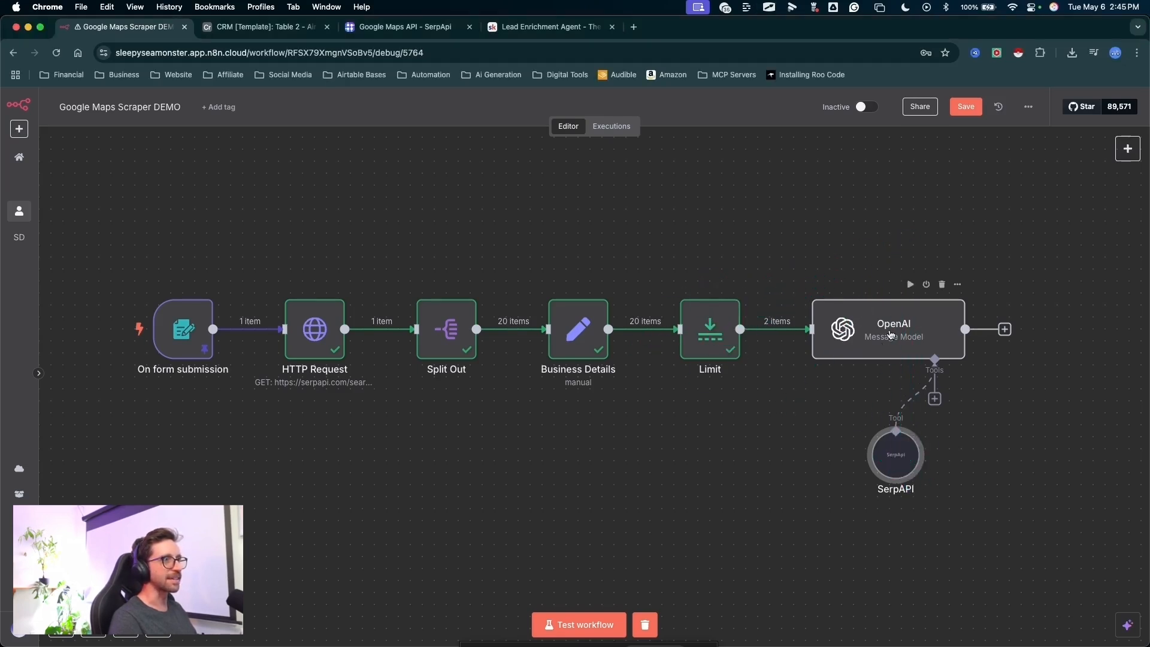
pyautogui.moveTo(912, 232); pyautogui.dragTo(906, 289)
pyautogui.press('Escape')
pyautogui.click(909, 287)
pyautogui.moveTo(943, 243); pyautogui.dragTo(963, 120)
pyautogui.press('Escape')
pyautogui.click(966, 115)
pyautogui.moveTo(1003, 212); pyautogui.dragTo(569, 271)
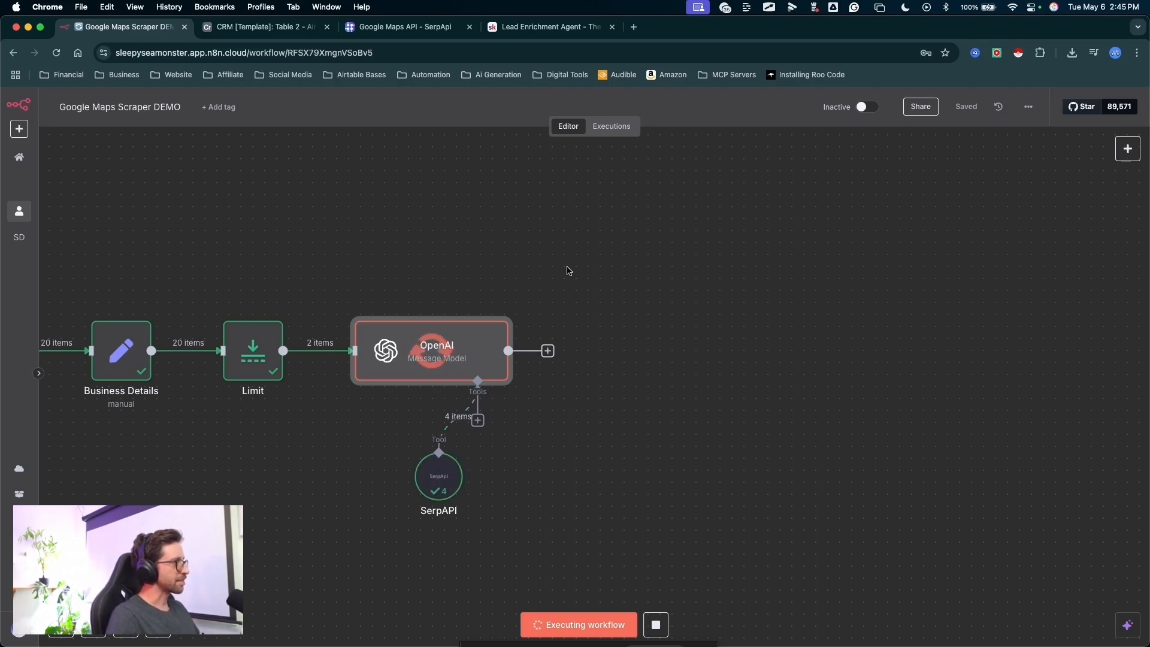
pyautogui.moveTo(596, 248); pyautogui.dragTo(580, 293)
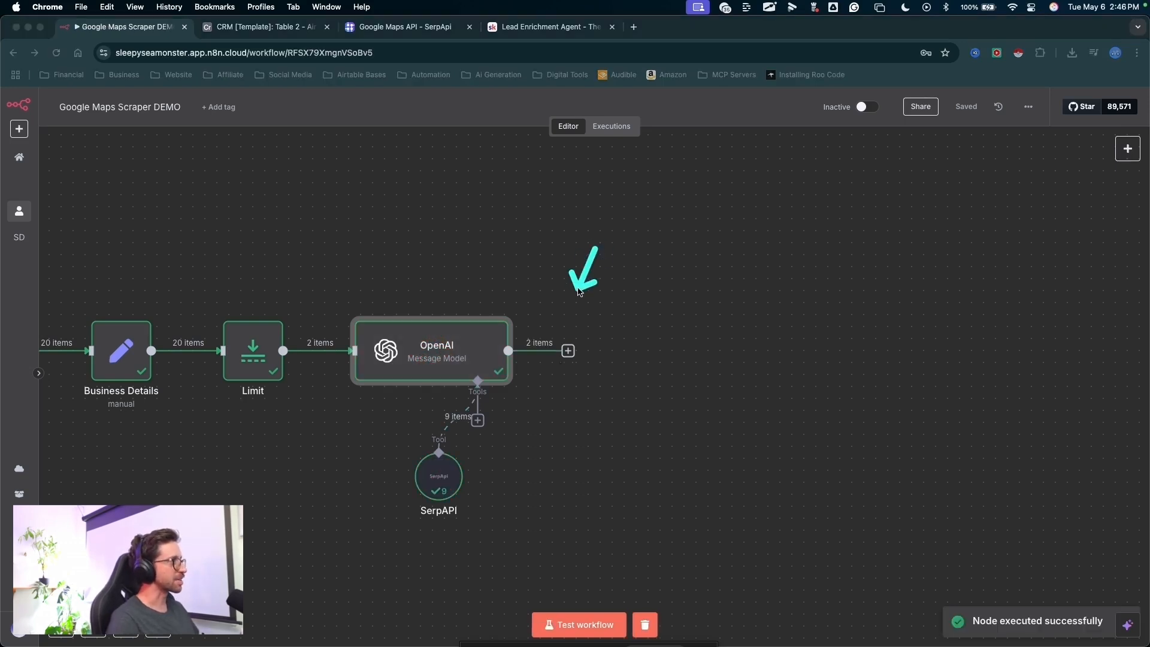
# - Add an Edit Fields (Set) node after the OpenAI node
pyautogui.moveTo(665, 282); pyautogui.dragTo(573, 355)
pyautogui.press('Escape')
pyautogui.click(569, 352)
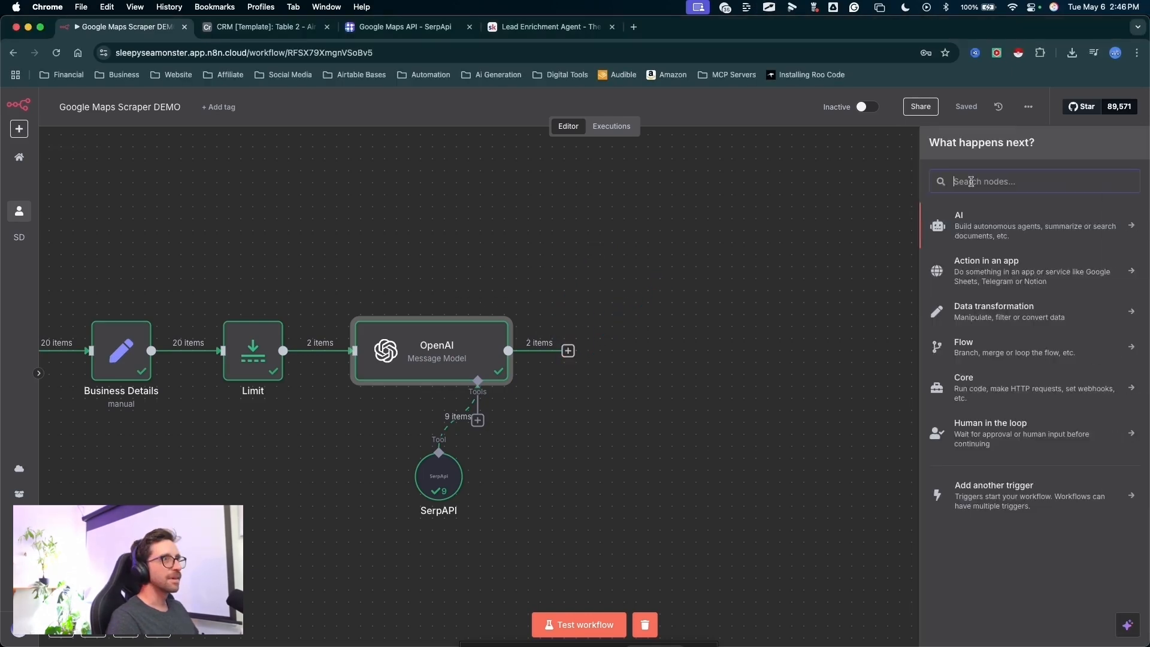
pyautogui.write('set')
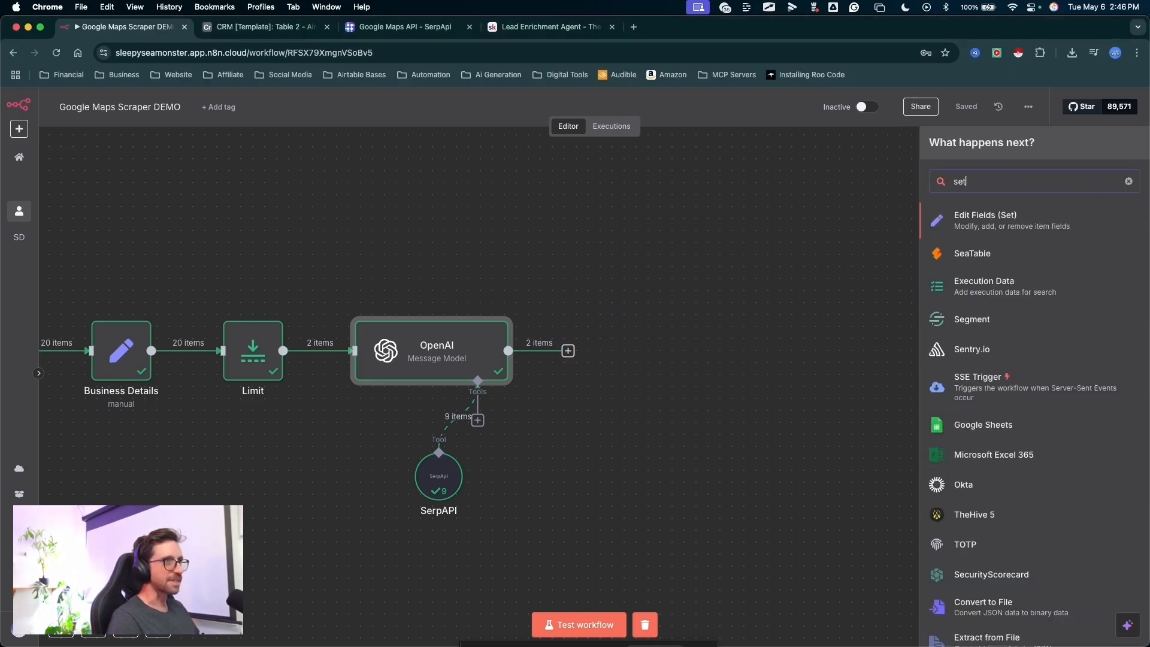
pyautogui.click(973, 225)
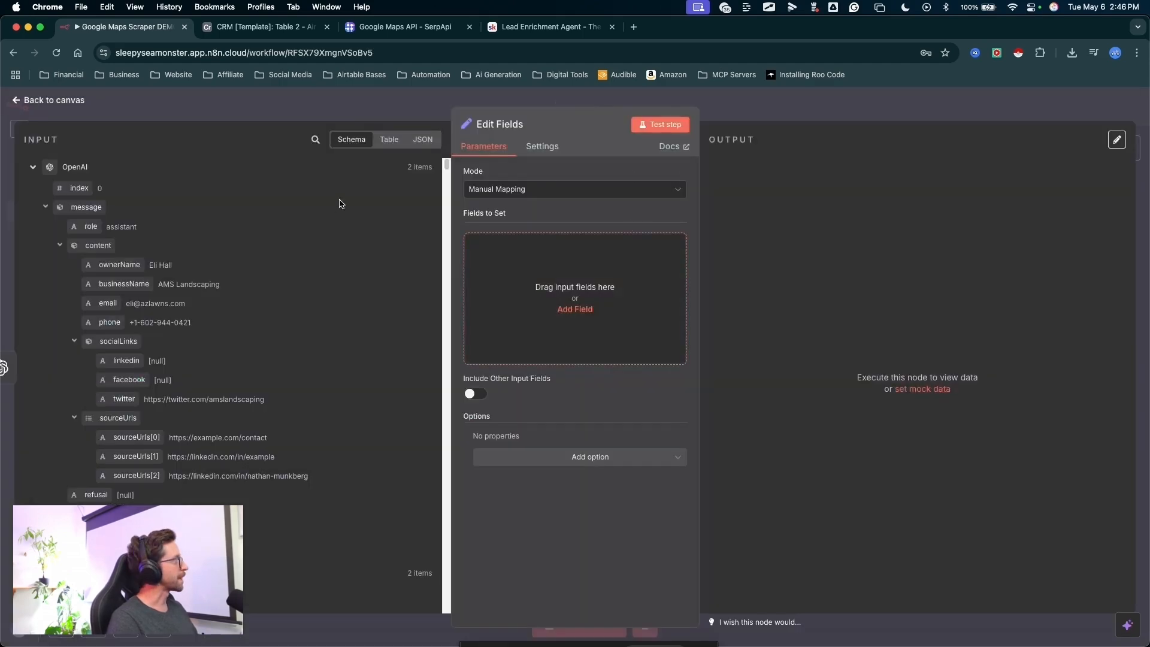
pyautogui.moveTo(340, 204)
pyautogui.mouseDown()
pyautogui.moveTo(129, 187)
pyautogui.moveTo(154, 488)
pyautogui.moveTo(118, 180)
pyautogui.moveTo(98, 163)
pyautogui.moveTo(113, 387)
pyautogui.moveTo(144, 449)
pyautogui.mouseUp()
pyautogui.press('Escape')
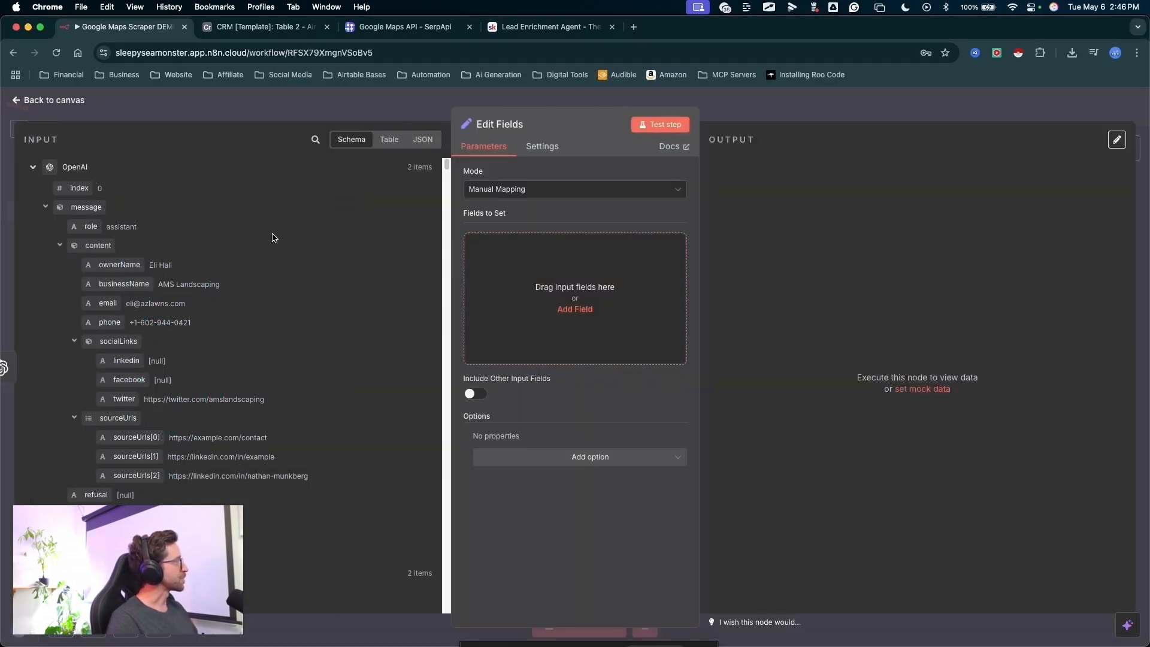
# - Map the OpenAI output's businessName into the fields to set and name the field businessName
pyautogui.moveTo(306, 194)
pyautogui.mouseDown()
pyautogui.moveTo(150, 261)
pyautogui.moveTo(145, 281)
pyautogui.moveTo(503, 270)
pyautogui.mouseUp()
pyautogui.press('Escape')
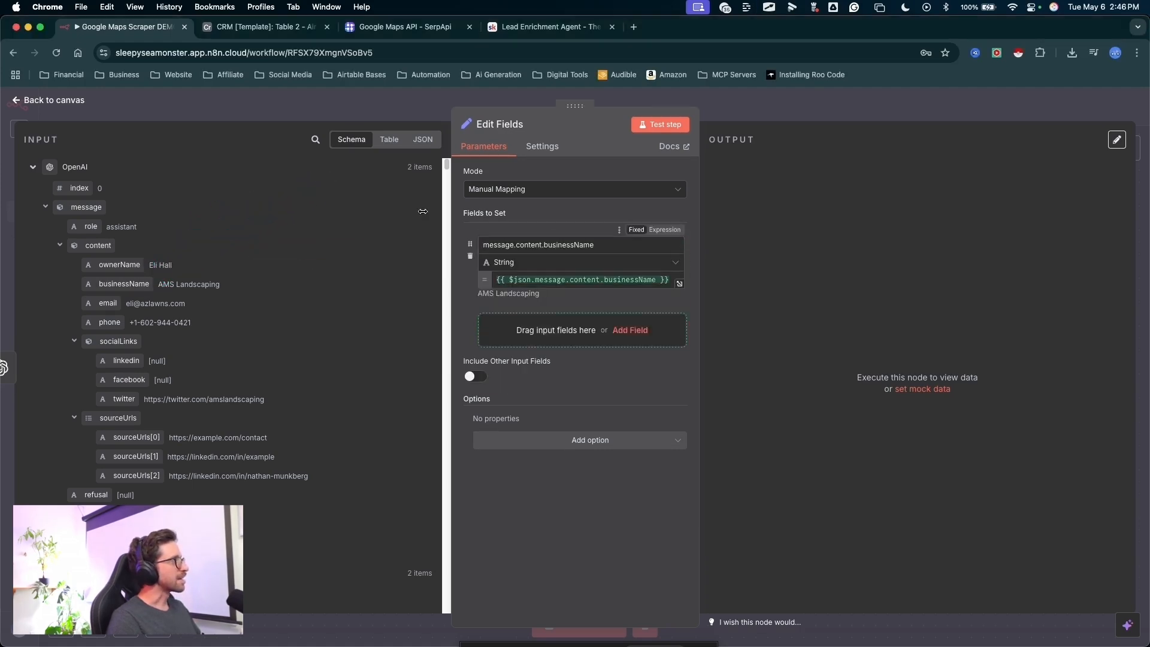
pyautogui.hotkey('ctrl', 'a')
pyautogui.click(543, 246)
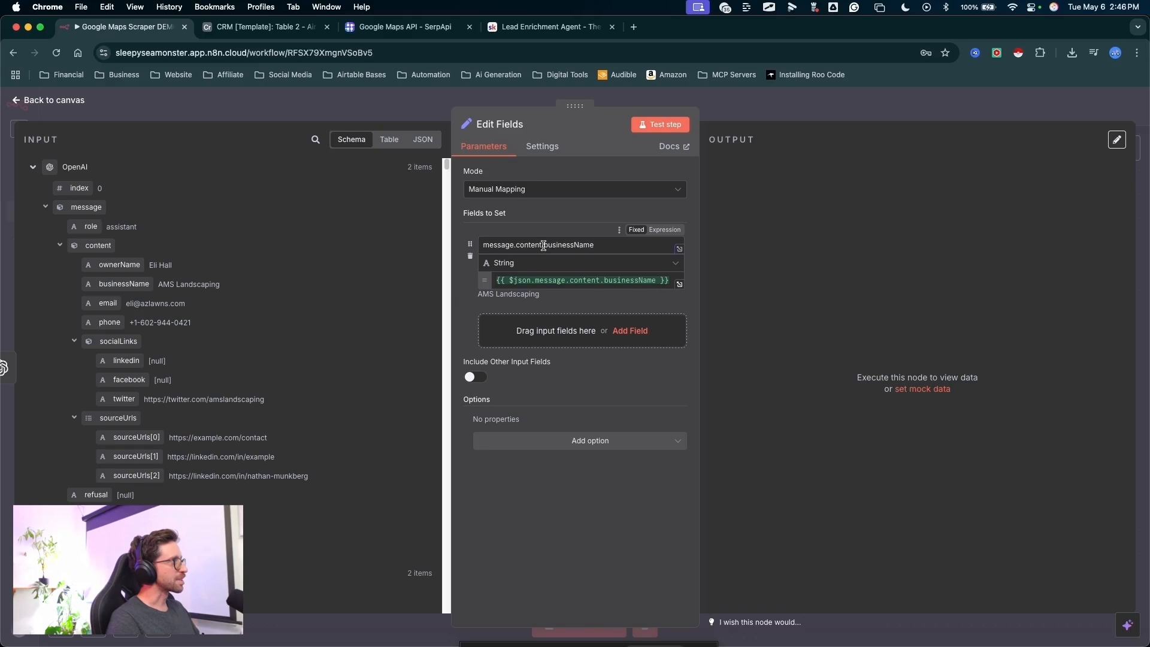
pyautogui.press('BackSpace')
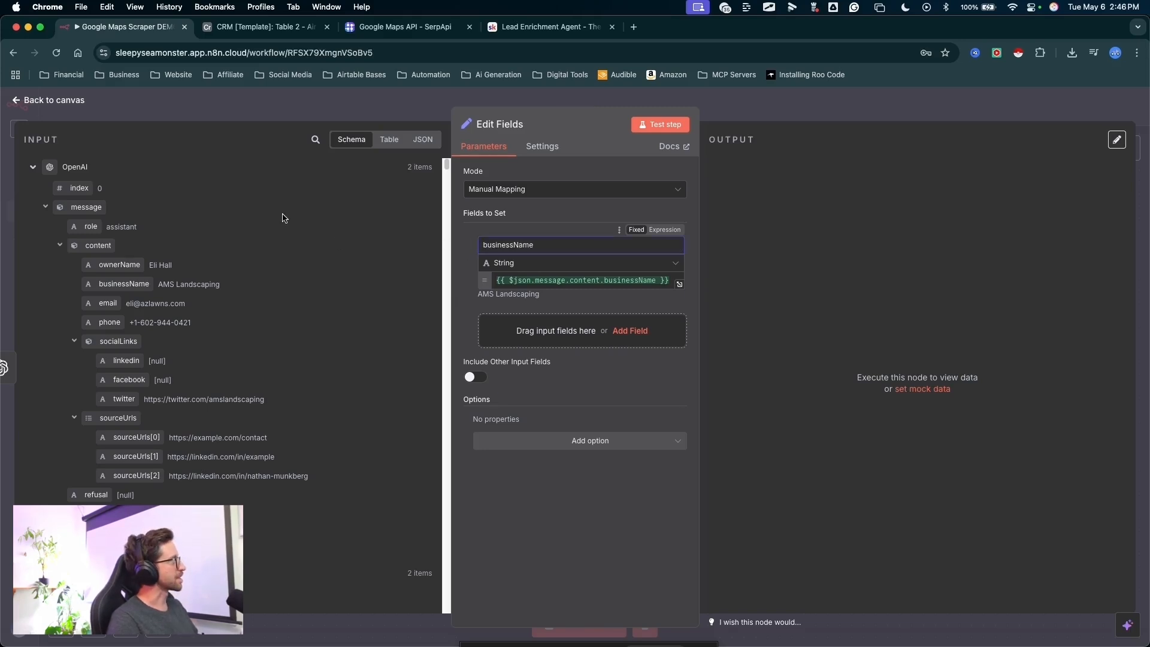
# - Map the OpenAI output's ownerName as a second field and name it ownerName
pyautogui.moveTo(246, 203)
pyautogui.mouseDown()
pyautogui.moveTo(142, 195)
pyautogui.moveTo(124, 226)
pyautogui.moveTo(69, 175)
pyautogui.moveTo(125, 442)
pyautogui.moveTo(507, 244)
pyautogui.moveTo(466, 235)
pyautogui.moveTo(481, 257)
pyautogui.mouseUp()
pyautogui.press('Escape')
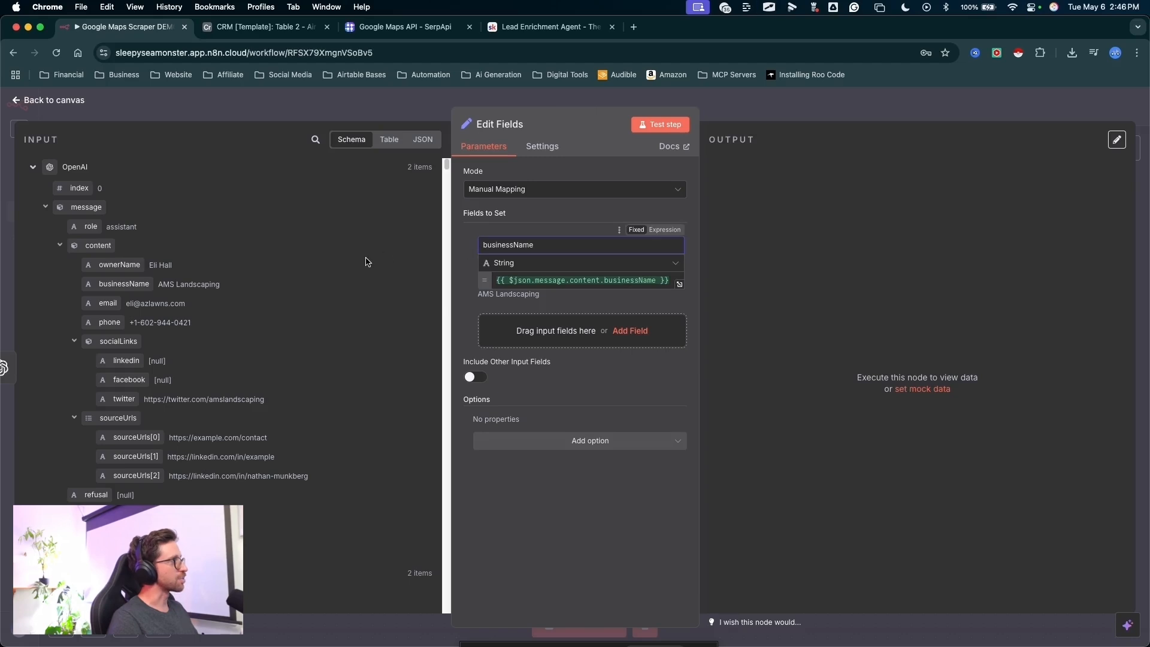
pyautogui.moveTo(251, 221)
pyautogui.mouseDown()
pyautogui.moveTo(135, 262)
pyautogui.moveTo(258, 273)
pyautogui.moveTo(515, 334)
pyautogui.moveTo(546, 315)
pyautogui.moveTo(453, 323)
pyautogui.mouseUp()
pyautogui.press('Escape')
pyautogui.press('BackSpace')
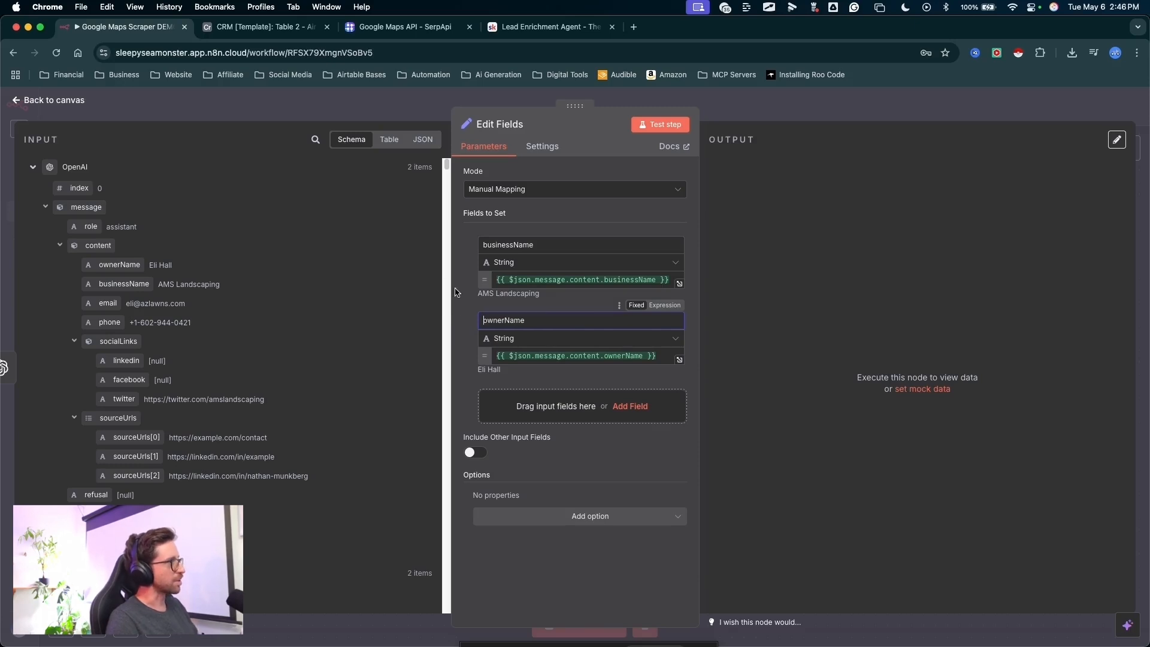
# - Map the OpenAI output's email and phone as further fields, naming them ownerEmail and ownerPhone
pyautogui.moveTo(334, 217)
pyautogui.mouseDown()
pyautogui.moveTo(116, 283)
pyautogui.moveTo(98, 302)
pyautogui.moveTo(500, 399)
pyautogui.moveTo(486, 393)
pyautogui.mouseUp()
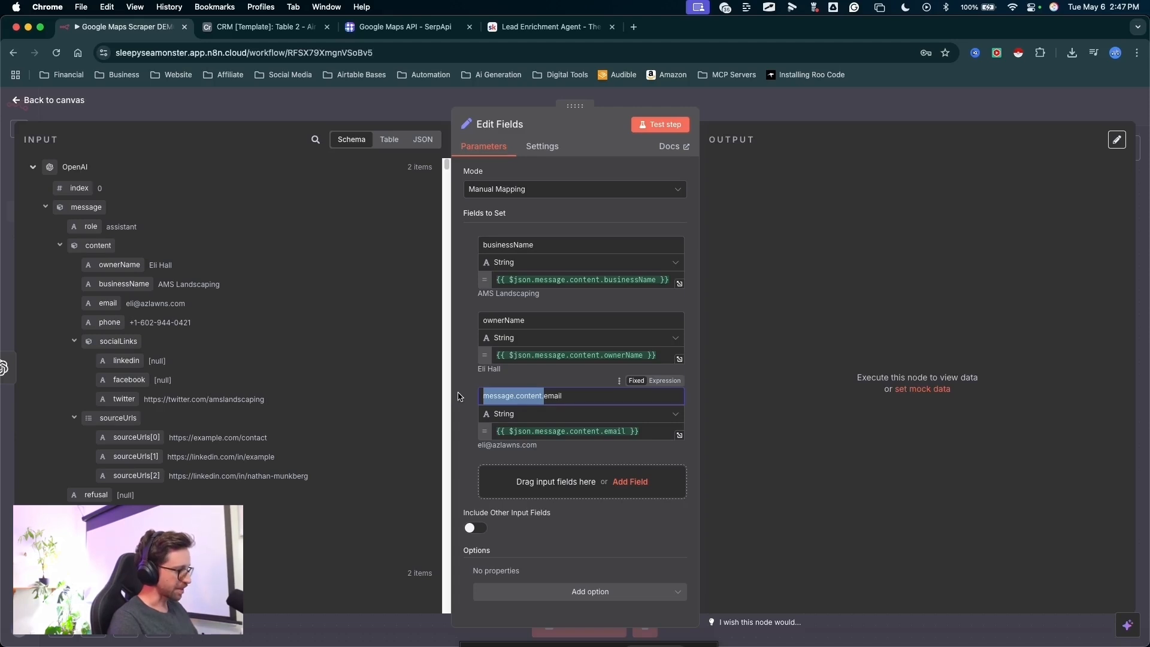
pyautogui.write('ownerEmail')
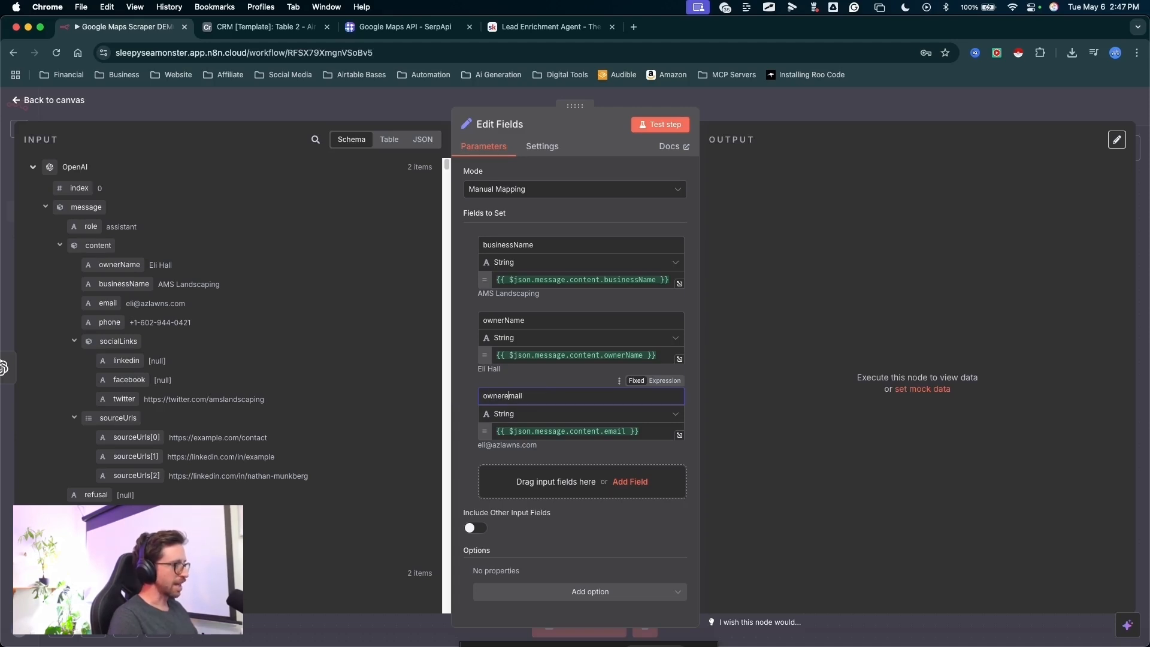
pyautogui.moveTo(534, 304); pyautogui.dragTo(511, 355)
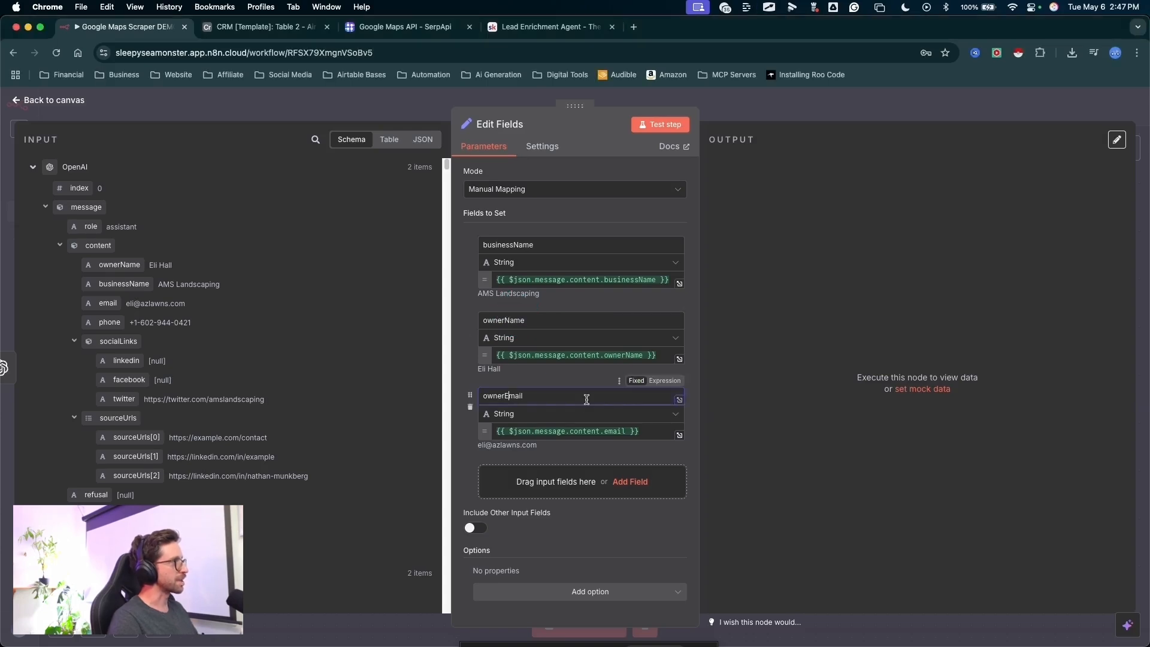
pyautogui.moveTo(321, 272)
pyautogui.mouseDown()
pyautogui.moveTo(123, 327)
pyautogui.moveTo(435, 444)
pyautogui.moveTo(513, 487)
pyautogui.moveTo(483, 472)
pyautogui.mouseUp()
pyautogui.write('Owner')
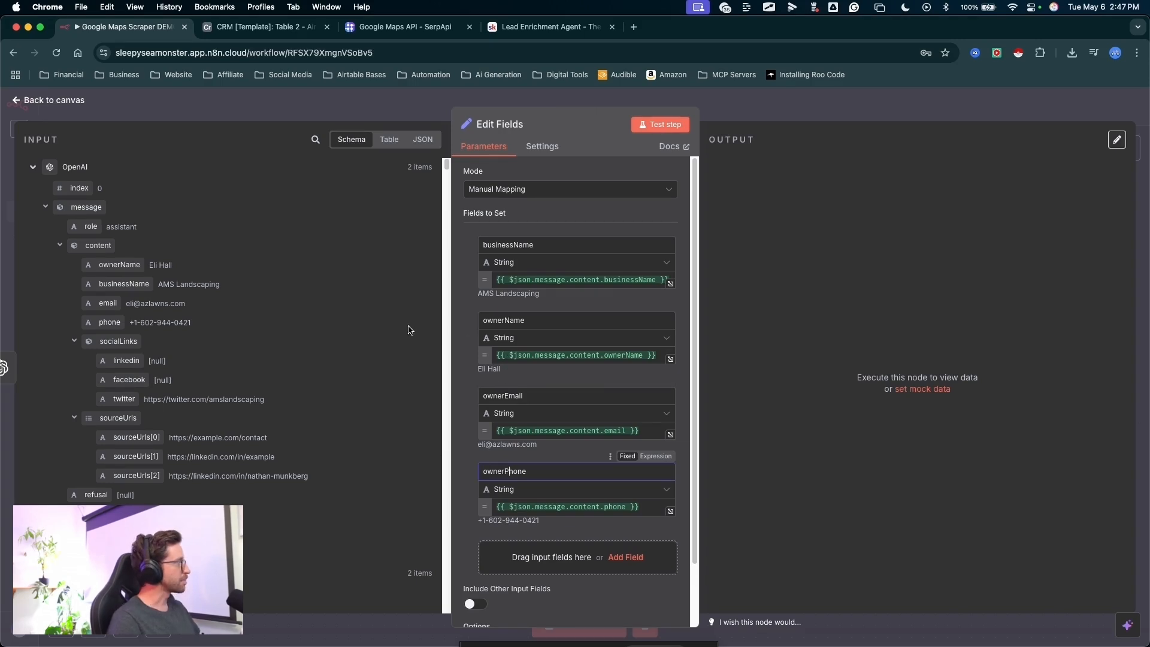
# - Add the place_id and rating values from the Limit node's data to the fields to set
pyautogui.moveTo(255, 310)
pyautogui.mouseDown()
pyautogui.moveTo(139, 395)
pyautogui.moveTo(288, 470)
pyautogui.moveTo(185, 471)
pyautogui.moveTo(196, 479)
pyautogui.mouseUp()
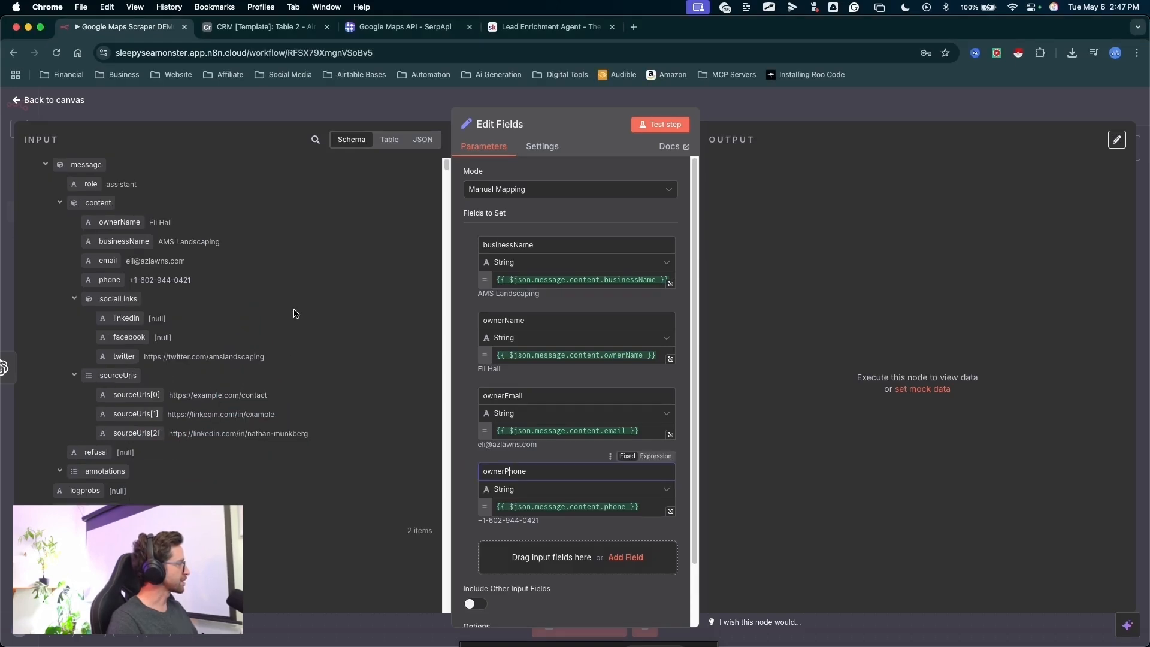
pyautogui.scroll(-5, 295, 314)
pyautogui.scroll(-5, 322, 301)
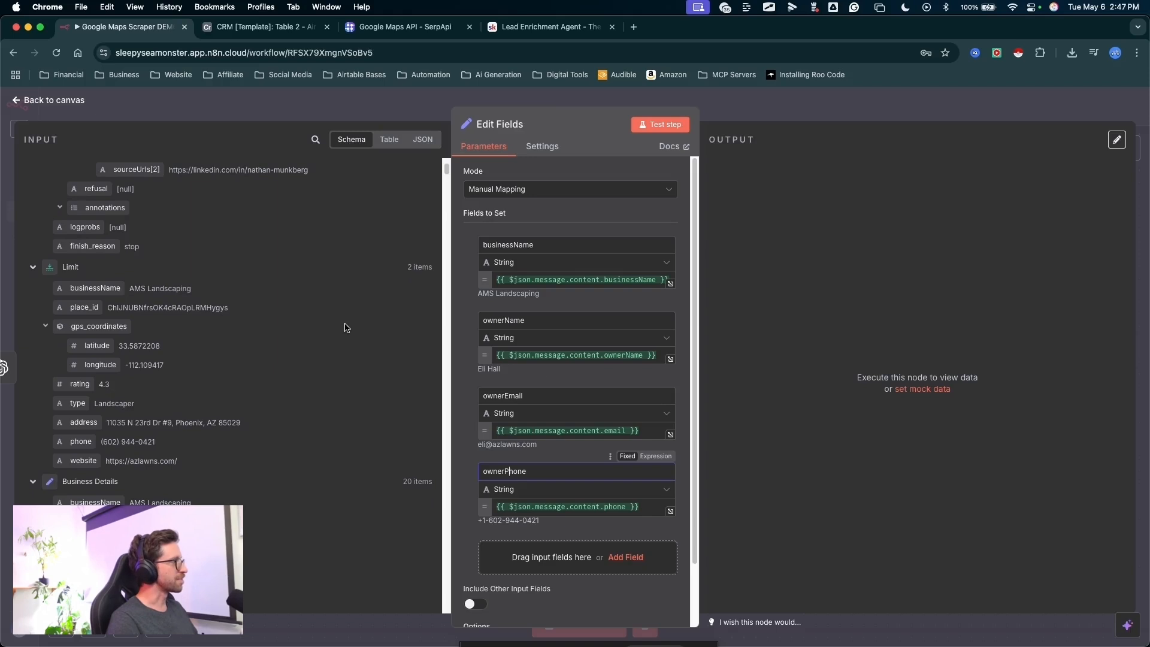
pyautogui.scroll(-3, 621, 386)
pyautogui.moveTo(335, 377); pyautogui.dragTo(501, 489)
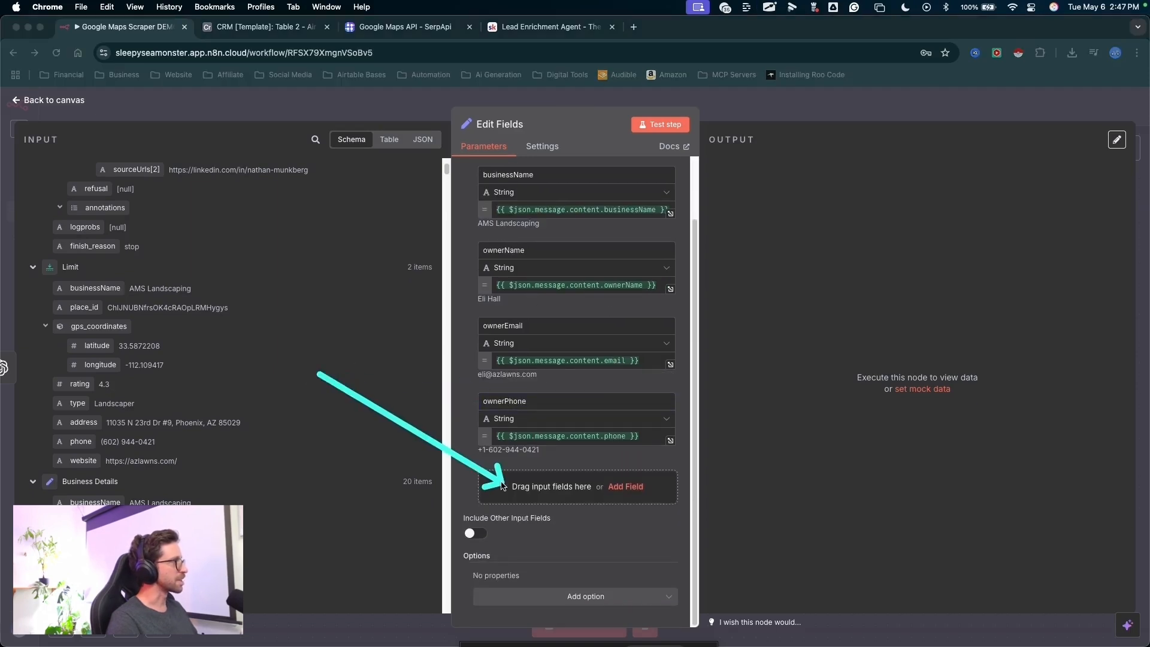
pyautogui.moveTo(372, 262); pyautogui.dragTo(103, 309)
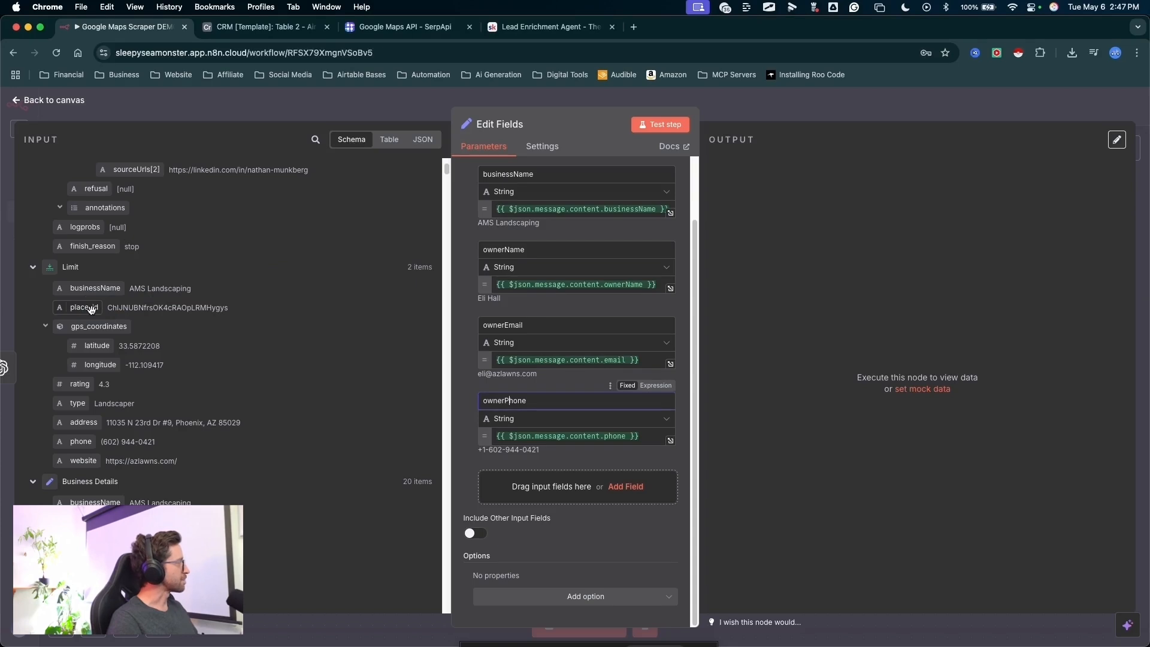
pyautogui.moveTo(85, 310); pyautogui.dragTo(528, 491)
pyautogui.scroll(-3, 139, 310)
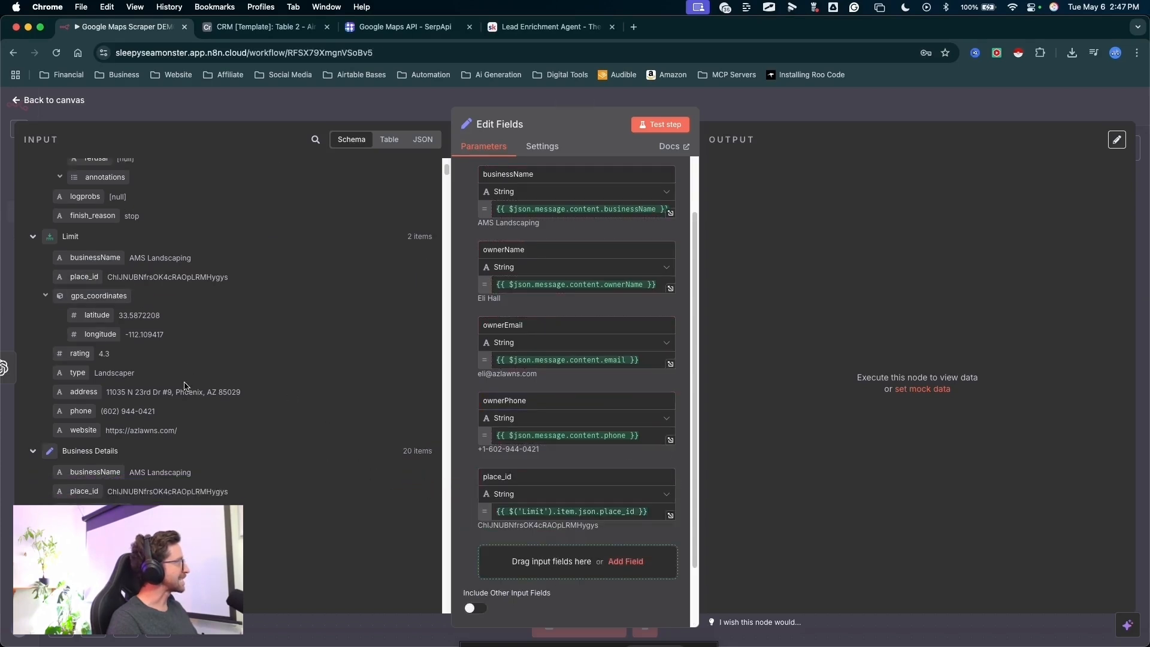
pyautogui.moveTo(77, 292); pyautogui.dragTo(515, 558)
pyautogui.scroll(-5, 316, 360)
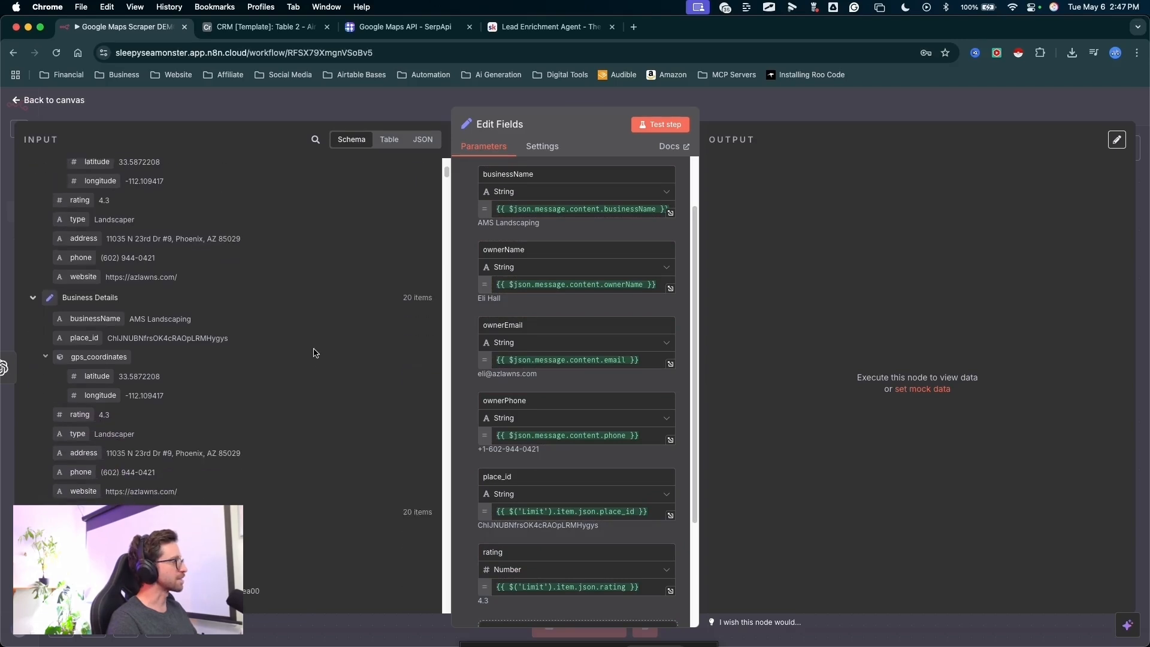
# - Add the Limit node's type, address, phone and website values to the fields to set
pyautogui.press('Escape')
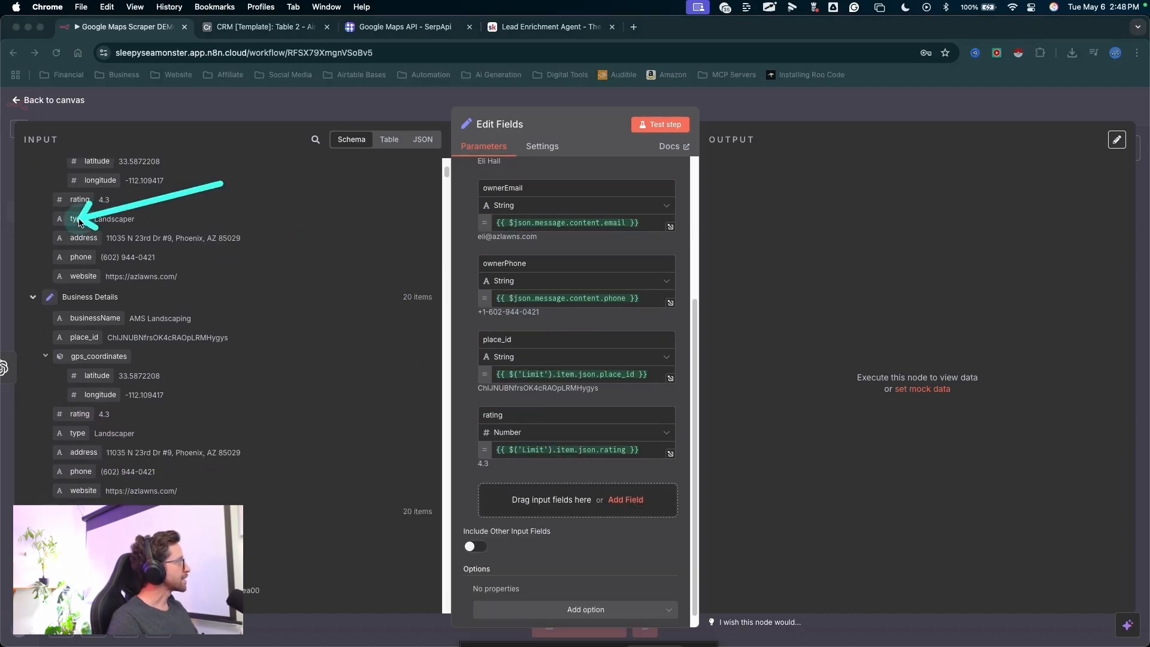
pyautogui.moveTo(77, 219); pyautogui.dragTo(578, 500)
pyautogui.moveTo(83, 238)
pyautogui.mouseDown()
pyautogui.moveTo(494, 457)
pyautogui.moveTo(526, 491)
pyautogui.mouseUp()
pyautogui.scroll(-2, 280, 301)
pyautogui.moveTo(301, 243)
pyautogui.mouseDown()
pyautogui.moveTo(98, 216)
pyautogui.moveTo(570, 485)
pyautogui.moveTo(574, 558)
pyautogui.mouseUp()
# - Rename the Edit Fields node to Enriched Lead
pyautogui.scroll(5, 614, 414)
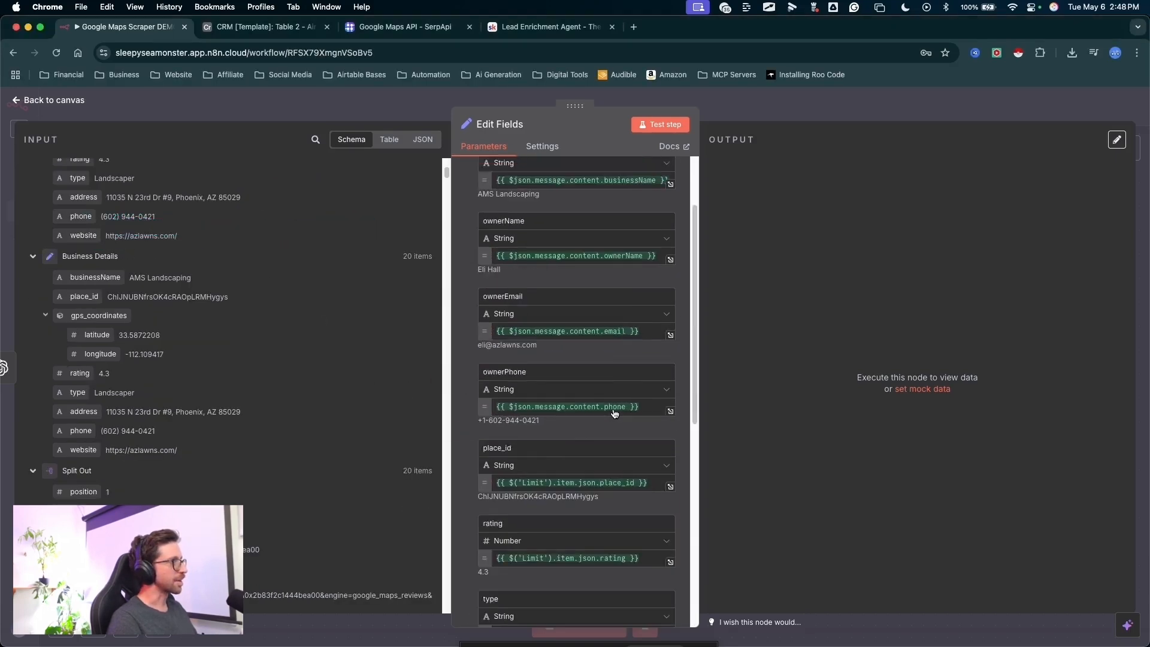
pyautogui.scroll(2, 614, 414)
pyautogui.click(519, 125)
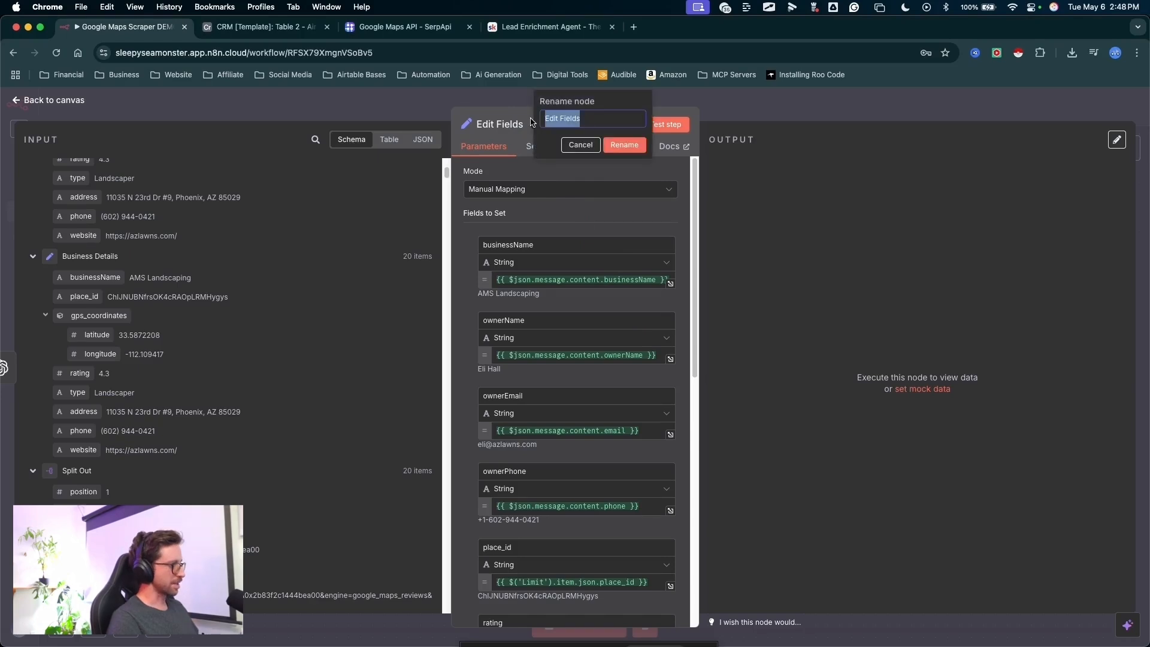
pyautogui.click(625, 145)
# - Test the Enriched Lead node and examine all columns of its output table
pyautogui.click(661, 125)
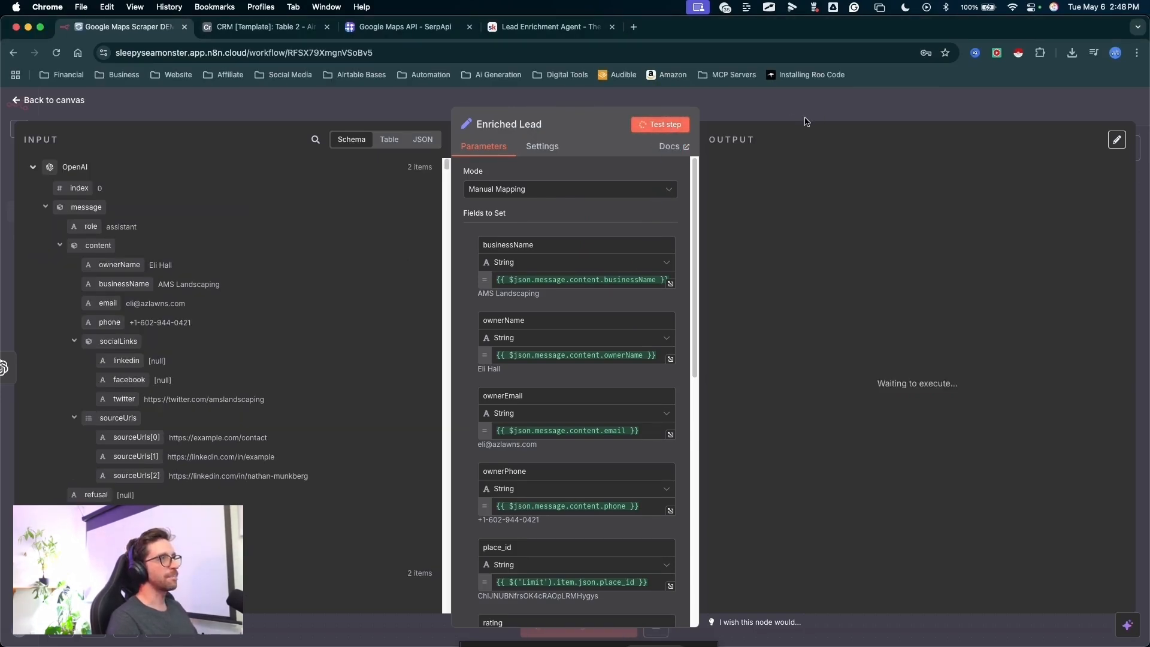
pyautogui.moveTo(864, 105)
pyautogui.mouseDown()
pyautogui.moveTo(792, 267)
pyautogui.moveTo(775, 264)
pyautogui.moveTo(1011, 263)
pyautogui.mouseUp()
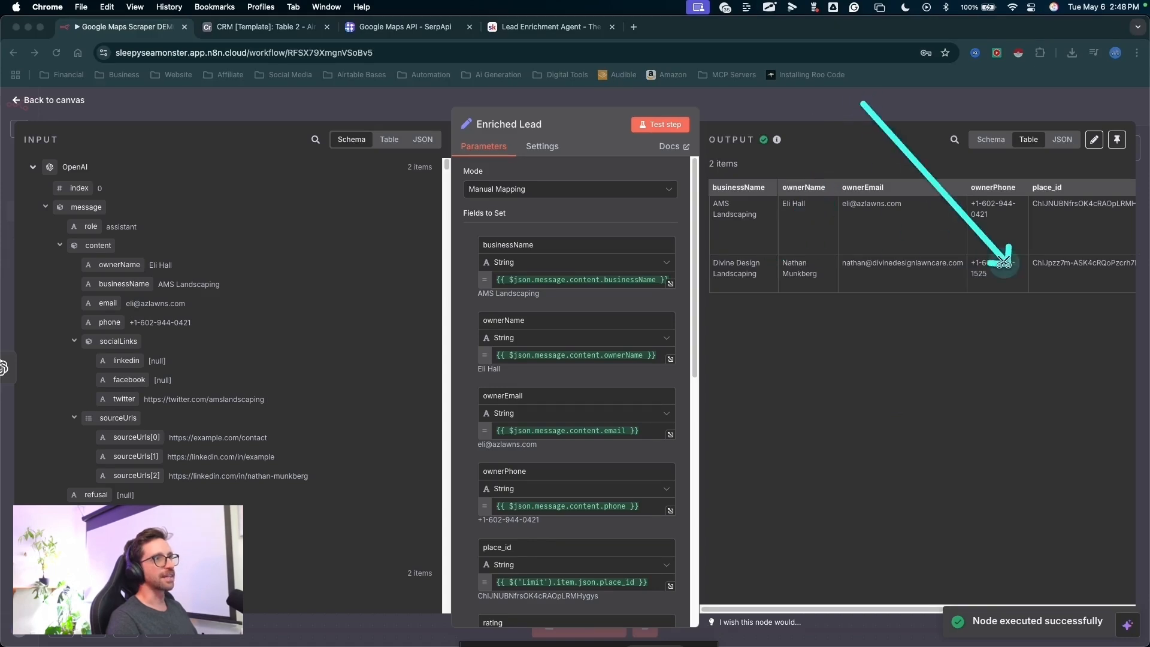
pyautogui.press('Escape')
pyautogui.hscroll(5, 897, 273)
pyautogui.moveTo(823, 365); pyautogui.dragTo(809, 108)
pyautogui.press('Escape')
# - Return to the canvas and add a Code node after the Enriched Lead node
pyautogui.click(809, 108)
pyautogui.hscroll(2, 801, 217)
pyautogui.moveTo(774, 179); pyautogui.dragTo(597, 327)
pyautogui.press('Escape')
pyautogui.click(582, 332)
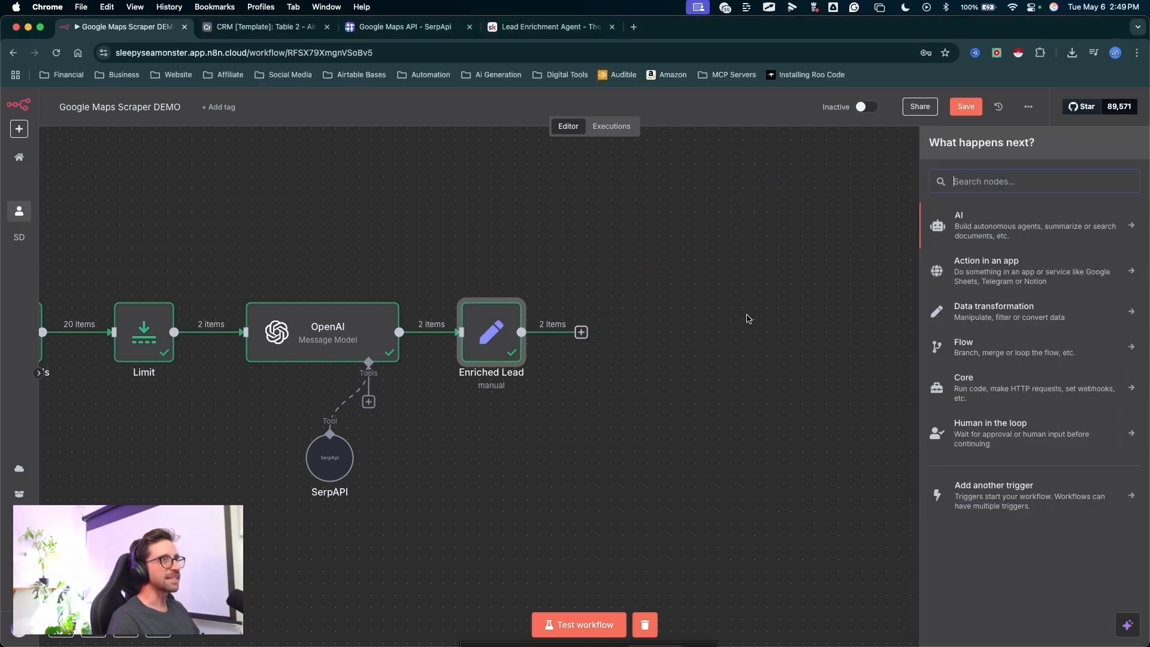
pyautogui.write('code')
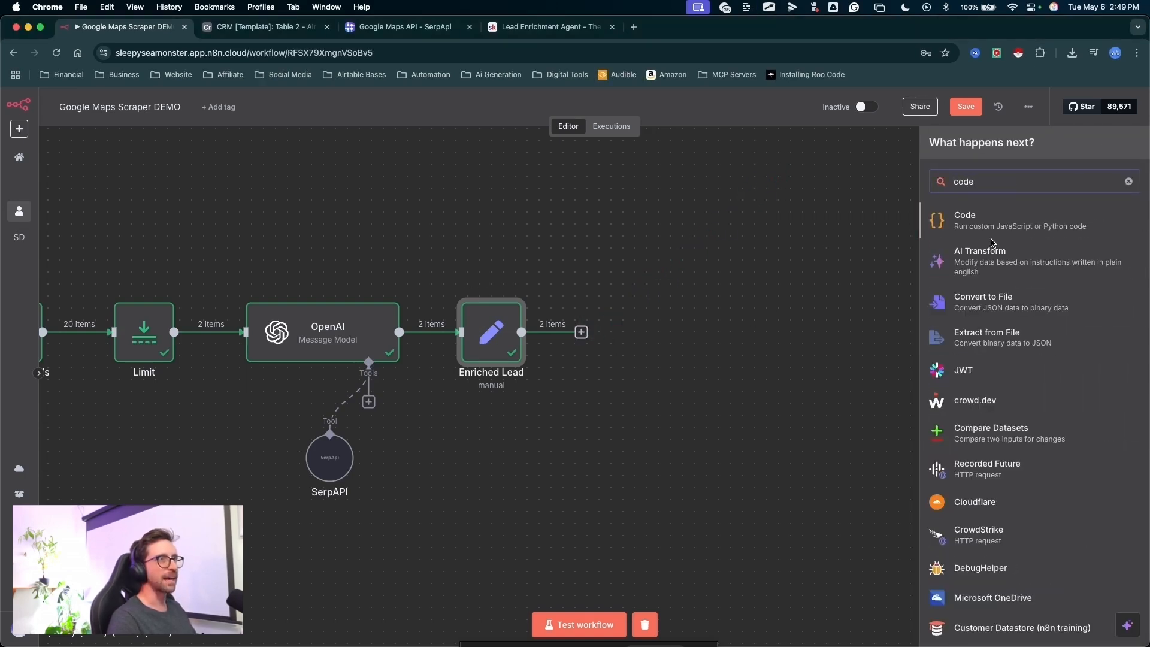
pyautogui.click(970, 224)
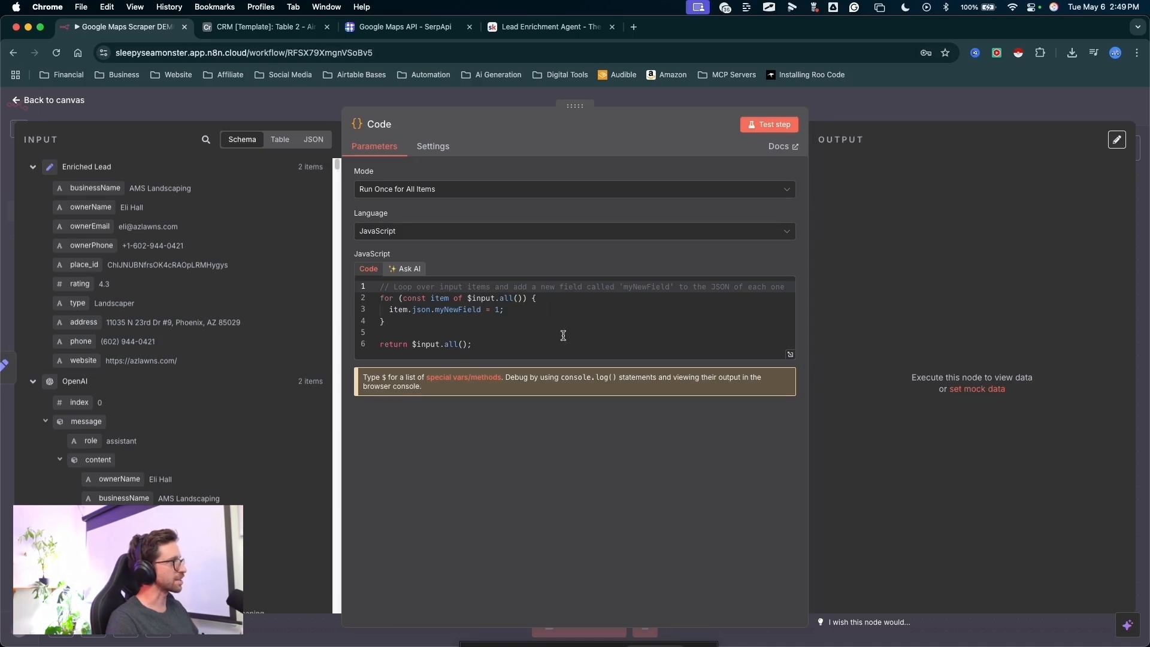
# - Switch to the Skool classroom and examine the "Code Node - clean email" snippet under Nodes & Modules
pyautogui.moveTo(676, 311); pyautogui.dragTo(471, 317)
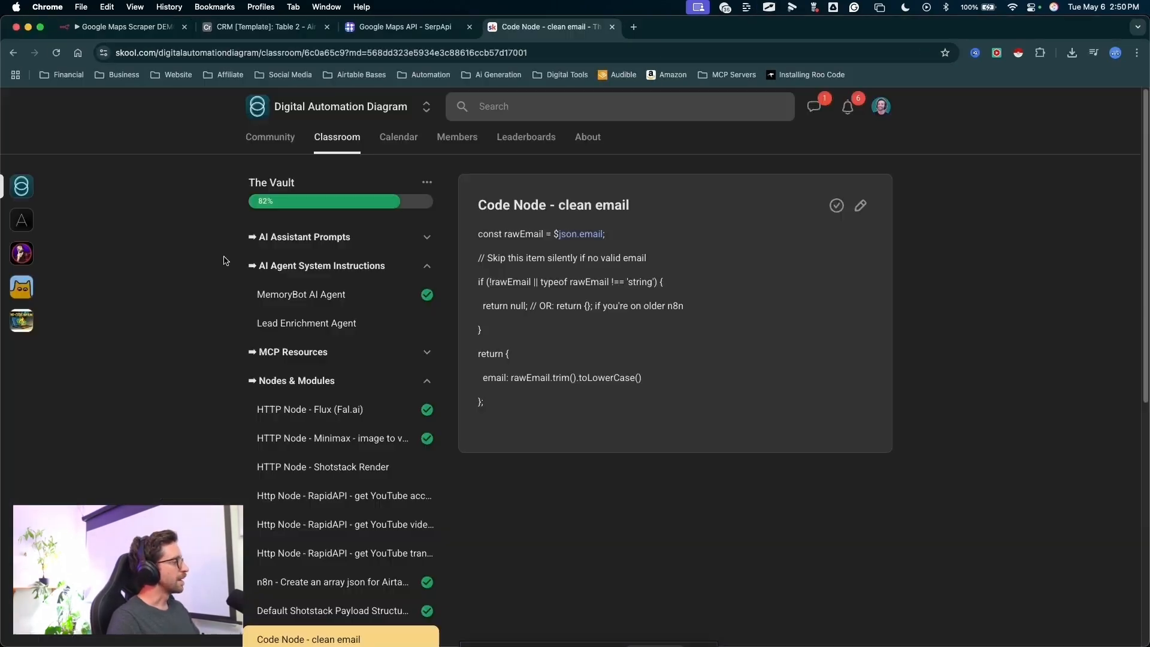
pyautogui.scroll(-3, 209, 260)
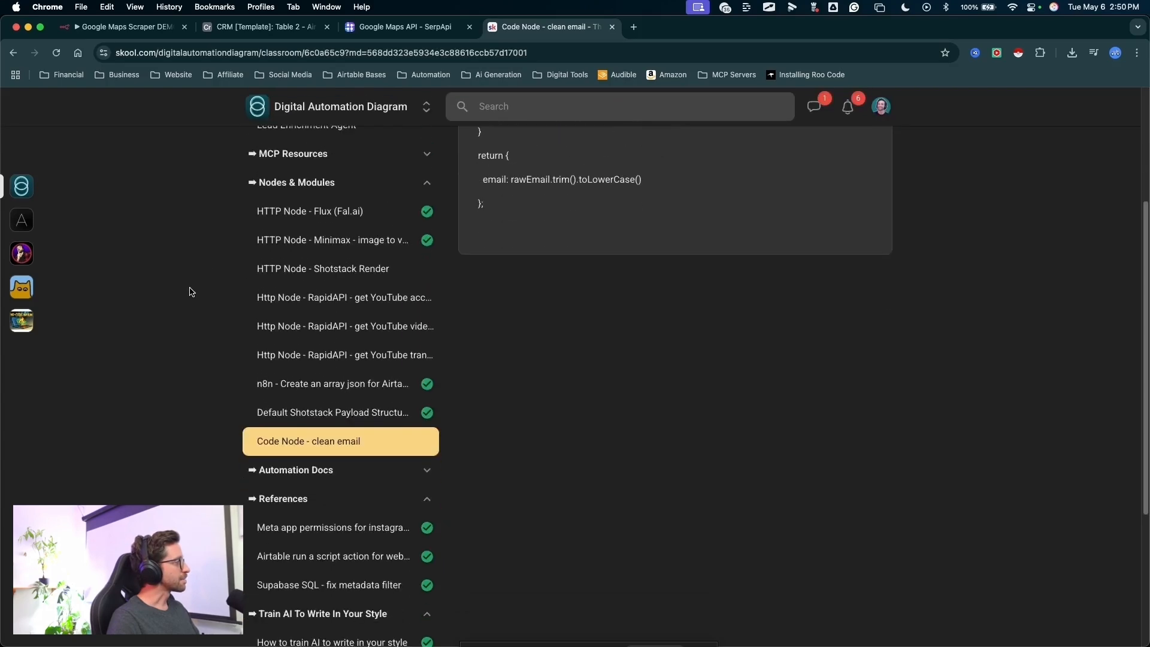
pyautogui.scroll(-1, 192, 292)
pyautogui.hotkey('ctrl', 'a')
pyautogui.moveTo(172, 266)
pyautogui.mouseDown()
pyautogui.moveTo(258, 392)
pyautogui.moveTo(333, 395)
pyautogui.mouseUp()
pyautogui.press('Escape')
pyautogui.scroll(3, 600, 324)
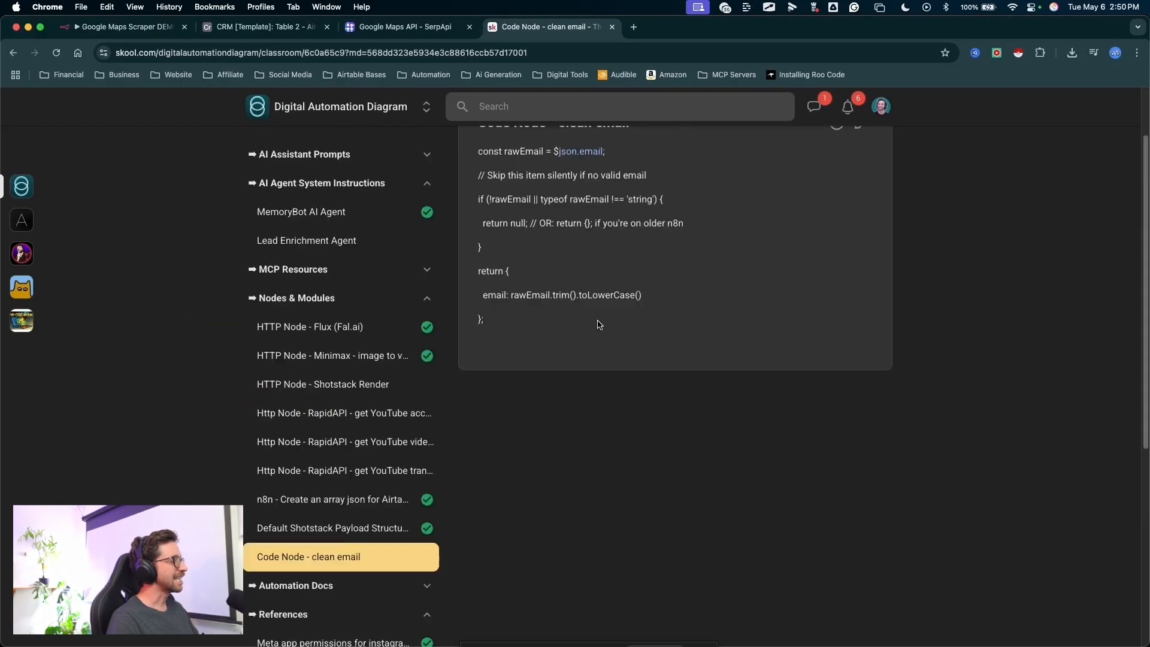
pyautogui.scroll(2, 601, 325)
pyautogui.hotkey('ctrl', 'a')
pyautogui.moveTo(809, 256); pyautogui.dragTo(590, 201)
pyautogui.press('Escape')
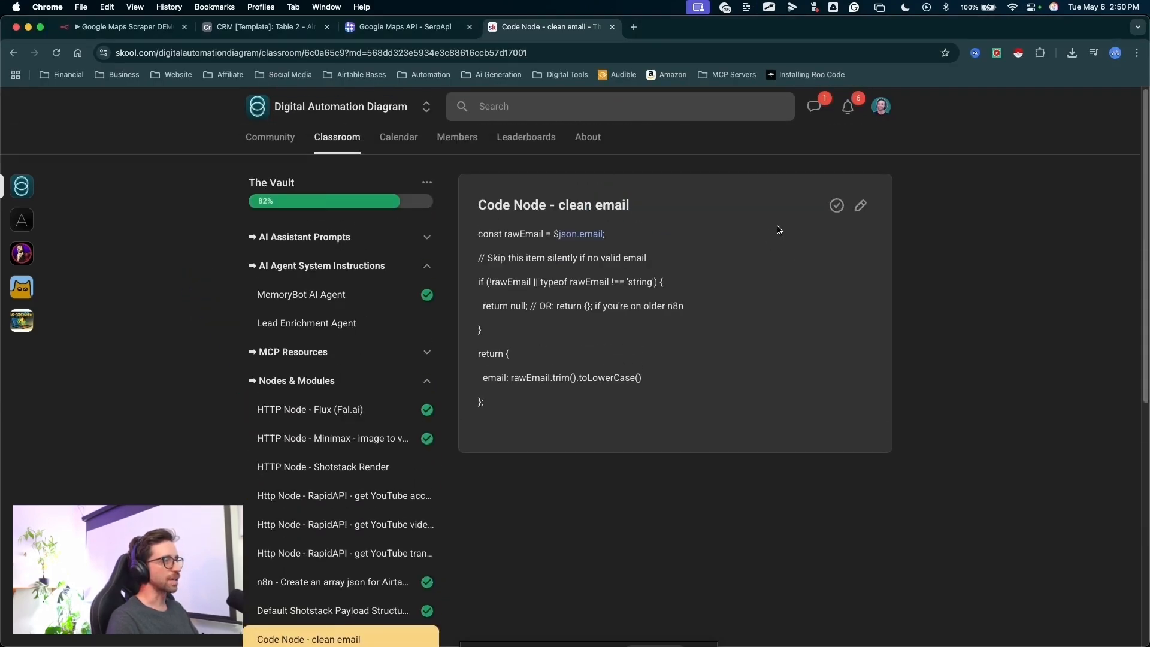
pyautogui.hotkey('ctrl', 'a')
pyautogui.moveTo(735, 403)
pyautogui.mouseDown()
pyautogui.moveTo(525, 396)
pyautogui.moveTo(545, 403)
pyautogui.moveTo(619, 291)
pyautogui.moveTo(548, 288)
pyautogui.mouseUp()
pyautogui.press('Escape')
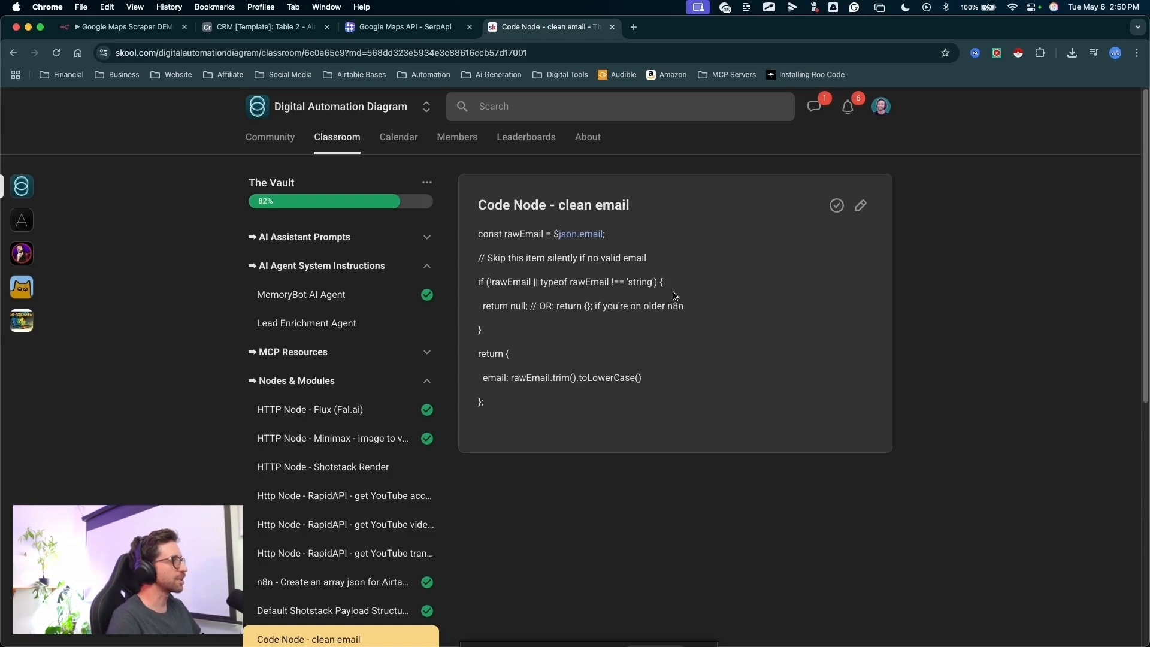
# - Copy the whole clean email snippet and replace the n8n Code node's default JavaScript with it
pyautogui.moveTo(508, 407); pyautogui.dragTo(476, 223)
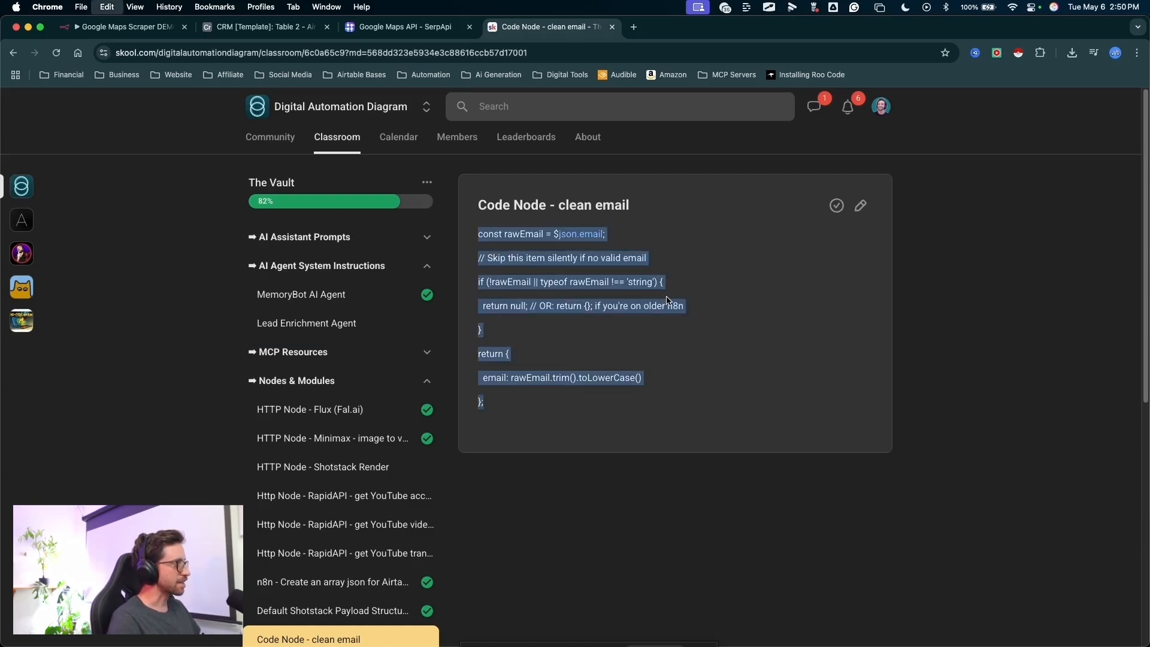
pyautogui.click(137, 27)
pyautogui.moveTo(604, 370)
pyautogui.mouseDown()
pyautogui.moveTo(458, 219)
pyautogui.moveTo(415, 192)
pyautogui.mouseUp()
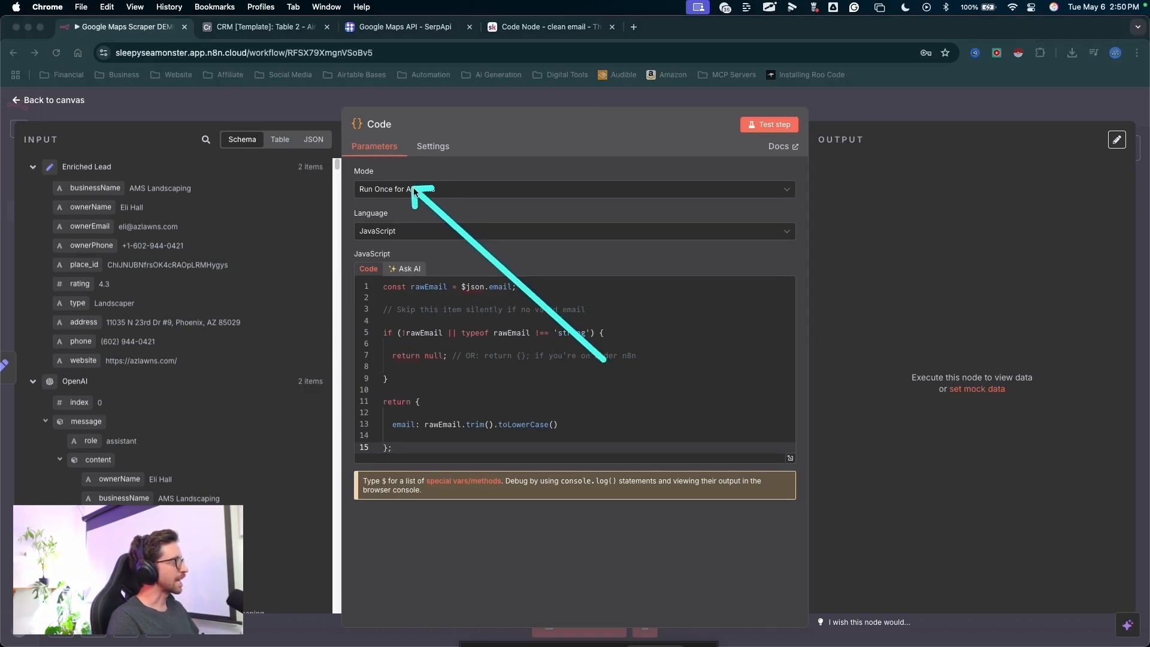
# - Set the Code node's mode to Run Once for Each Item
pyautogui.click(413, 189)
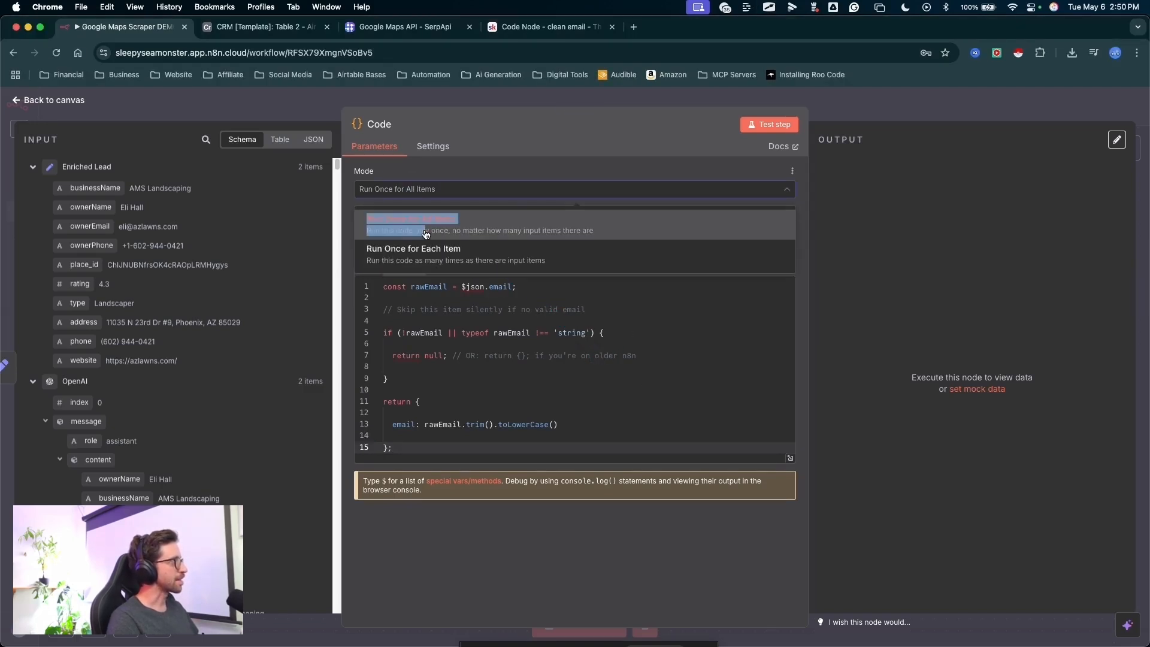
pyautogui.click(406, 260)
pyautogui.moveTo(514, 290); pyautogui.dragTo(424, 179)
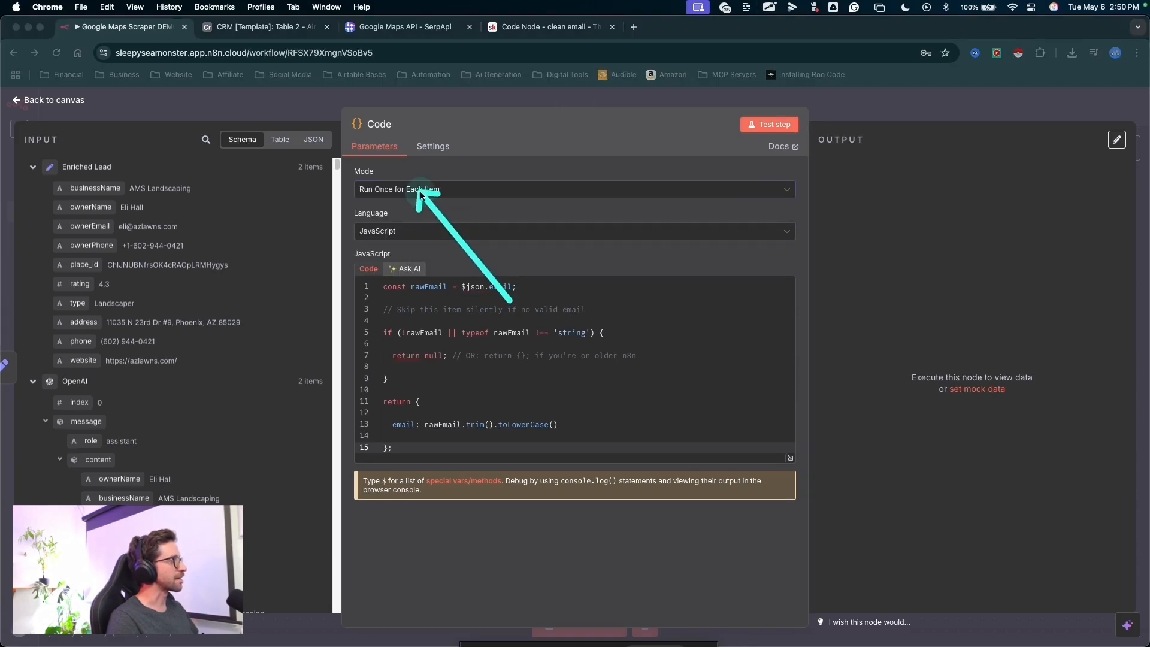
# - Test the Code node with the pasted script and compare its email field reference with the Enriched Lead fields
pyautogui.moveTo(713, 359)
pyautogui.mouseDown()
pyautogui.moveTo(766, 135)
pyautogui.moveTo(951, 358)
pyautogui.mouseUp()
pyautogui.press('Escape')
pyautogui.click(769, 118)
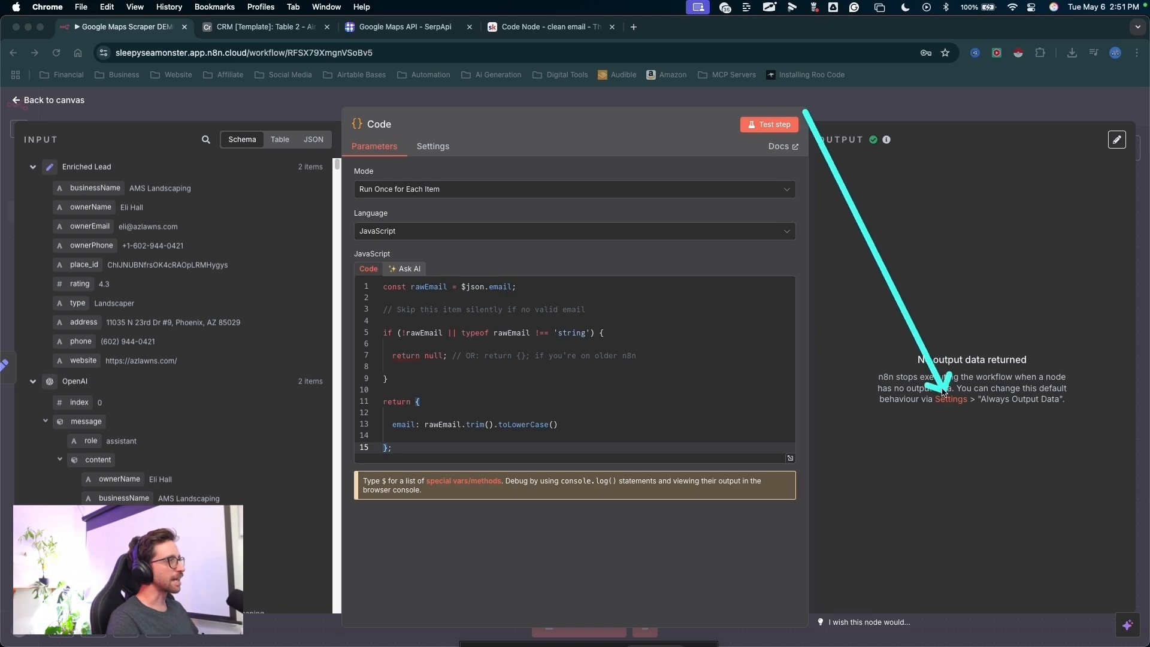
pyautogui.press('Escape')
pyautogui.moveTo(507, 412); pyautogui.dragTo(504, 299)
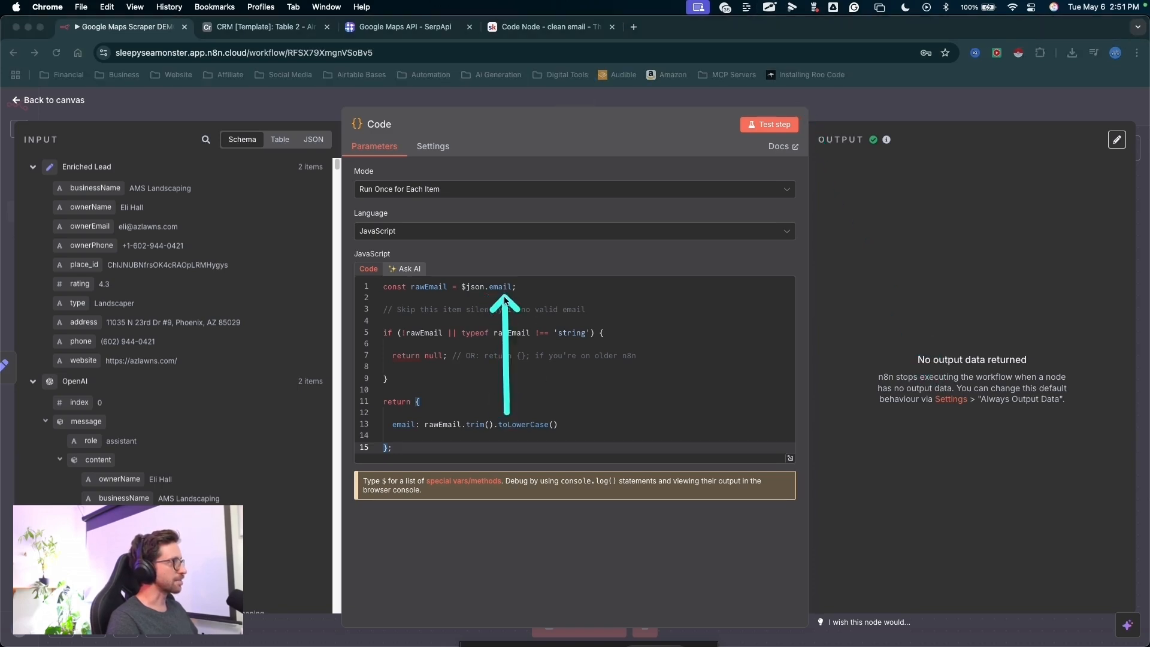
pyautogui.moveTo(311, 388); pyautogui.dragTo(66, 220)
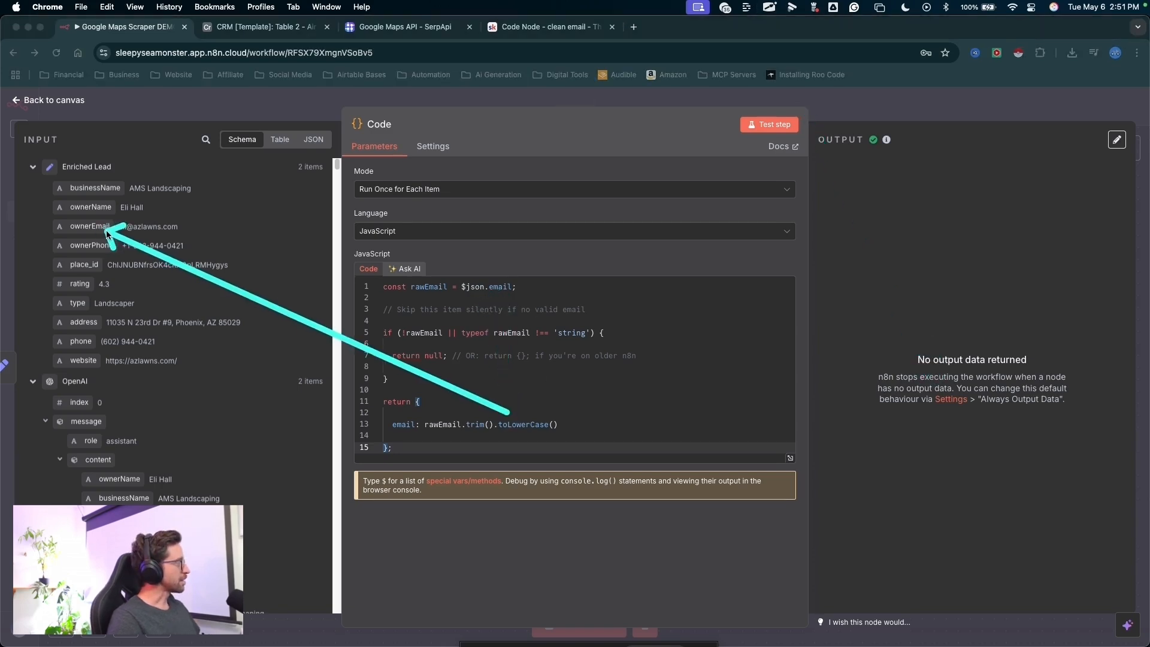
pyautogui.press('Escape')
# - Change the field reference in the script's first line to $json.ownerEmail
pyautogui.click(490, 287)
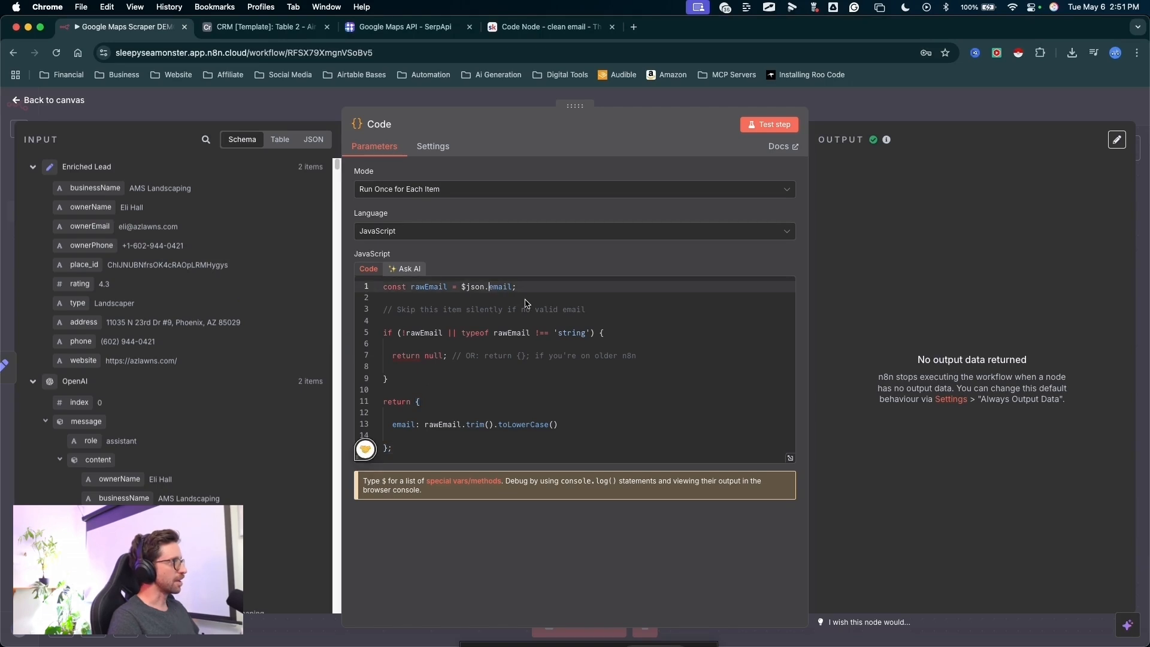
pyautogui.write('owner')
pyautogui.press('Right')
pyautogui.press('BackSpace')
pyautogui.write('E')
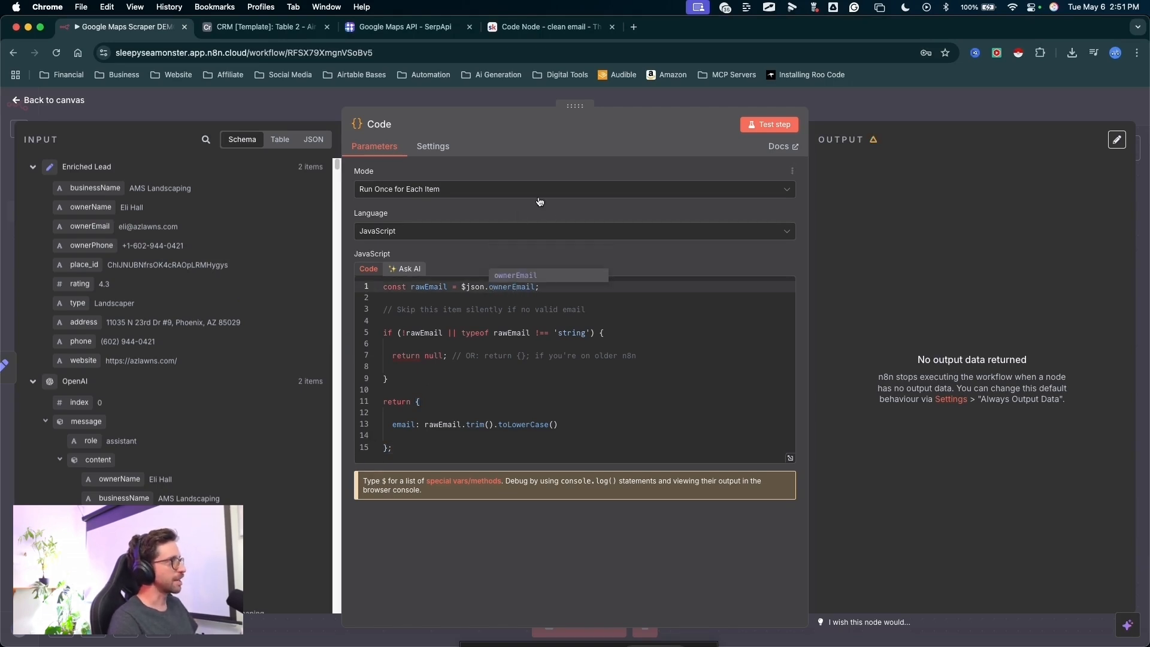
pyautogui.hotkey('ctrl', 'a')
pyautogui.moveTo(588, 202); pyautogui.dragTo(510, 284)
pyautogui.press('Escape')
pyautogui.hotkey('ctrl', 'a')
# - Test the Code node with the corrected reference and examine the cleaned emails in its output
pyautogui.moveTo(690, 365); pyautogui.dragTo(762, 132)
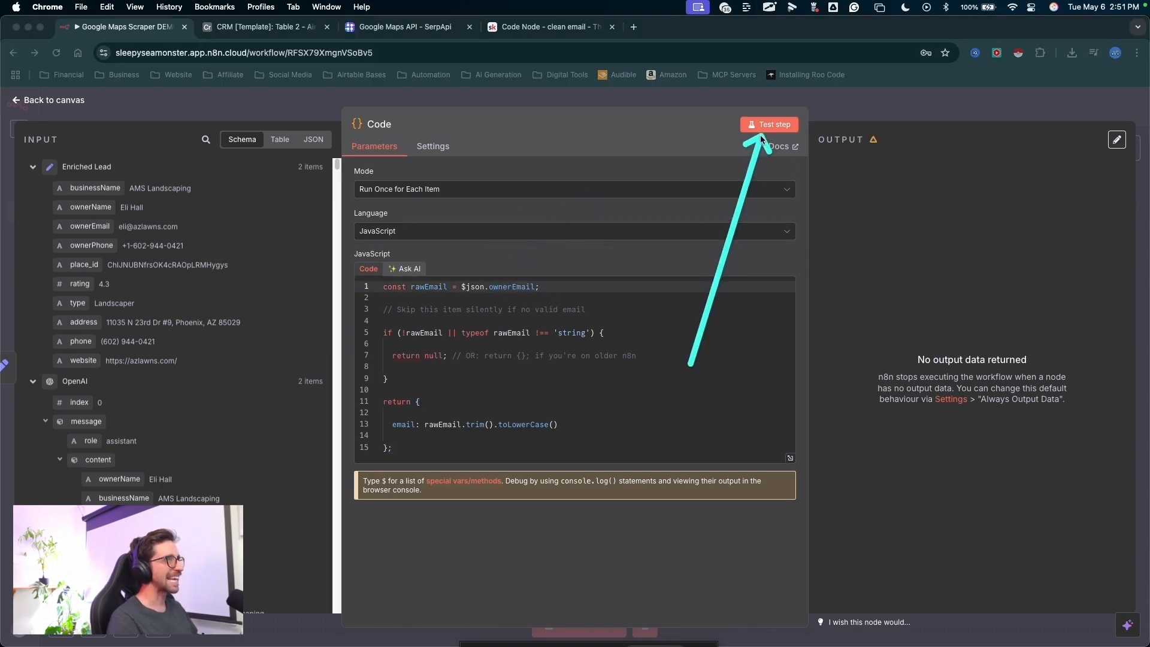
pyautogui.press('Escape')
pyautogui.click(763, 131)
pyautogui.hotkey('ctrl', 'a')
pyautogui.moveTo(915, 109)
pyautogui.mouseDown()
pyautogui.moveTo(931, 250)
pyautogui.moveTo(868, 213)
pyautogui.mouseUp()
pyautogui.press('Escape')
pyautogui.hotkey('ctrl', 'a')
pyautogui.moveTo(1055, 279)
pyautogui.mouseDown()
pyautogui.moveTo(618, 270)
pyautogui.moveTo(501, 393)
pyautogui.moveTo(569, 376)
pyautogui.moveTo(638, 329)
pyautogui.moveTo(432, 380)
pyautogui.moveTo(483, 422)
pyautogui.moveTo(522, 422)
pyautogui.moveTo(514, 426)
pyautogui.moveTo(558, 362)
pyautogui.mouseUp()
pyautogui.press('Escape')
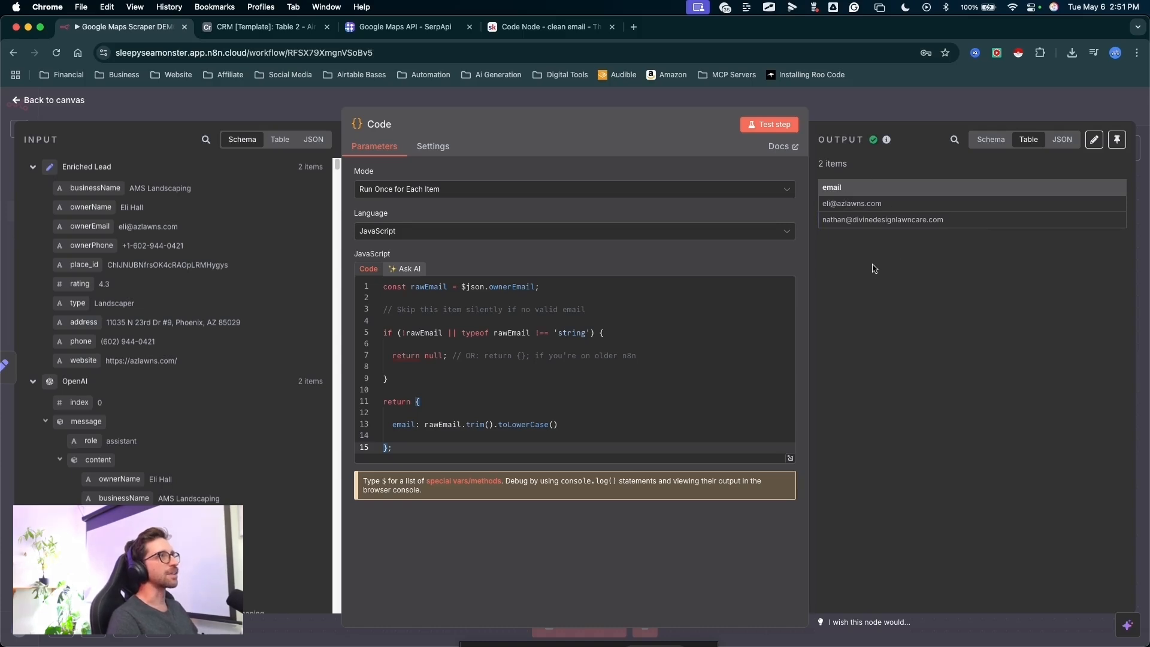
pyautogui.moveTo(865, 346)
pyautogui.mouseDown()
pyautogui.moveTo(857, 217)
pyautogui.moveTo(827, 217)
pyautogui.moveTo(843, 201)
pyautogui.mouseUp()
pyautogui.press('Escape')
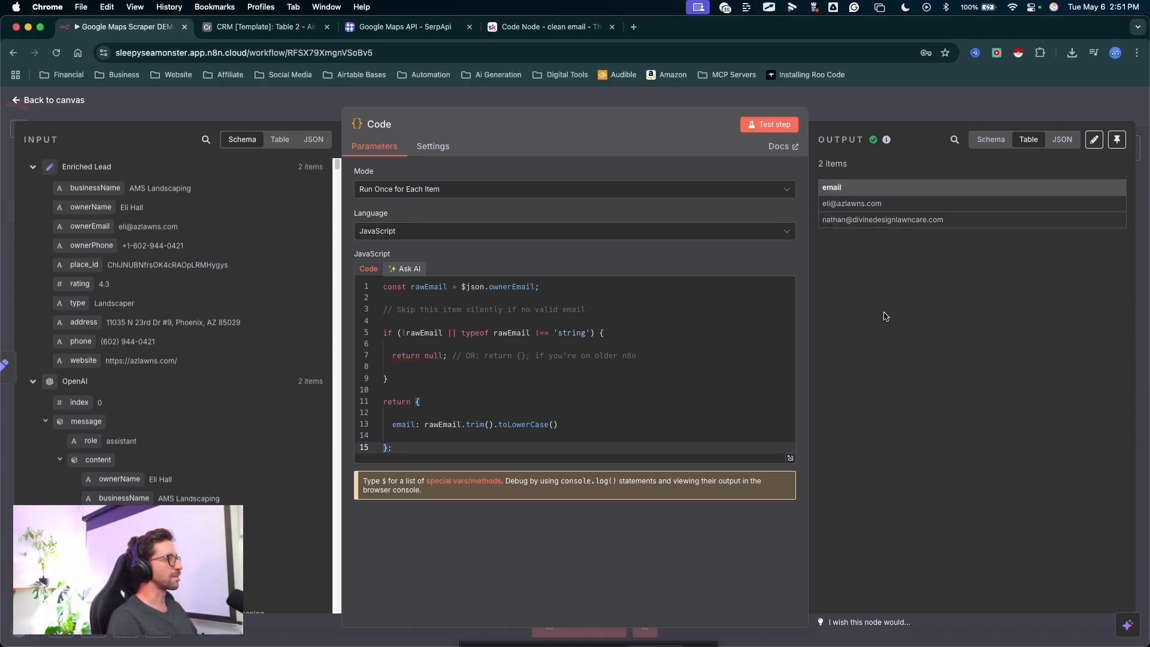
# - Return to the canvas and add an HTTP Request node after the Code node
pyautogui.moveTo(853, 148); pyautogui.dragTo(842, 18)
pyautogui.press('Escape')
pyautogui.press('Escape')
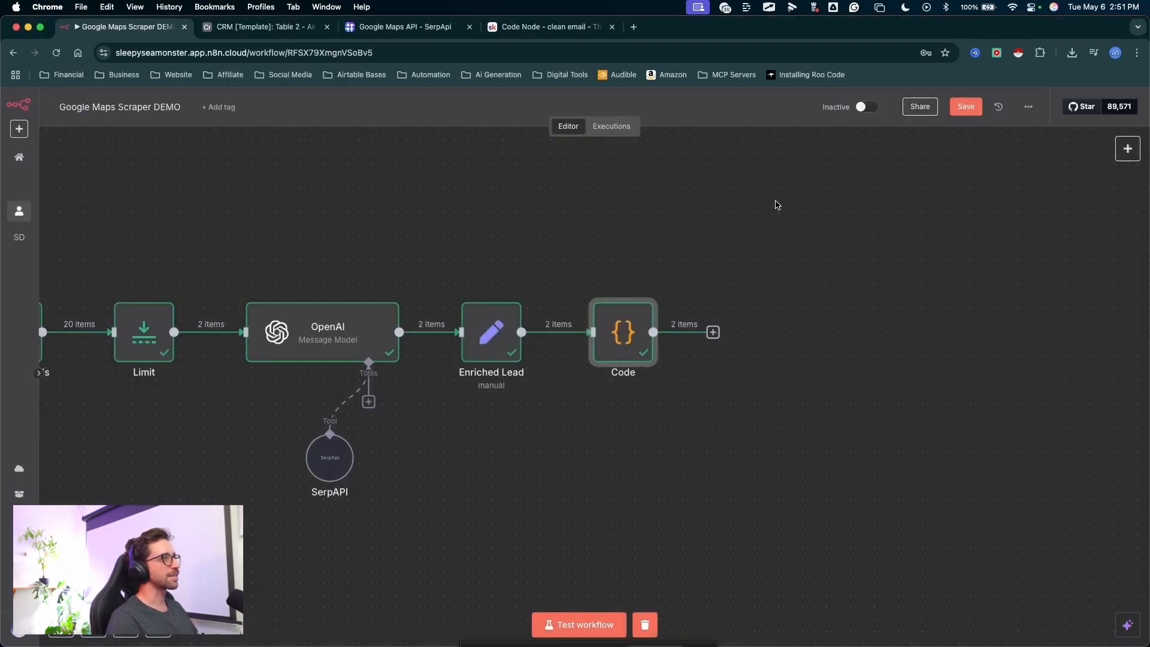
pyautogui.moveTo(847, 201); pyautogui.dragTo(732, 319)
pyautogui.press('Escape')
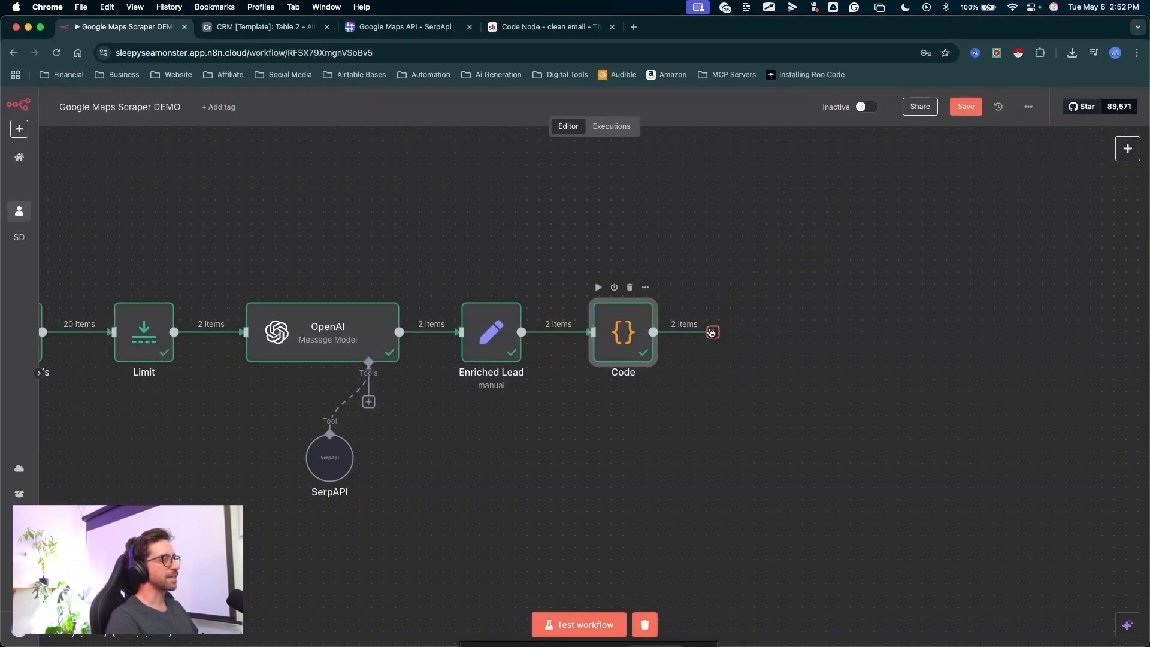
pyautogui.click(716, 328)
pyautogui.write('http')
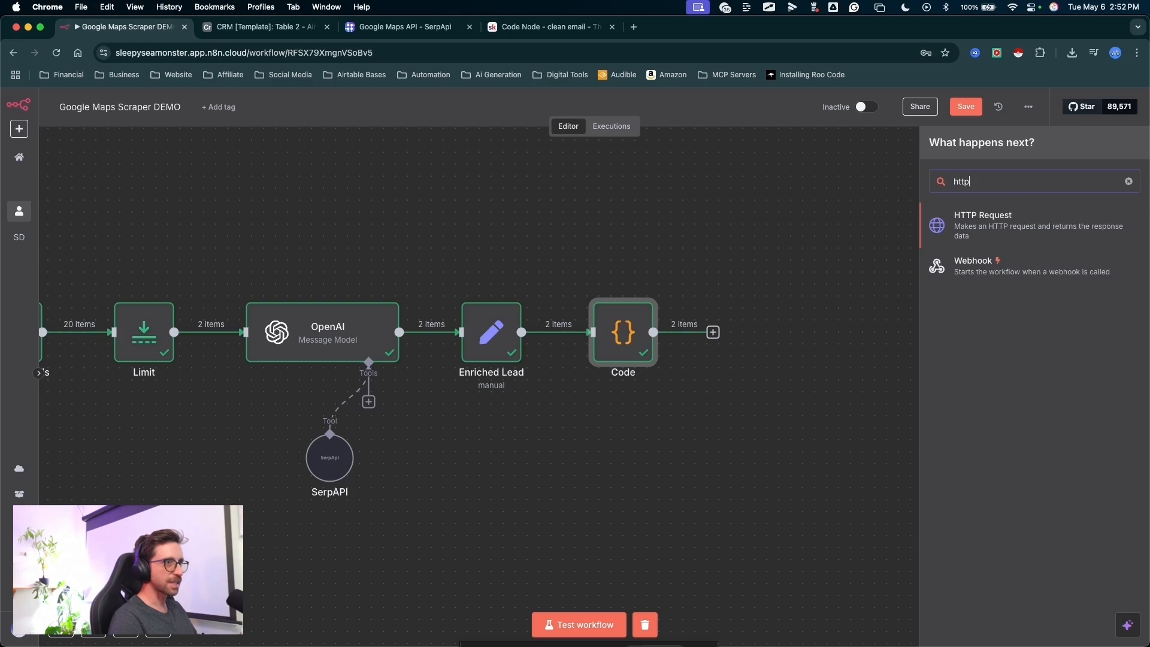
pyautogui.click(953, 233)
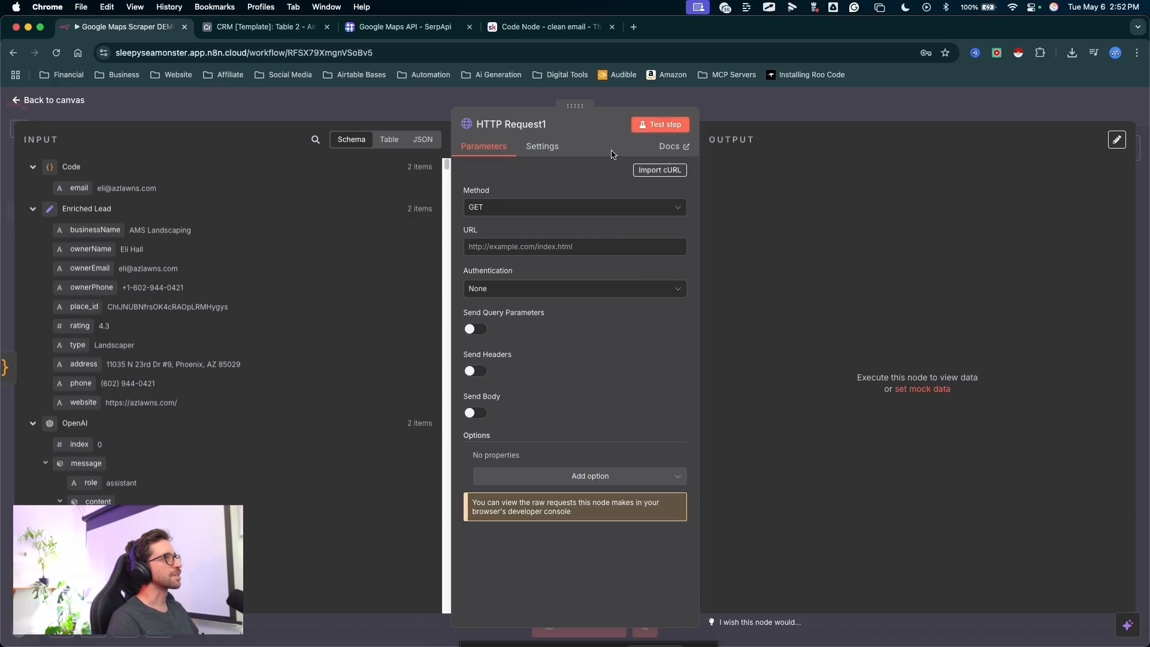
# - Open Hunter.io's API page in a new browser tab and copy the Email Verification request
pyautogui.click(636, 27)
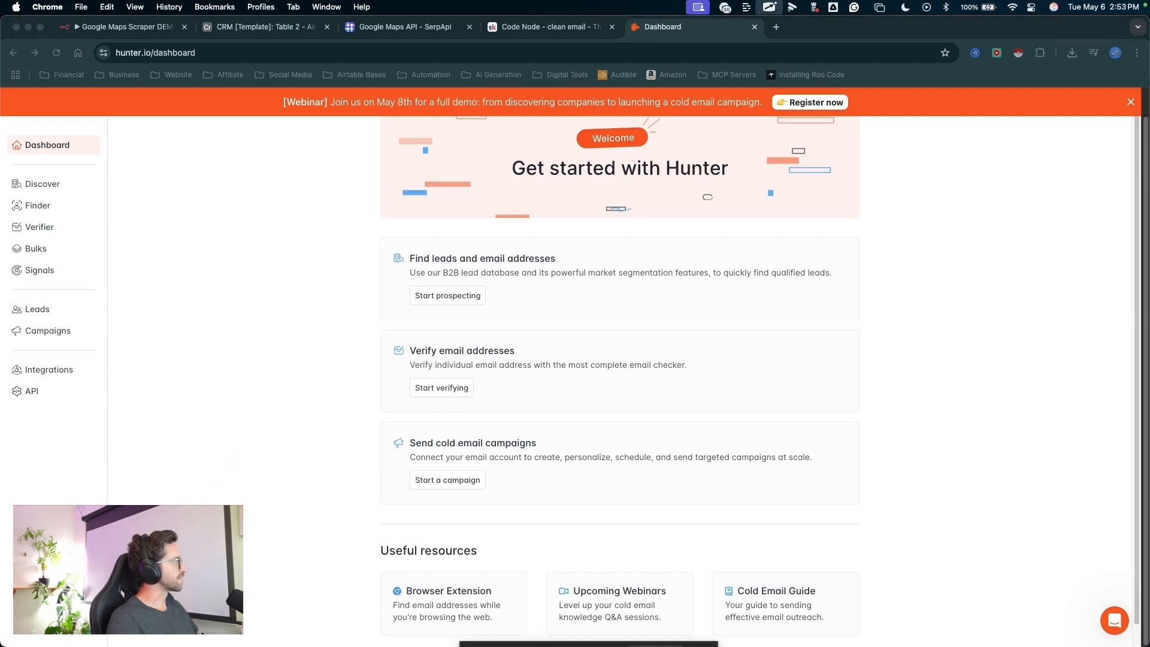
pyautogui.click(33, 392)
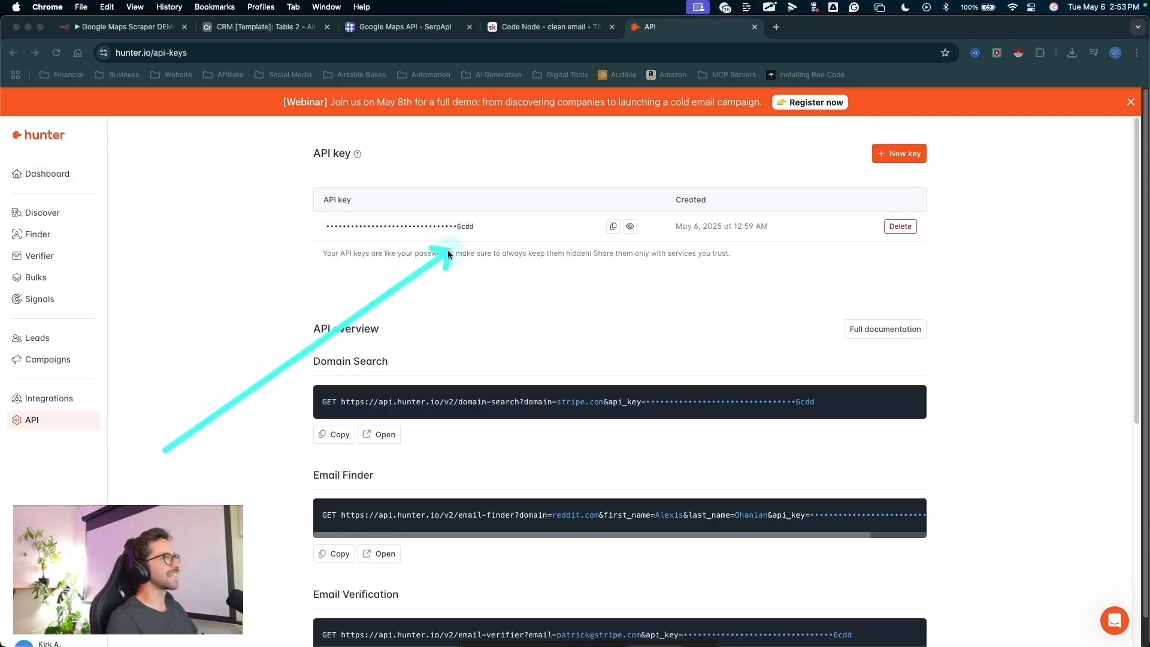
pyautogui.scroll(-5, 294, 282)
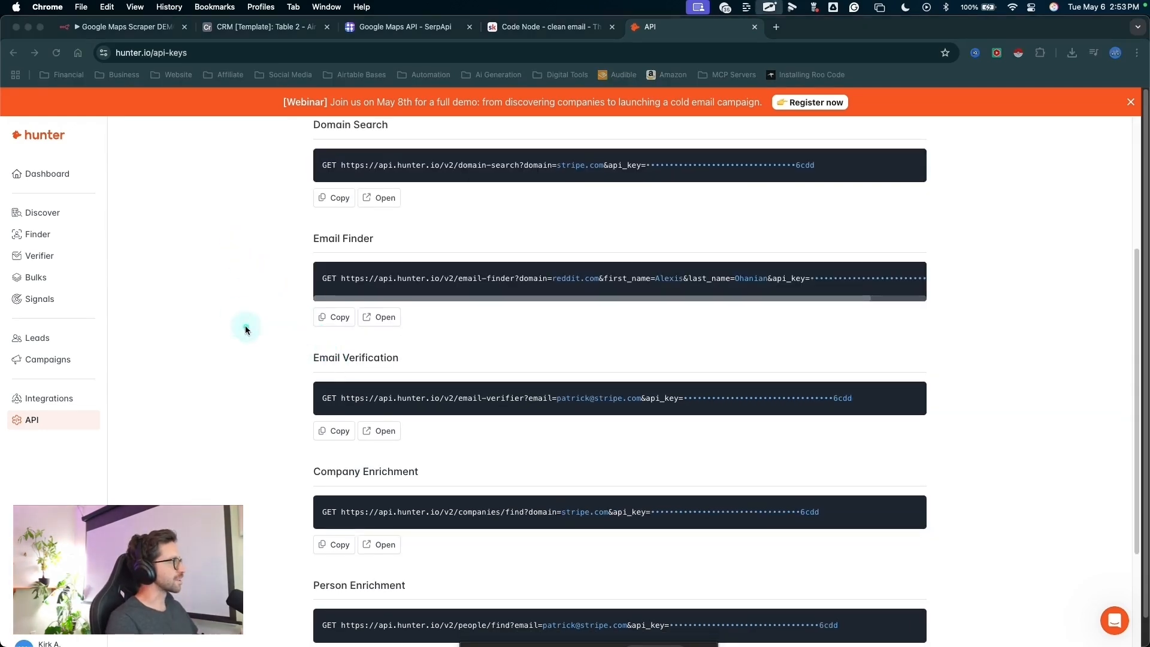
pyautogui.moveTo(194, 264)
pyautogui.mouseDown()
pyautogui.moveTo(318, 347)
pyautogui.moveTo(312, 358)
pyautogui.mouseUp()
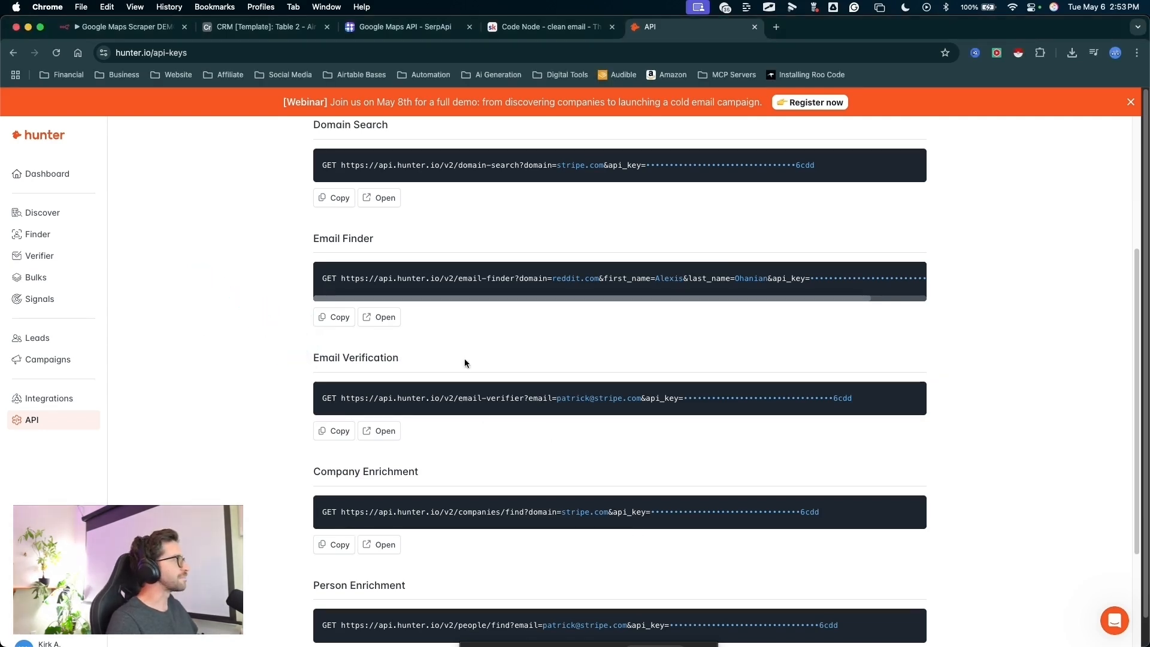
pyautogui.moveTo(254, 282)
pyautogui.mouseDown()
pyautogui.moveTo(311, 334)
pyautogui.moveTo(294, 326)
pyautogui.mouseUp()
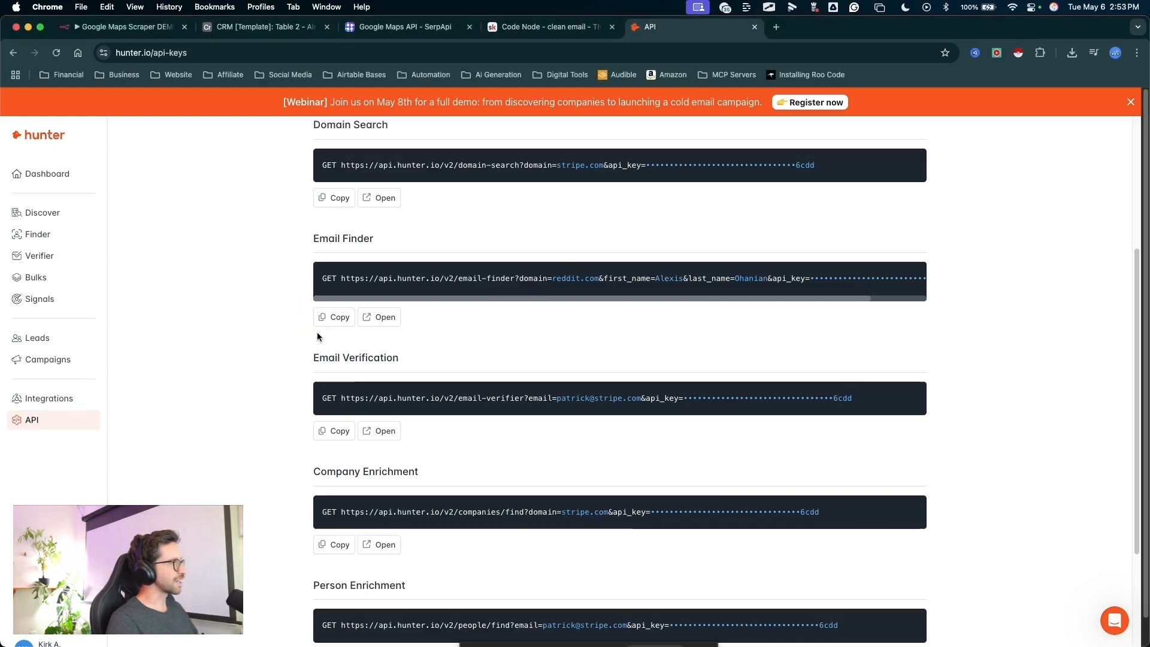
pyautogui.moveTo(246, 277)
pyautogui.mouseDown()
pyautogui.moveTo(328, 351)
pyautogui.moveTo(318, 348)
pyautogui.mouseUp()
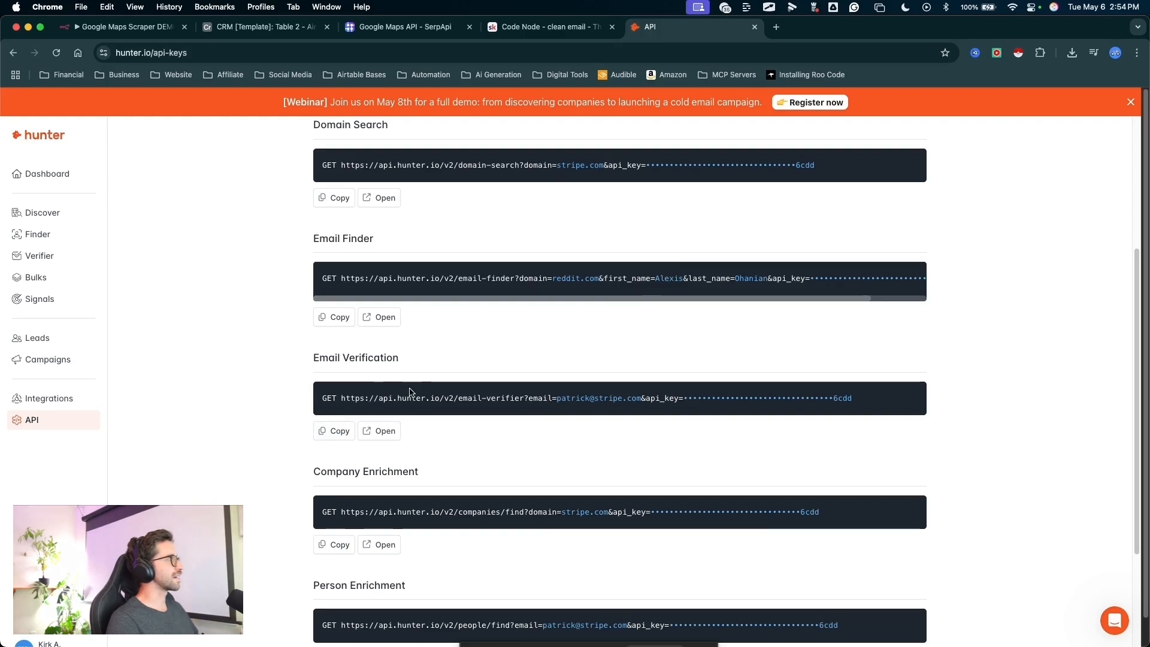
pyautogui.moveTo(623, 304)
pyautogui.mouseDown()
pyautogui.moveTo(392, 377)
pyautogui.moveTo(570, 390)
pyautogui.moveTo(743, 384)
pyautogui.mouseUp()
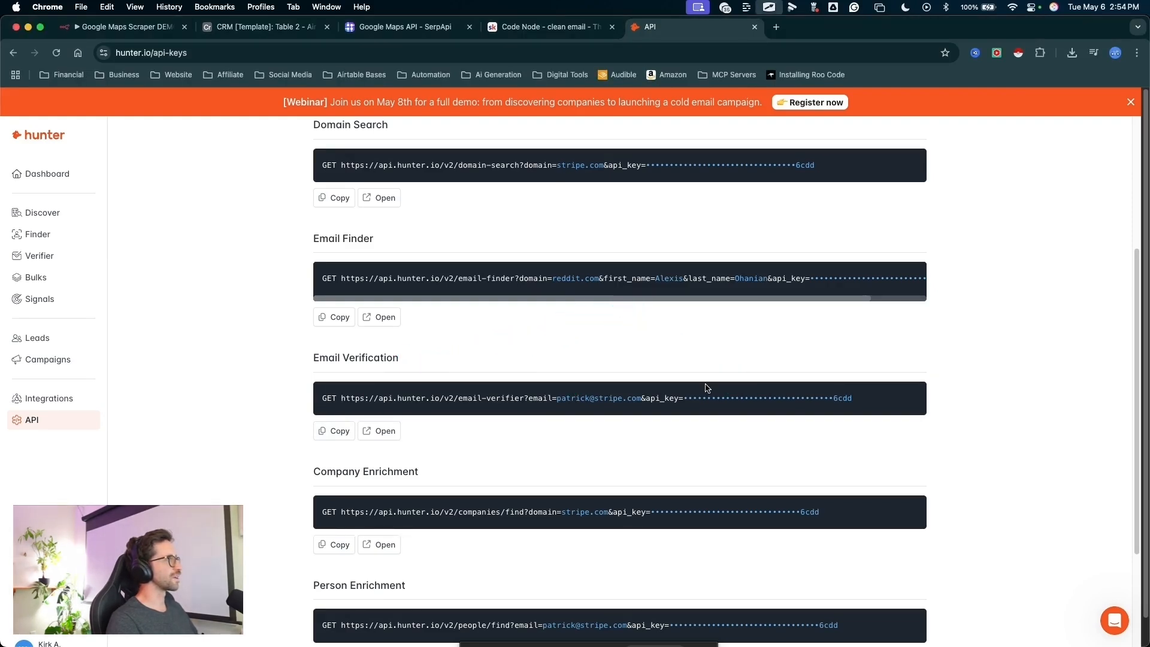
pyautogui.moveTo(257, 321); pyautogui.dragTo(333, 423)
pyautogui.click(336, 432)
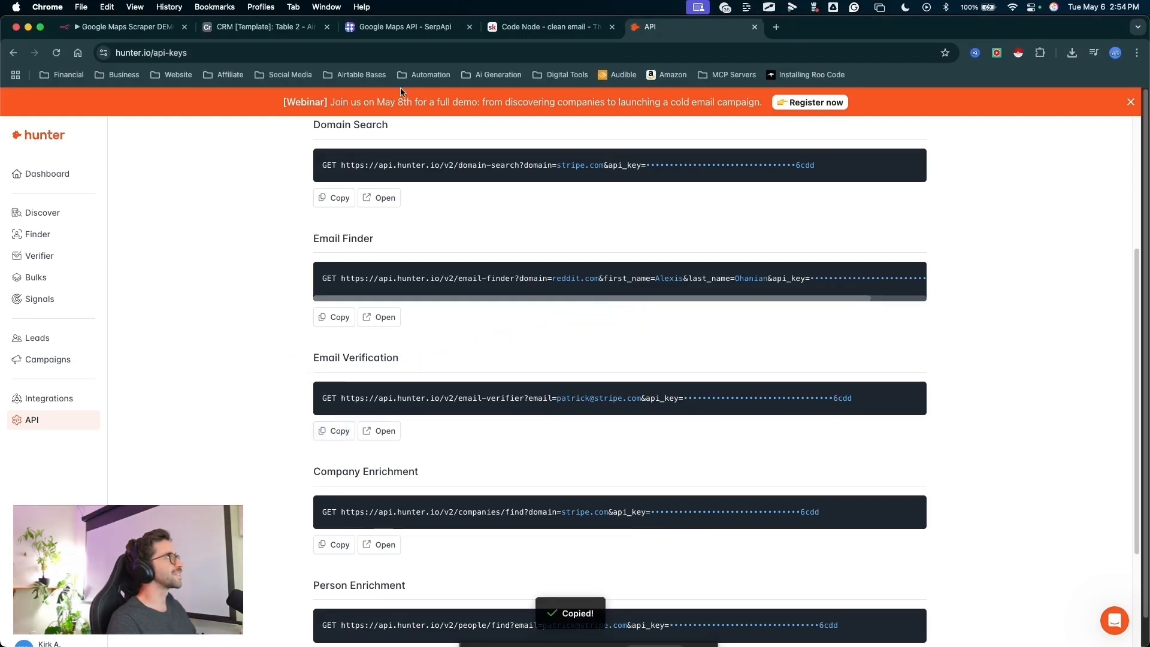
# - Switch to the n8n workflow and paste the Email Verification request, including its API key, as the HTTP Request node's URL
pyautogui.click(120, 26)
pyautogui.moveTo(566, 369); pyautogui.dragTo(508, 271)
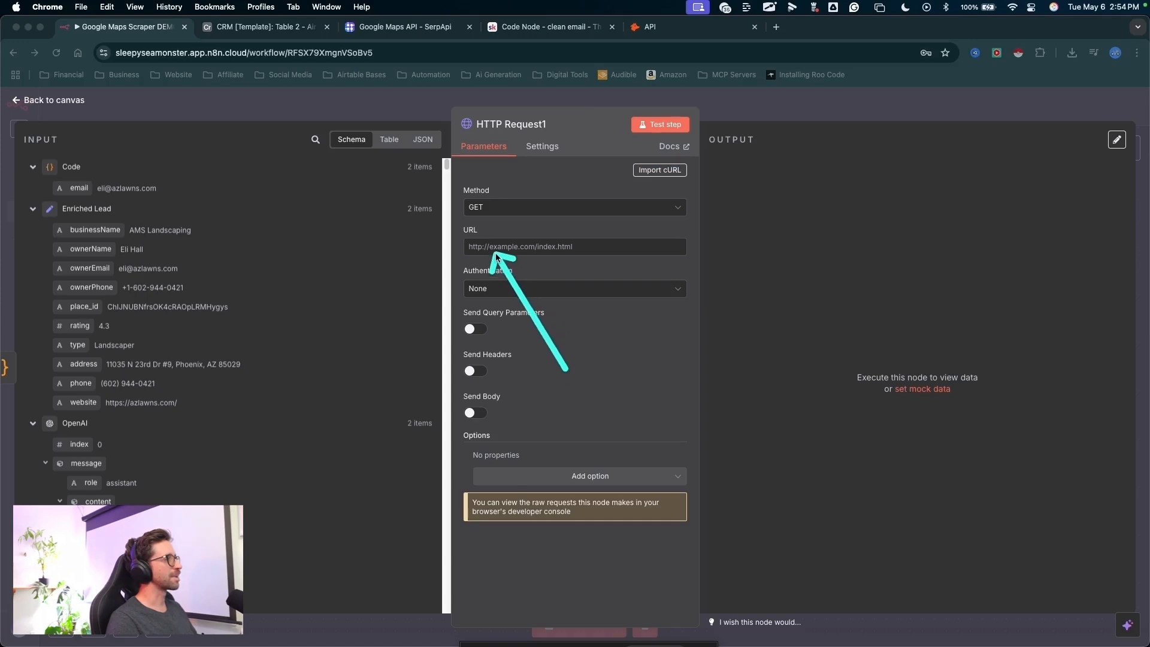
pyautogui.click(554, 247)
pyautogui.press('super+v')
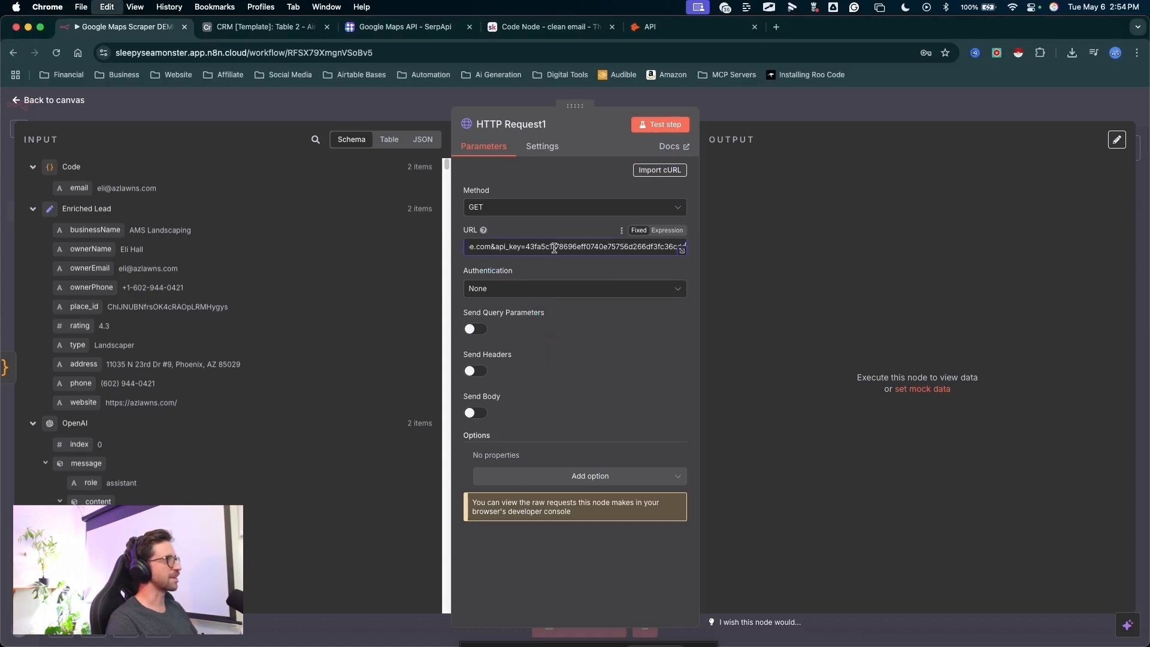
pyautogui.moveTo(618, 367); pyautogui.dragTo(685, 218)
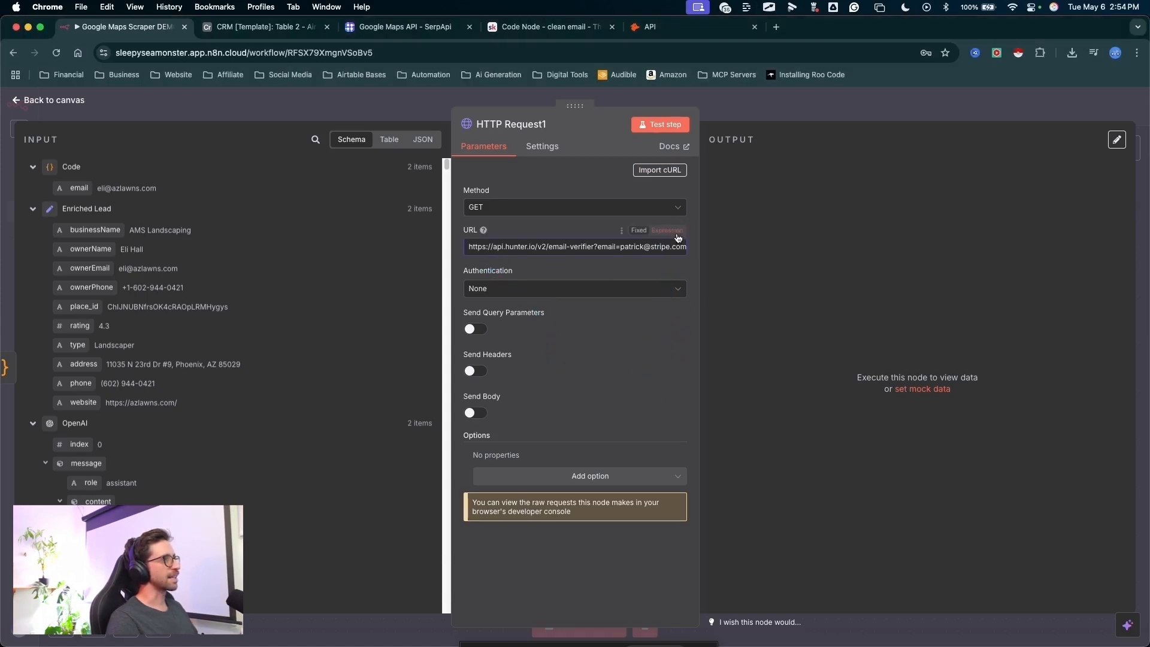
# - Make the URL an expression and replace its sample email address with the Code node's email field, {{ $json.email }}
pyautogui.click(675, 232)
pyautogui.moveTo(625, 331); pyautogui.dragTo(683, 273)
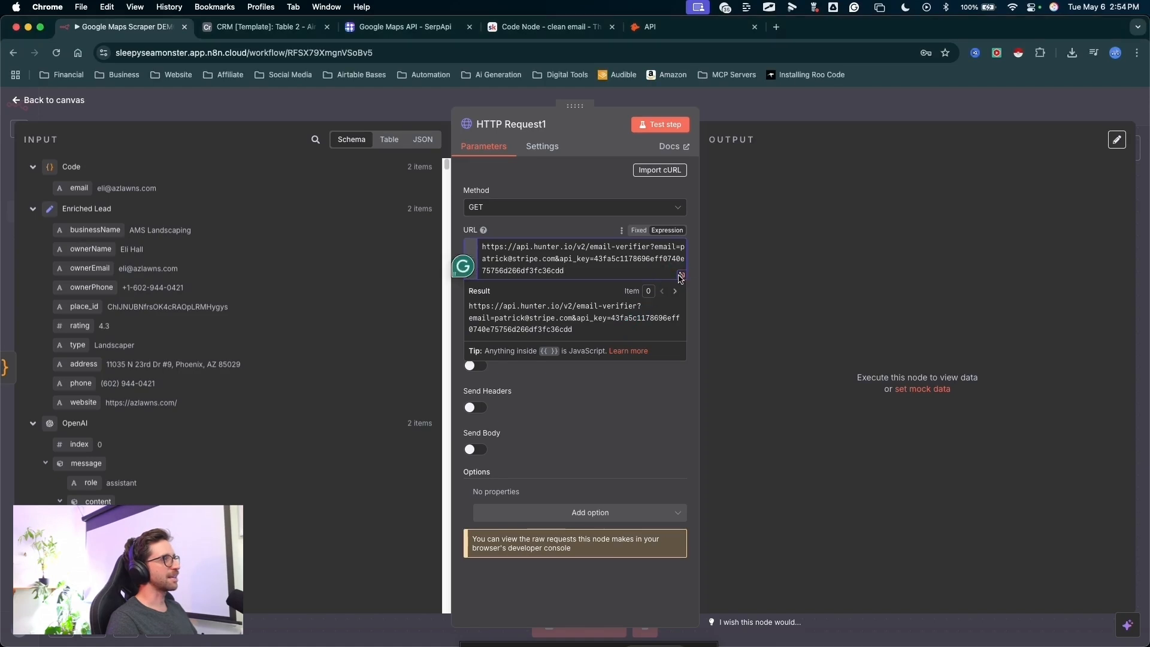
pyautogui.click(682, 277)
pyautogui.moveTo(482, 438)
pyautogui.mouseDown()
pyautogui.moveTo(308, 236)
pyautogui.moveTo(436, 200)
pyautogui.moveTo(295, 222)
pyautogui.moveTo(264, 201)
pyautogui.moveTo(350, 204)
pyautogui.mouseUp()
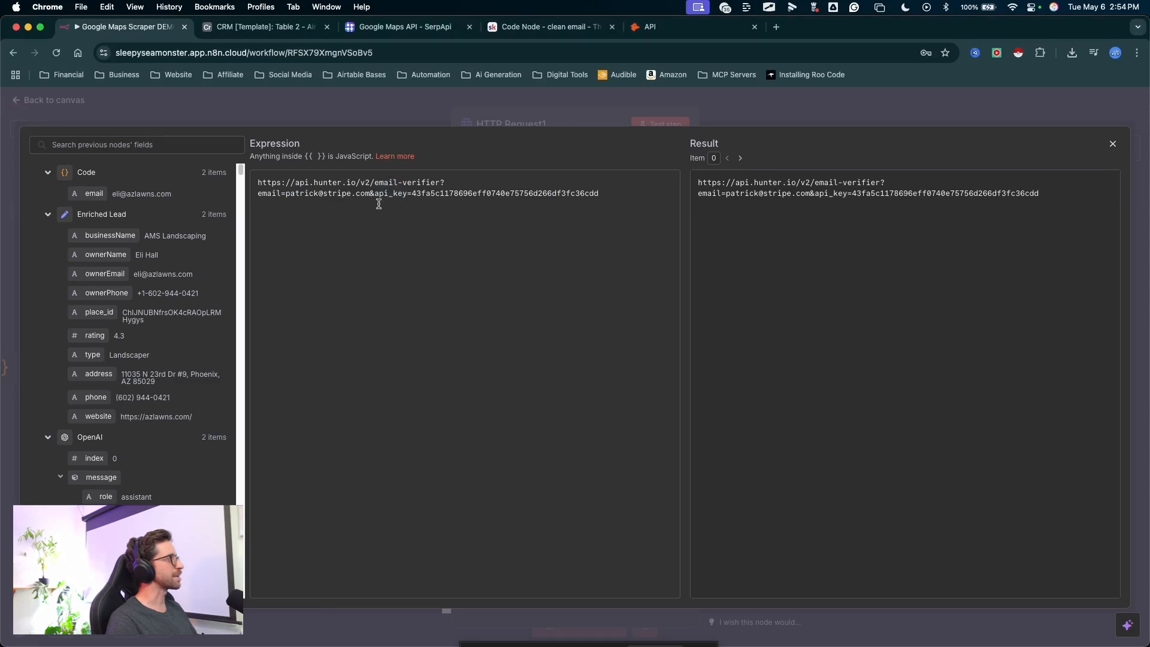
pyautogui.moveTo(390, 252)
pyautogui.mouseDown()
pyautogui.moveTo(416, 213)
pyautogui.moveTo(521, 187)
pyautogui.moveTo(603, 198)
pyautogui.mouseUp()
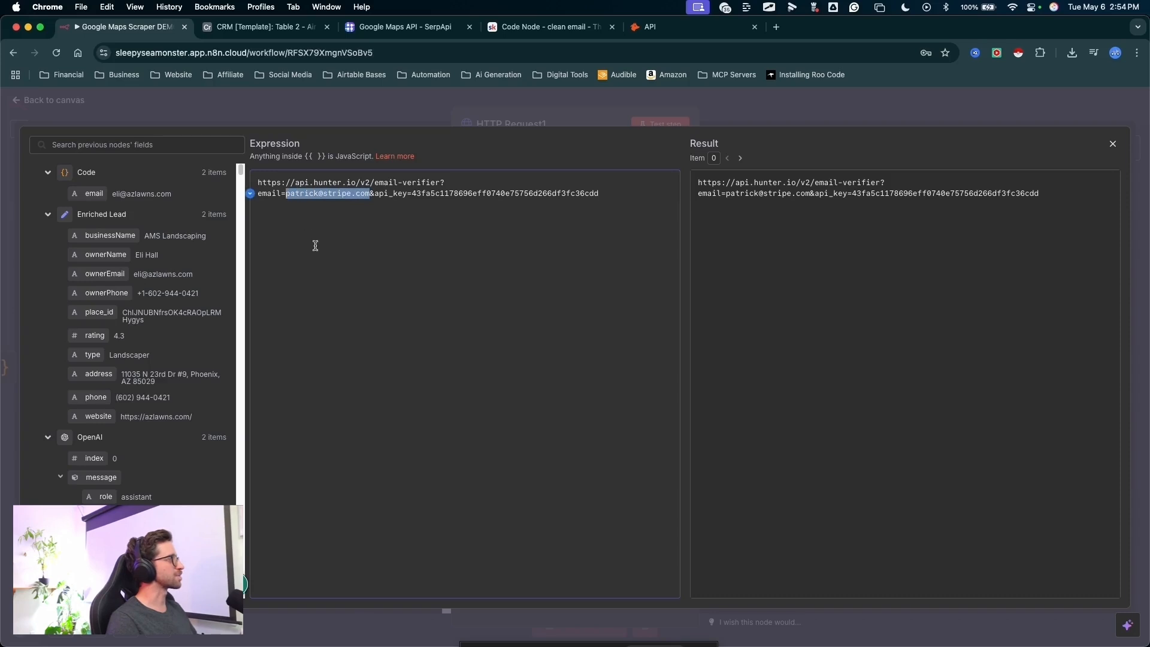
pyautogui.moveTo(317, 266); pyautogui.dragTo(316, 267)
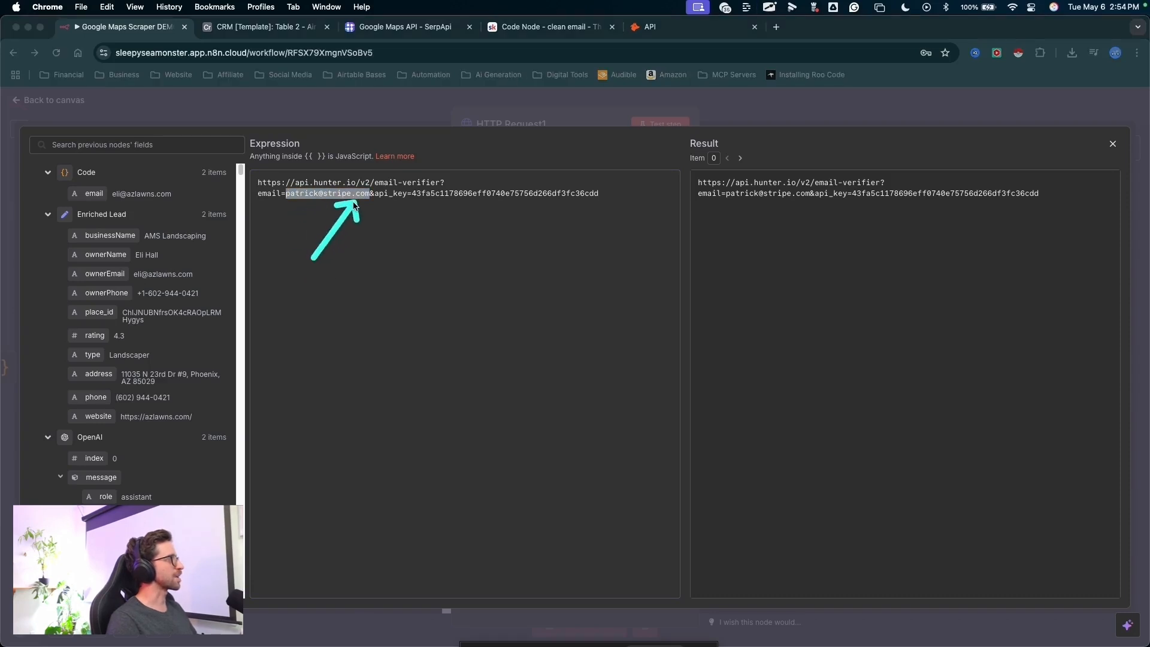
pyautogui.moveTo(367, 207); pyautogui.dragTo(343, 239)
pyautogui.press('BackSpace')
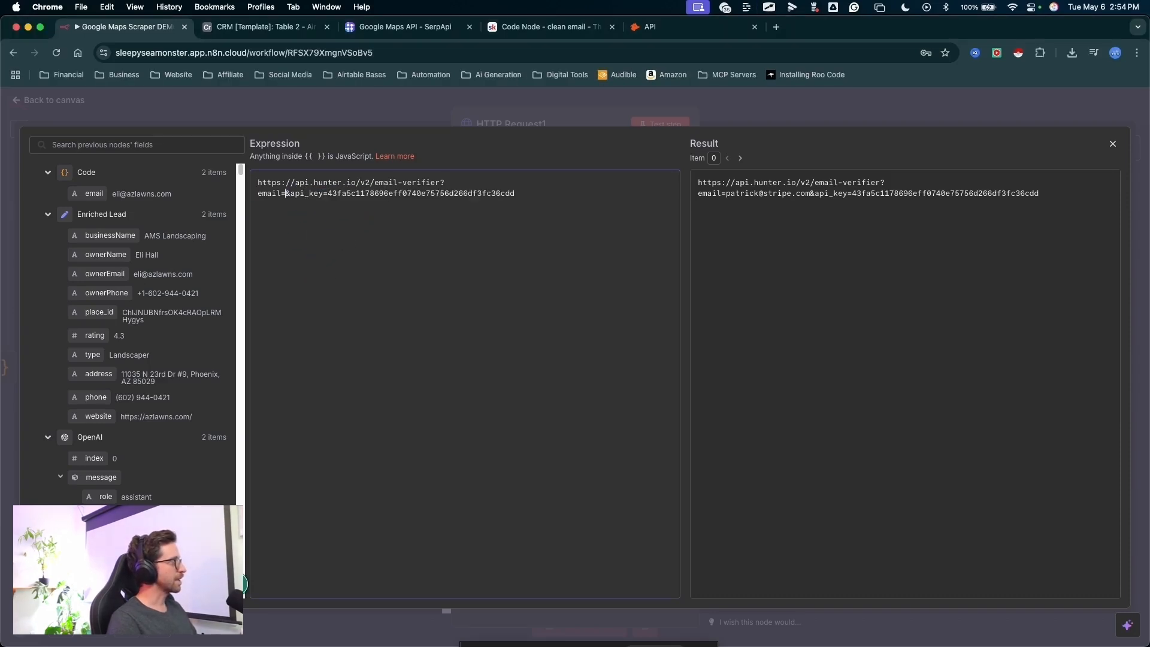
pyautogui.moveTo(502, 217)
pyautogui.mouseDown()
pyautogui.moveTo(240, 181)
pyautogui.moveTo(114, 192)
pyautogui.moveTo(53, 163)
pyautogui.moveTo(92, 197)
pyautogui.mouseUp()
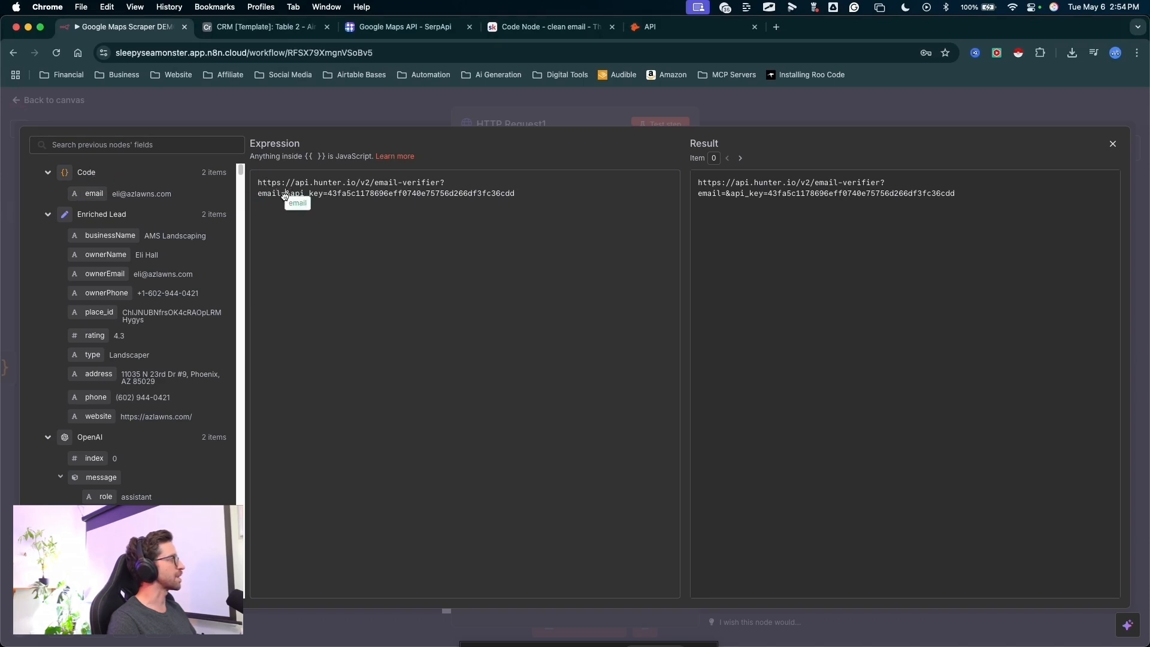
pyautogui.moveTo(285, 196); pyautogui.dragTo(285, 196)
pyautogui.moveTo(472, 340); pyautogui.dragTo(516, 183)
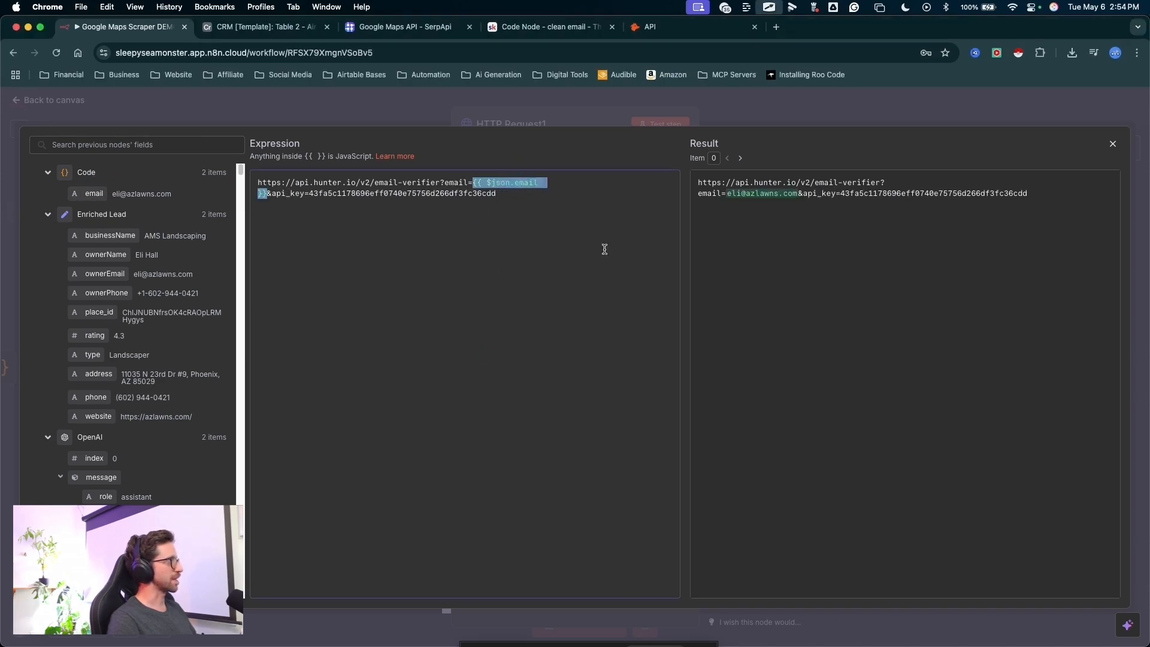
pyautogui.moveTo(760, 271)
pyautogui.mouseDown()
pyautogui.moveTo(738, 115)
pyautogui.moveTo(747, 115)
pyautogui.mouseUp()
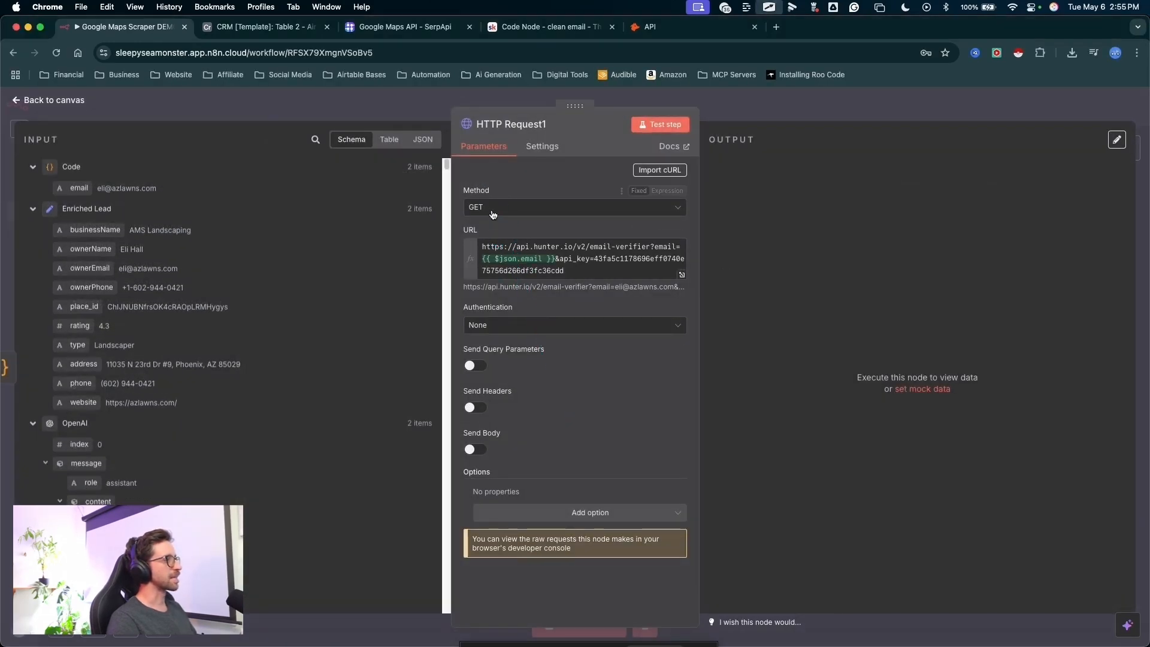
# - Test the HTTP Request node and show its output as a schema
pyautogui.click(662, 126)
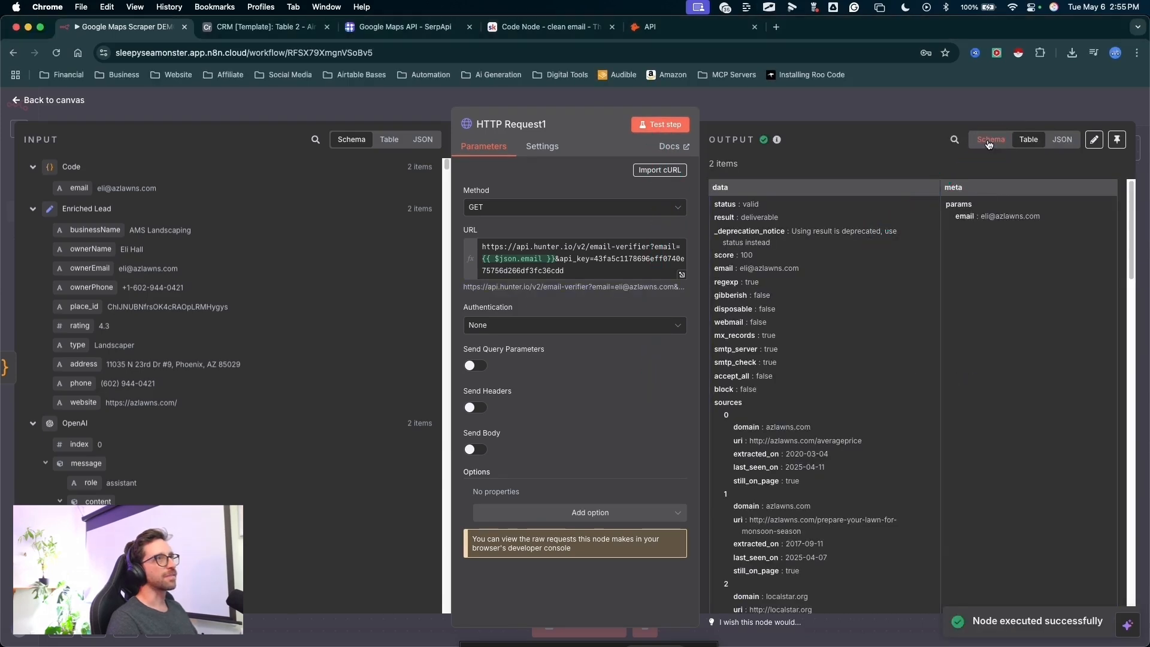
pyautogui.click(989, 144)
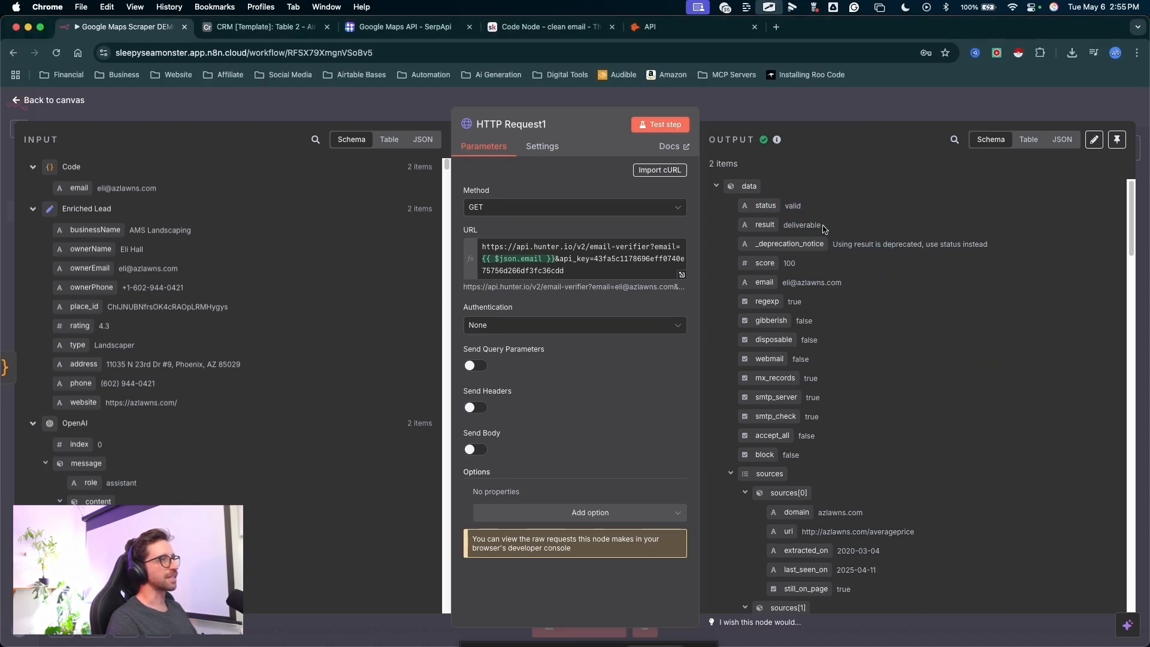
# - Rename the HTTP Request node as Hunter.io
pyautogui.click(550, 125)
pyautogui.write('Hunter.io')
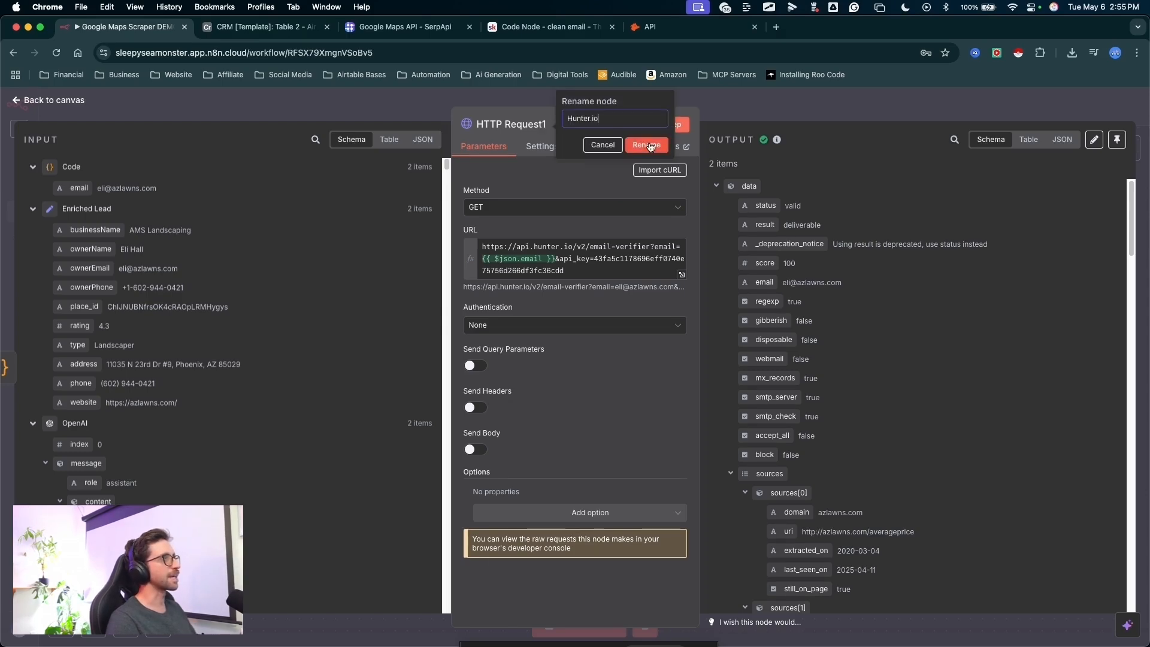
pyautogui.click(648, 145)
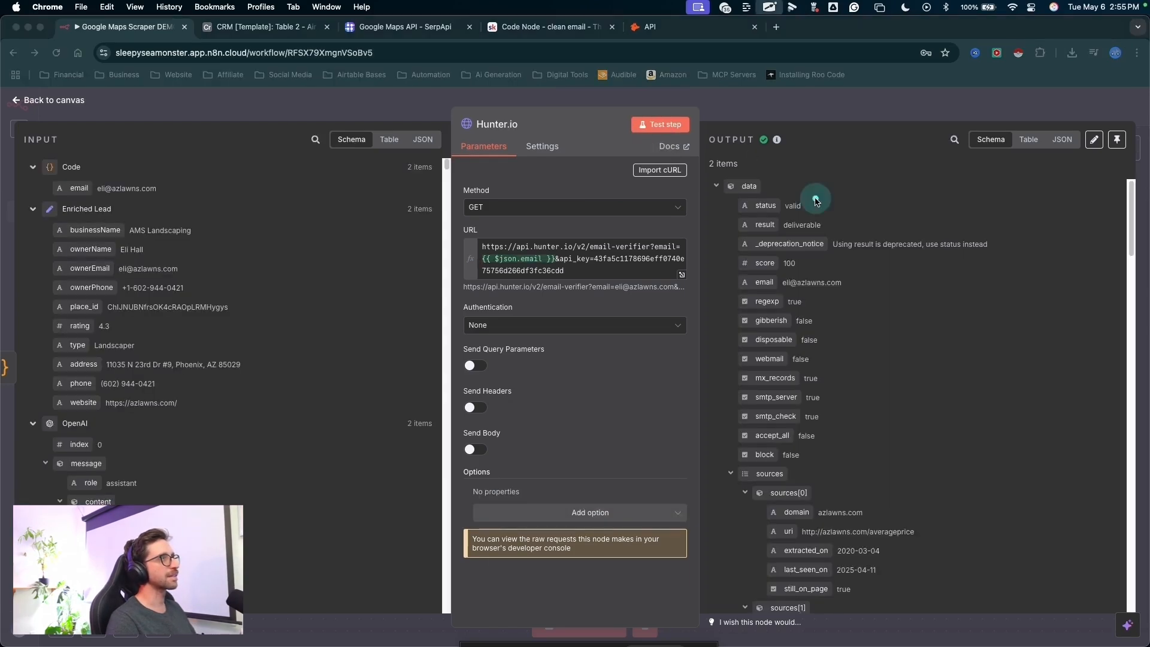
# - Return from the Hunter.io node to the canvas and save the workflow
pyautogui.press('Escape')
pyautogui.moveTo(694, 282); pyautogui.dragTo(677, 285)
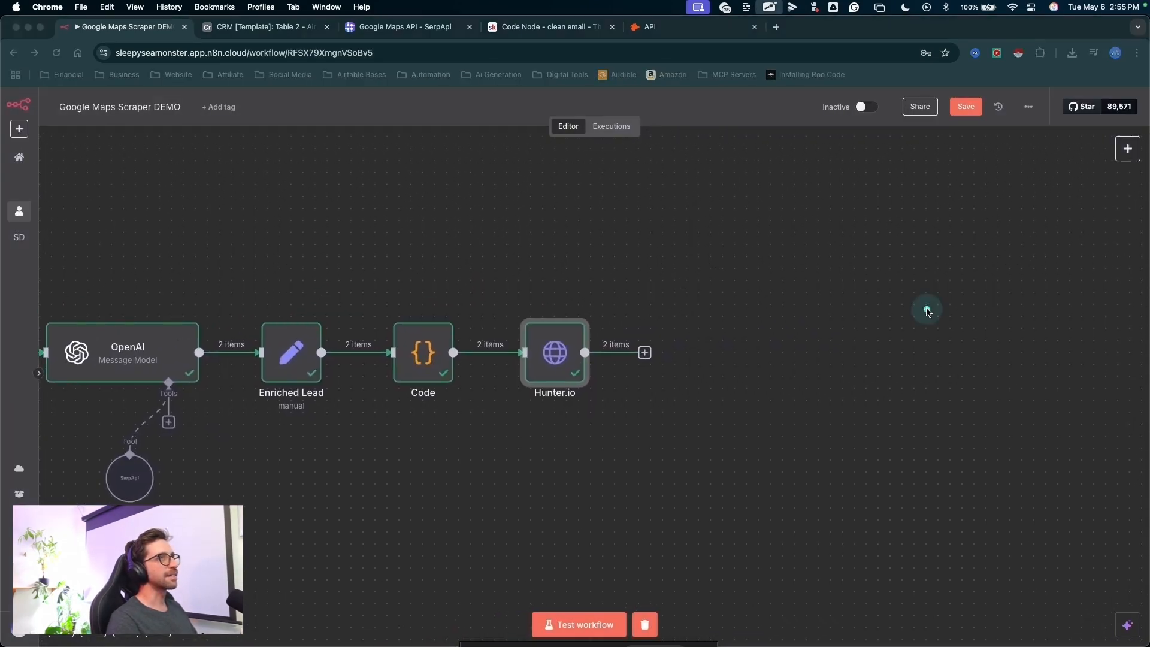
pyautogui.moveTo(942, 275); pyautogui.dragTo(962, 113)
pyautogui.click(963, 112)
# - Add a Filter node after the Hunter.io node
pyautogui.moveTo(849, 191); pyautogui.dragTo(673, 335)
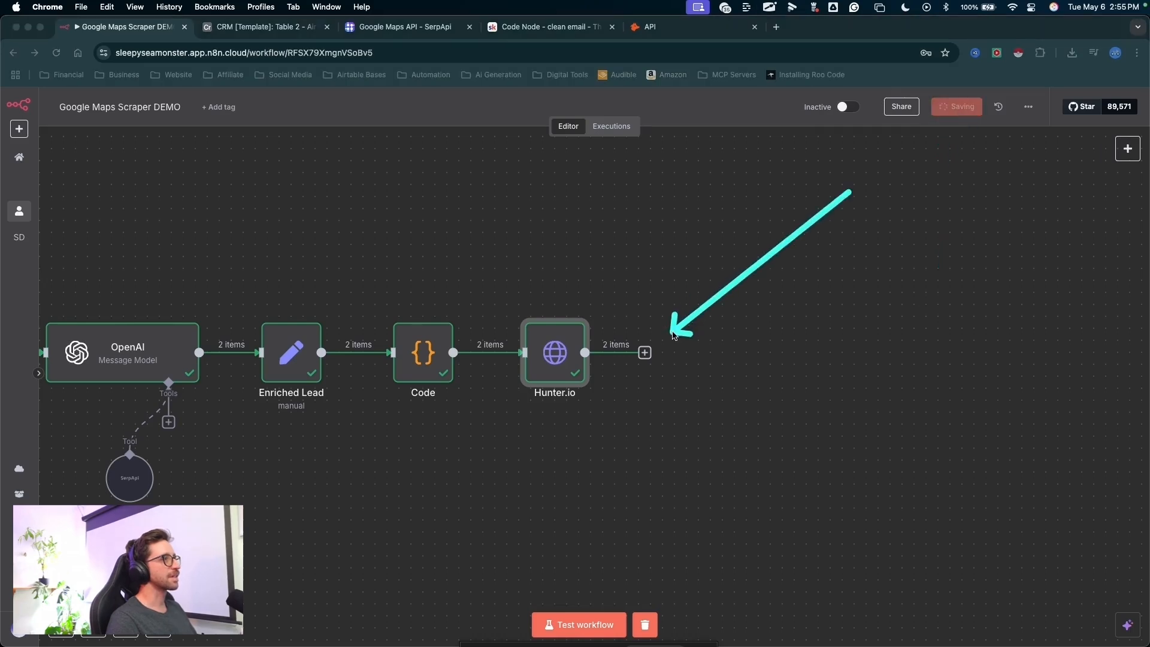
pyautogui.click(644, 352)
pyautogui.write('filter')
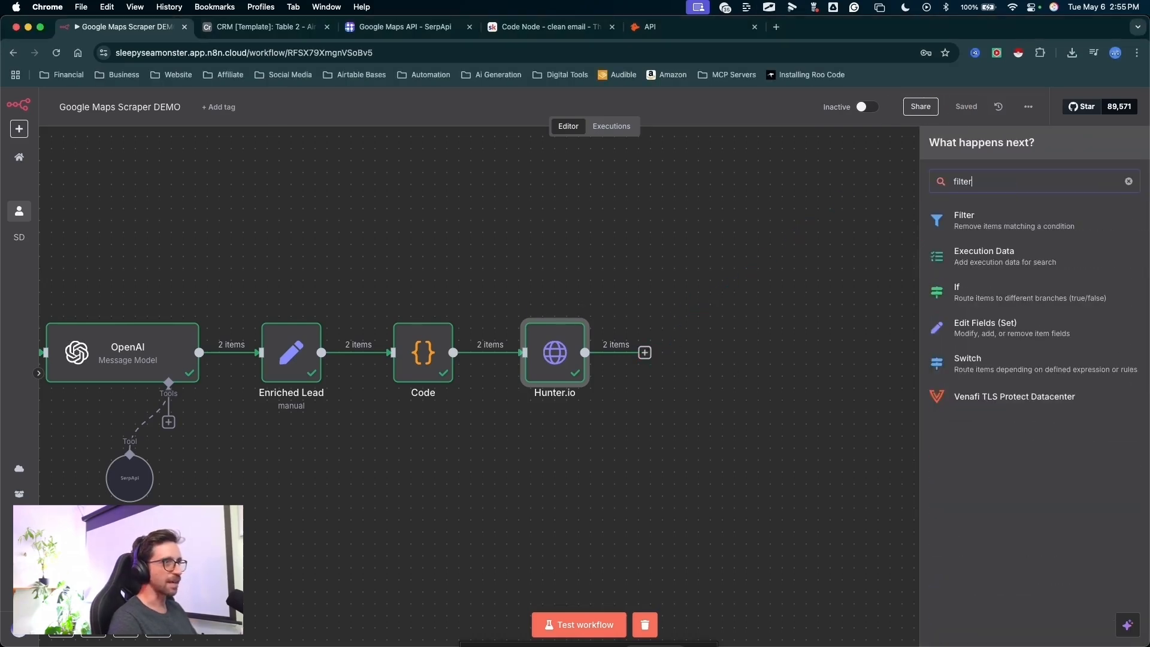
pyautogui.moveTo(718, 296); pyautogui.dragTo(951, 218)
pyautogui.click(964, 220)
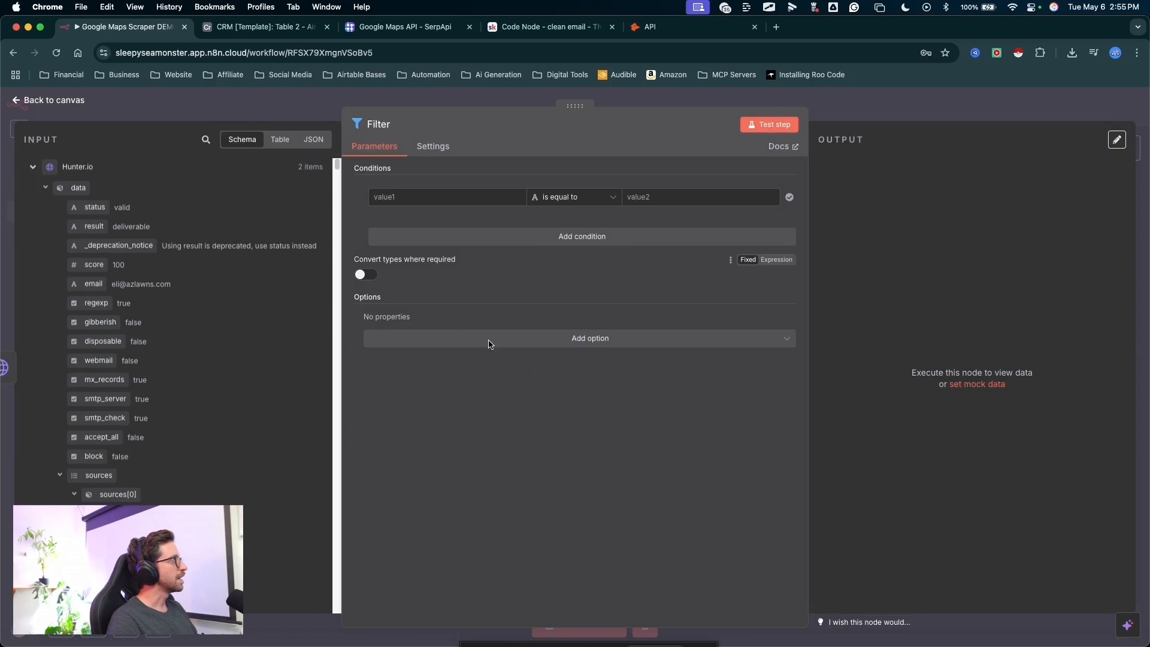
# - Set the Filter condition so that Hunter.io's data status, {{ $json.data.status }}, is equal to valid
pyautogui.moveTo(613, 337)
pyautogui.mouseDown()
pyautogui.moveTo(107, 223)
pyautogui.moveTo(113, 202)
pyautogui.moveTo(480, 183)
pyautogui.moveTo(450, 197)
pyautogui.mouseUp()
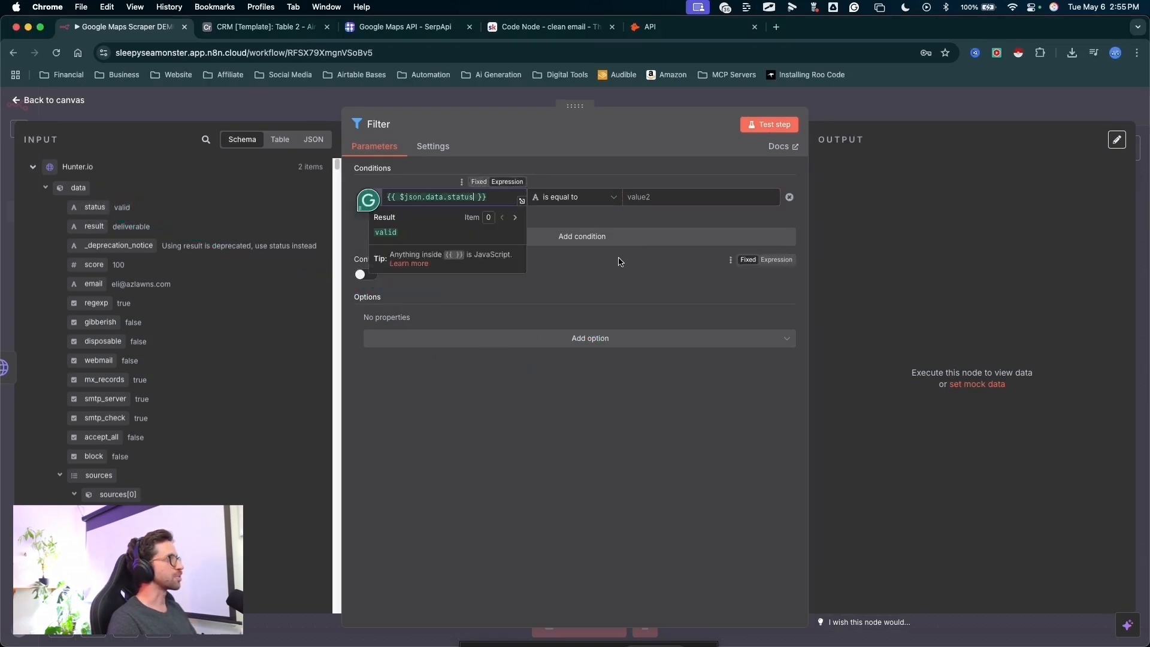
pyautogui.click(670, 288)
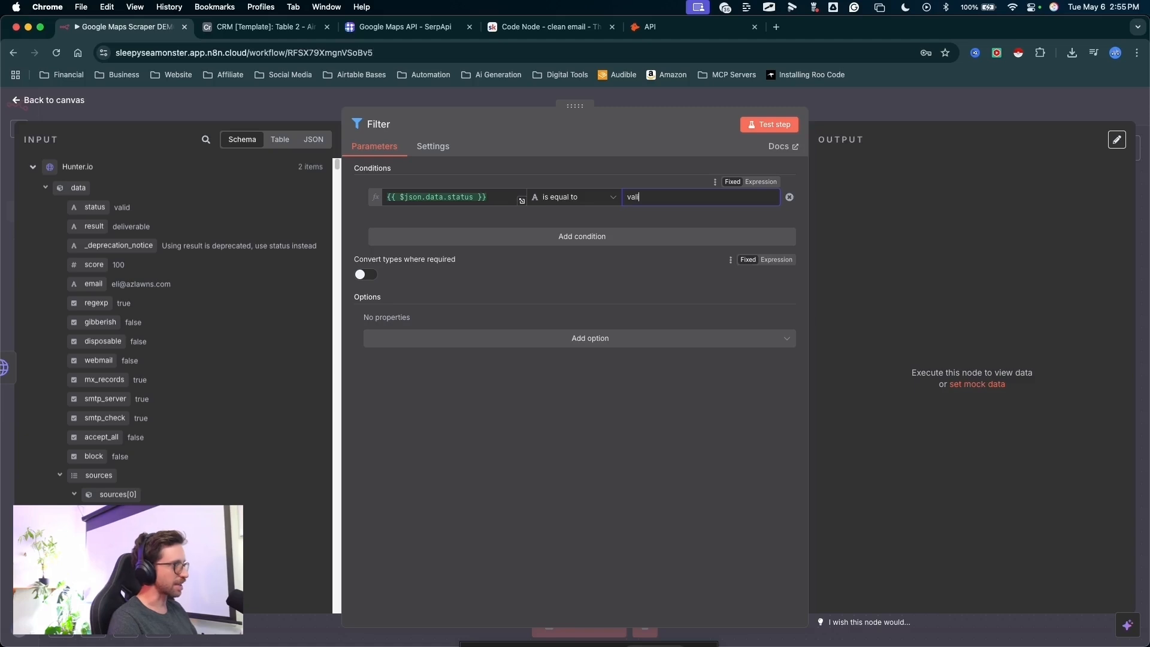
pyautogui.write('valid')
pyautogui.moveTo(570, 367)
pyautogui.mouseDown()
pyautogui.moveTo(452, 208)
pyautogui.moveTo(616, 225)
pyautogui.moveTo(647, 199)
pyautogui.moveTo(669, 267)
pyautogui.moveTo(1027, 141)
pyautogui.moveTo(455, 329)
pyautogui.moveTo(465, 324)
pyautogui.mouseUp()
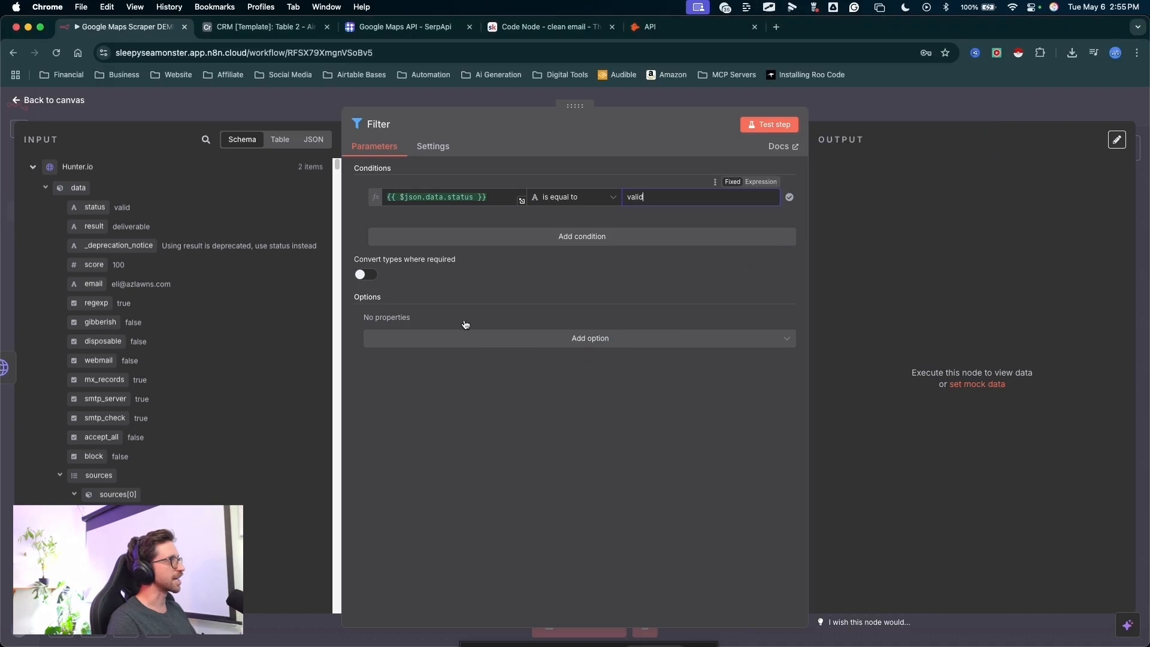
# - Test the Filter node and review the data and meta branches of its kept items
pyautogui.click(769, 126)
pyautogui.moveTo(1020, 334)
pyautogui.mouseDown()
pyautogui.moveTo(840, 151)
pyautogui.moveTo(839, 193)
pyautogui.mouseUp()
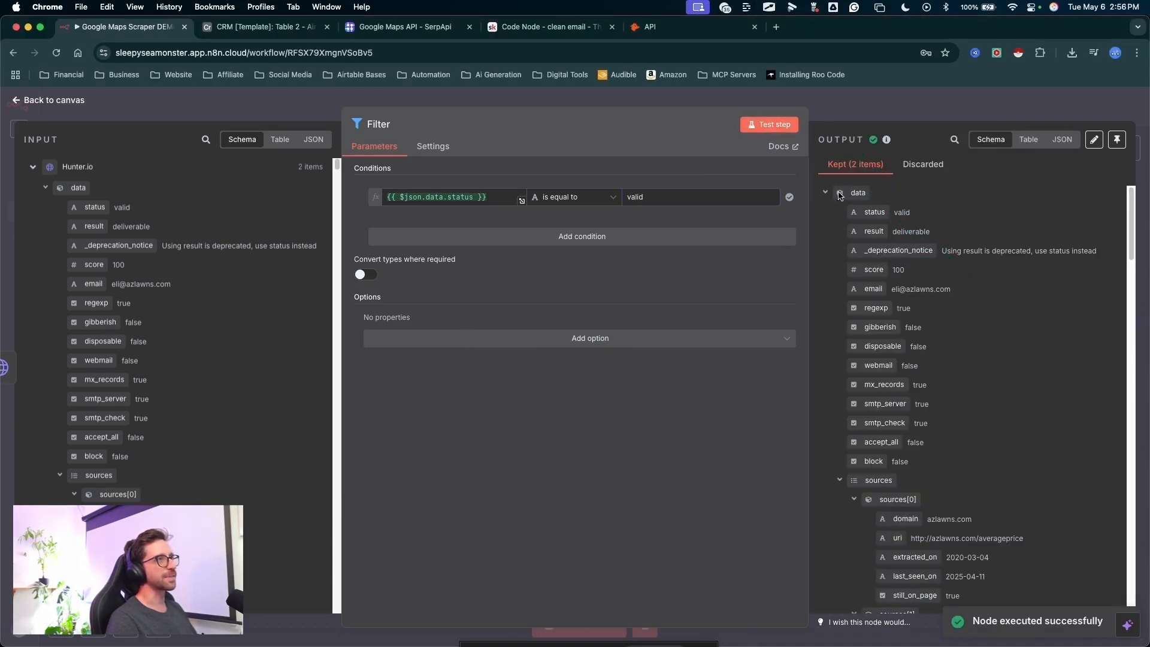
pyautogui.click(824, 193)
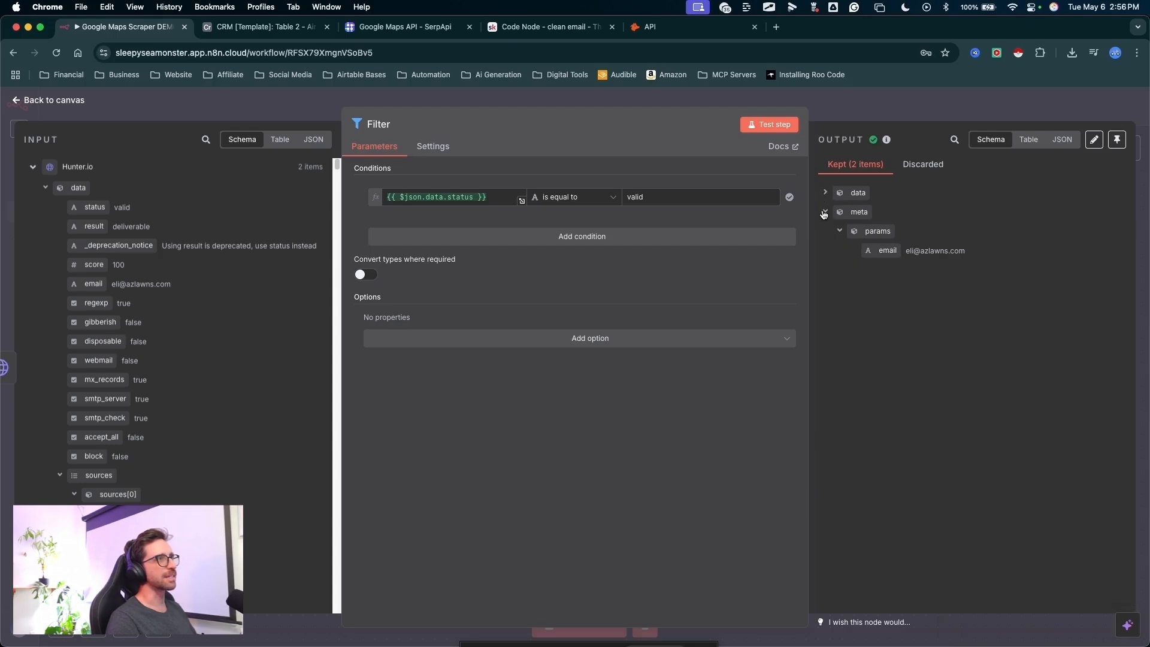
pyautogui.click(824, 214)
pyautogui.moveTo(930, 352); pyautogui.dragTo(827, 200)
pyautogui.click(825, 193)
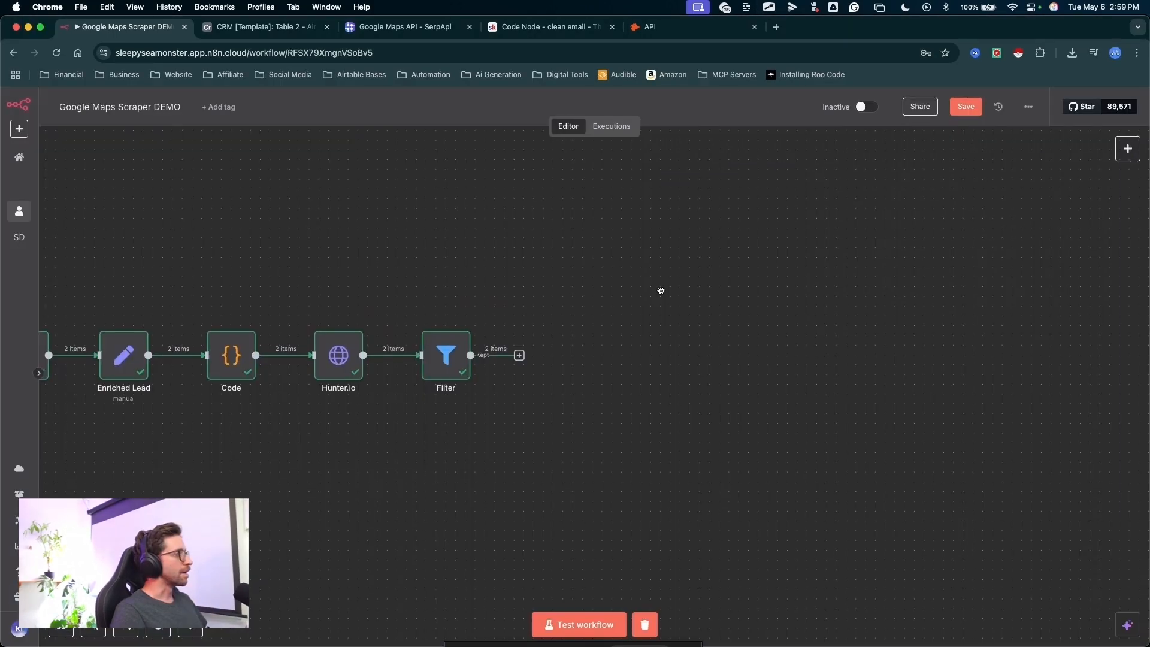
# - Add an Edit Fields (Set) node after the Filter node
pyautogui.moveTo(660, 250); pyautogui.dragTo(526, 349)
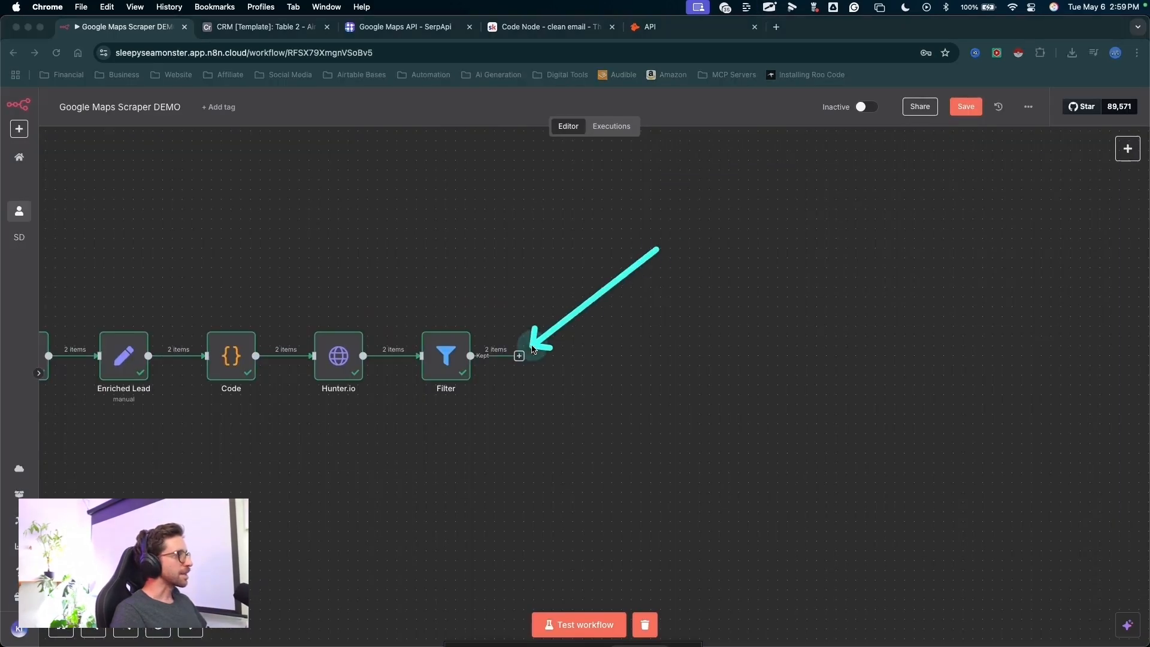
pyautogui.click(519, 357)
pyautogui.write('set')
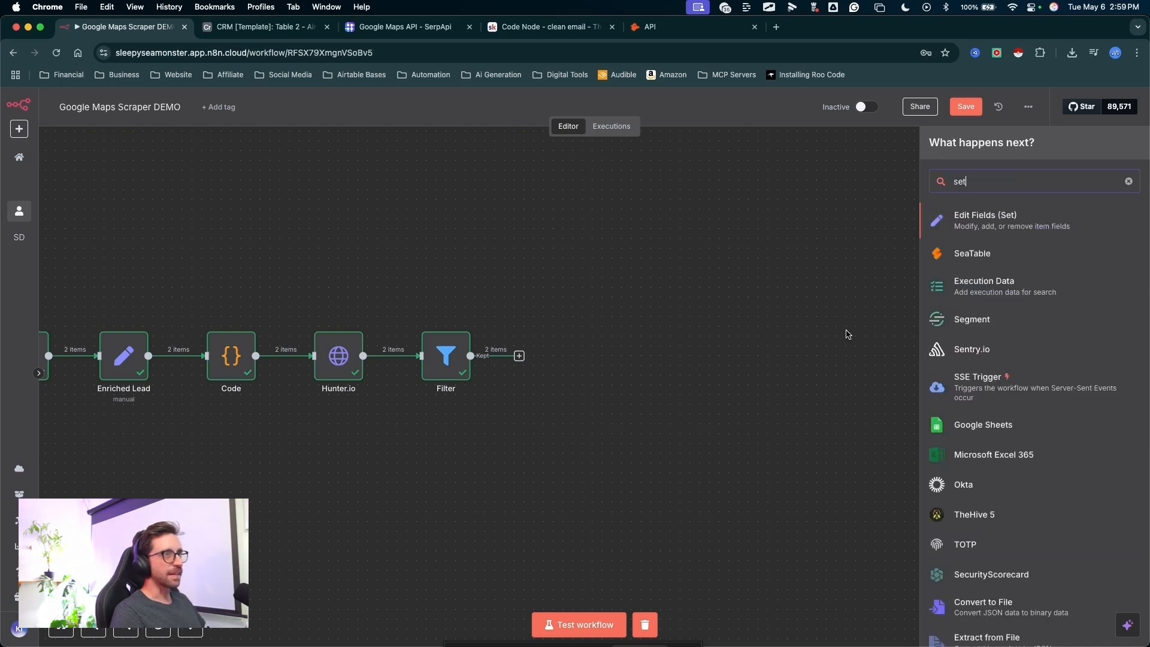
pyautogui.click(985, 220)
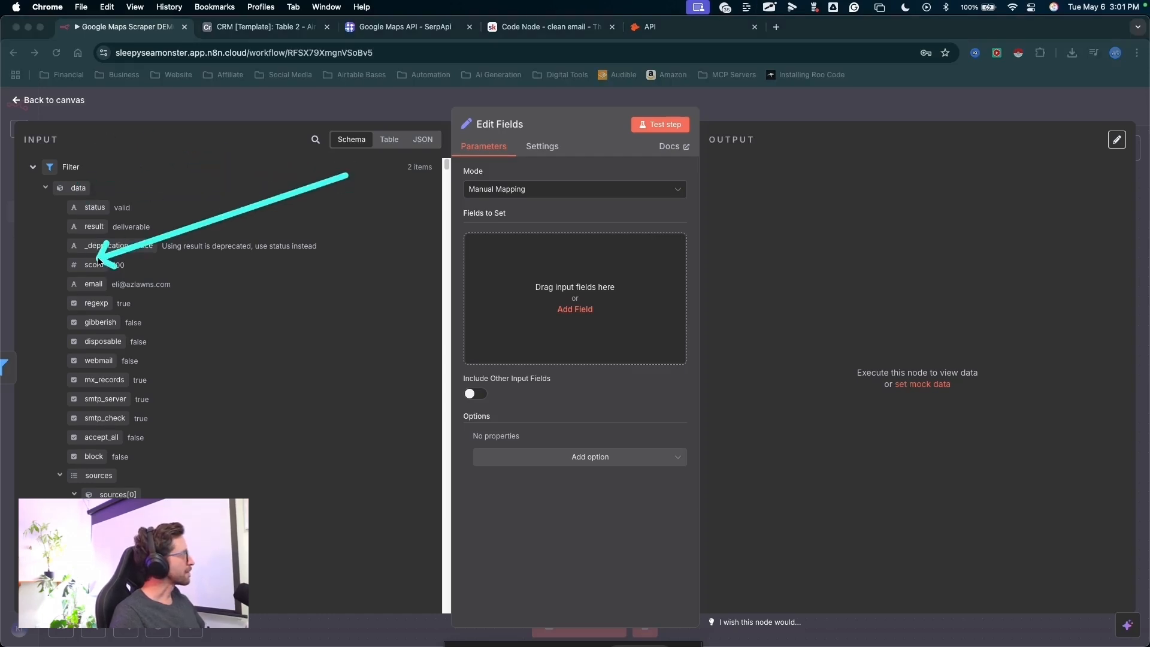
# - Map the Filter's data email as a field named qualifiedEmail, and add the Enriched Lead's businessName and ownerName fields
pyautogui.moveTo(93, 282); pyautogui.dragTo(497, 286)
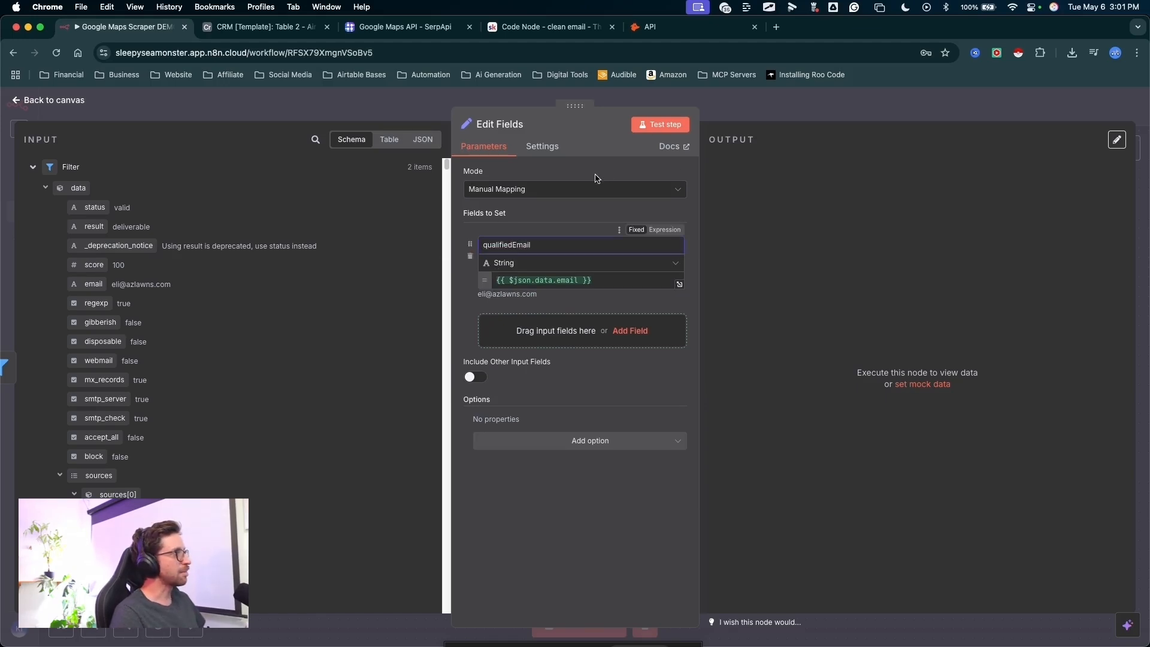
pyautogui.scroll(-20, 244, 360)
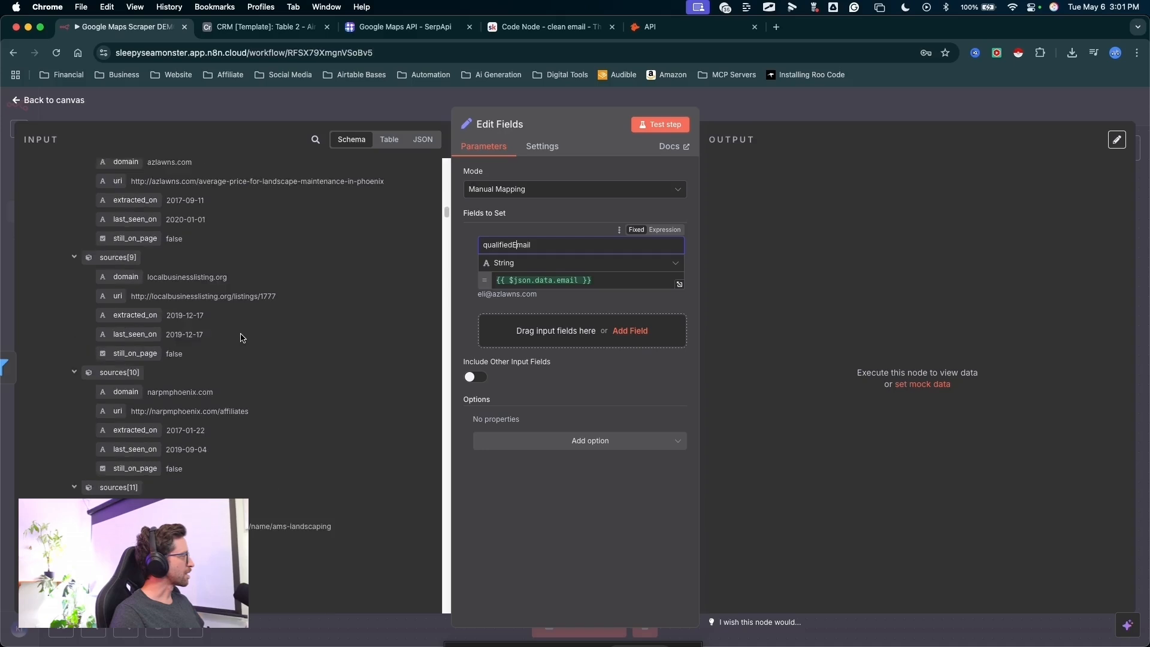
pyautogui.scroll(-5, 242, 339)
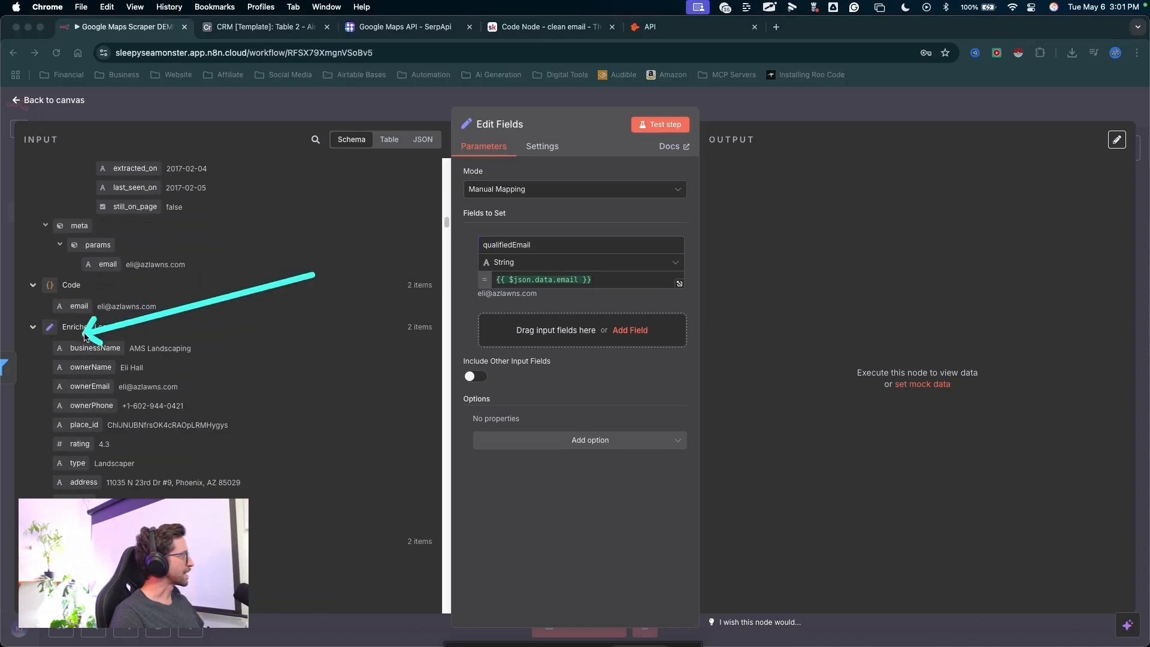
pyautogui.scroll(-3, 211, 327)
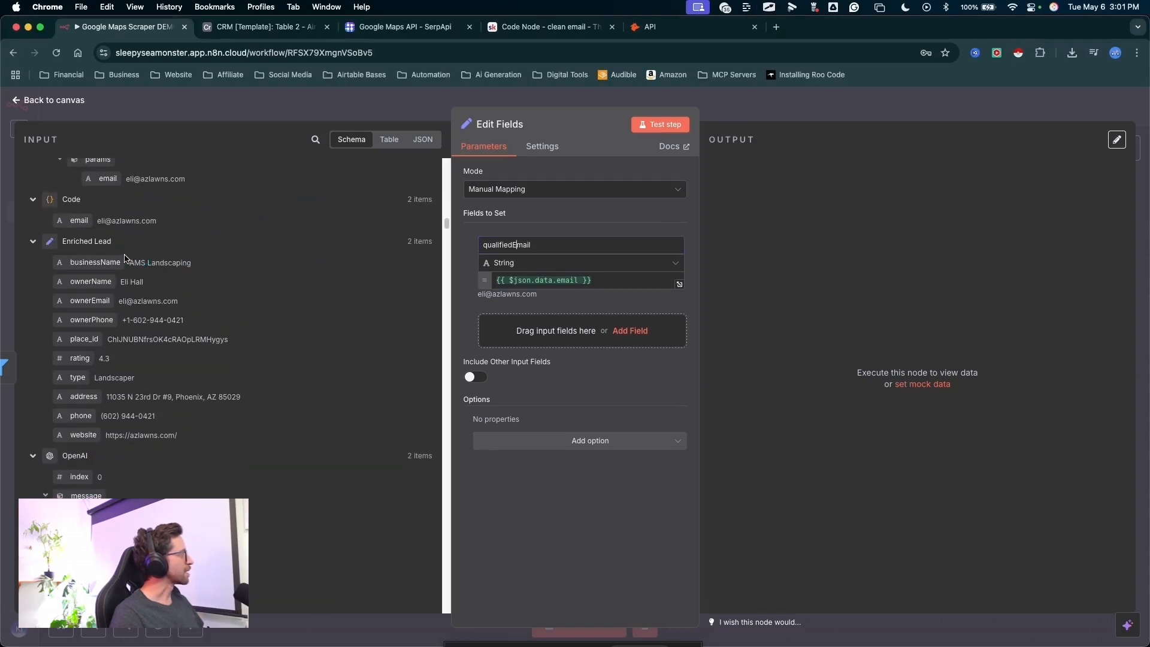
pyautogui.moveTo(90, 268); pyautogui.dragTo(492, 327)
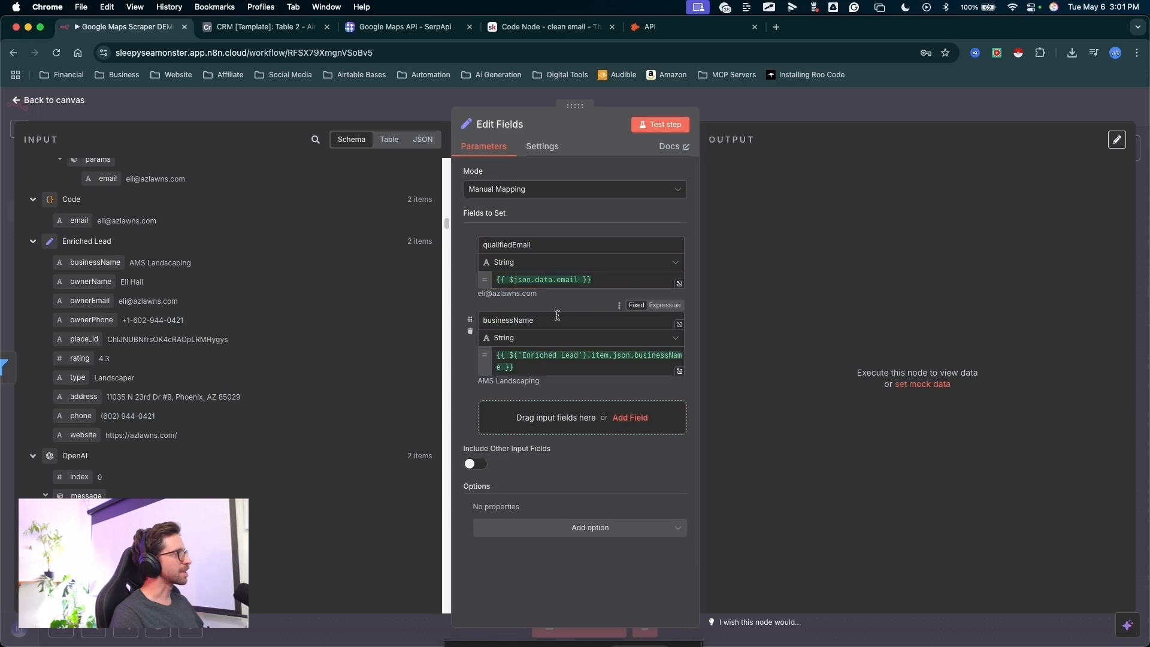
pyautogui.hotkey('ctrl', 'a')
pyautogui.moveTo(398, 254)
pyautogui.mouseDown()
pyautogui.moveTo(268, 254)
pyautogui.moveTo(495, 244)
pyautogui.moveTo(60, 303)
pyautogui.moveTo(441, 327)
pyautogui.moveTo(497, 406)
pyautogui.mouseUp()
pyautogui.hotkey('ctrl', 'a')
pyautogui.moveTo(332, 235)
pyautogui.mouseDown()
pyautogui.moveTo(207, 257)
pyautogui.moveTo(117, 307)
pyautogui.moveTo(196, 324)
pyautogui.moveTo(445, 234)
pyautogui.moveTo(340, 288)
pyautogui.mouseUp()
pyautogui.press('Escape')
# - Add the Enriched Lead's ownerPhone, place_id, rating, type, address, phone and website to the fields to set
pyautogui.moveTo(91, 320); pyautogui.dragTo(544, 479)
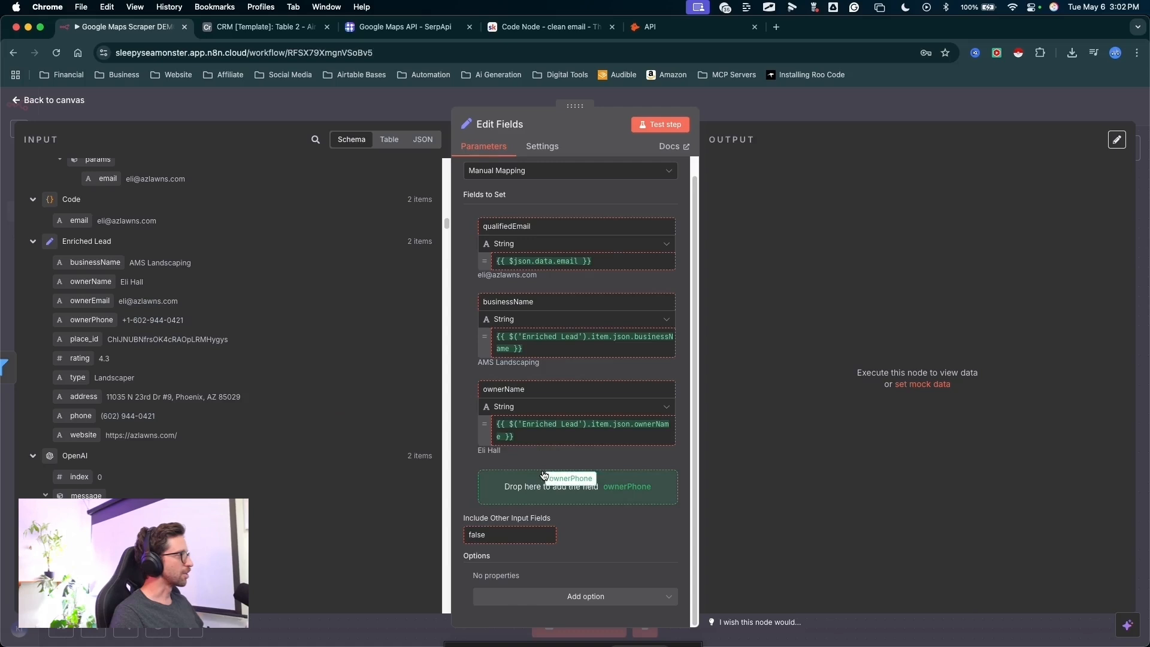
pyautogui.moveTo(83, 339); pyautogui.dragTo(543, 487)
pyautogui.moveTo(80, 358); pyautogui.dragTo(544, 553)
pyautogui.moveTo(81, 396); pyautogui.dragTo(557, 506)
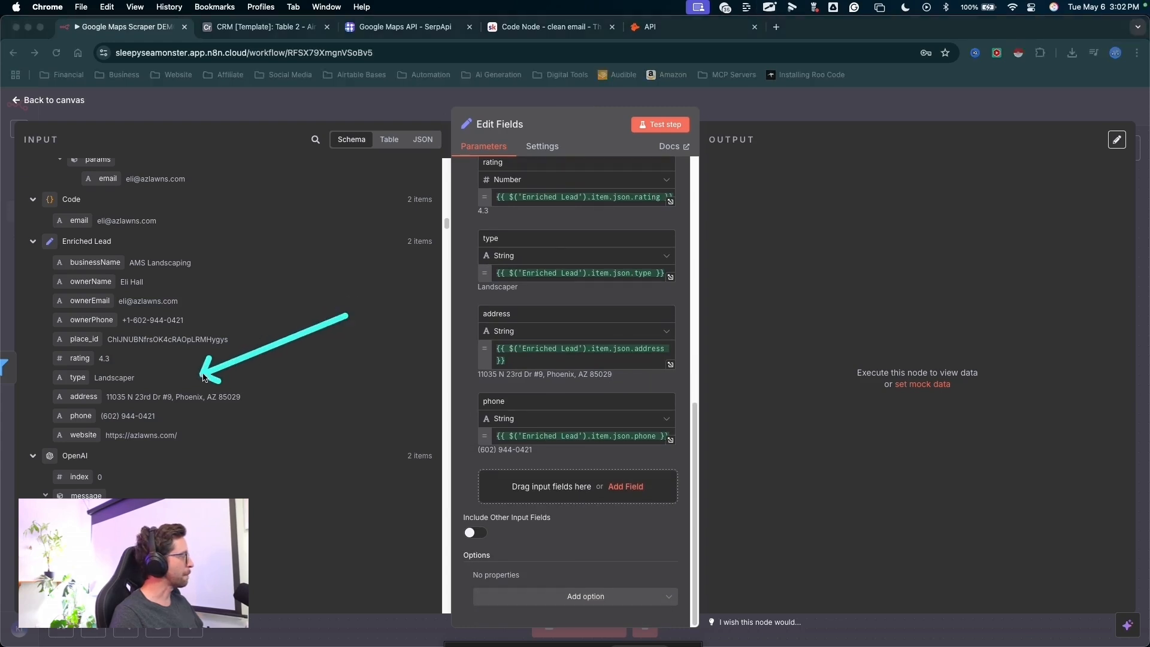
pyautogui.moveTo(84, 435); pyautogui.dragTo(528, 525)
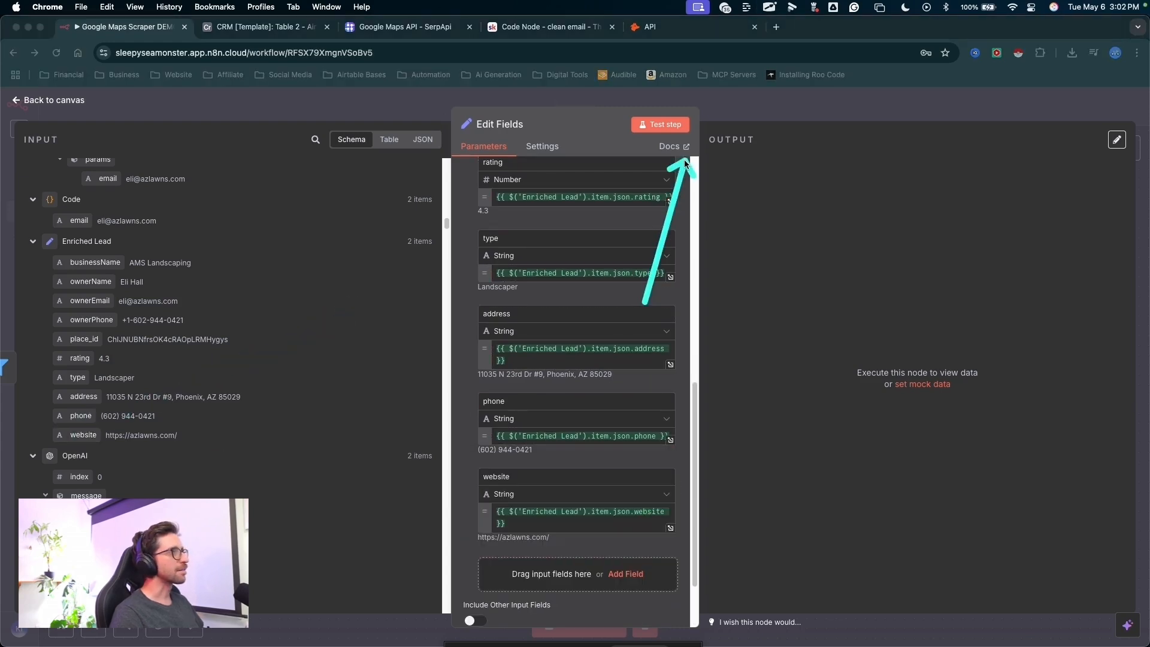
# - Test the Edit Fields node and rename it as Qualified Leads
pyautogui.click(663, 126)
pyautogui.click(523, 131)
pyautogui.click(525, 128)
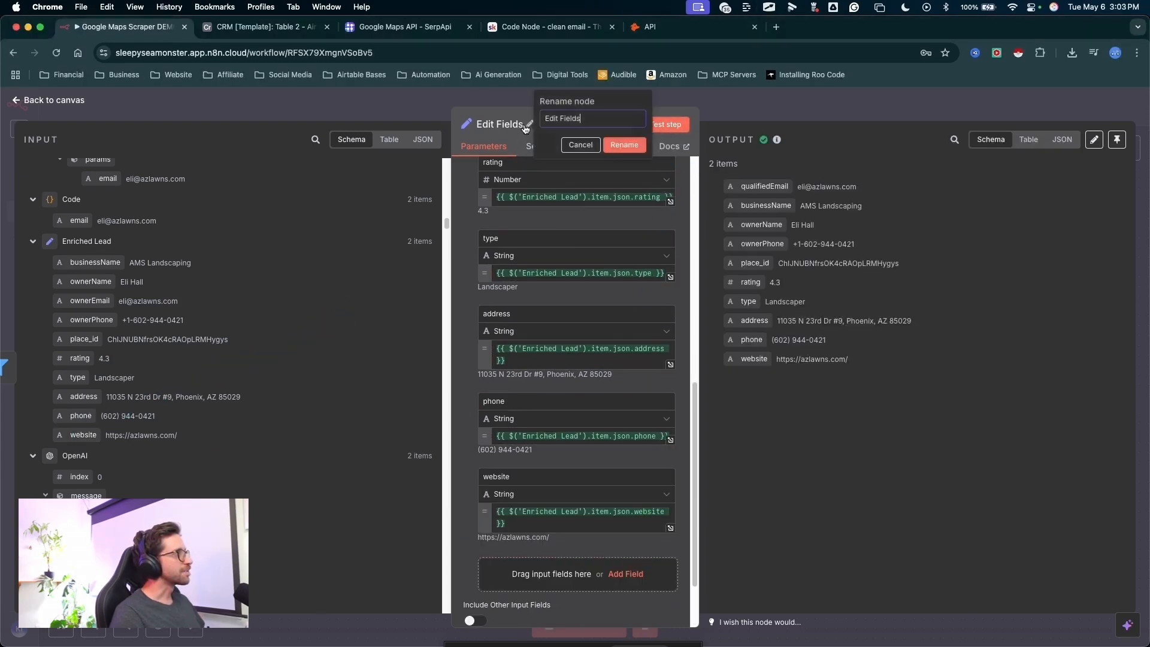
pyautogui.write('Qualified Leads')
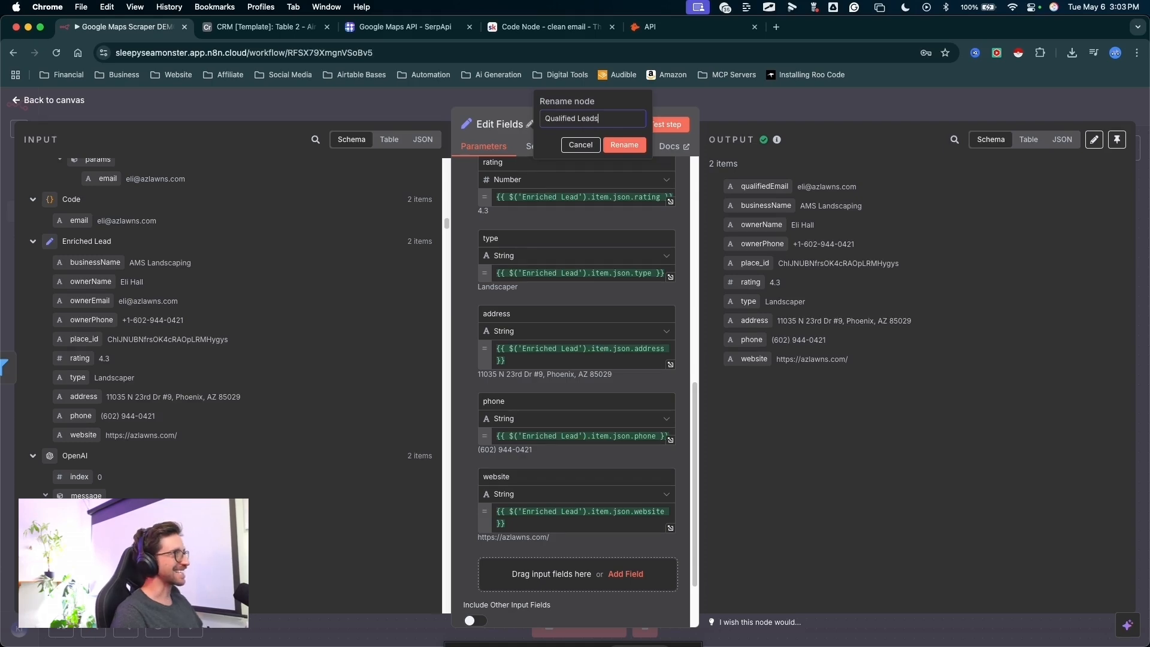
pyautogui.click(618, 145)
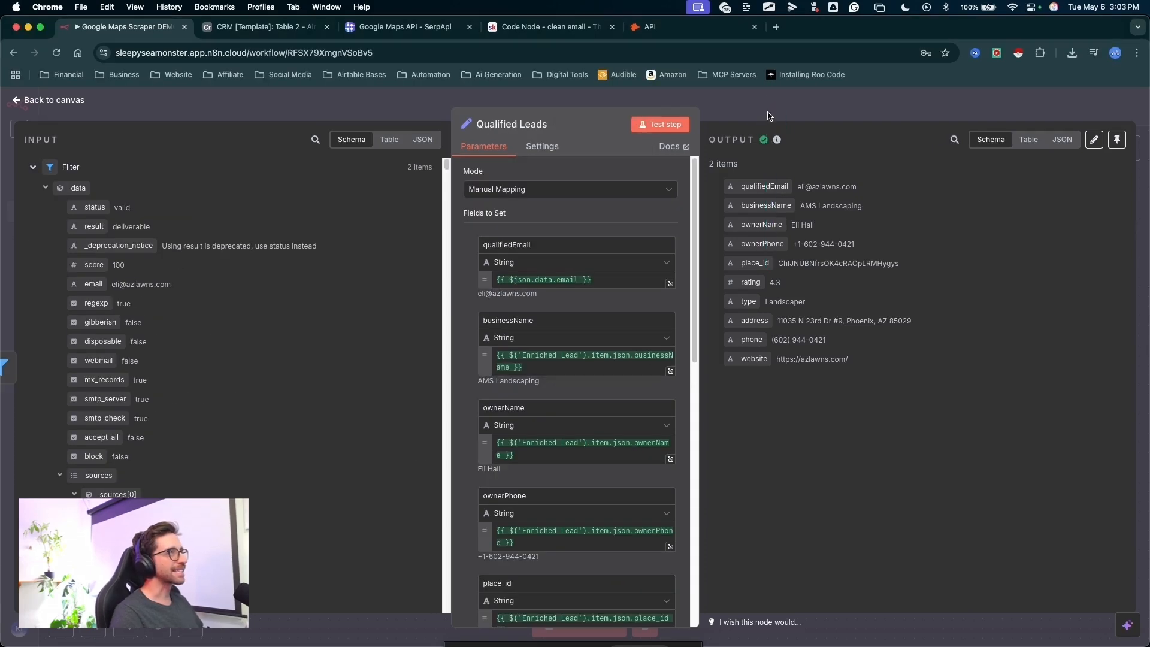
# - Return from the Qualified Leads node to the canvas and save the workflow
pyautogui.click(768, 113)
pyautogui.hscroll(5, 760, 123)
pyautogui.click(966, 106)
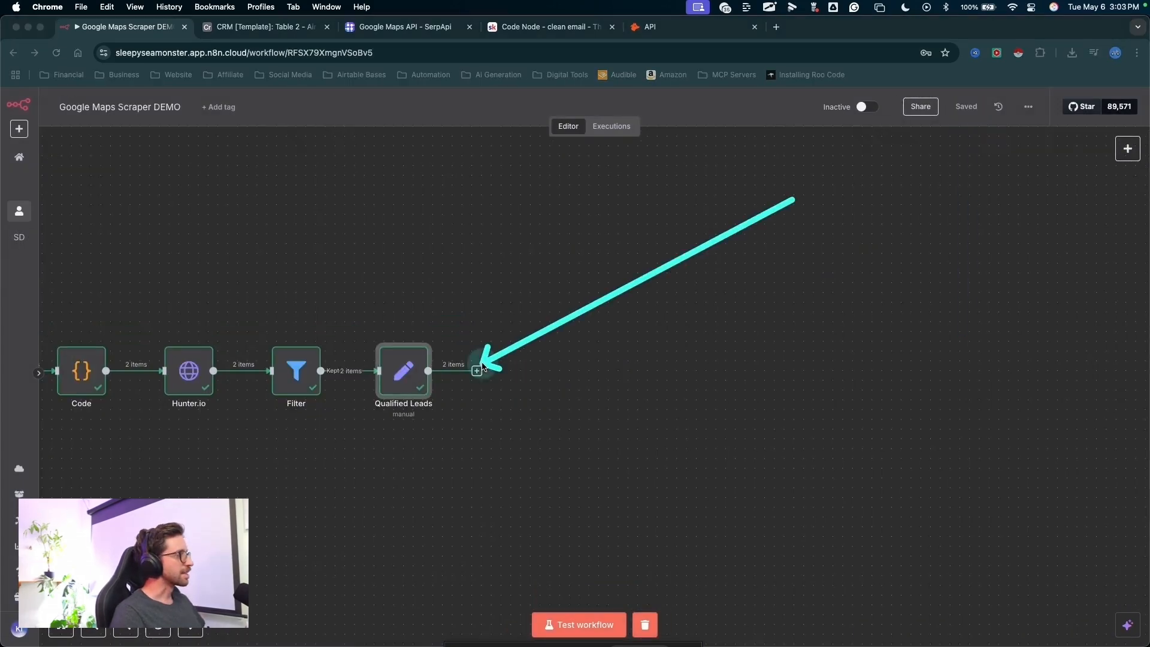
# - Find Airtable as the node to follow Qualified Leads and open its list of actions
pyautogui.click(477, 371)
pyautogui.write('air')
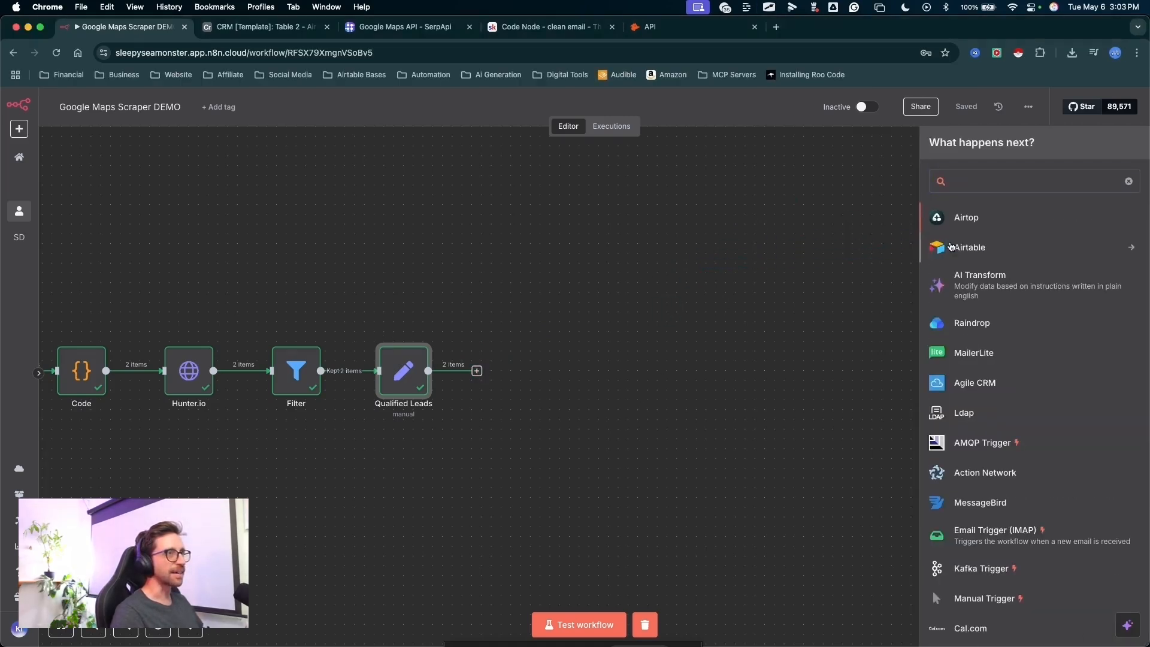
pyautogui.click(934, 248)
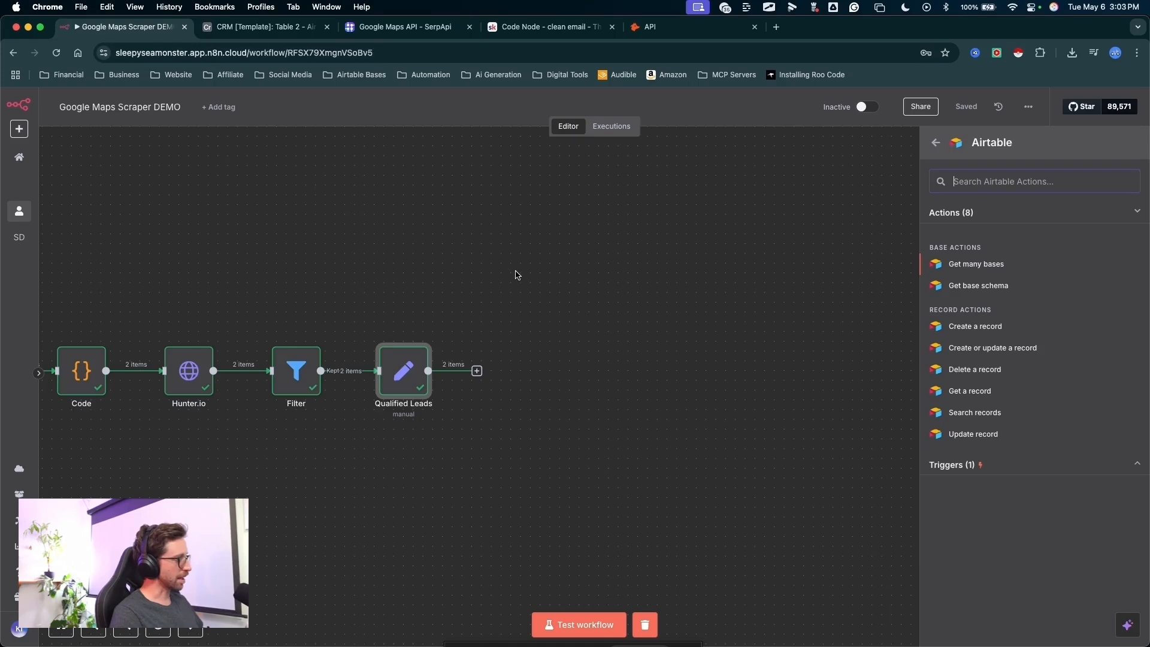
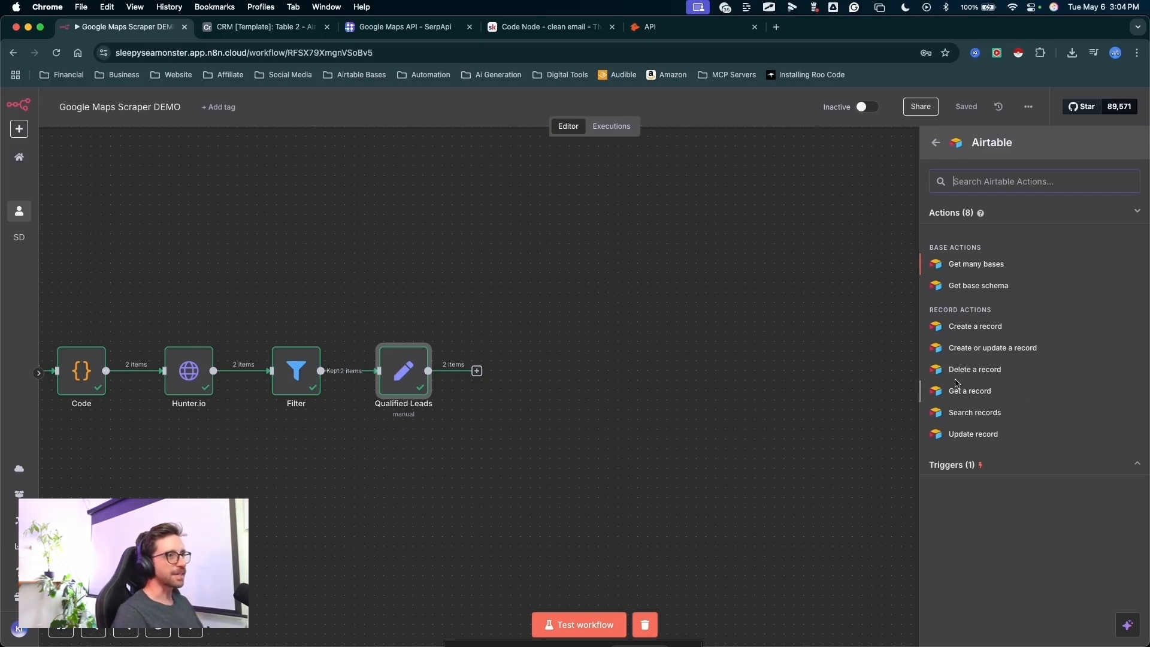
# - Add an Airtable node that creates a record after the Qualified Leads node
pyautogui.click(959, 331)
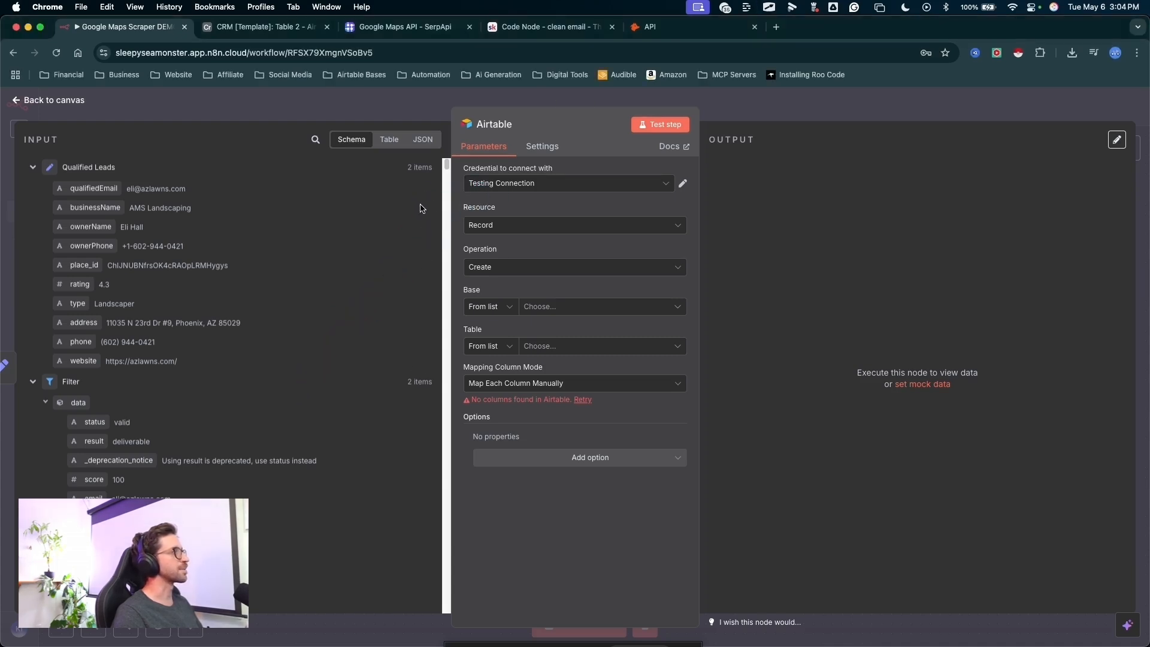
pyautogui.moveTo(326, 282)
pyautogui.mouseDown()
pyautogui.moveTo(415, 200)
pyautogui.moveTo(474, 170)
pyautogui.moveTo(478, 185)
pyautogui.mouseUp()
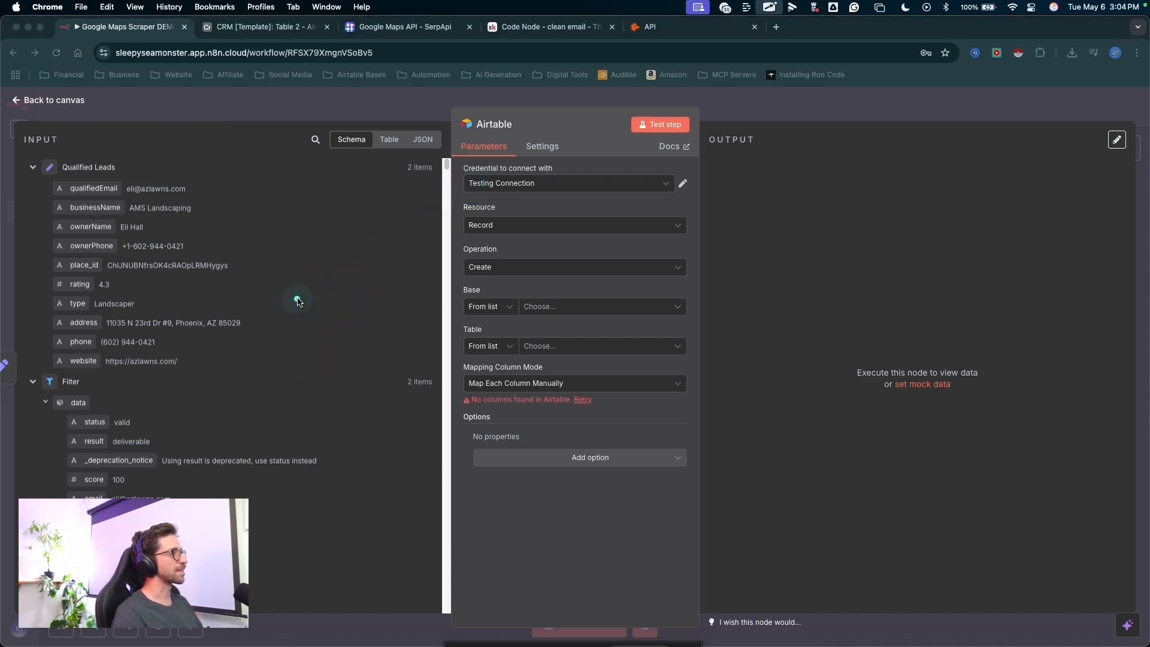
pyautogui.moveTo(298, 301); pyautogui.dragTo(440, 175)
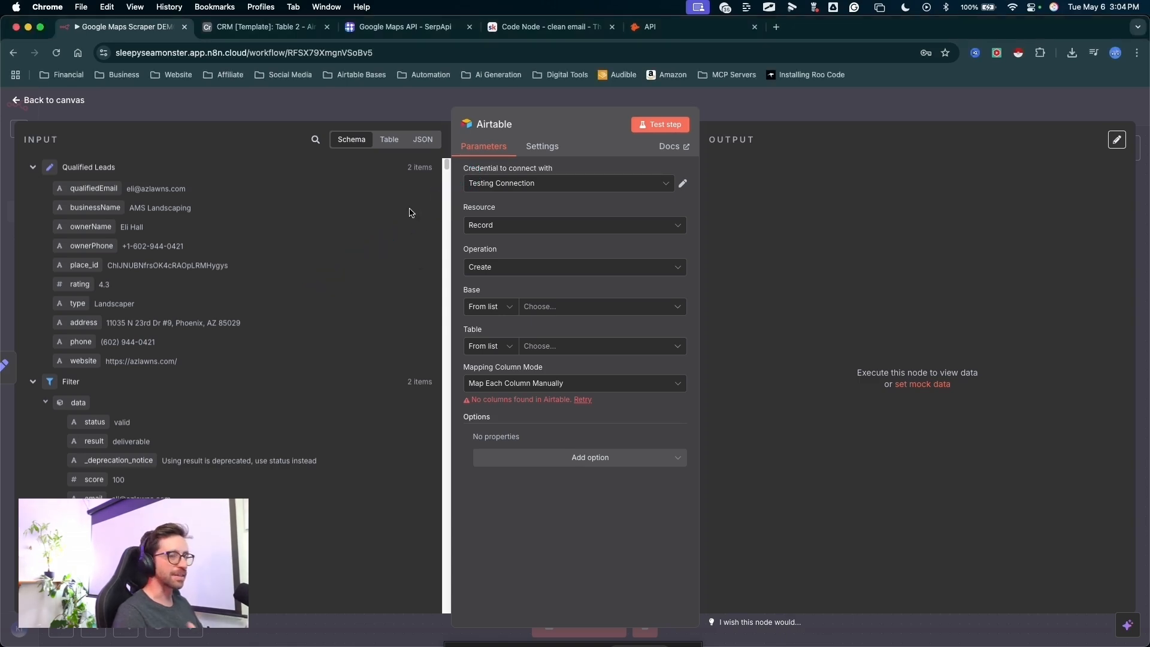
# - Check the setup documentation for a new Airtable credential and connect the node with the existing My Permanent Token credential
pyautogui.click(509, 182)
pyautogui.click(524, 334)
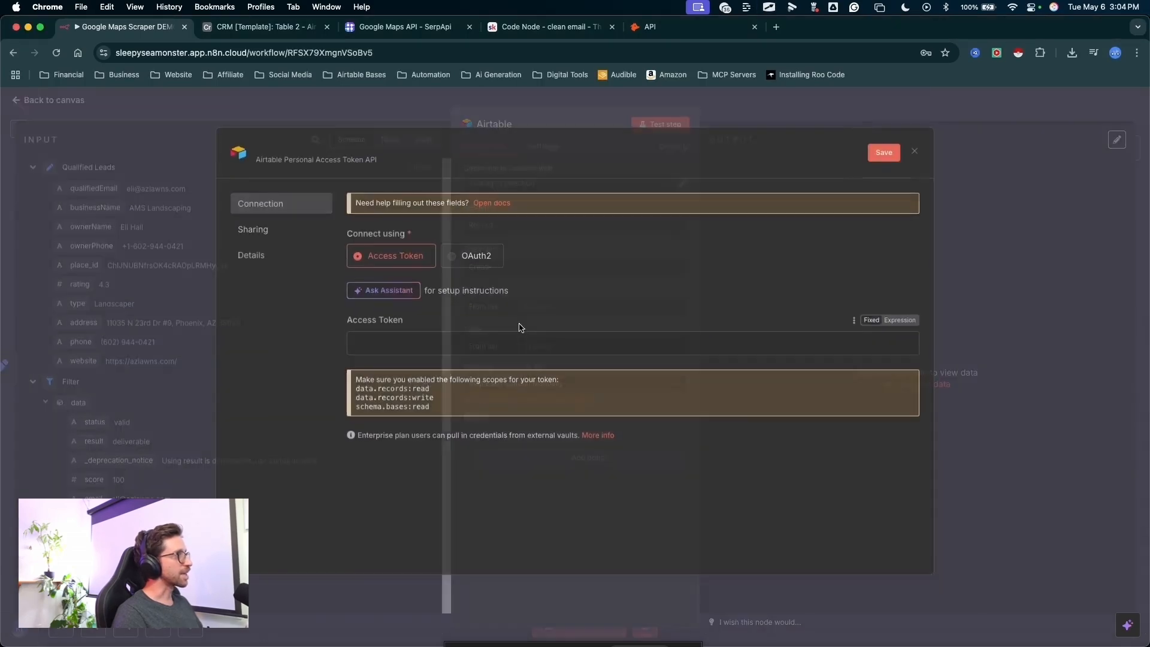
pyautogui.moveTo(693, 261); pyautogui.dragTo(502, 205)
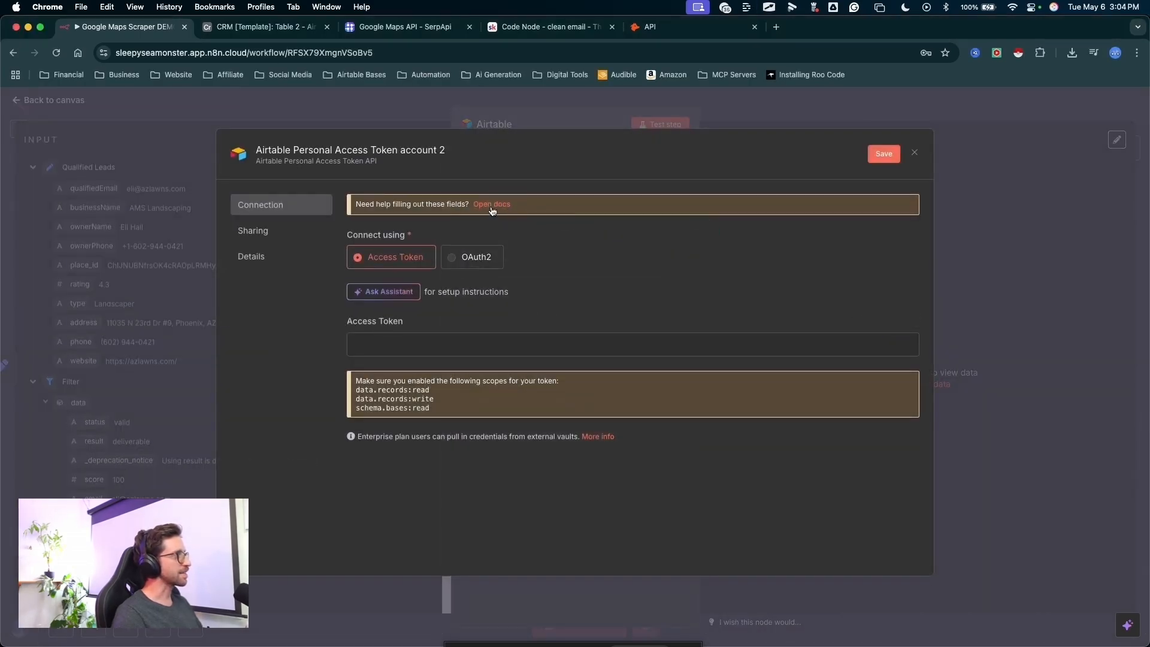
pyautogui.click(502, 205)
pyautogui.moveTo(732, 239); pyautogui.dragTo(443, 505)
pyautogui.press('Escape')
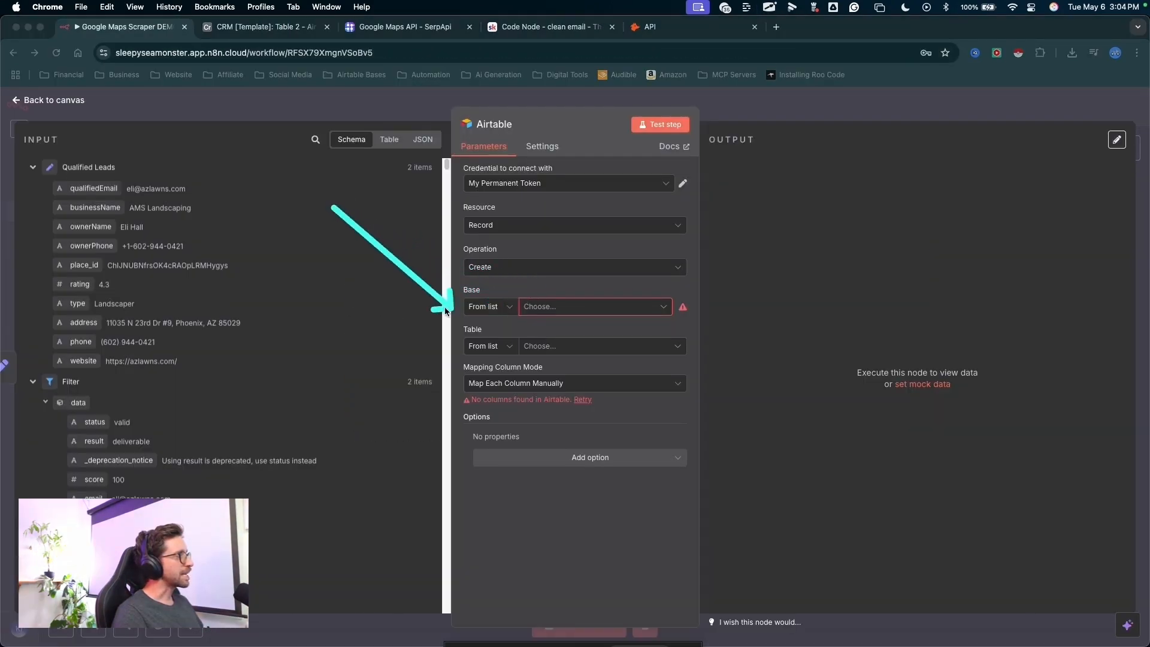
pyautogui.moveTo(557, 270); pyautogui.dragTo(544, 348)
pyautogui.press('Escape')
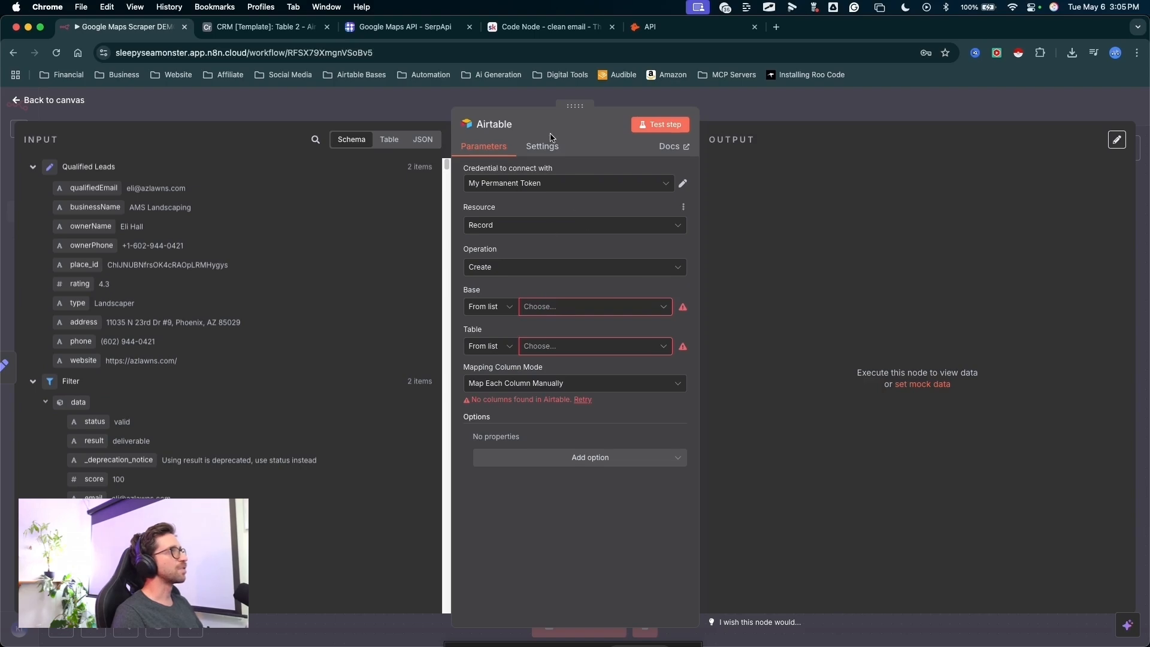
# - Switch to Airtable and create a base from scratch in the Sleepy Sea Monster workspace
pyautogui.click(777, 27)
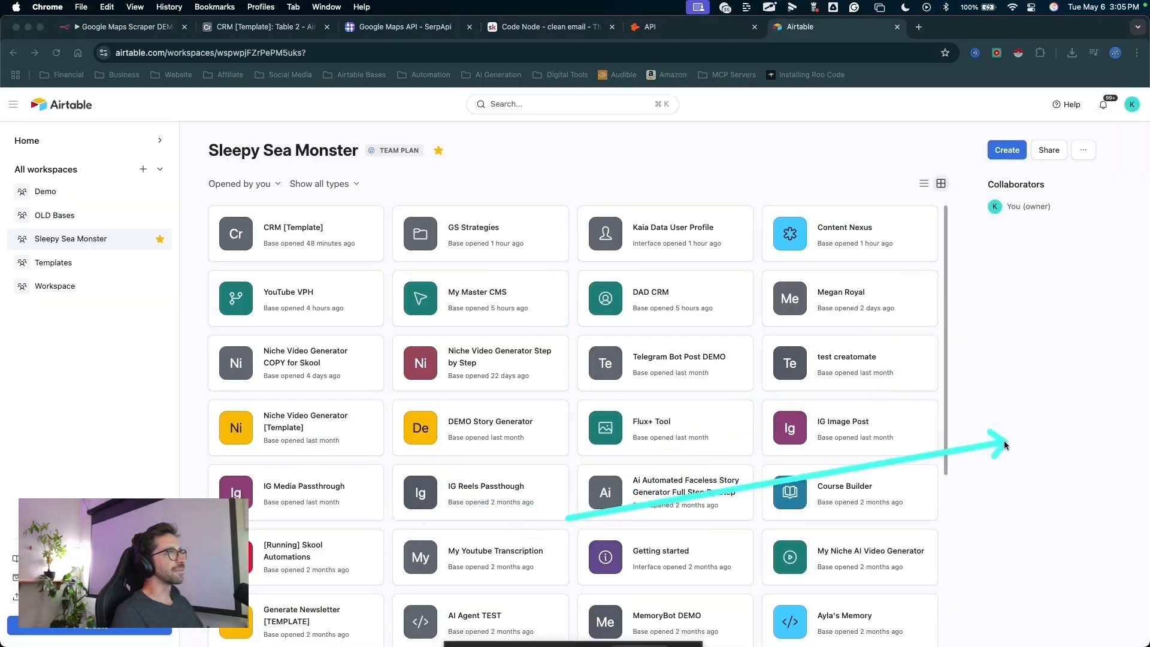
pyautogui.moveTo(1055, 353); pyautogui.dragTo(997, 148)
pyautogui.press('Escape')
pyautogui.click(998, 150)
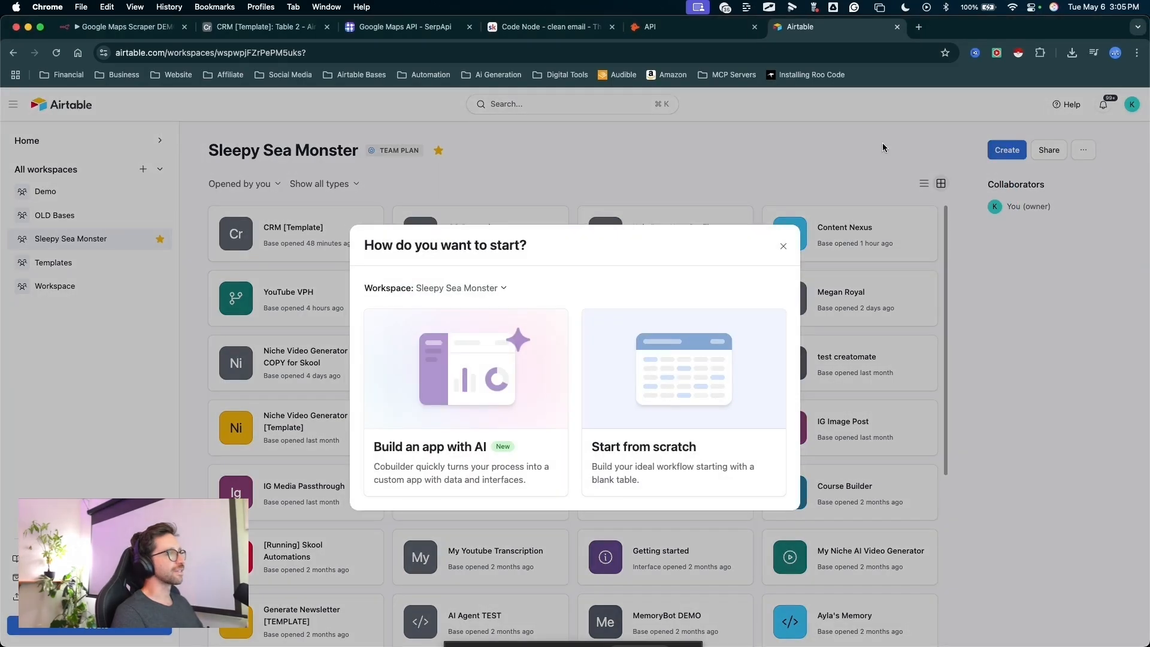
pyautogui.click(686, 384)
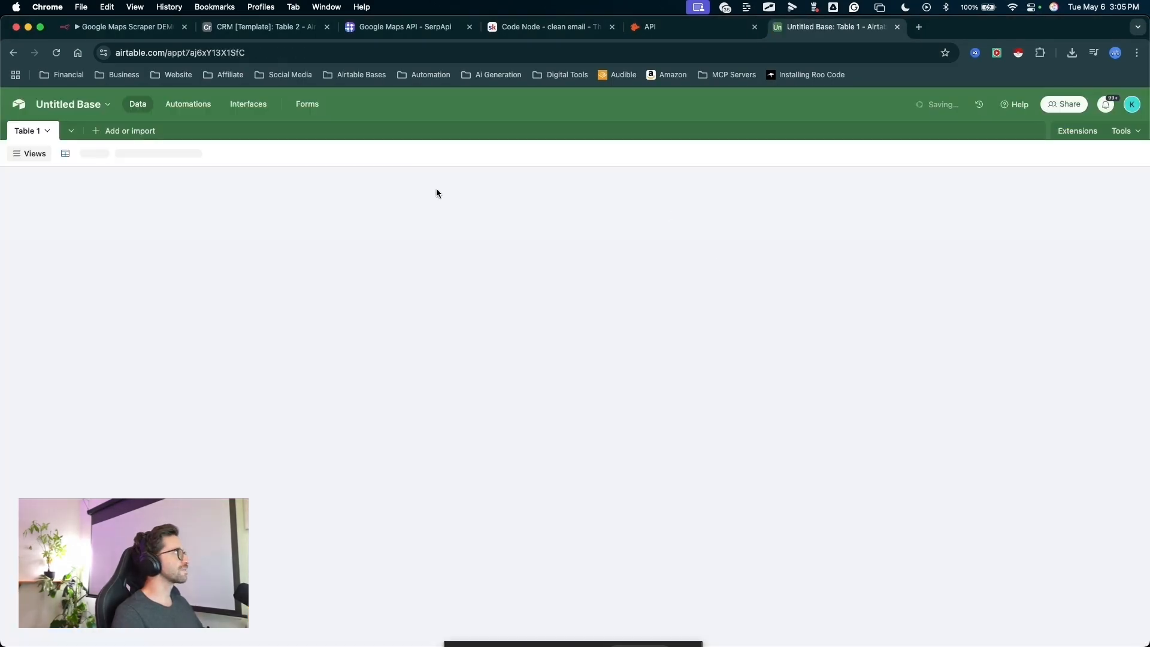
pyautogui.moveTo(308, 440)
pyautogui.mouseDown()
pyautogui.moveTo(21, 118)
pyautogui.moveTo(246, 182)
pyautogui.moveTo(436, 185)
pyautogui.moveTo(267, 370)
pyautogui.moveTo(62, 154)
pyautogui.moveTo(860, 230)
pyautogui.moveTo(659, 196)
pyautogui.moveTo(185, 196)
pyautogui.moveTo(799, 196)
pyautogui.moveTo(722, 198)
pyautogui.mouseUp()
pyautogui.press('Escape')
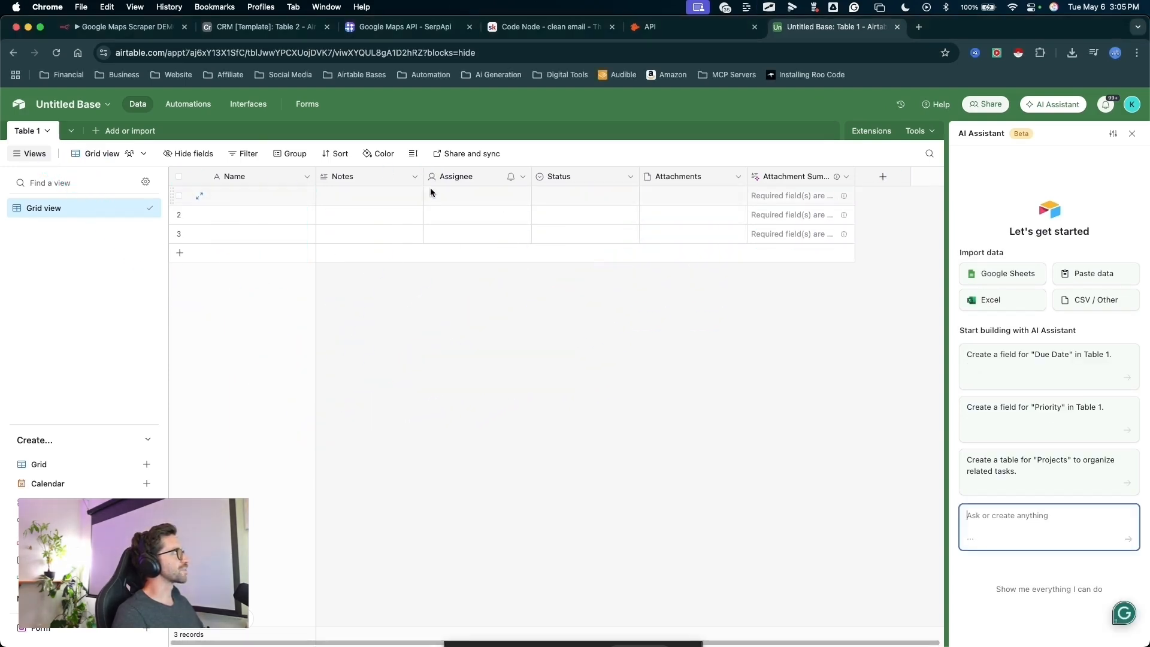
# - Switch back to the n8n workflow and copy the Qualified Leads fields with their sample data, from qualifiedEmail through website
pyautogui.press('super+1')
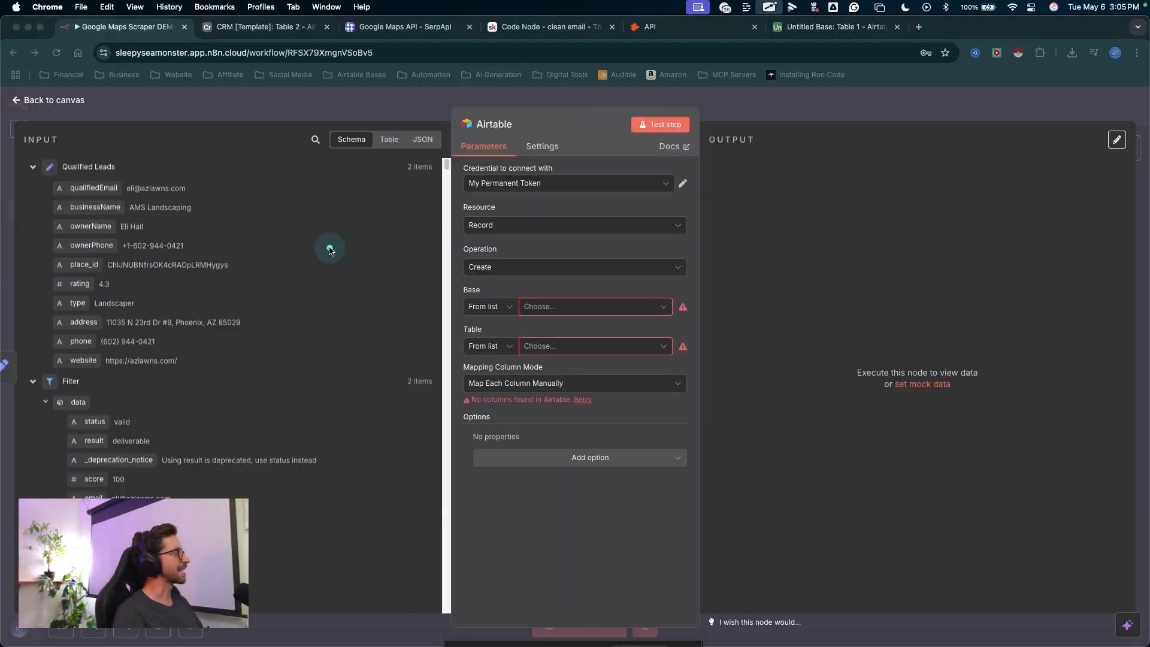
pyautogui.moveTo(316, 195)
pyautogui.mouseDown()
pyautogui.moveTo(204, 175)
pyautogui.moveTo(99, 189)
pyautogui.moveTo(79, 308)
pyautogui.moveTo(87, 198)
pyautogui.moveTo(91, 234)
pyautogui.mouseUp()
pyautogui.press('Escape')
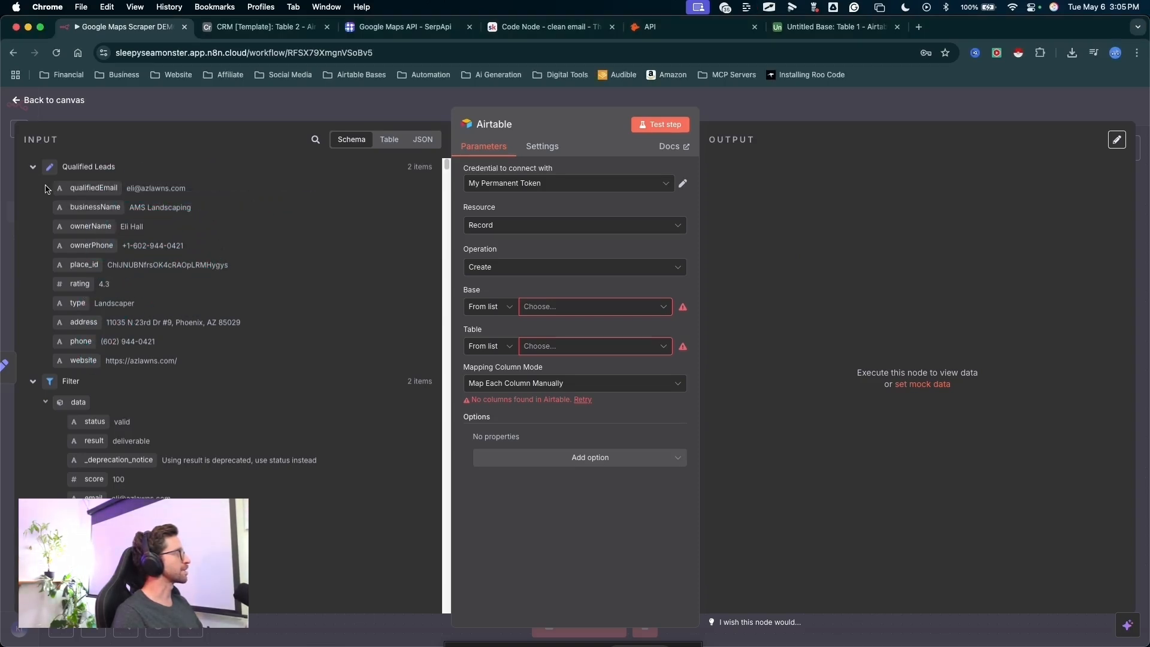
pyautogui.moveTo(70, 187); pyautogui.dragTo(205, 365)
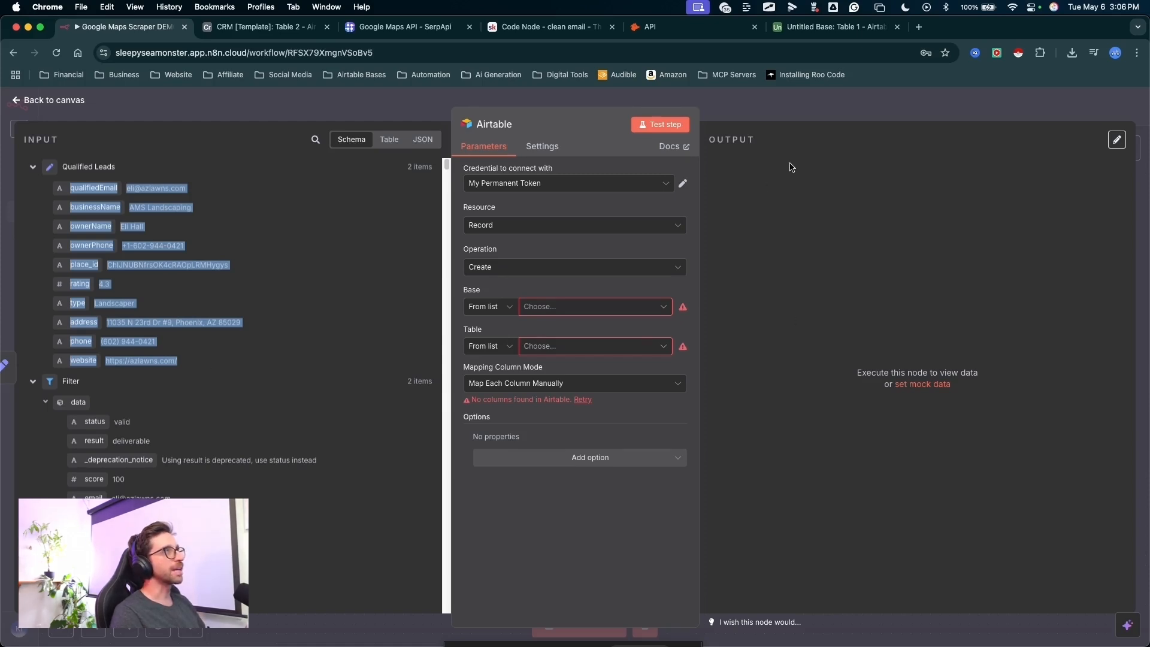
# - Switch to ChatGPT, paste the copied fields and sample data, and ask for a table with these items as headers
pyautogui.click(919, 27)
pyautogui.press('super+v')
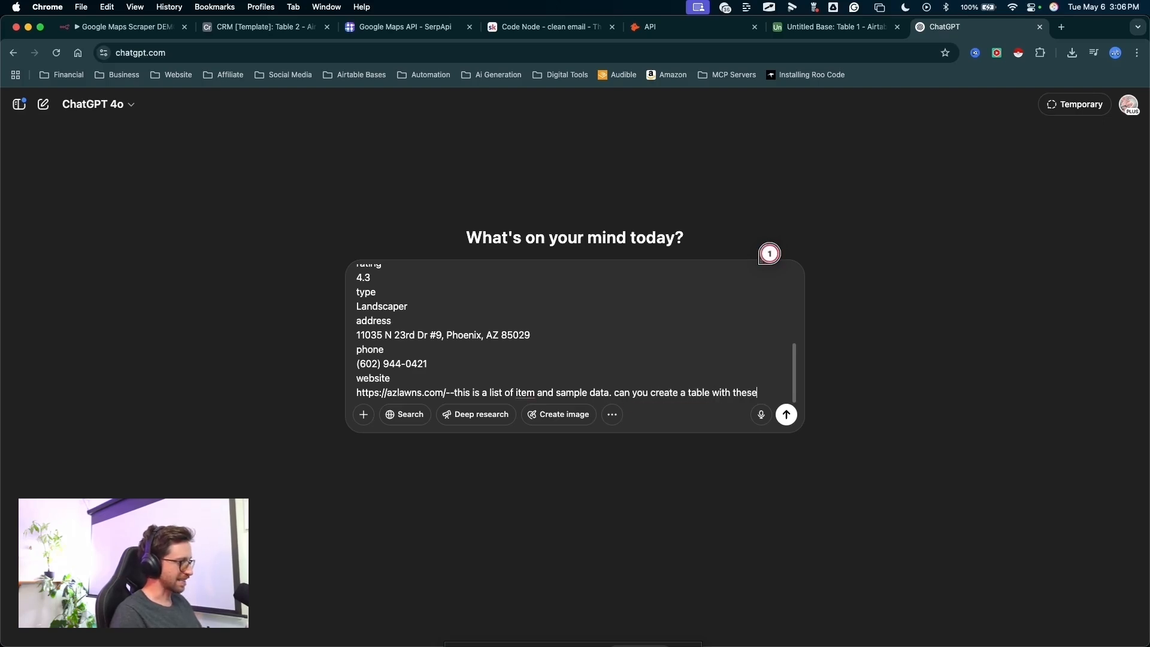
pyautogui.write('as aheaders')
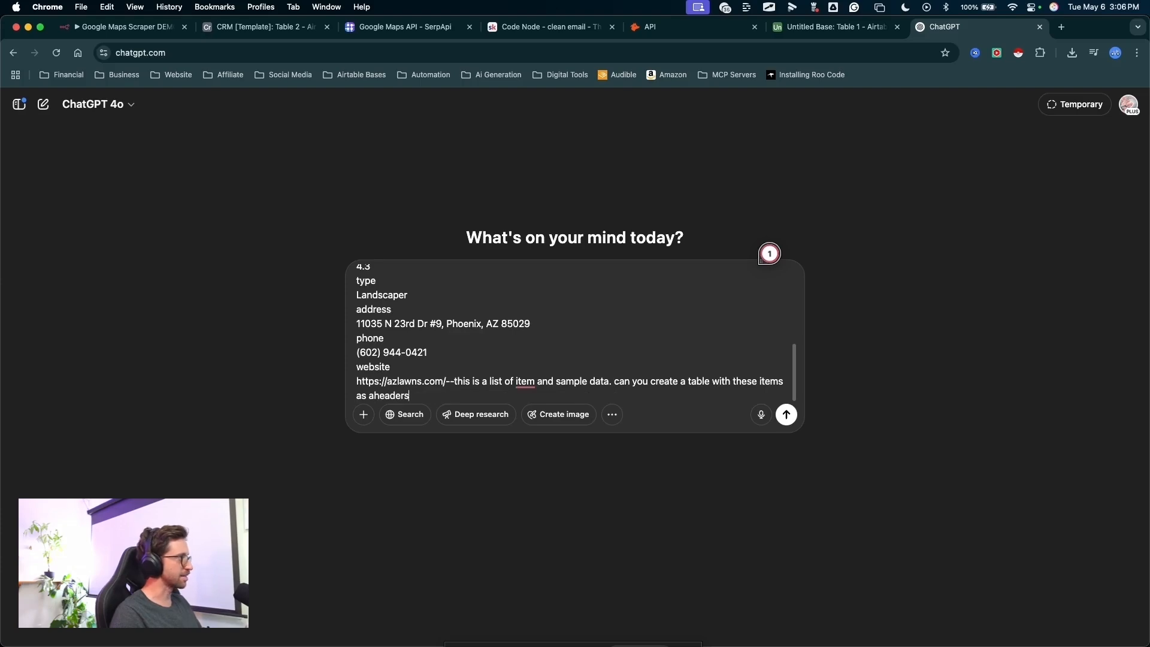
pyautogui.press('Return')
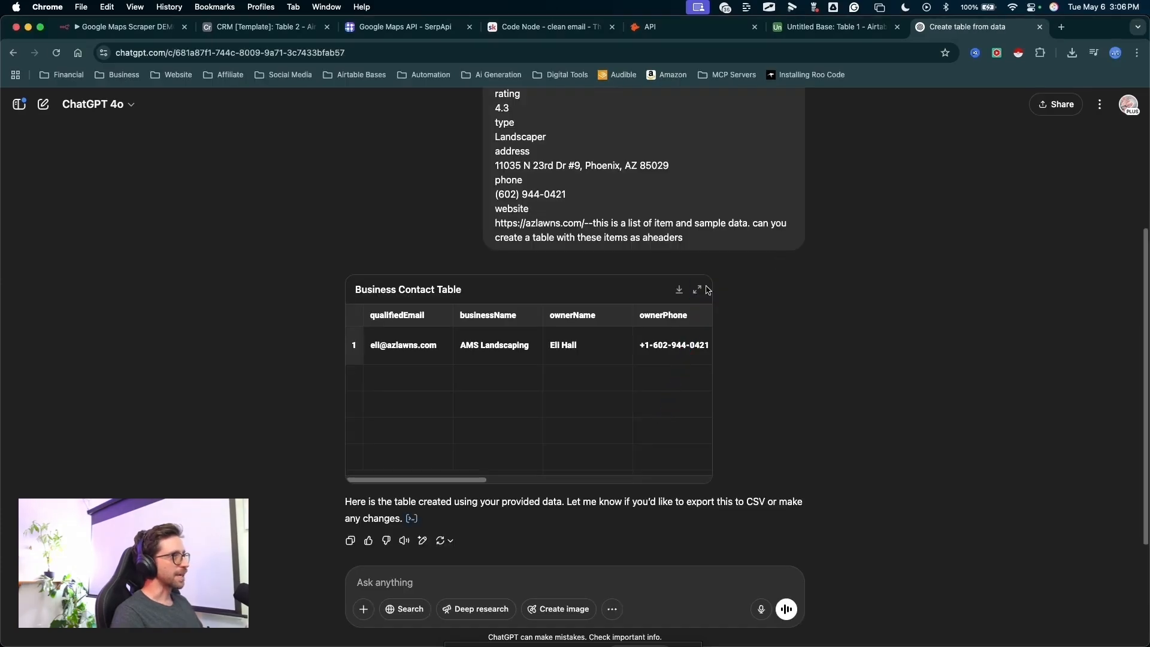
# - Expand the generated Business Contact Table, check its column headers and sample row, and collapse it again
pyautogui.click(704, 291)
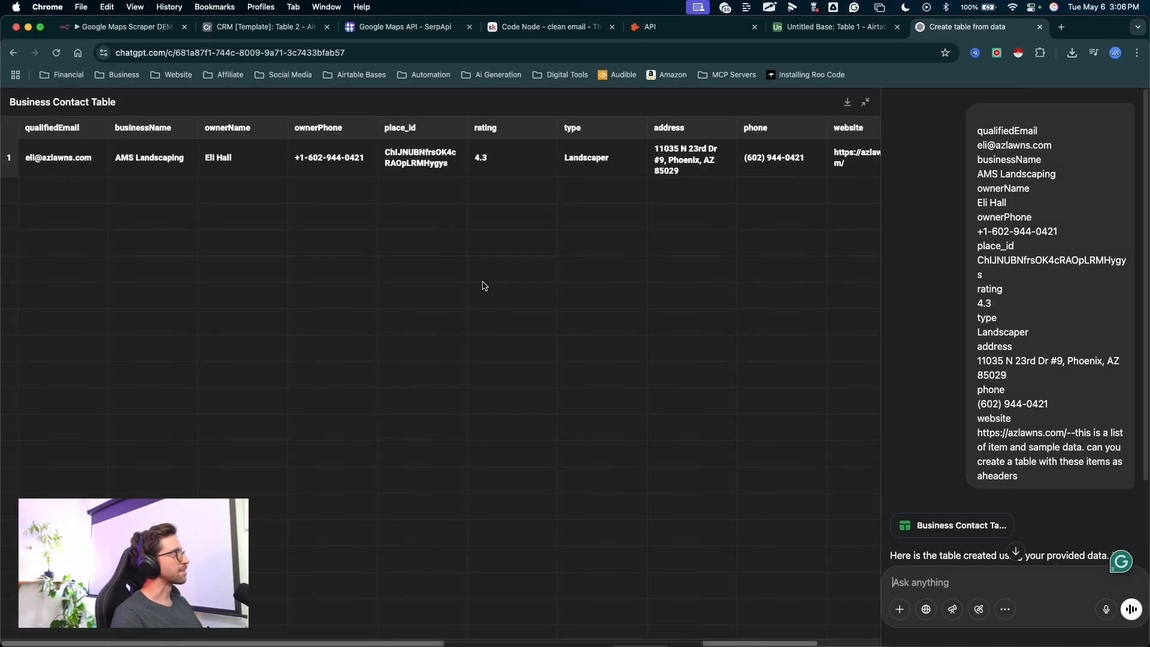
pyautogui.hotkey('ctrl', 'a')
pyautogui.moveTo(208, 268)
pyautogui.mouseDown()
pyautogui.moveTo(81, 139)
pyautogui.moveTo(326, 124)
pyautogui.moveTo(653, 141)
pyautogui.moveTo(855, 121)
pyautogui.moveTo(701, 193)
pyautogui.moveTo(328, 166)
pyautogui.mouseUp()
pyautogui.moveTo(121, 178); pyautogui.dragTo(780, 175)
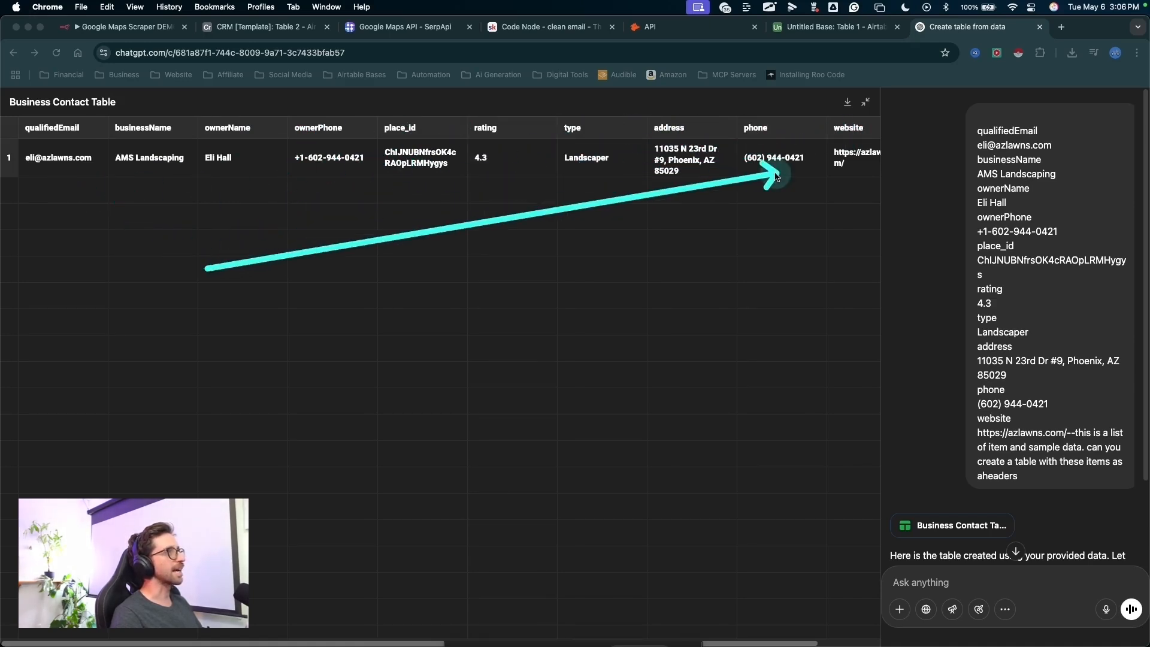
pyautogui.press('Escape')
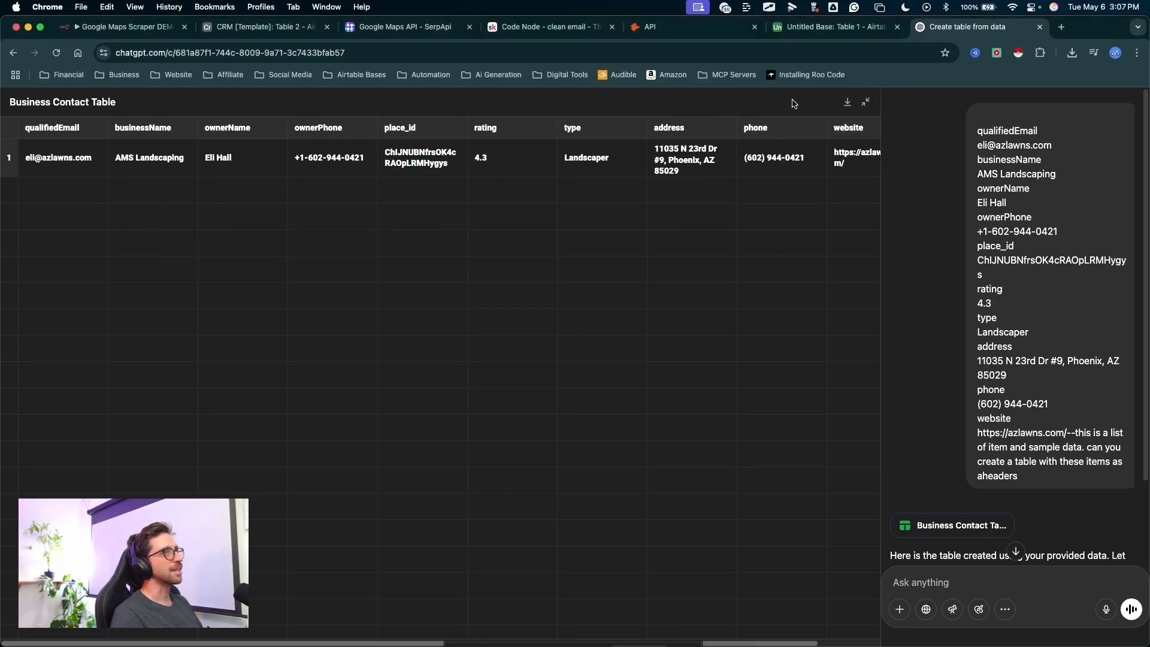
pyautogui.click(872, 102)
pyautogui.moveTo(645, 397); pyautogui.dragTo(432, 557)
pyautogui.press('Escape')
# - Ask ChatGPT to export the table as a CSV file and download business_contact_table.csv
pyautogui.write('export this as csv')
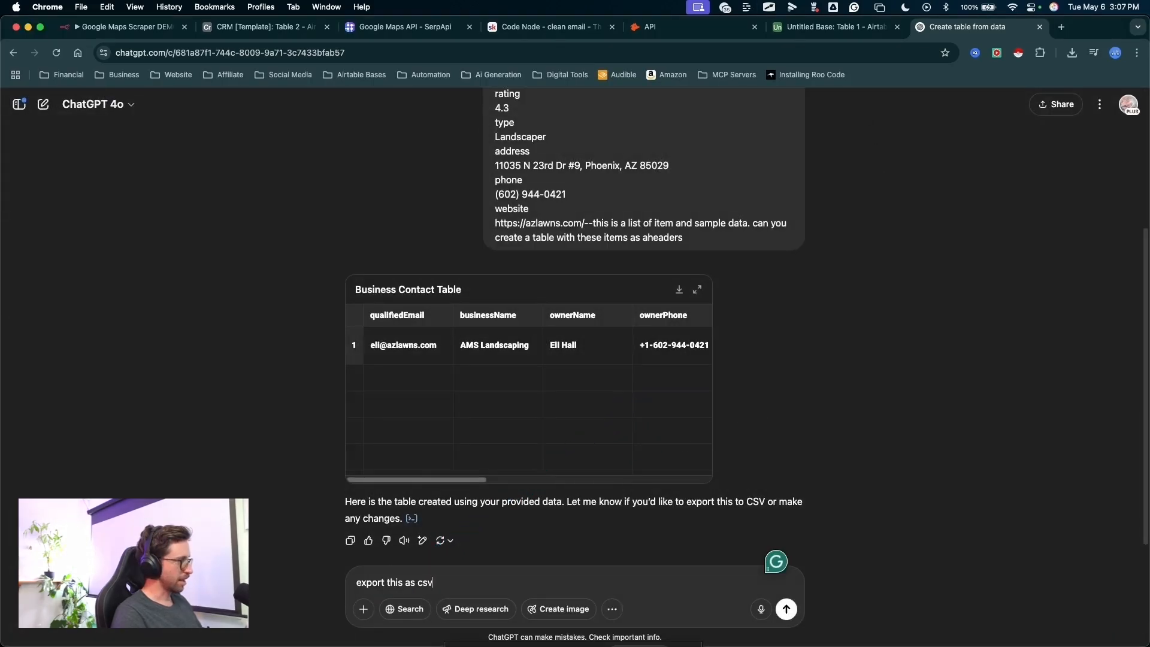
pyautogui.write(' fil')
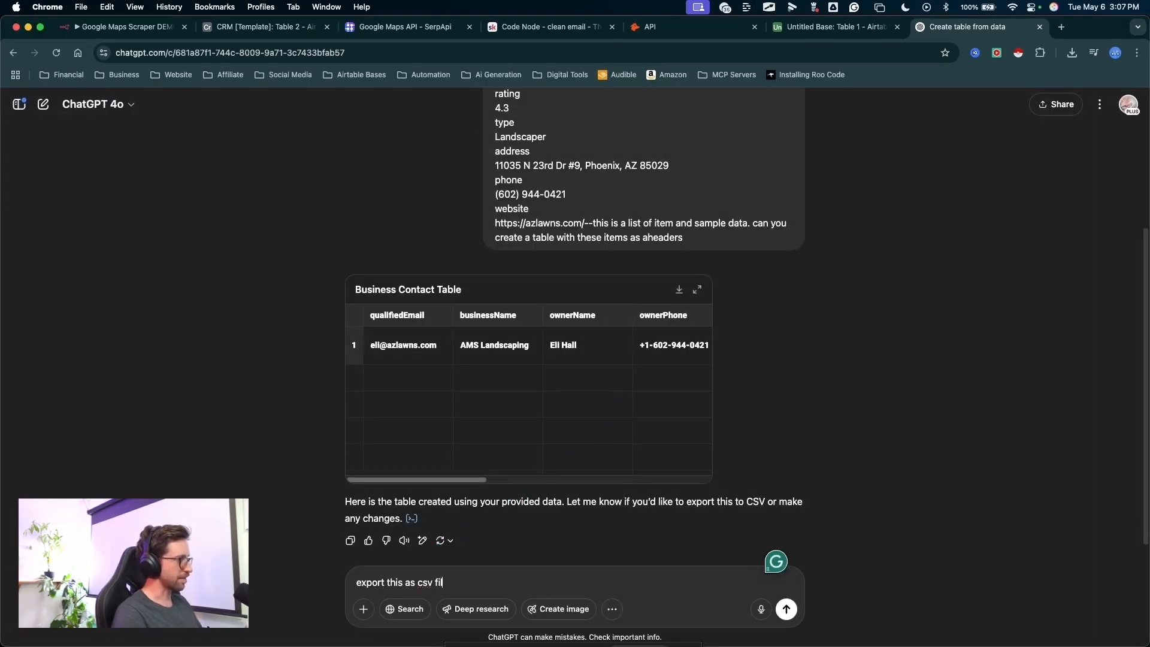
pyautogui.write('e')
pyautogui.press('Return')
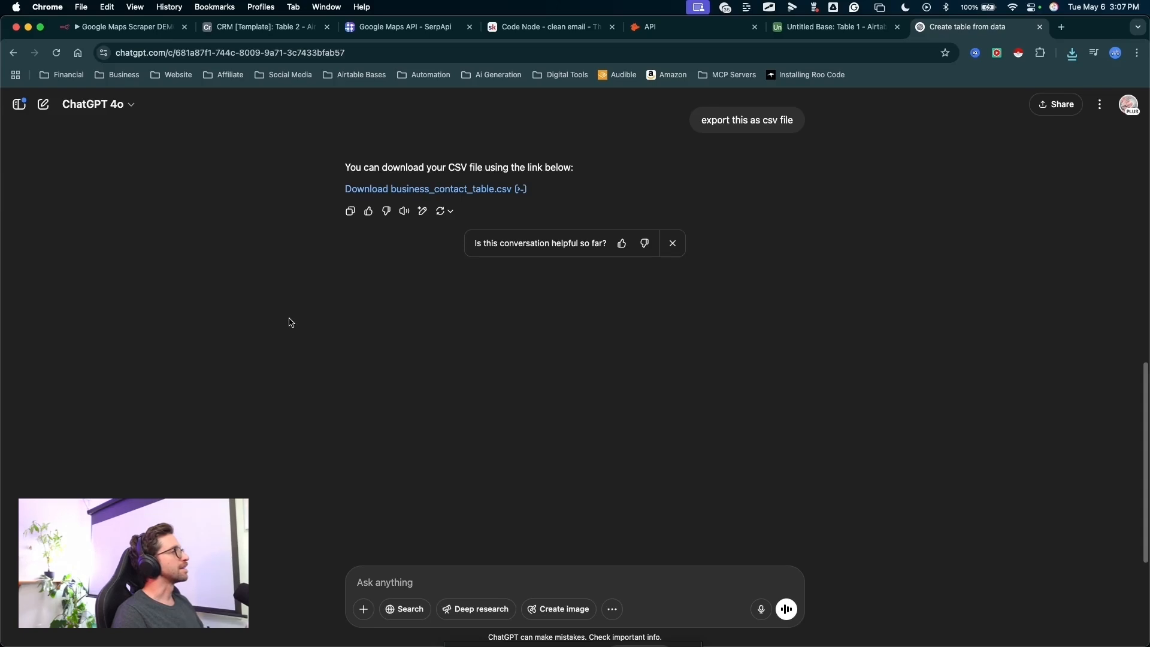
pyautogui.moveTo(224, 398)
pyautogui.mouseDown()
pyautogui.moveTo(231, 334)
pyautogui.moveTo(359, 193)
pyautogui.mouseUp()
pyautogui.press('Escape')
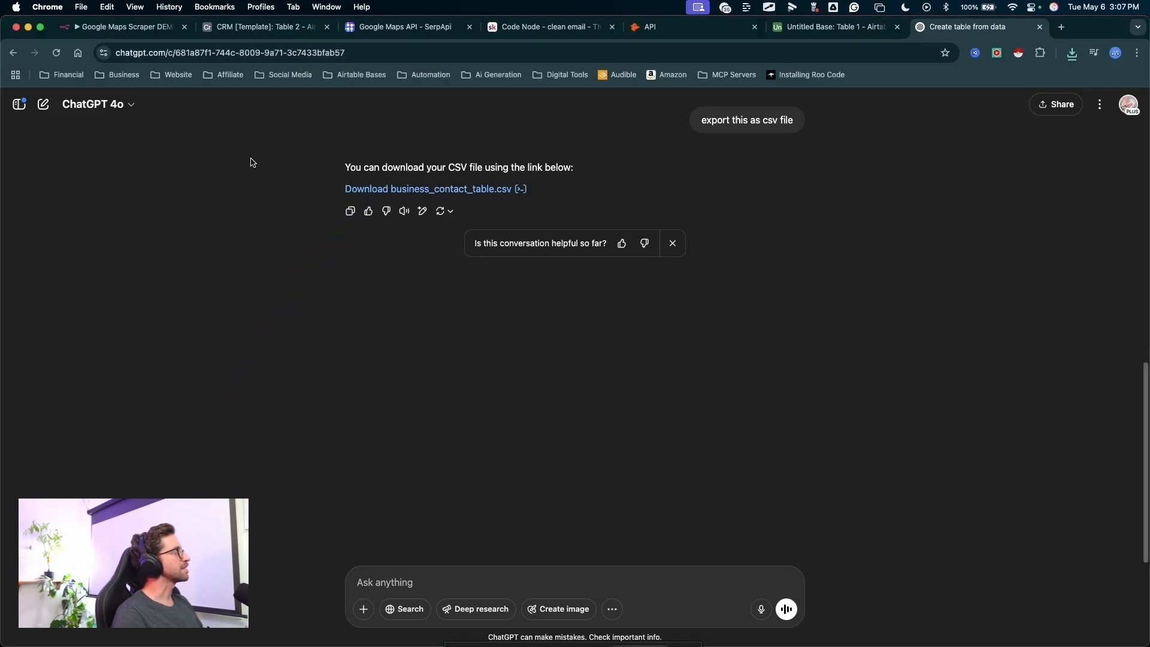
# - Switch to the untitled Airtable base and dismiss the AI Assistant
pyautogui.click(812, 28)
pyautogui.moveTo(704, 504)
pyautogui.mouseDown()
pyautogui.moveTo(1, 152)
pyautogui.moveTo(1138, 123)
pyautogui.moveTo(918, 201)
pyautogui.mouseUp()
pyautogui.press('Escape')
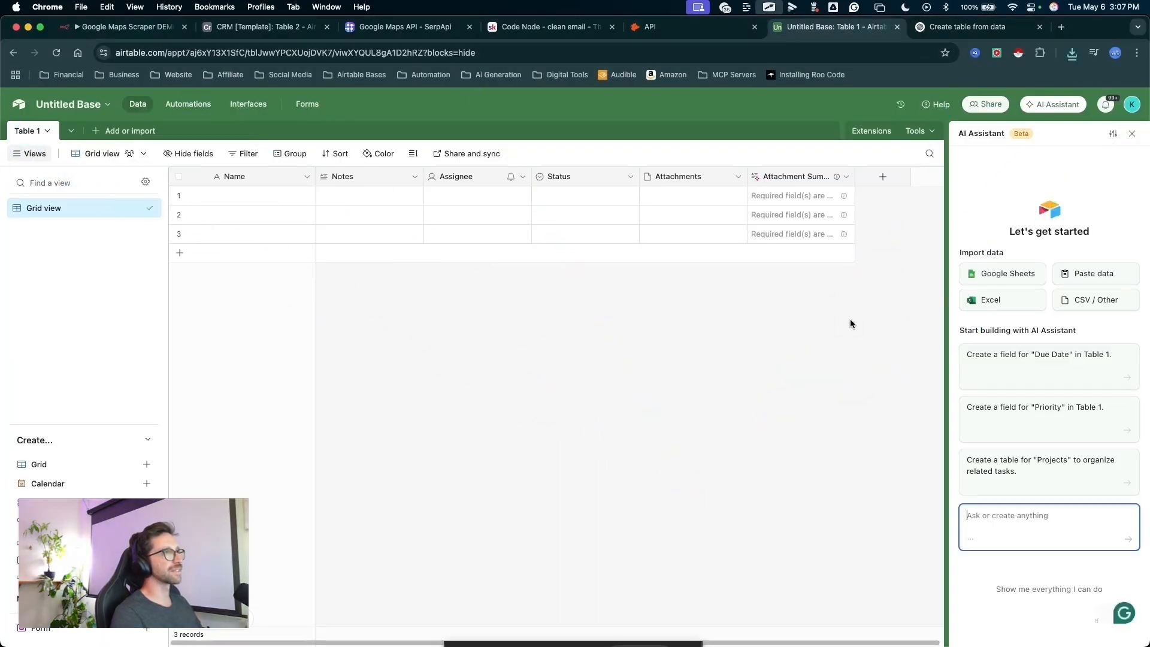
pyautogui.click(838, 320)
pyautogui.moveTo(852, 314); pyautogui.dragTo(1125, 89)
pyautogui.press('Escape')
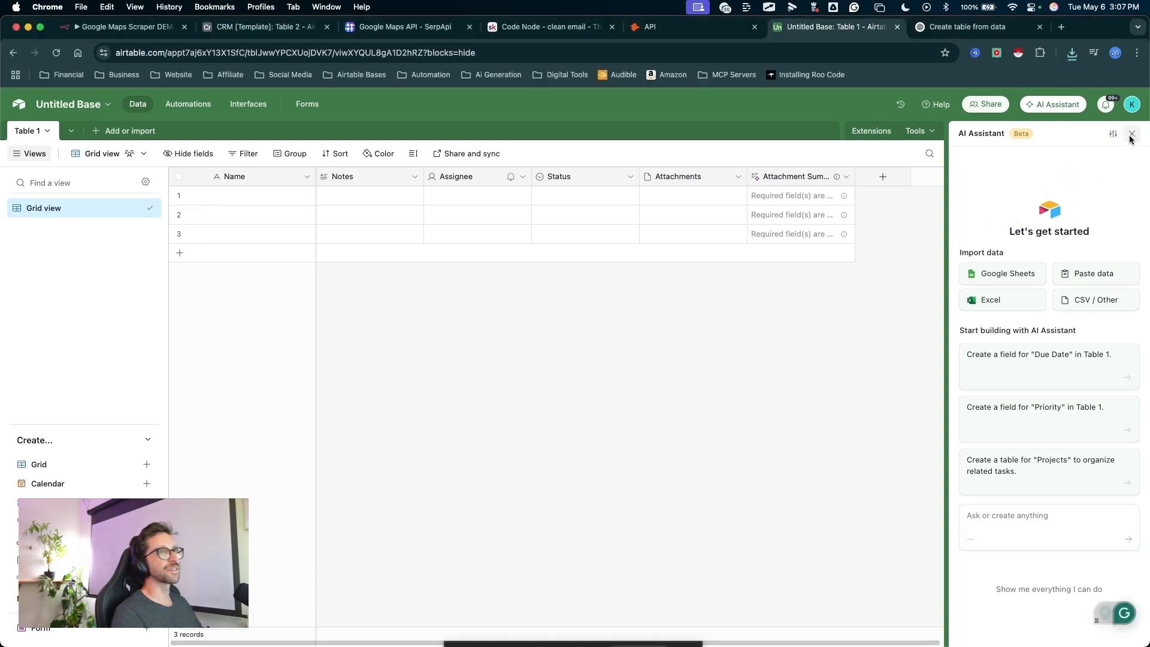
pyautogui.click(1132, 134)
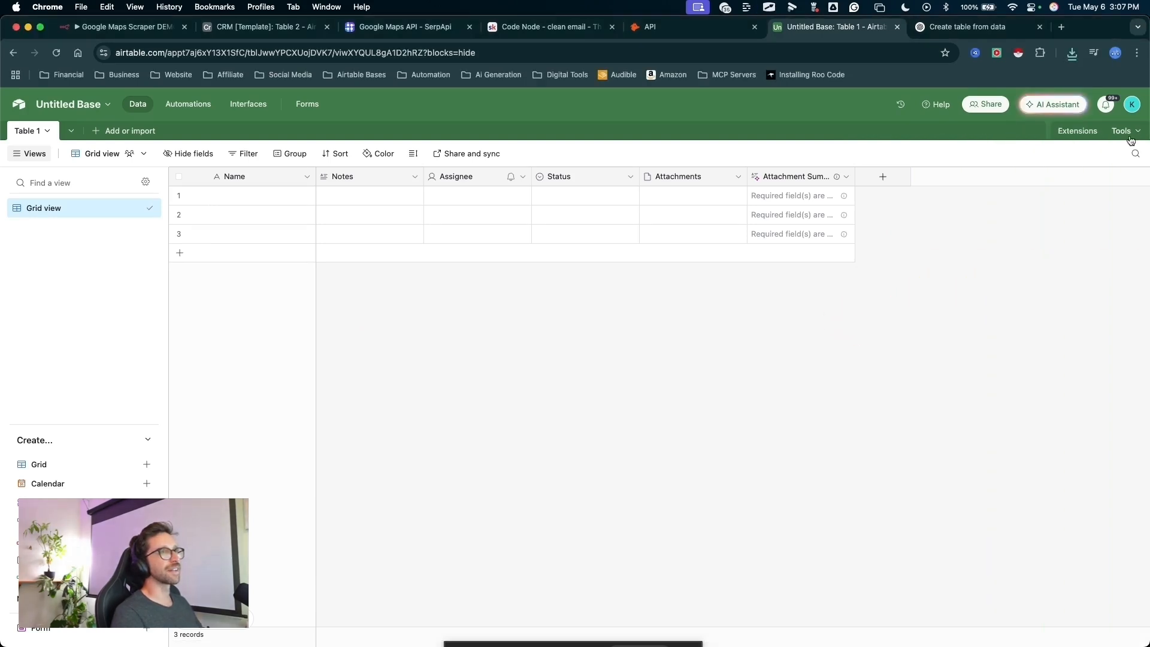
# - Rename the base as Qualified Leads and set its colour to grey
pyautogui.click(79, 105)
pyautogui.write('Qualified Leads')
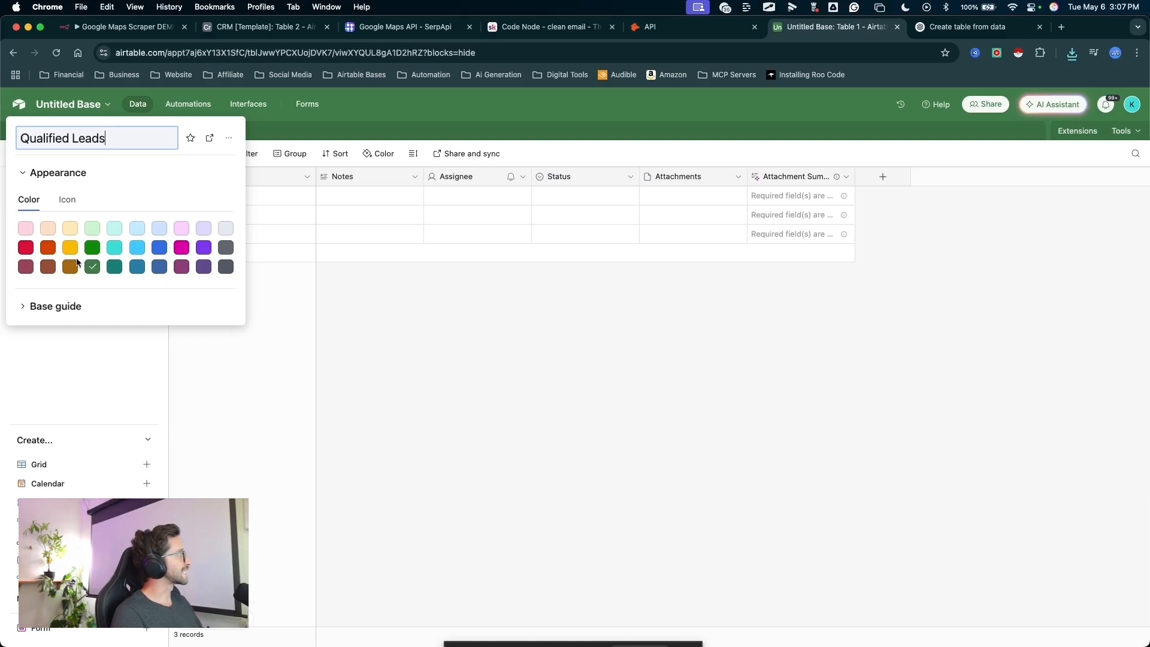
pyautogui.click(227, 249)
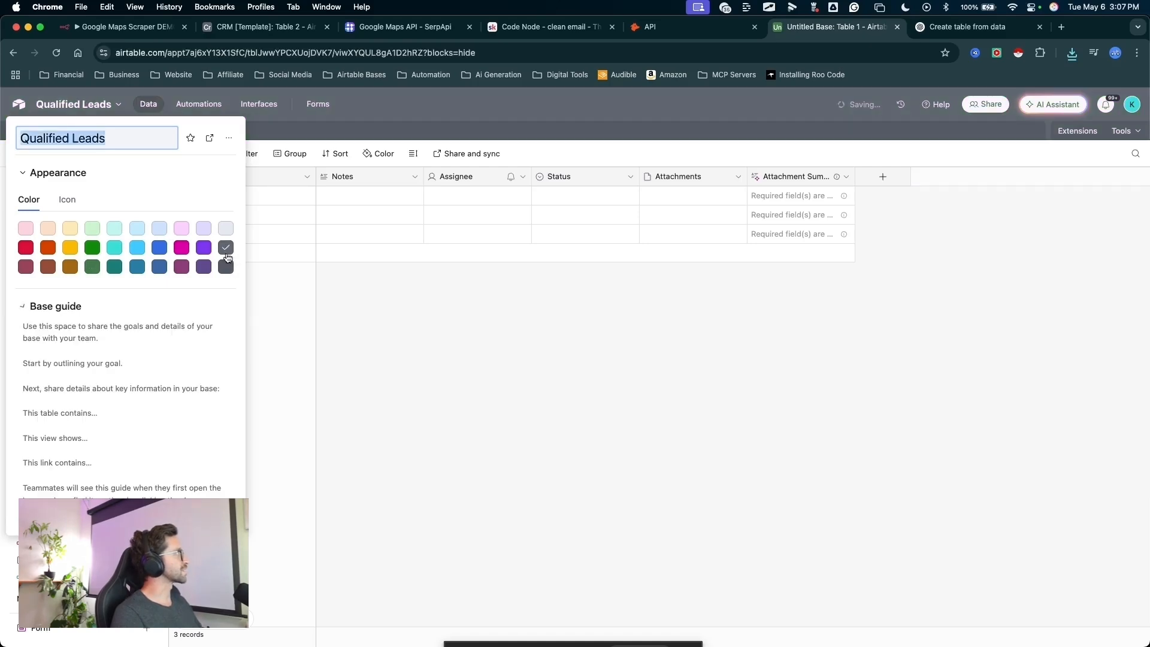
pyautogui.click(272, 263)
# - Start a CSV file import into the Qualified Leads base and upload the local file business_contact_table.csv
pyautogui.moveTo(226, 324); pyautogui.dragTo(97, 135)
pyautogui.click(97, 135)
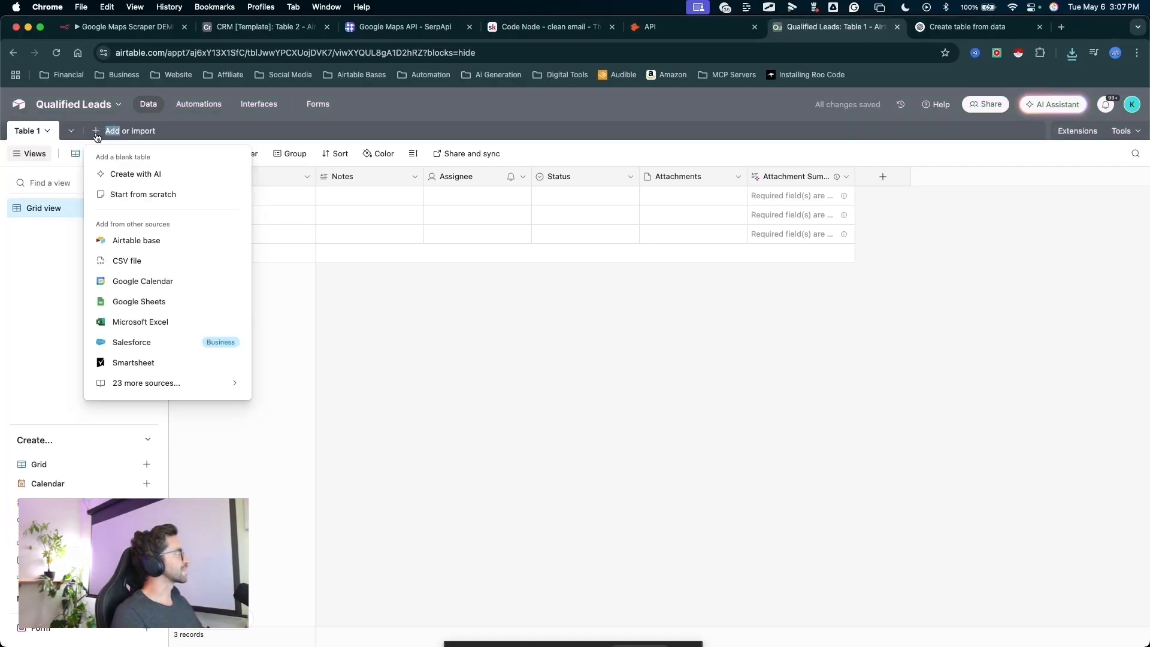
pyautogui.click(126, 261)
pyautogui.moveTo(677, 261); pyautogui.dragTo(657, 400)
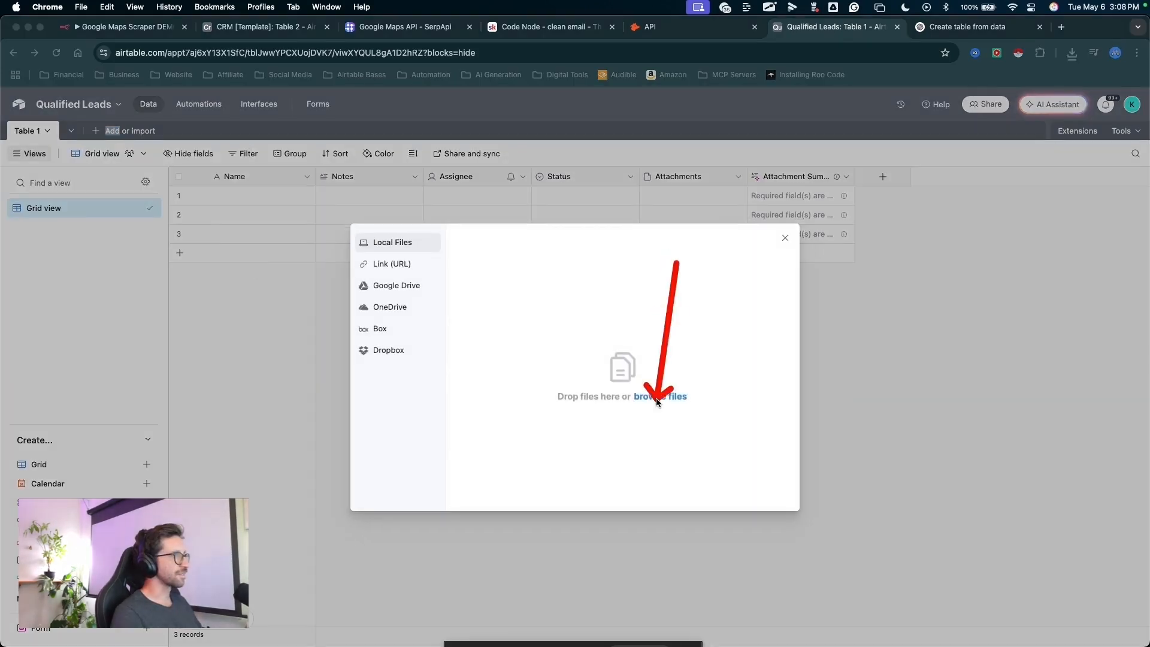
pyautogui.click(659, 397)
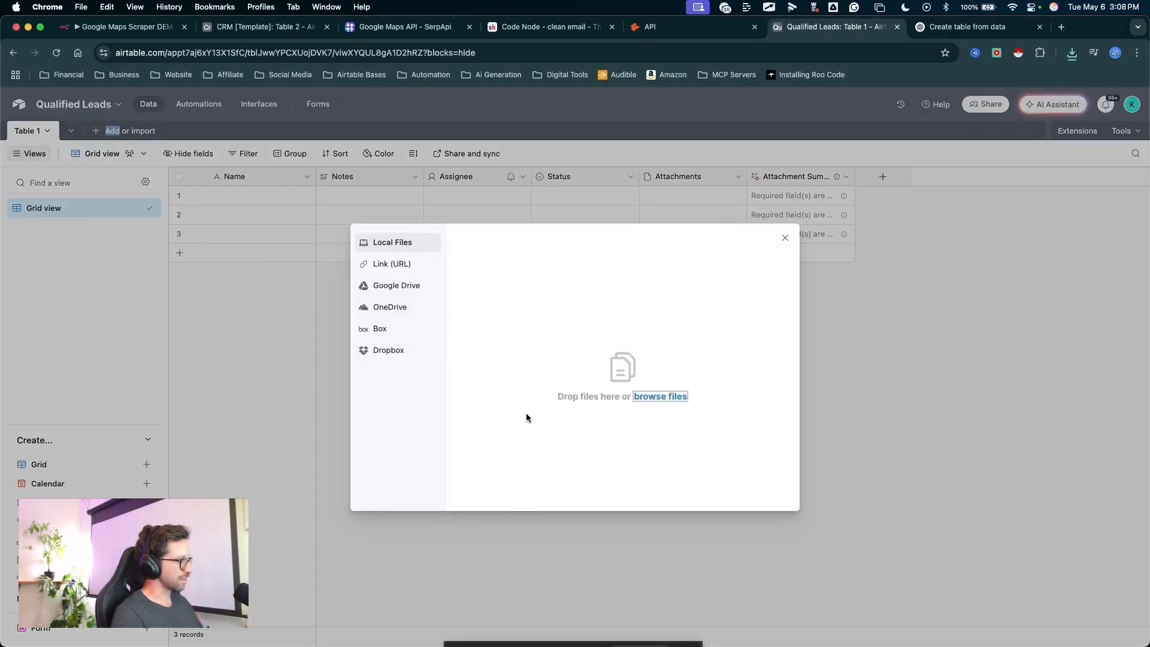
pyautogui.hotkey('ctrl', 'Up')
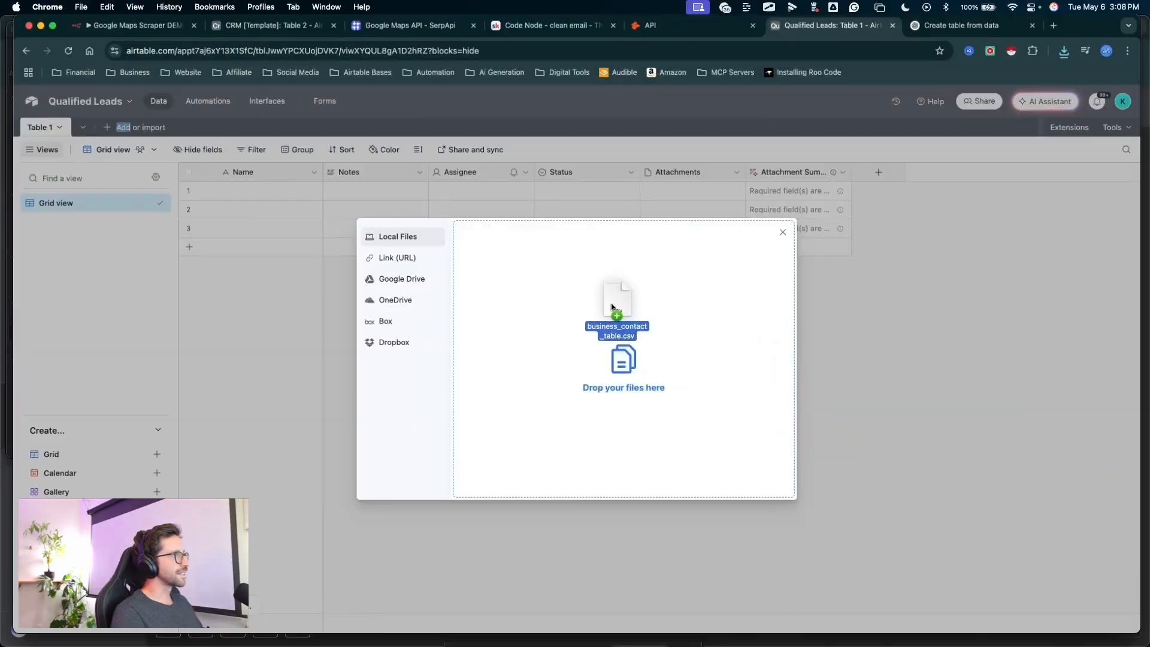
pyautogui.moveTo(615, 311); pyautogui.dragTo(593, 358)
pyautogui.moveTo(776, 355); pyautogui.dragTo(775, 479)
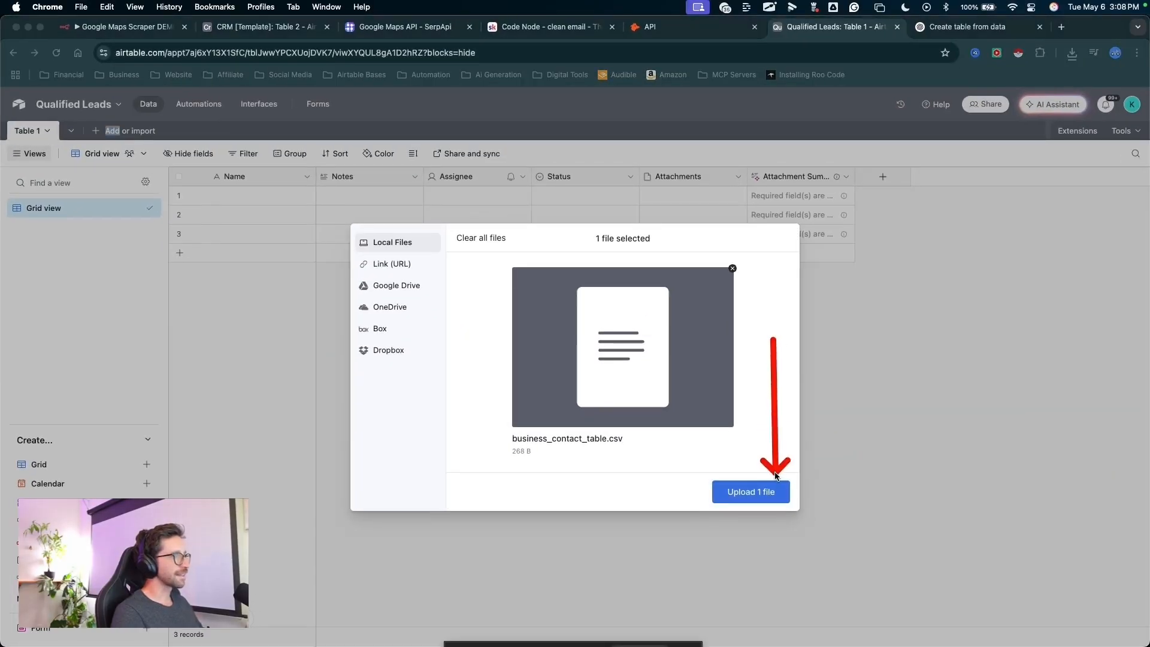
pyautogui.click(753, 494)
# - Set the uploaded CSV file to import into a new table and continue to the field preview
pyautogui.moveTo(665, 320); pyautogui.dragTo(674, 413)
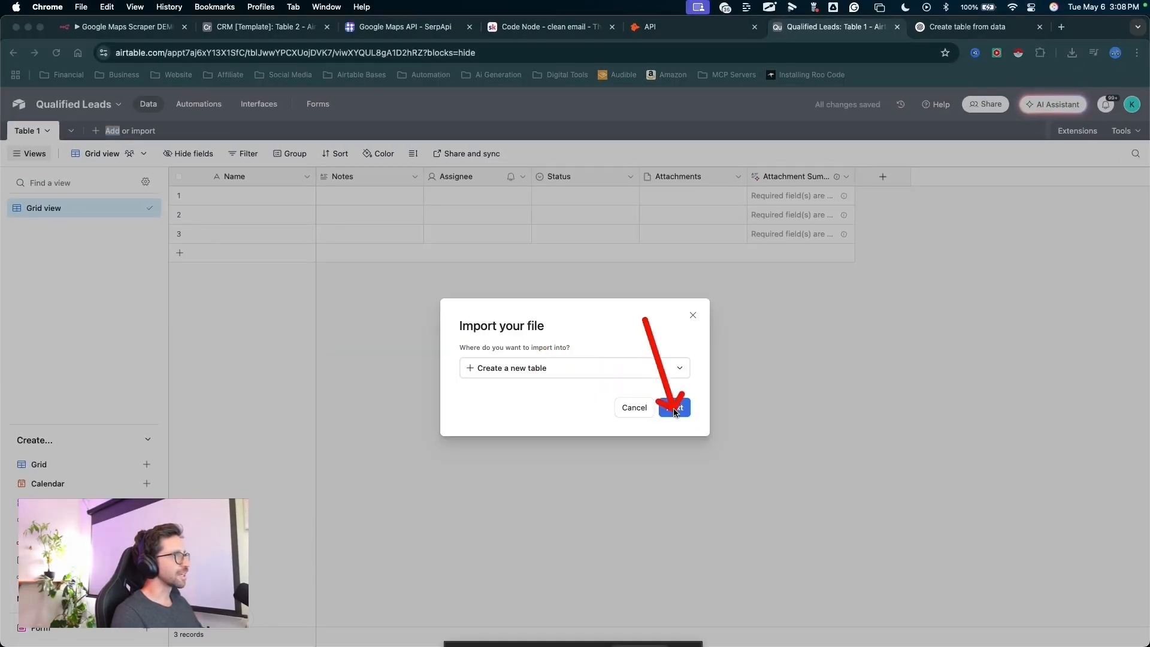
pyautogui.click(674, 409)
pyautogui.moveTo(275, 486); pyautogui.dragTo(716, 258)
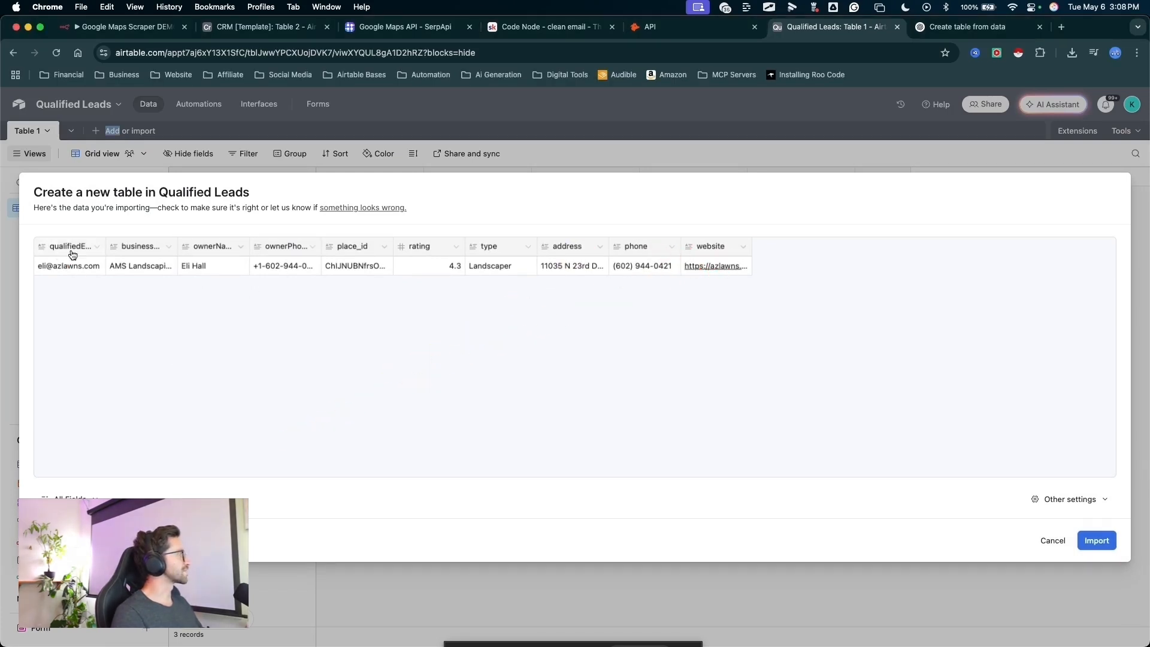
# - Set the qualifiedEmail field type to Email and the ownerPhone field type to Phone number in the import preview
pyautogui.click(93, 254)
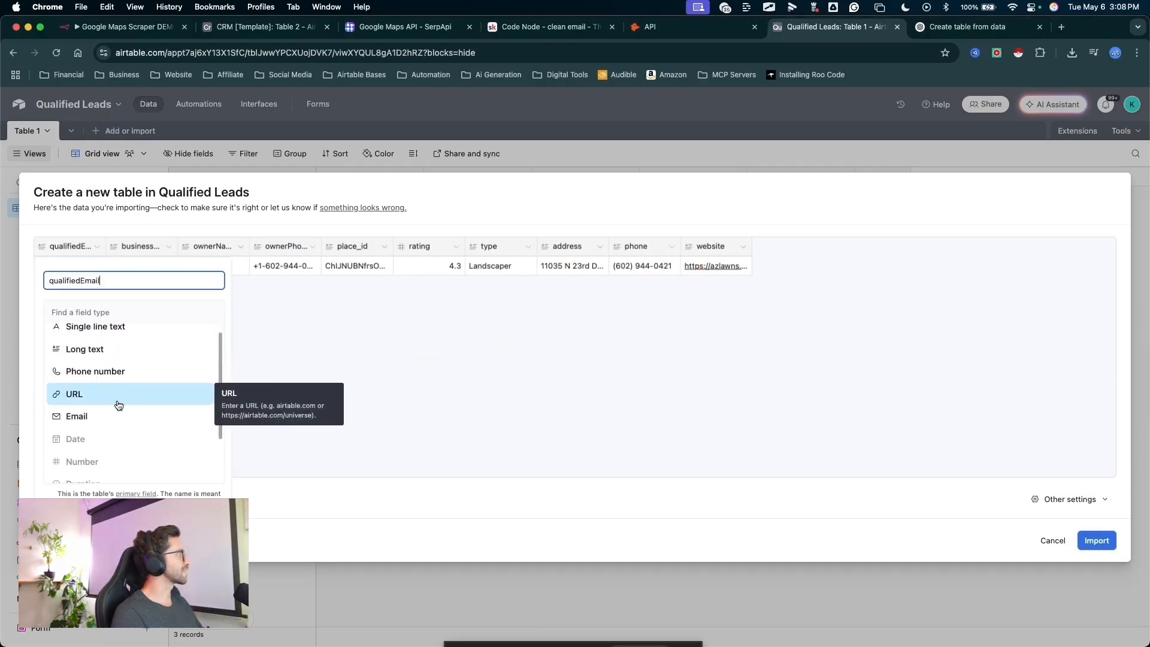
pyautogui.click(89, 418)
pyautogui.moveTo(100, 410)
pyautogui.mouseDown()
pyautogui.moveTo(82, 275)
pyautogui.moveTo(117, 242)
pyautogui.moveTo(159, 252)
pyautogui.moveTo(144, 259)
pyautogui.moveTo(192, 243)
pyautogui.moveTo(261, 245)
pyautogui.mouseUp()
pyautogui.click(270, 251)
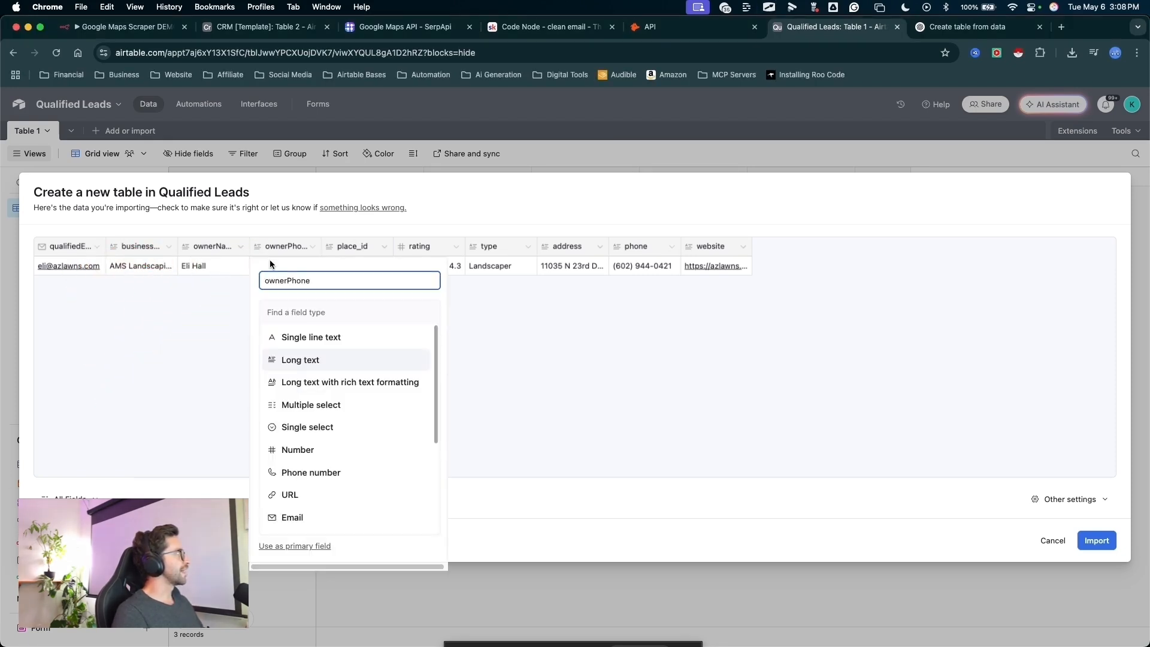
pyautogui.click(322, 470)
pyautogui.moveTo(358, 340); pyautogui.dragTo(361, 287)
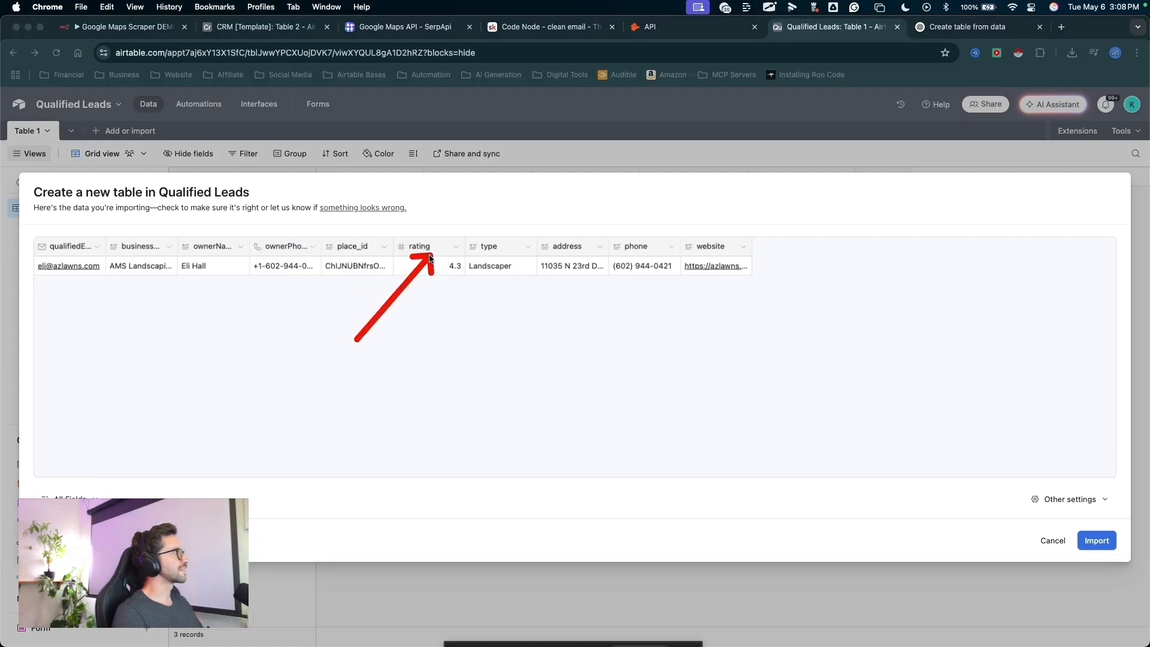
# - Set the phone field type to Phone number and the website field type to URL
pyautogui.moveTo(430, 256); pyautogui.dragTo(430, 254)
pyautogui.press('Escape')
pyautogui.hotkey('ctrl', 'a')
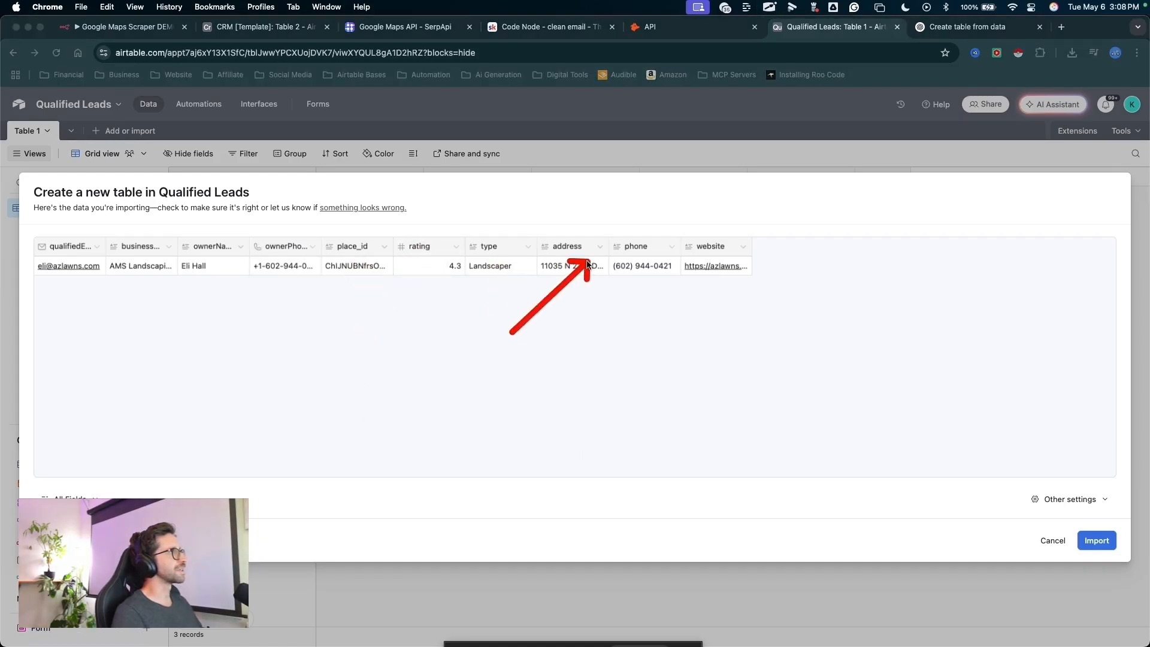
pyautogui.moveTo(588, 263); pyautogui.dragTo(633, 261)
pyautogui.click(640, 247)
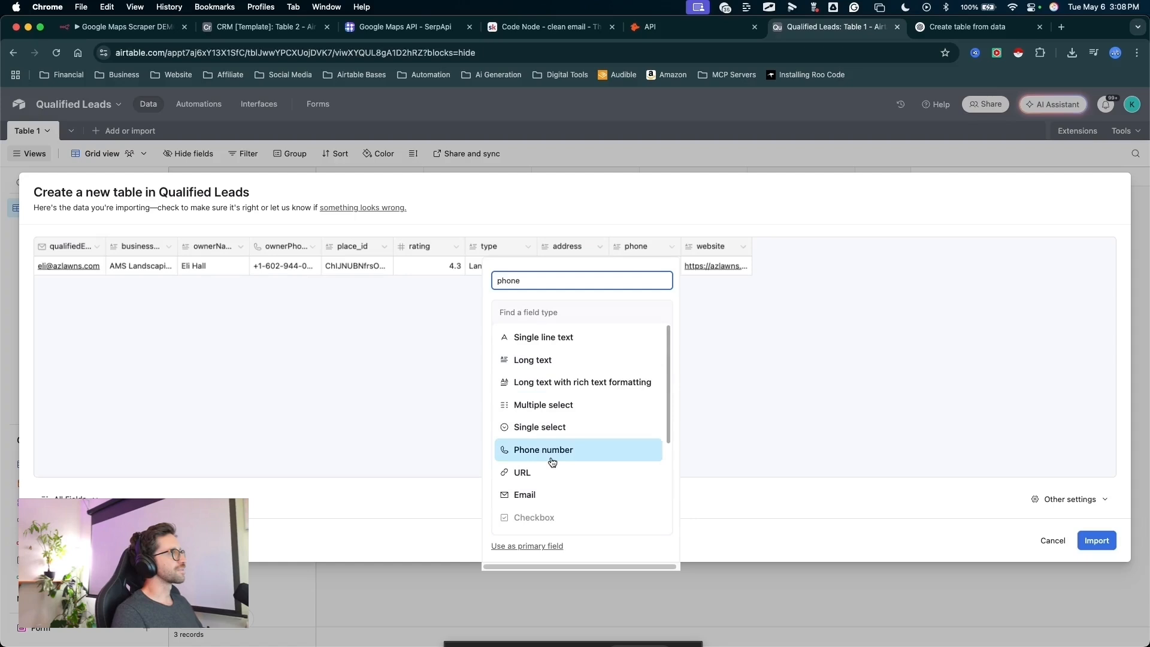
pyautogui.click(542, 447)
pyautogui.moveTo(700, 391); pyautogui.dragTo(717, 257)
pyautogui.click(713, 247)
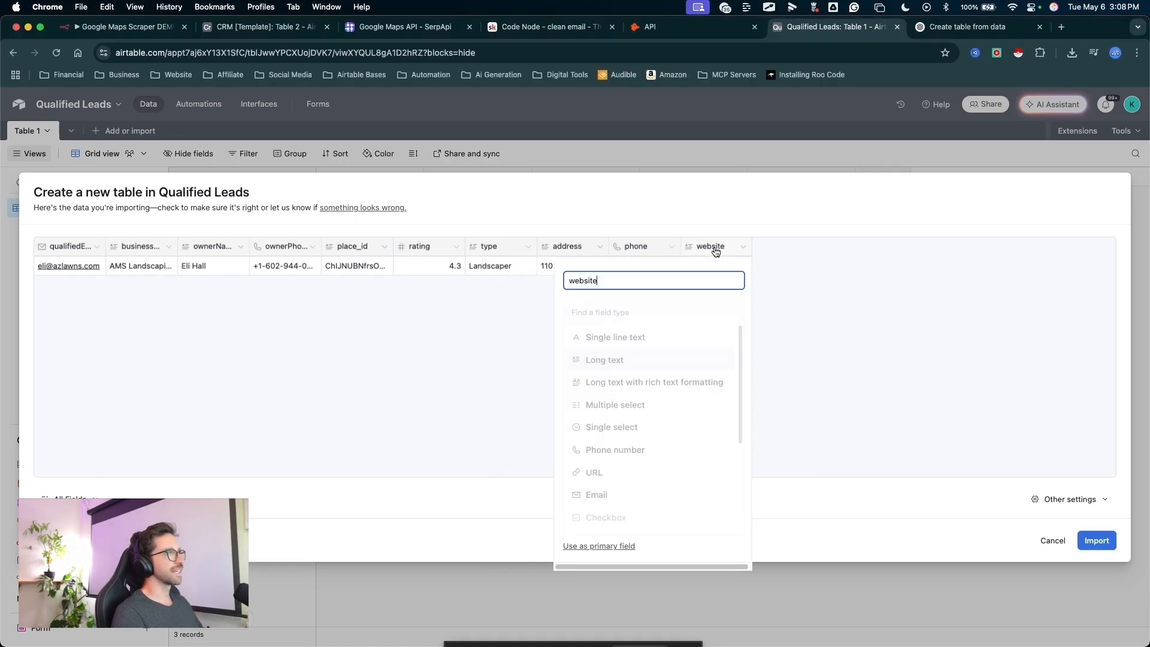
pyautogui.click(596, 470)
# - Import the CSV data as a new table in the Qualified Leads base
pyautogui.moveTo(843, 322); pyautogui.dragTo(170, 241)
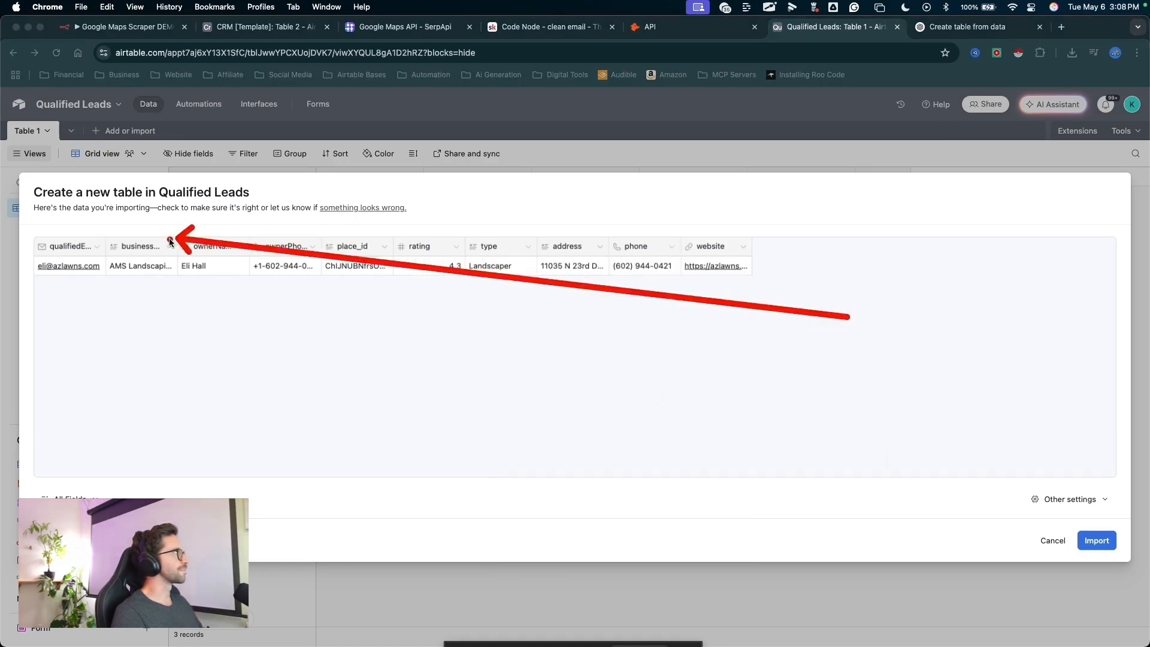
pyautogui.moveTo(973, 358); pyautogui.dragTo(1103, 538)
pyautogui.rightClick(1098, 538)
pyautogui.click(1097, 540)
pyautogui.moveTo(510, 497)
pyautogui.mouseDown()
pyautogui.moveTo(146, 201)
pyautogui.moveTo(682, 202)
pyautogui.mouseUp()
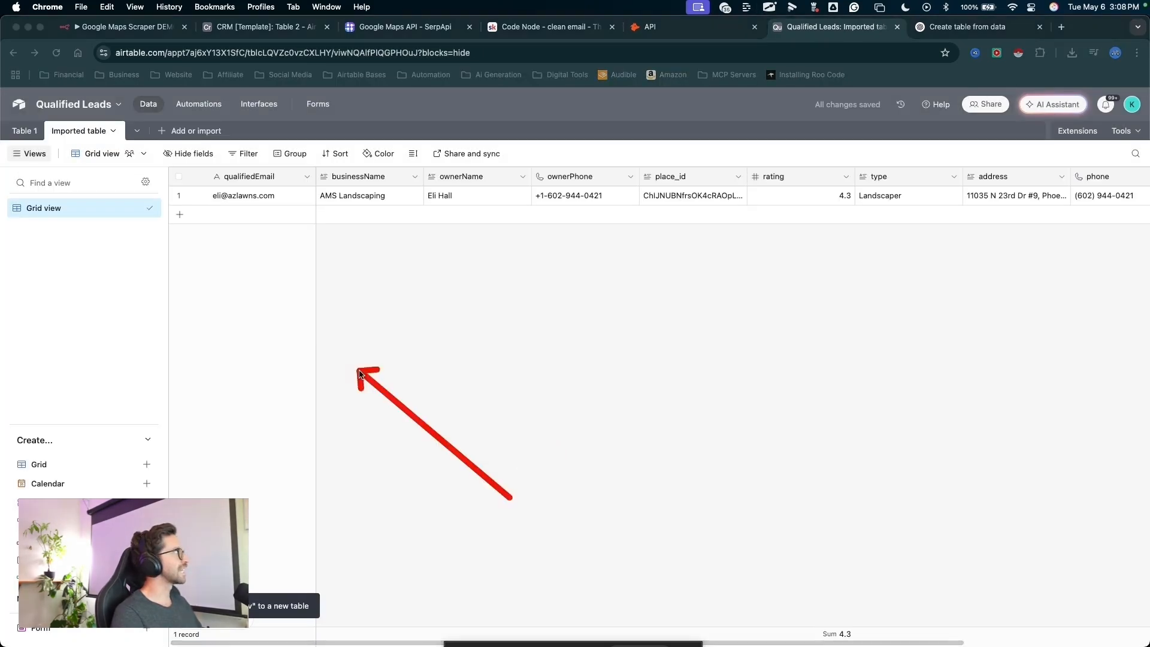
pyautogui.press('Escape')
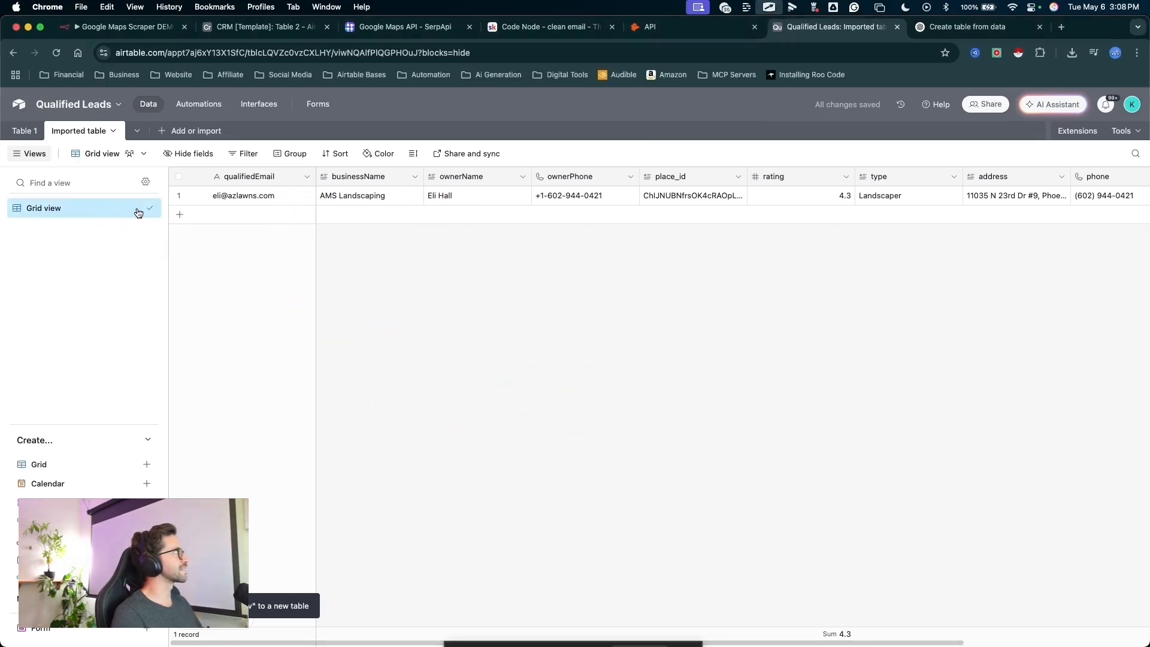
# - Rename the imported table as Qualified Leads, keeping Lead as the record name, and save it
pyautogui.doubleClick(76, 131)
pyautogui.write('Qualified Leads')
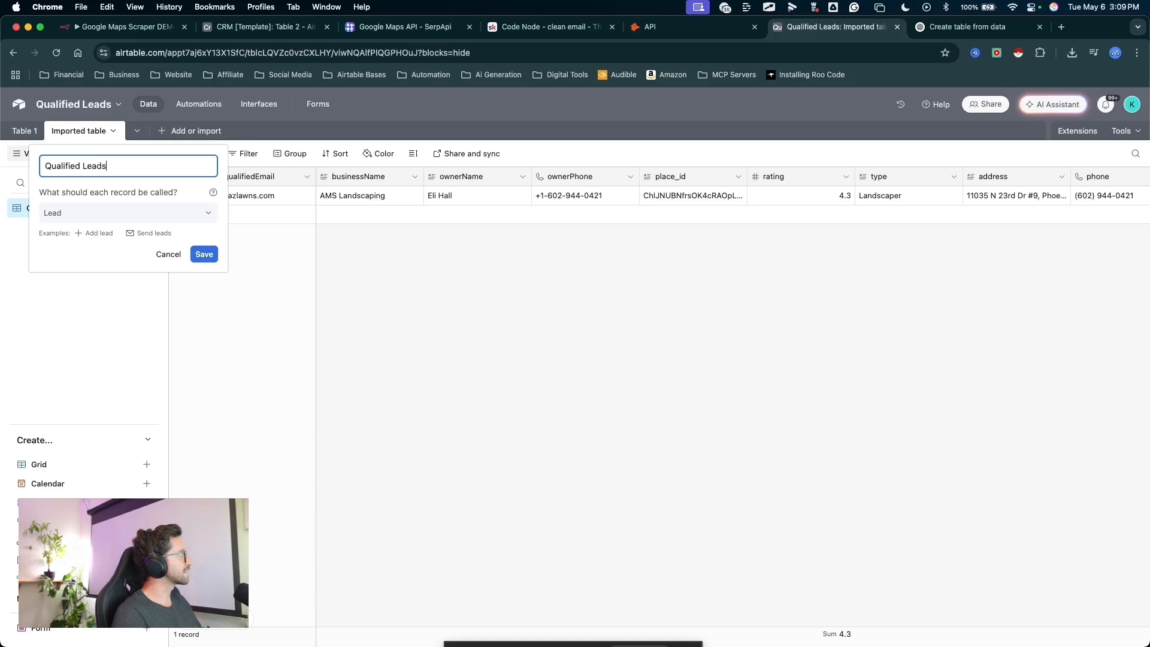
pyautogui.moveTo(171, 270); pyautogui.dragTo(203, 262)
pyautogui.press('Escape')
pyautogui.click(204, 260)
pyautogui.moveTo(566, 409)
pyautogui.mouseDown()
pyautogui.moveTo(300, 258)
pyautogui.moveTo(824, 192)
pyautogui.mouseUp()
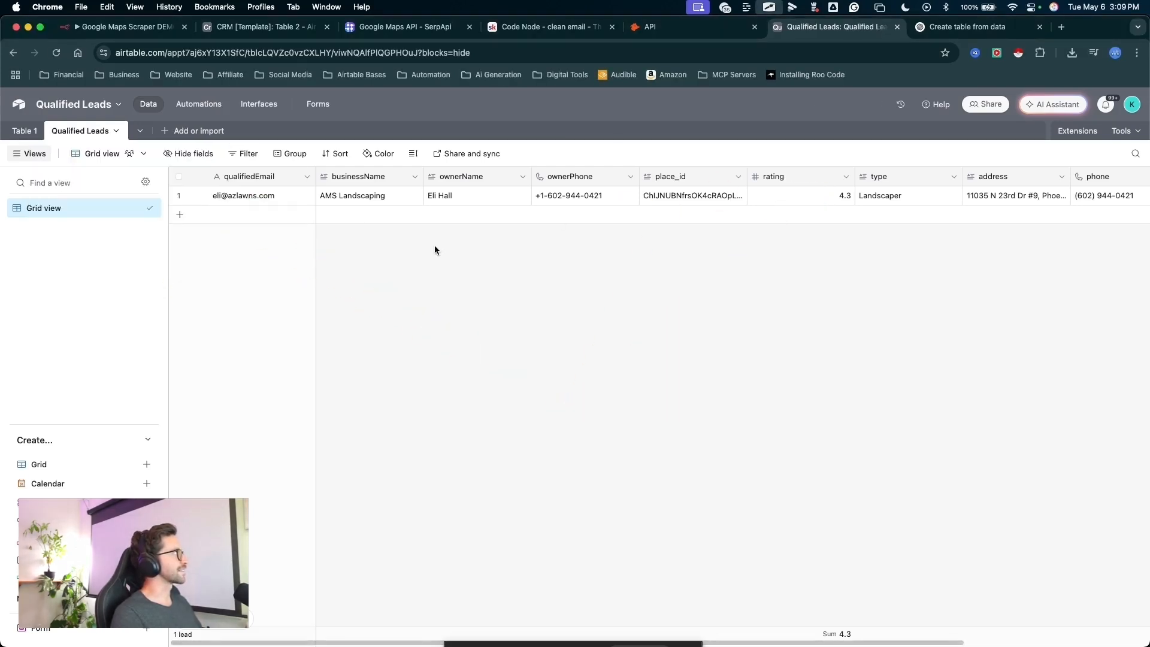
pyautogui.moveTo(402, 378)
pyautogui.mouseDown()
pyautogui.moveTo(550, 207)
pyautogui.moveTo(1133, 204)
pyautogui.mouseUp()
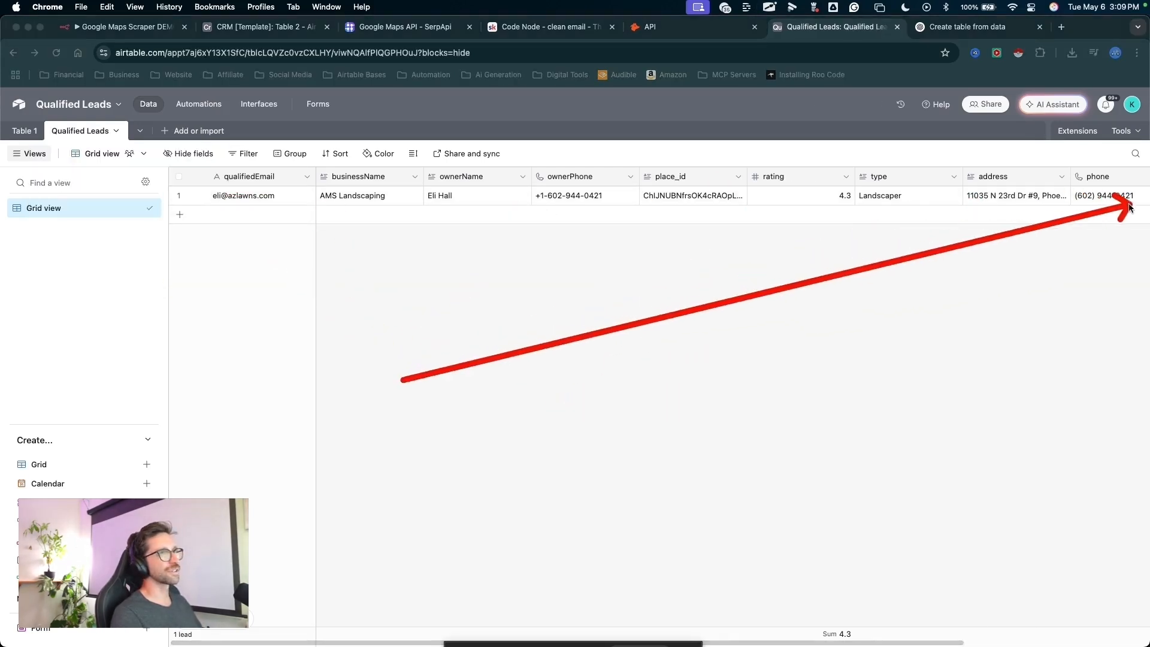
pyautogui.press('Escape')
pyautogui.hscroll(4, 941, 252)
pyautogui.hscroll(-4, 940, 252)
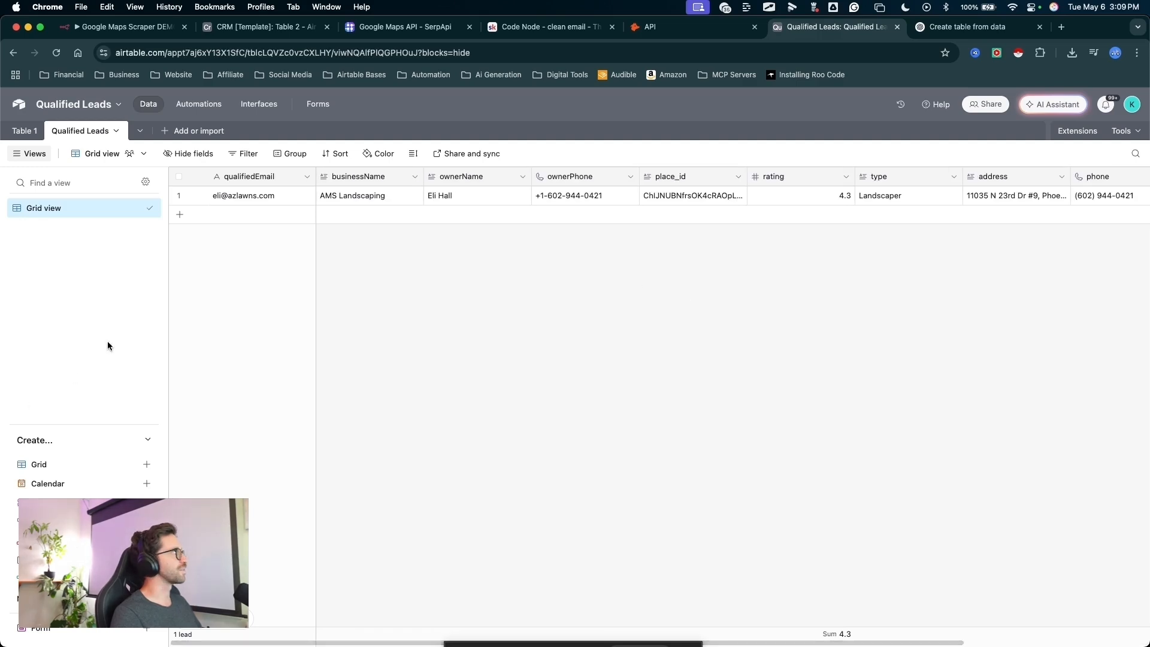
# - Clear the contents of the imported sample lead and delete that lead from the Qualified Leads table
pyautogui.click(279, 350)
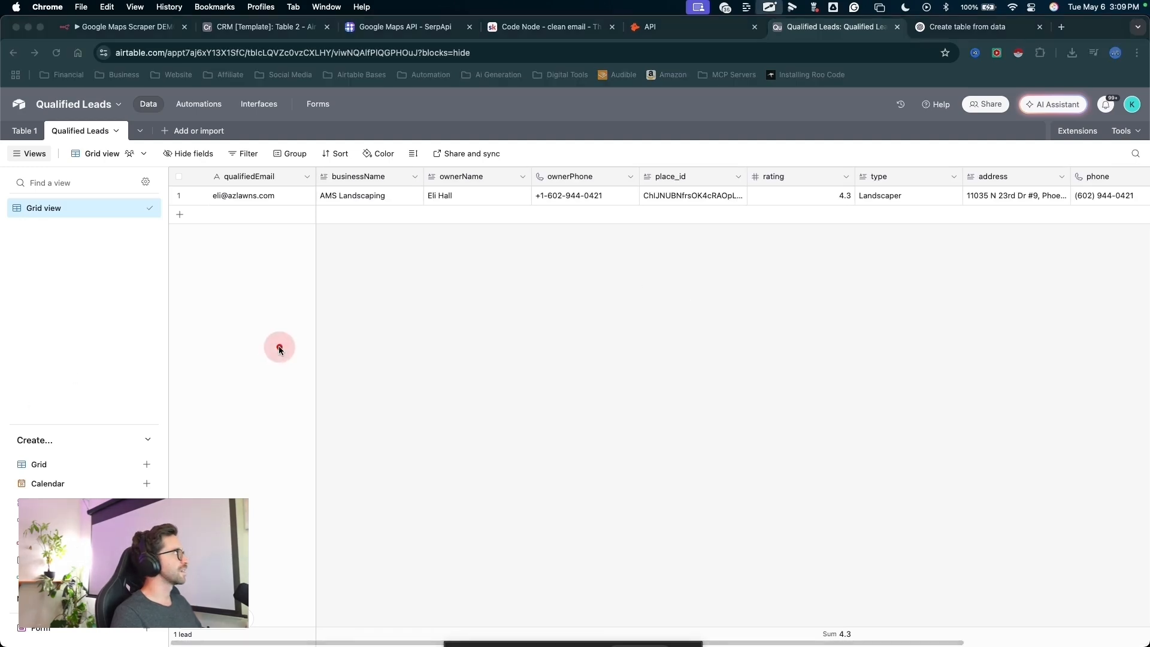
pyautogui.click(179, 196)
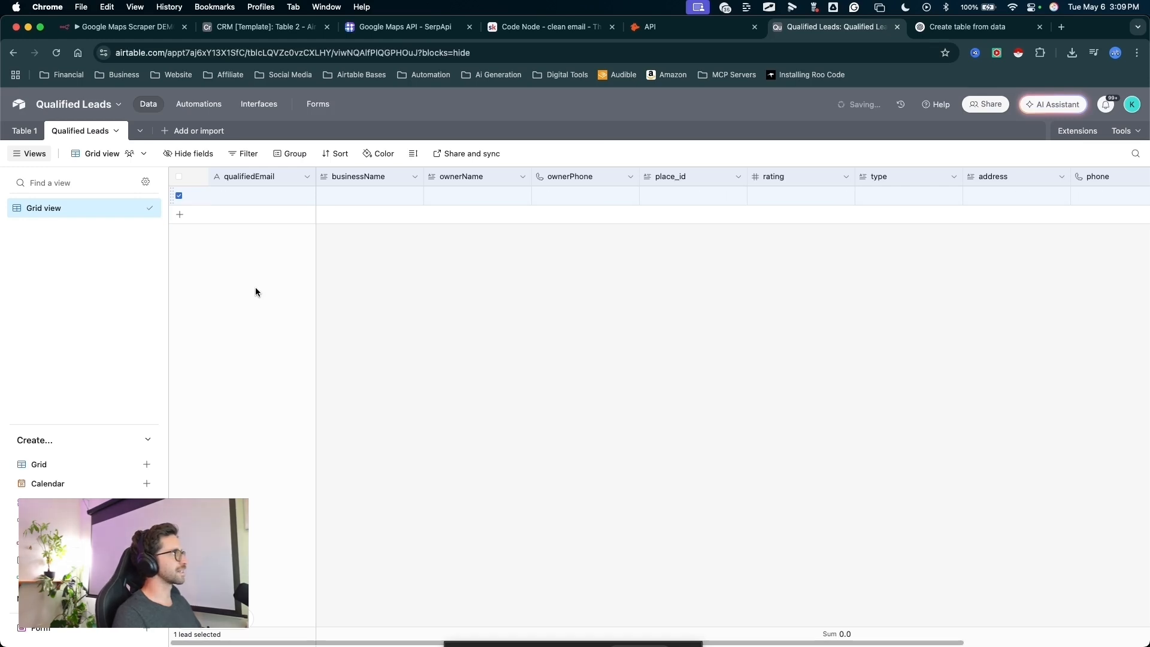
pyautogui.click(492, 332)
pyautogui.moveTo(418, 304); pyautogui.dragTo(195, 191)
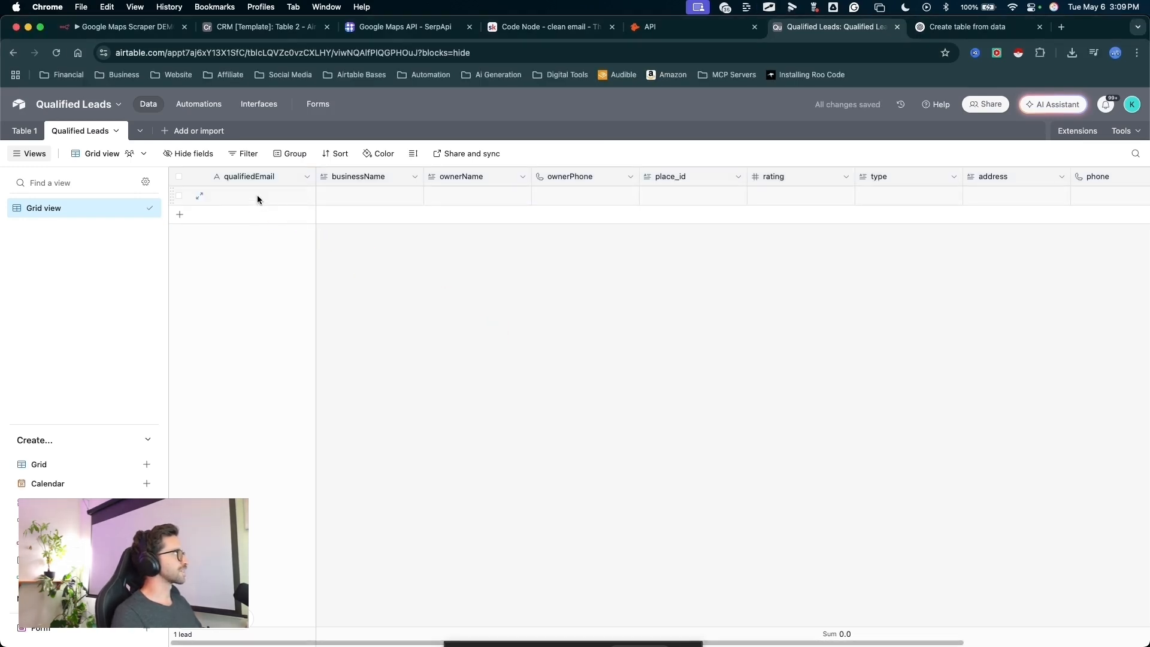
pyautogui.rightClick(257, 196)
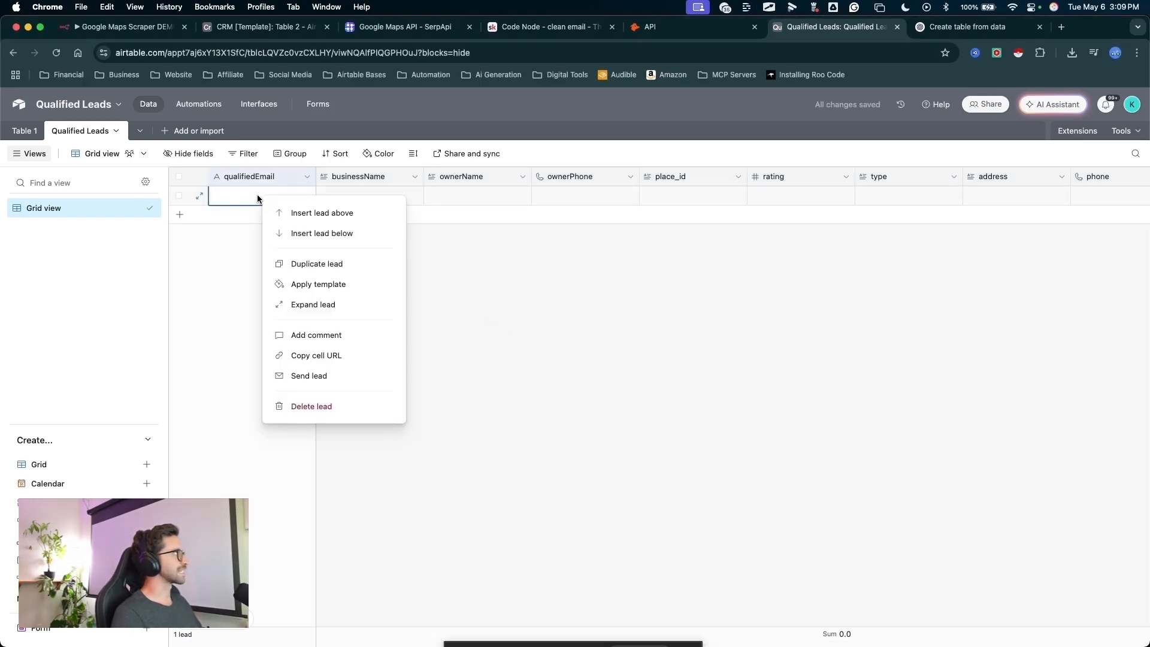
pyautogui.click(316, 233)
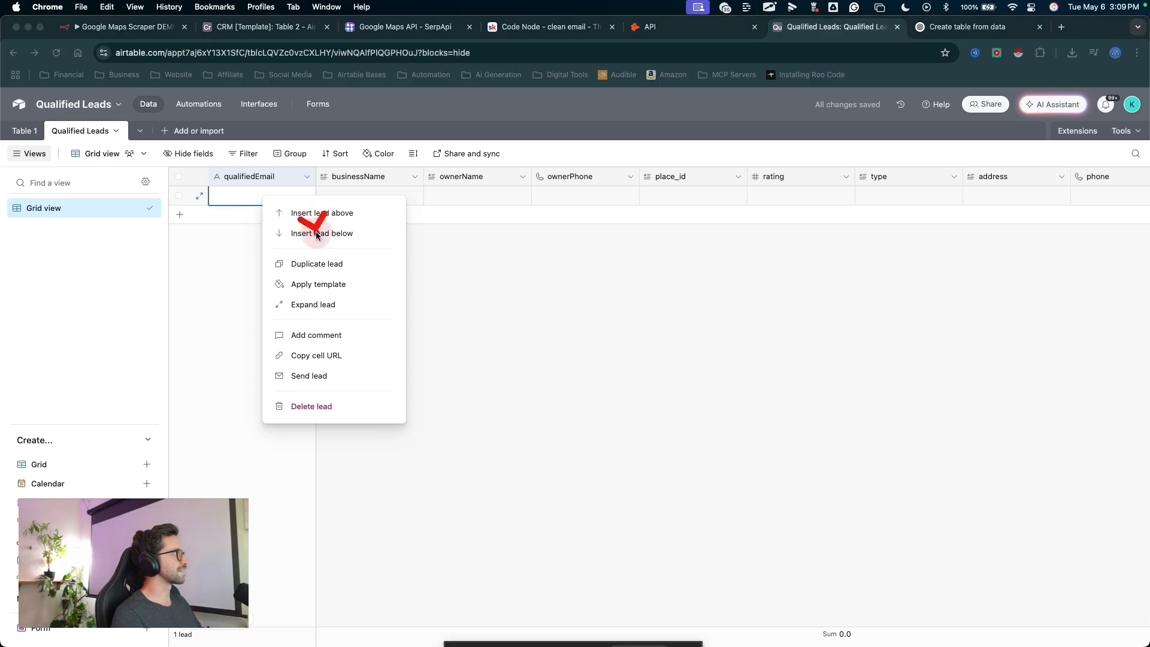
pyautogui.click(311, 405)
pyautogui.moveTo(393, 460)
pyautogui.mouseDown()
pyautogui.moveTo(235, 318)
pyautogui.moveTo(432, 281)
pyautogui.mouseUp()
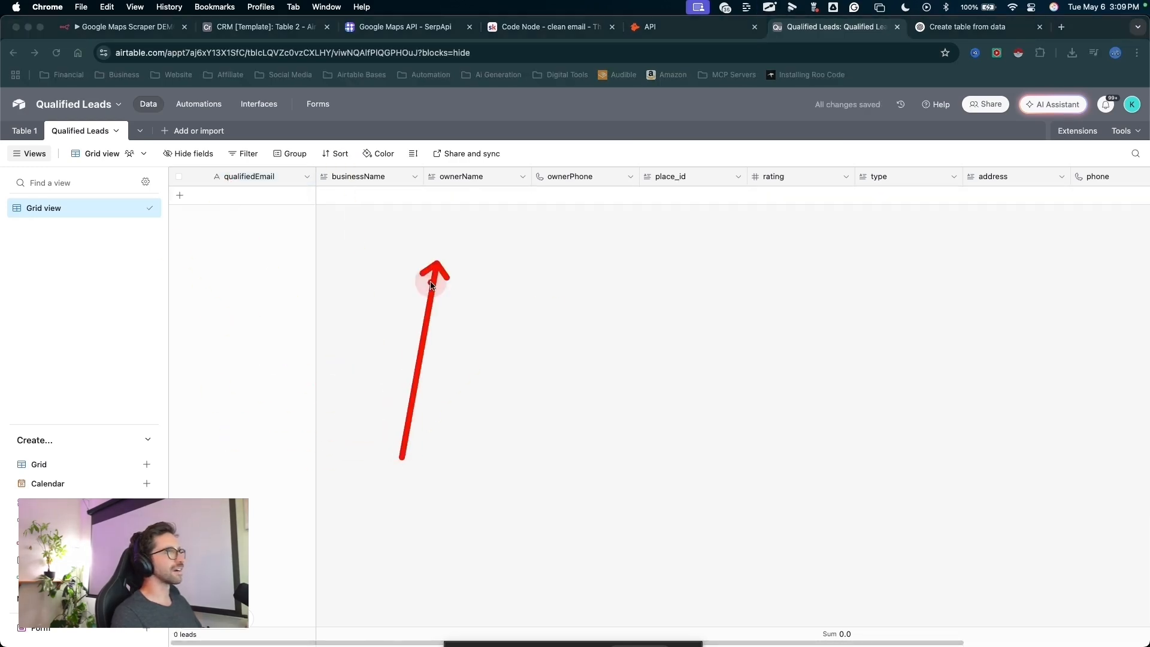
pyautogui.press('Escape')
# - Delete the unused Table 1 from the base
pyautogui.moveTo(214, 287); pyautogui.dragTo(203, 277)
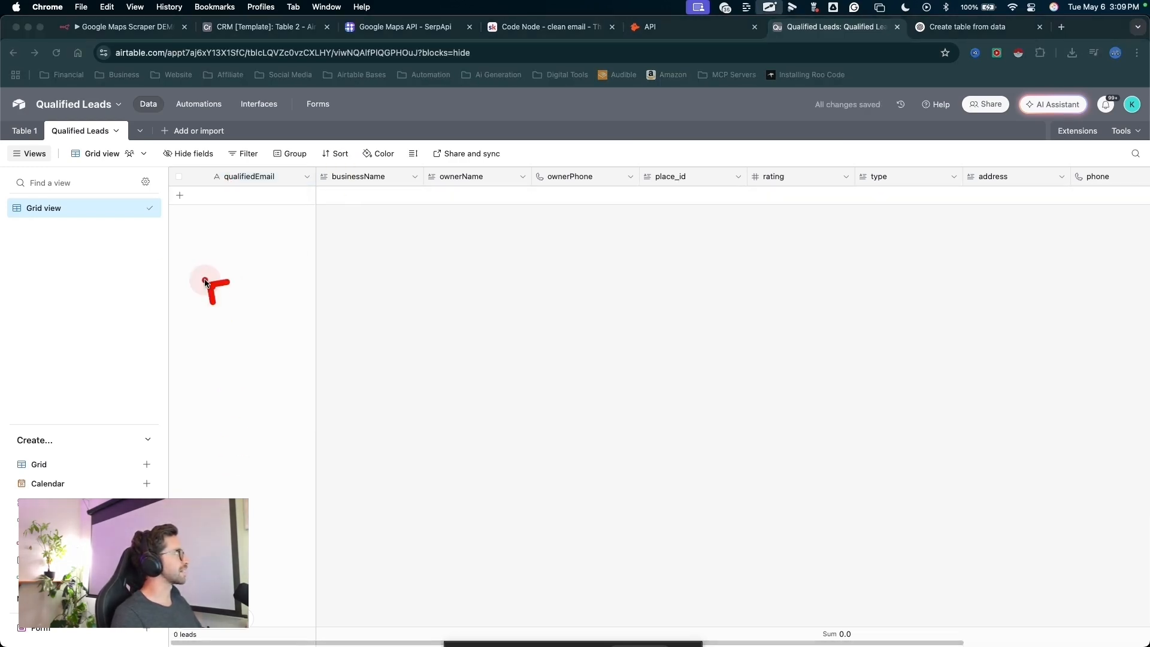
pyautogui.moveTo(676, 420)
pyautogui.mouseDown()
pyautogui.moveTo(223, 228)
pyautogui.moveTo(421, 351)
pyautogui.moveTo(523, 308)
pyautogui.mouseUp()
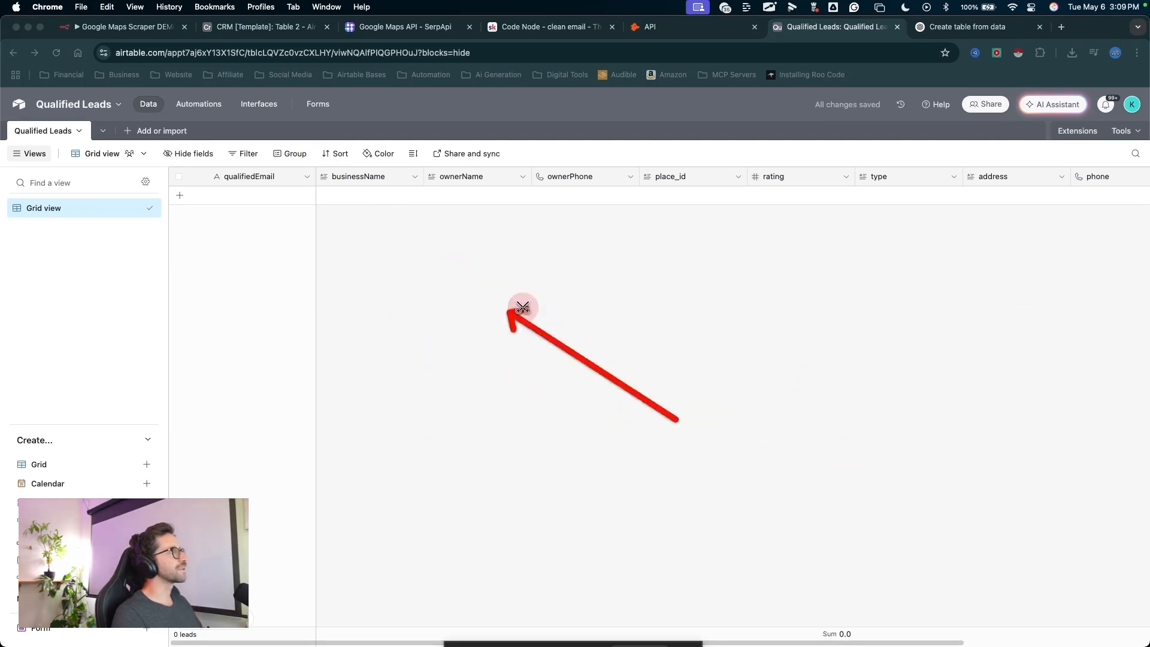
pyautogui.press('Escape')
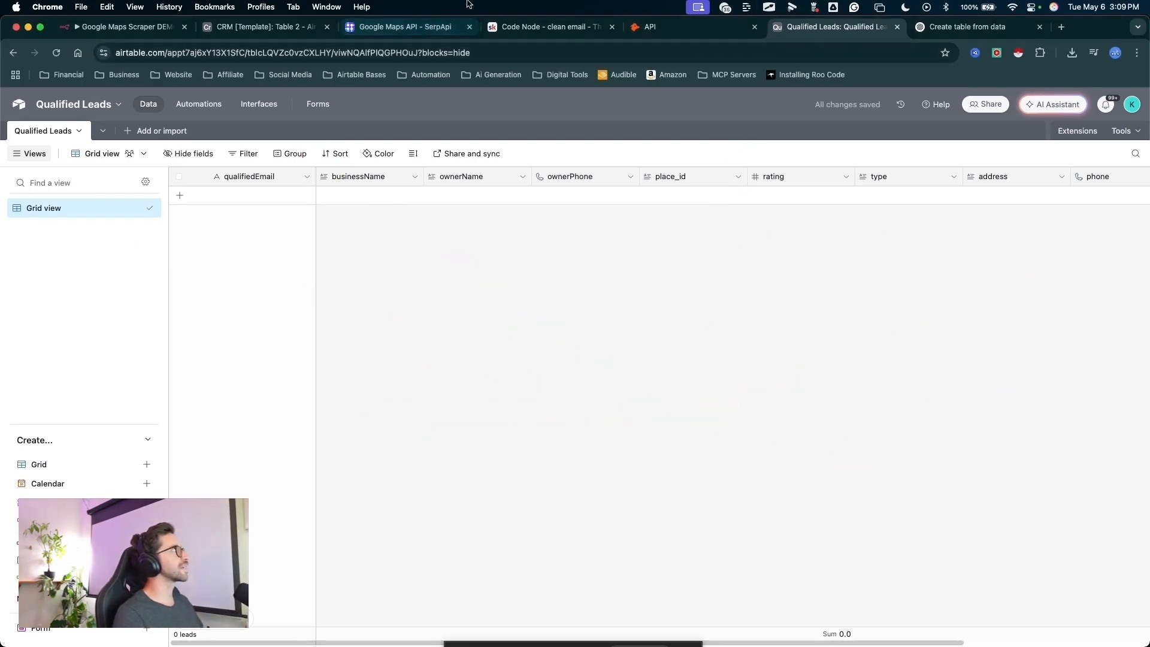
# - Switch to the Google Maps Scraper DEMO workflow in n8n and review the Airtable node's base, table and column mapping settings
pyautogui.click(151, 29)
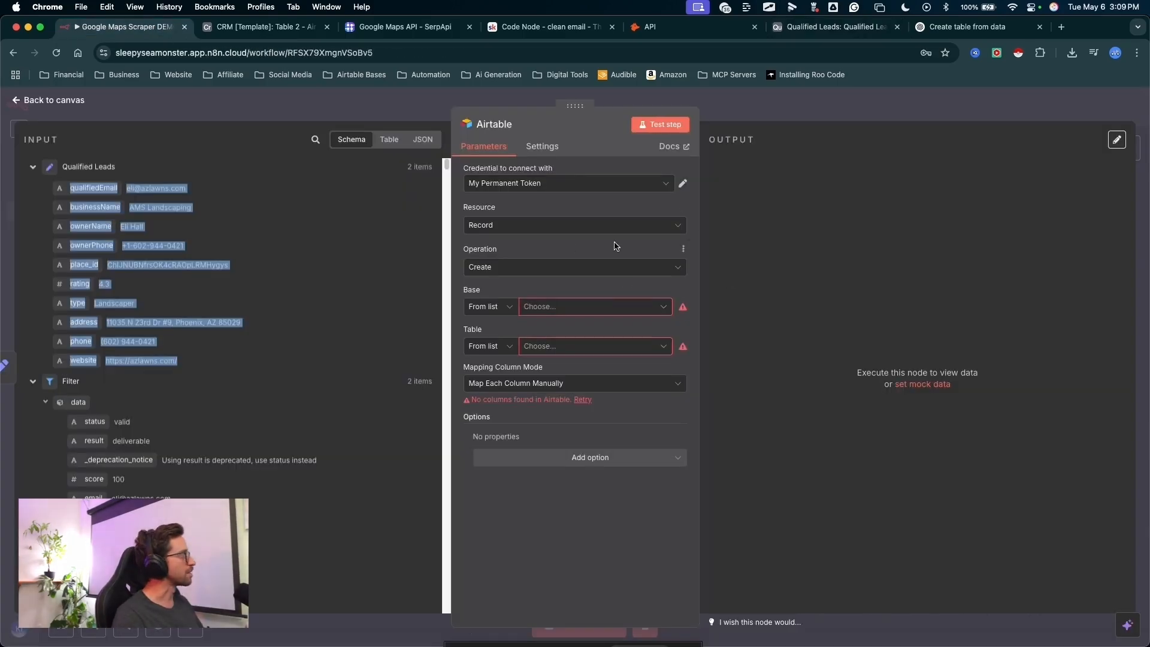
pyautogui.click(755, 113)
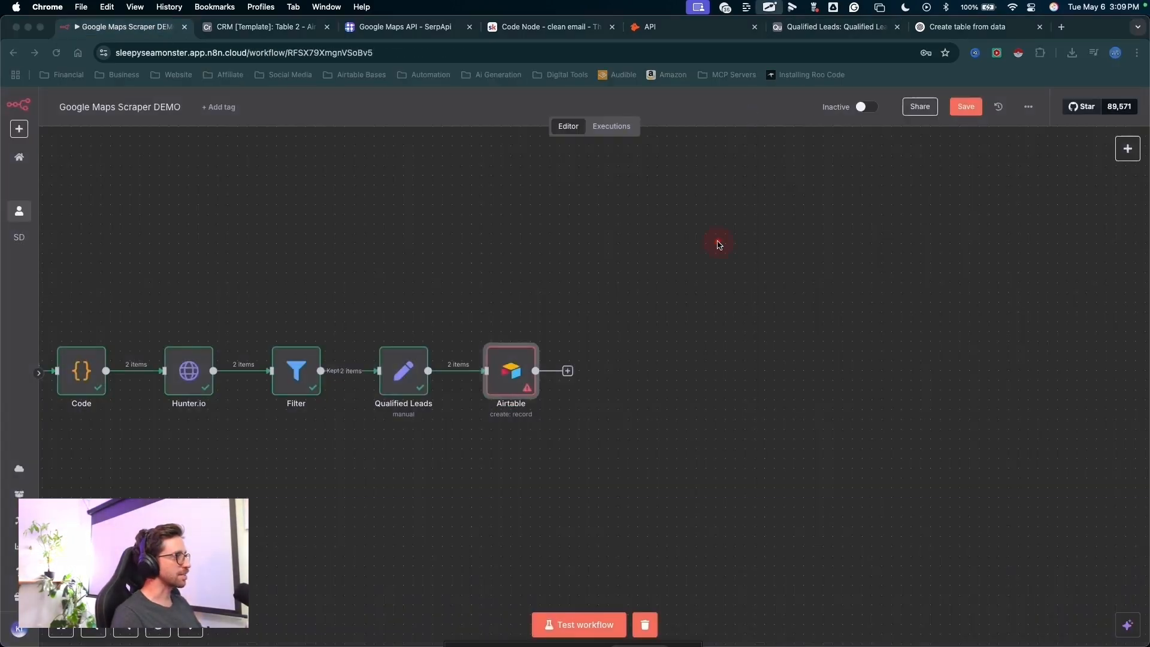
pyautogui.moveTo(514, 318); pyautogui.dragTo(434, 367)
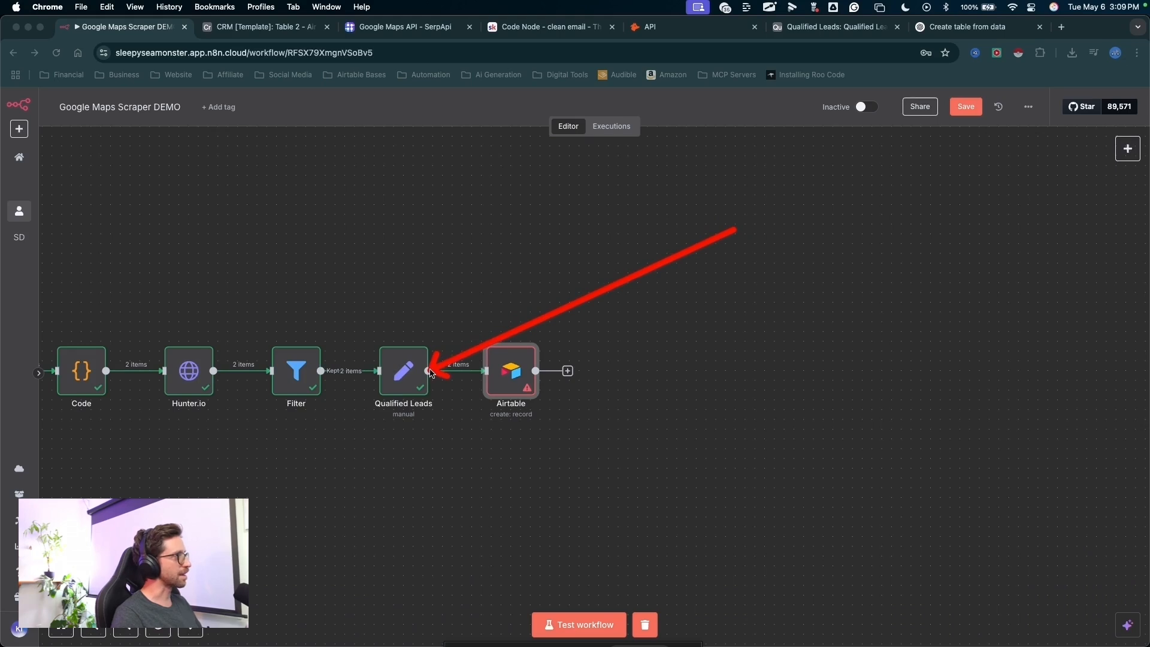
pyautogui.press('Escape')
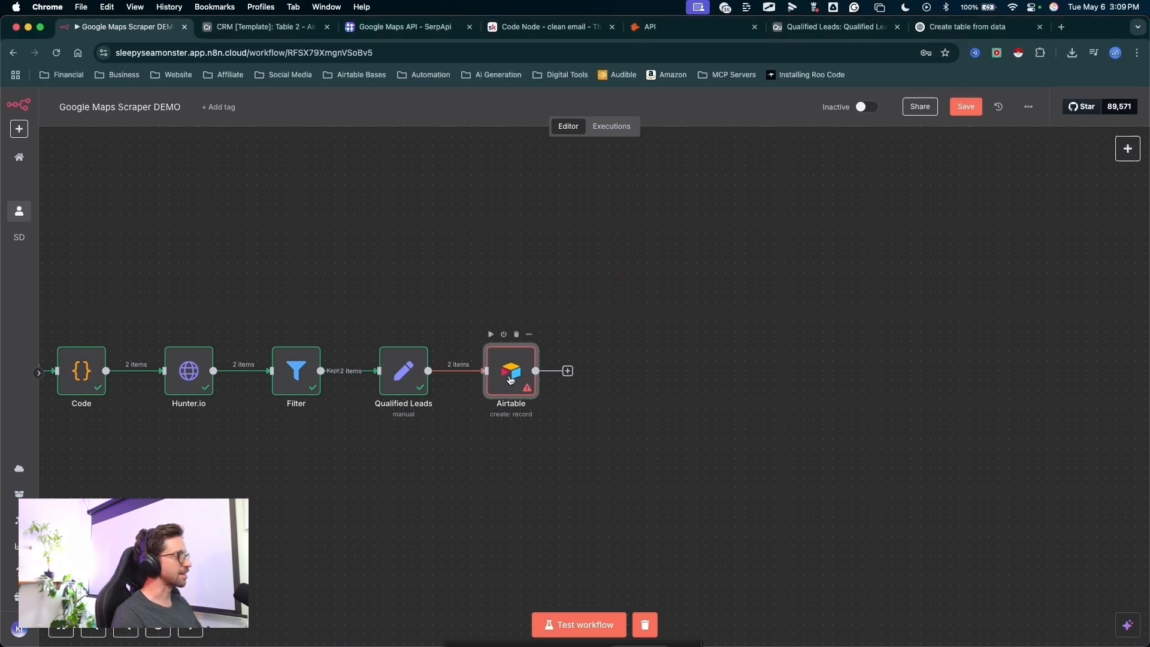
pyautogui.hotkey('ctrl', 'a')
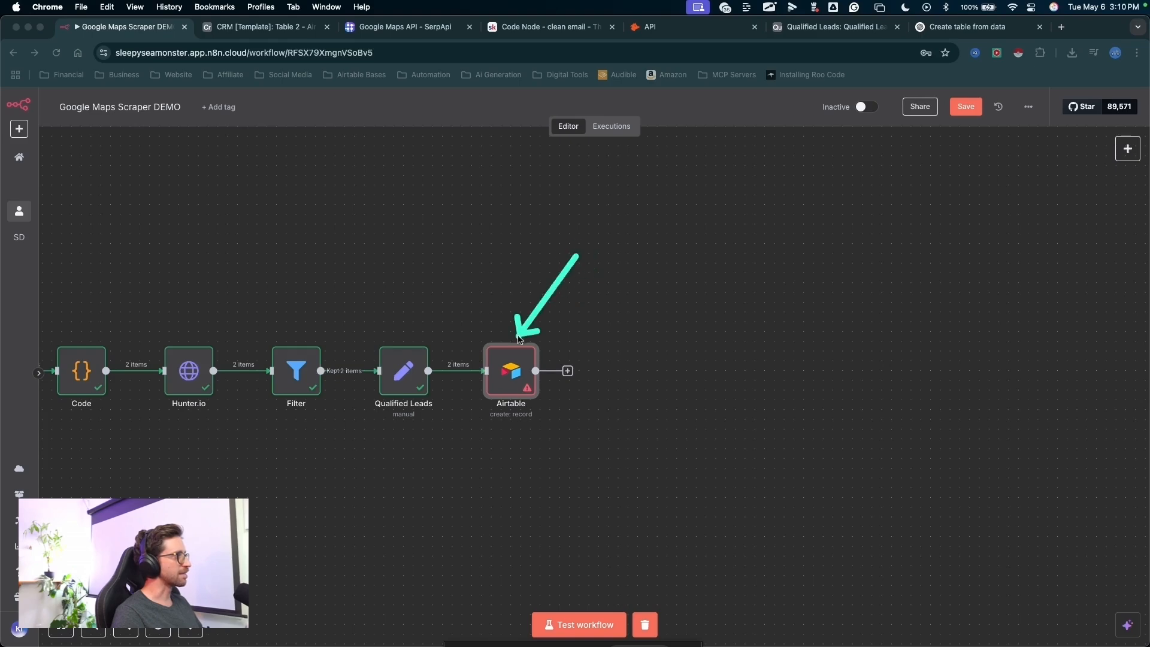
pyautogui.press('Escape')
pyautogui.doubleClick(508, 383)
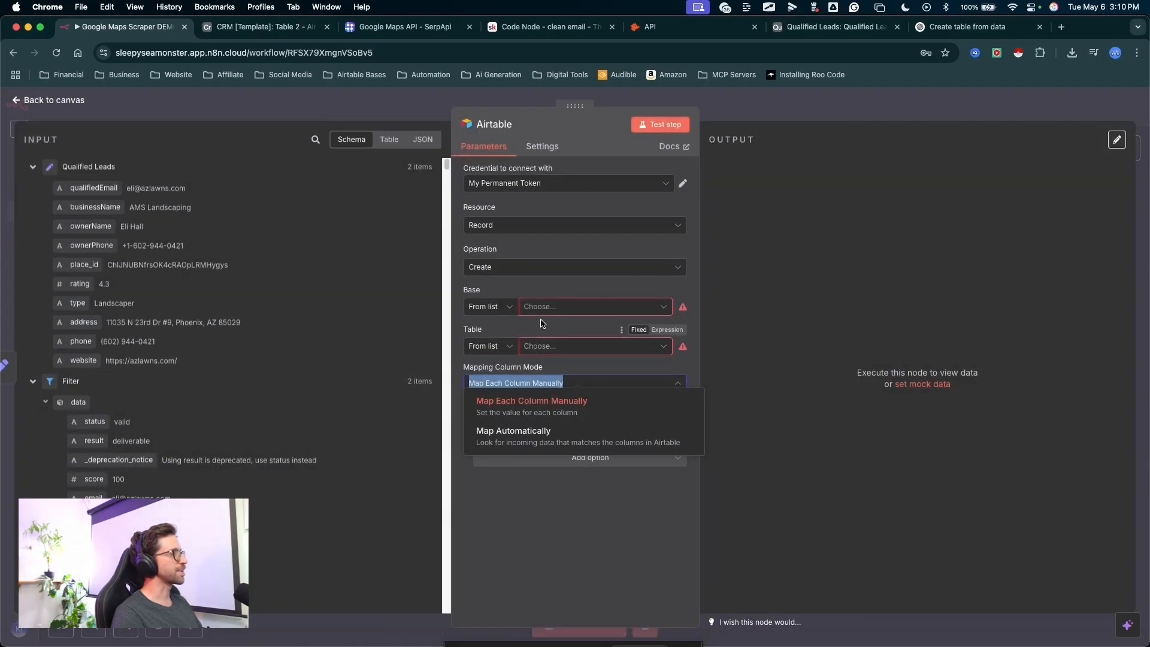
pyautogui.hotkey('ctrl', 'a')
pyautogui.moveTo(563, 211); pyautogui.dragTo(548, 311)
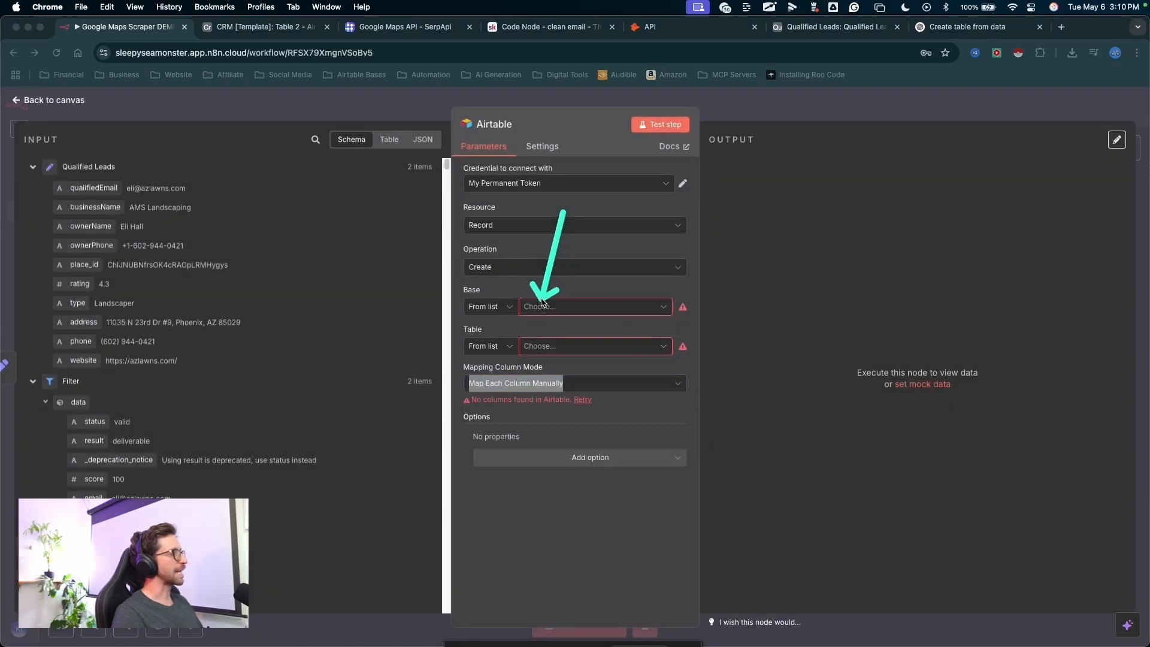
pyautogui.press('Escape')
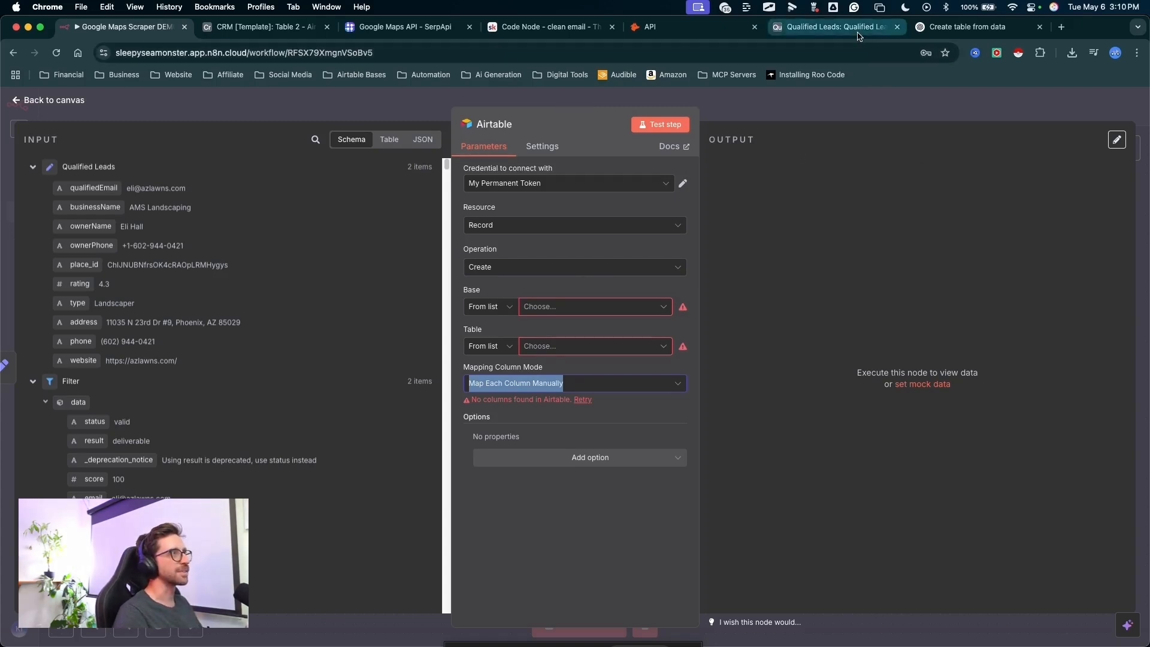
# - Switch to the Qualified Leads base in Airtable and open the Builder Hub from the account options
pyautogui.click(836, 26)
pyautogui.hotkey('ctrl', 'a')
pyautogui.moveTo(933, 373); pyautogui.dragTo(1140, 118)
pyautogui.press('Escape')
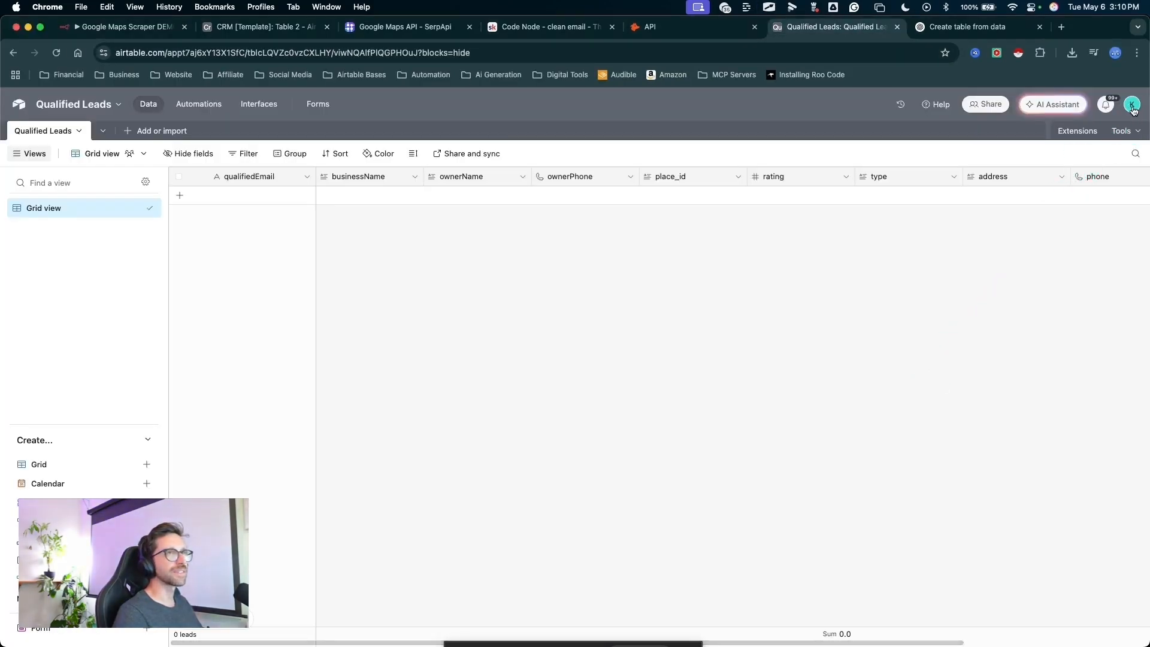
pyautogui.click(1132, 105)
pyautogui.hotkey('ctrl', 'a')
pyautogui.moveTo(1116, 238); pyautogui.dragTo(1016, 365)
pyautogui.hotkey('ctrl', 's')
pyautogui.hotkey('ctrl', 's')
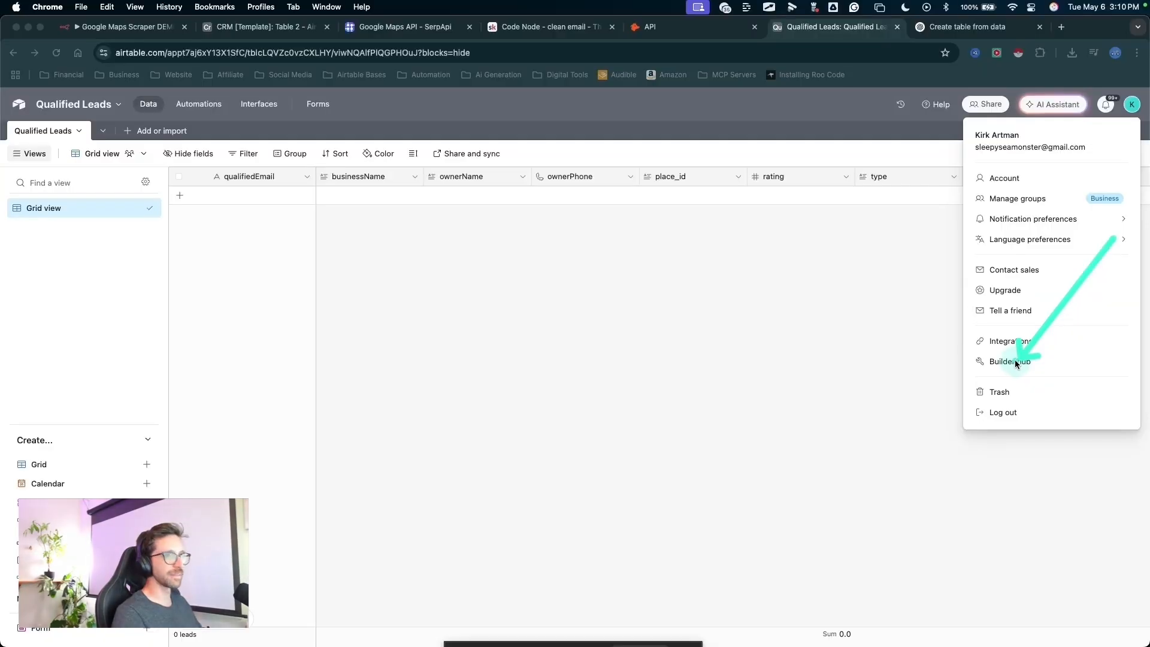
pyautogui.press('Escape')
pyautogui.click(1015, 361)
# - Open the personal access tokens and bring up the Permanent Testing Token's list of accessible bases
pyautogui.hotkey('ctrl', 'a')
pyautogui.moveTo(547, 378)
pyautogui.mouseDown()
pyautogui.moveTo(236, 131)
pyautogui.moveTo(174, 126)
pyautogui.moveTo(59, 222)
pyautogui.moveTo(71, 132)
pyautogui.moveTo(61, 213)
pyautogui.mouseUp()
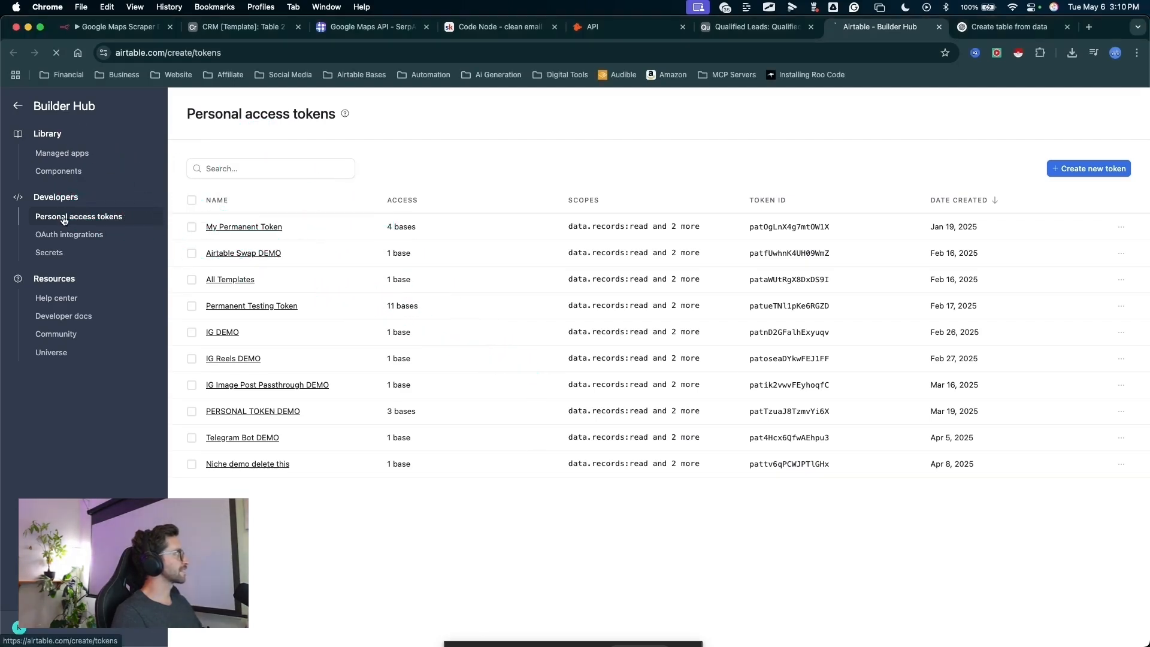
pyautogui.click(63, 217)
pyautogui.moveTo(263, 563)
pyautogui.mouseDown()
pyautogui.moveTo(426, 226)
pyautogui.moveTo(1115, 166)
pyautogui.moveTo(1066, 174)
pyautogui.mouseUp()
pyautogui.click(252, 306)
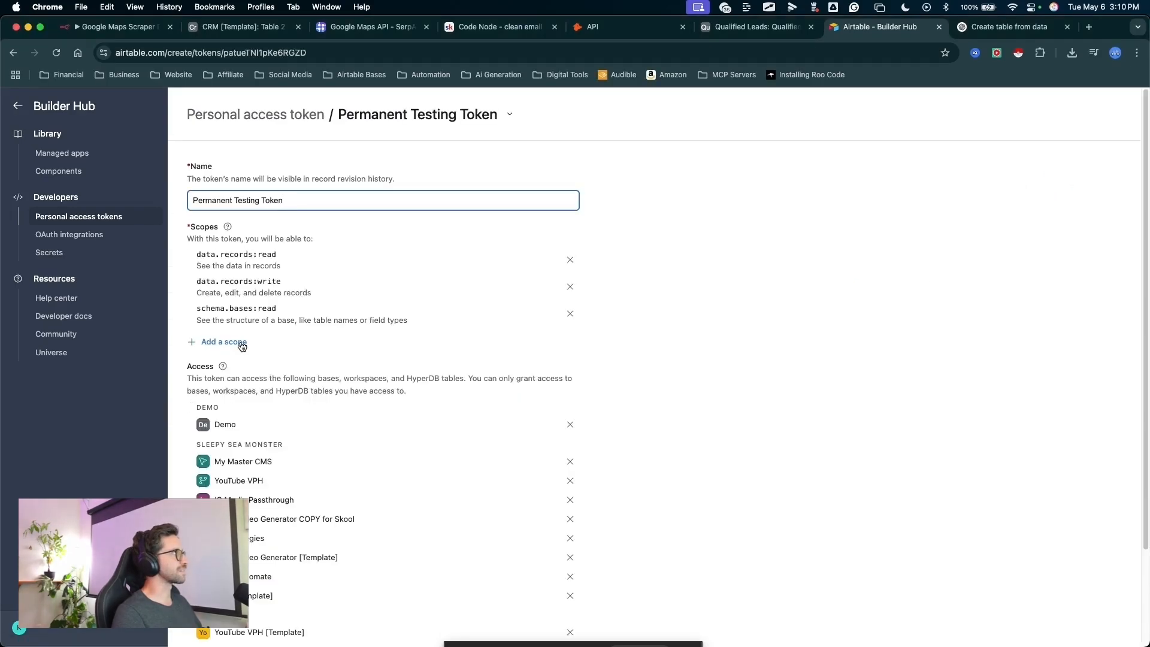
pyautogui.scroll(-4, 329, 410)
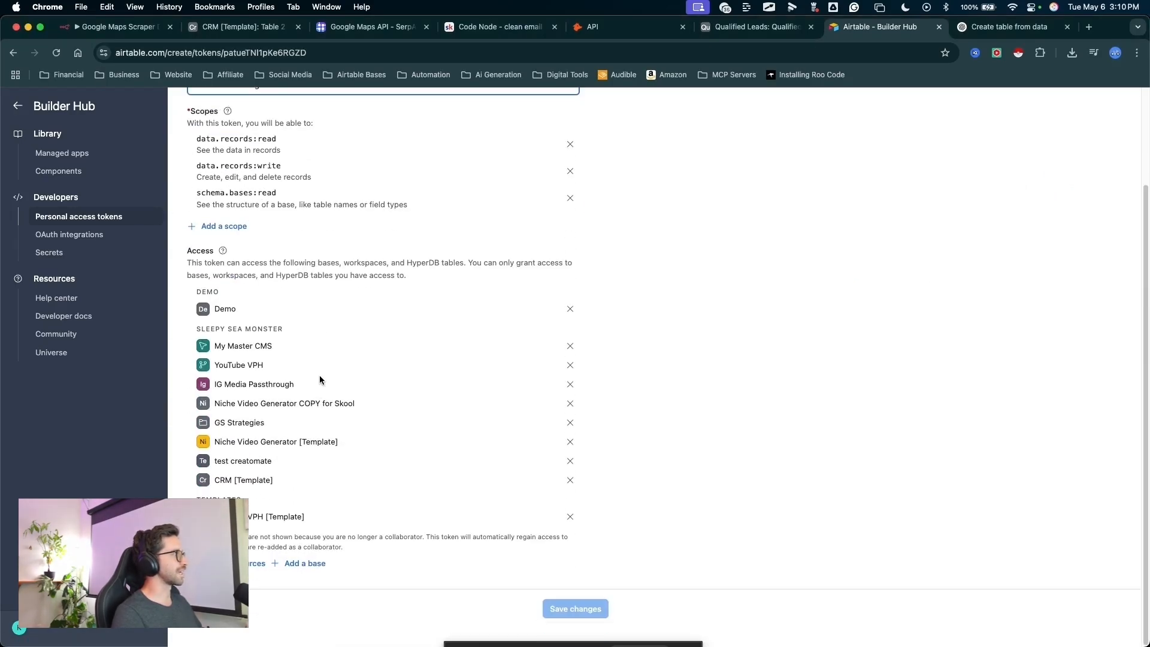
# - Add the Qualified Leads base to the token's accessible bases and save the token changes
pyautogui.moveTo(390, 363); pyautogui.dragTo(305, 443)
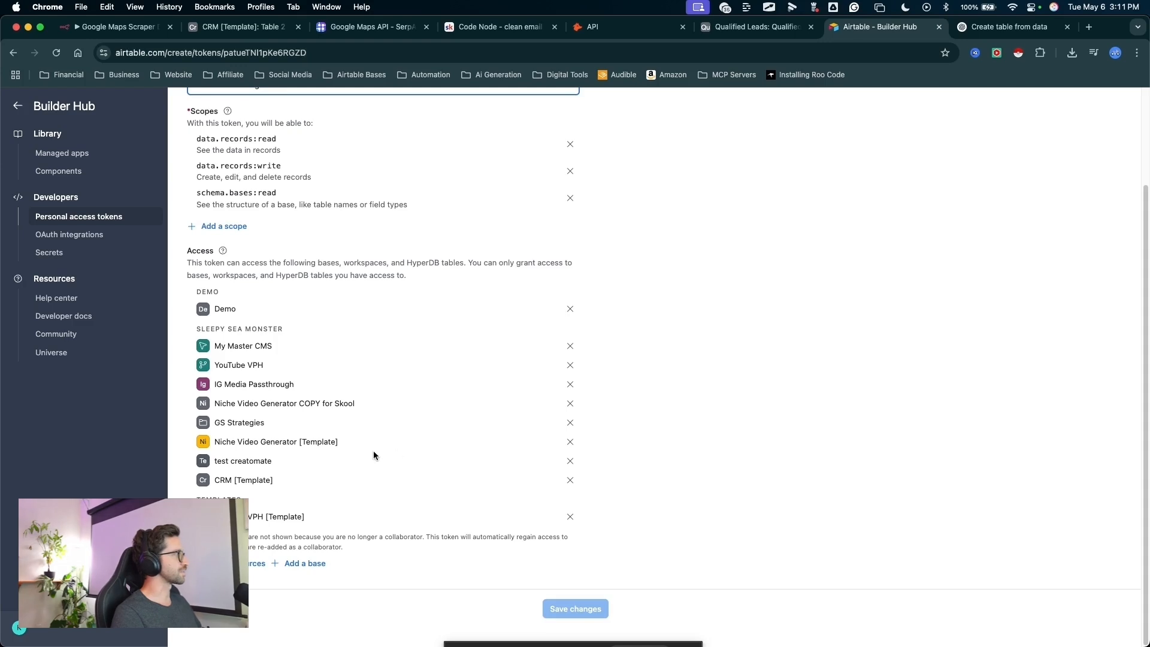
pyautogui.moveTo(413, 372)
pyautogui.mouseDown()
pyautogui.moveTo(351, 487)
pyautogui.moveTo(288, 552)
pyautogui.mouseUp()
pyautogui.click(306, 563)
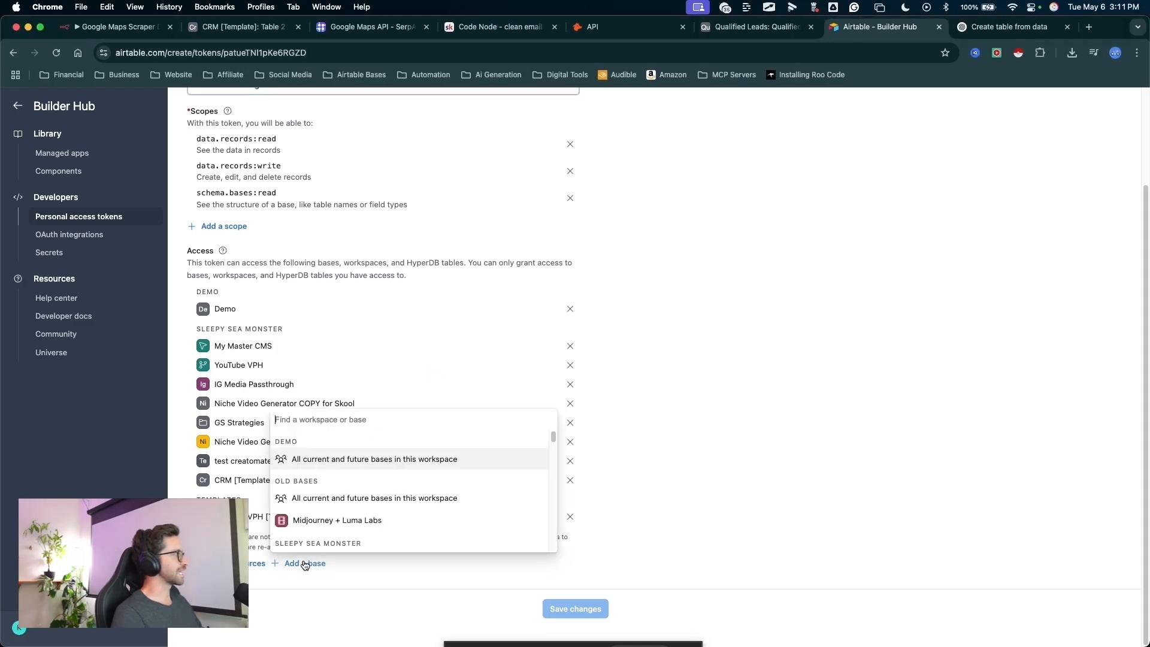
pyautogui.scroll(-5, 456, 425)
pyautogui.moveTo(457, 424)
pyautogui.mouseDown()
pyautogui.moveTo(391, 447)
pyautogui.moveTo(341, 484)
pyautogui.mouseUp()
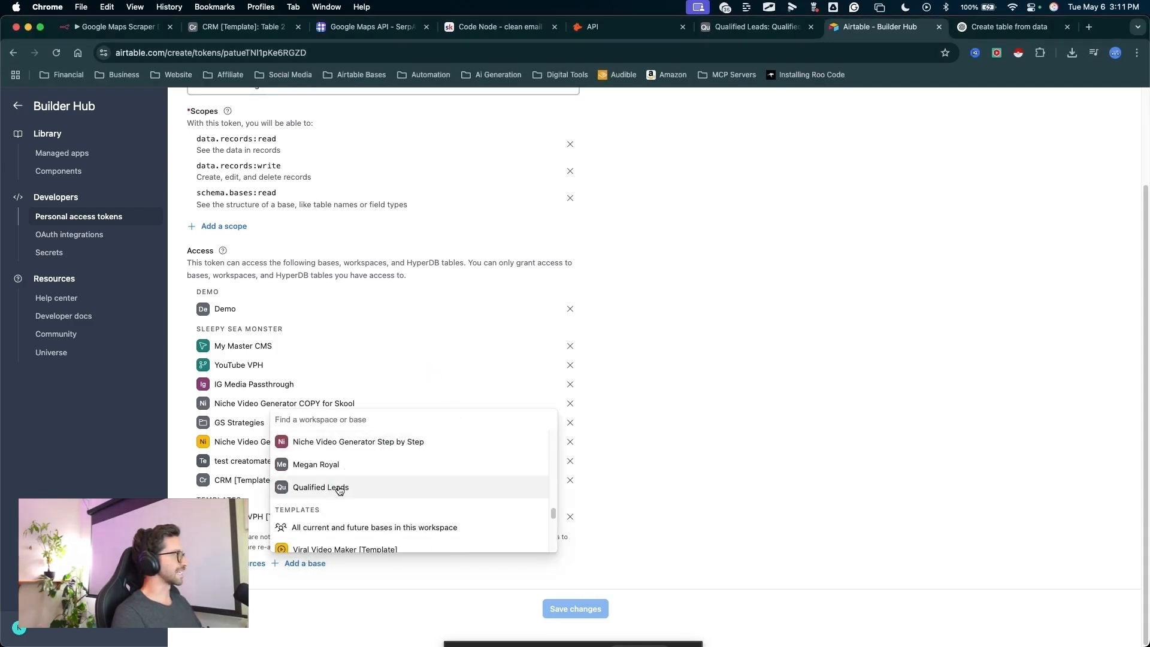
pyautogui.click(340, 488)
pyautogui.moveTo(506, 392); pyautogui.dragTo(333, 466)
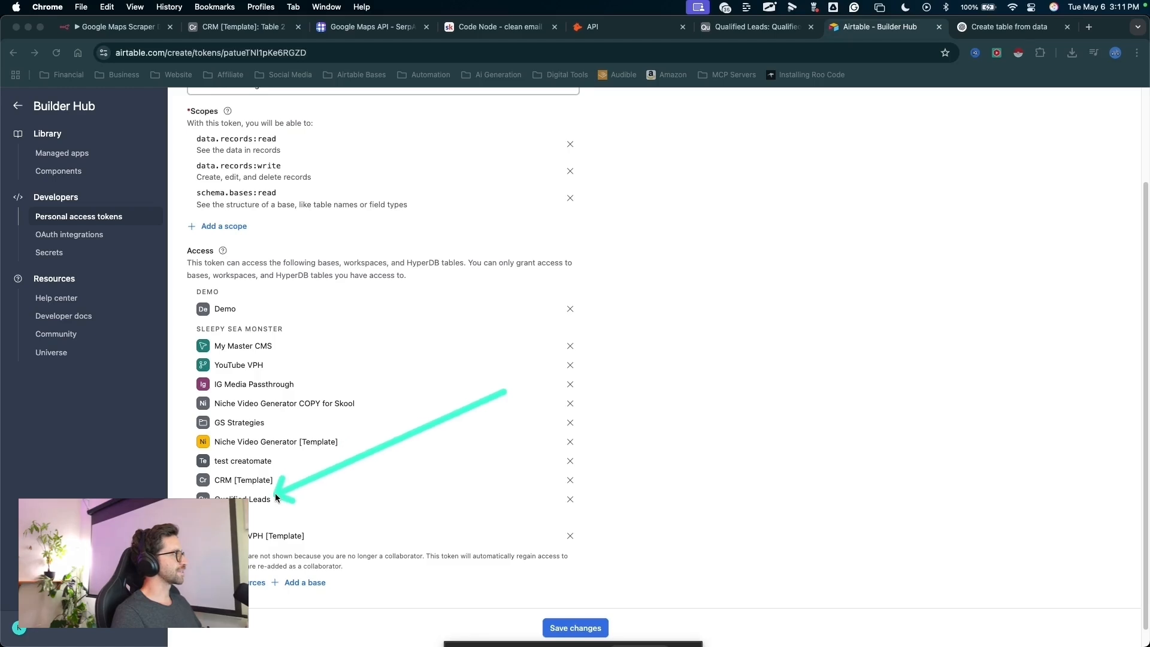
pyautogui.moveTo(530, 397); pyautogui.dragTo(533, 596)
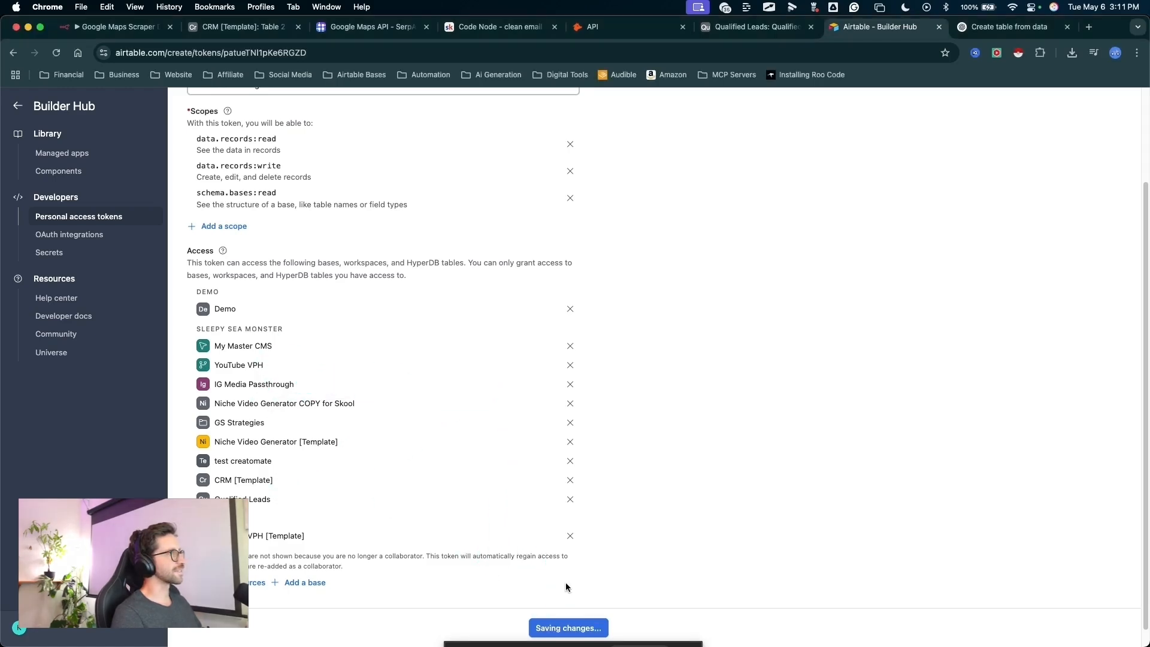
# - Switch to the Google Maps Scraper DEMO workflow and set the Airtable node's credential to Testing Connection
pyautogui.moveTo(585, 398)
pyautogui.mouseDown()
pyautogui.moveTo(246, 72)
pyautogui.moveTo(128, 44)
pyautogui.mouseUp()
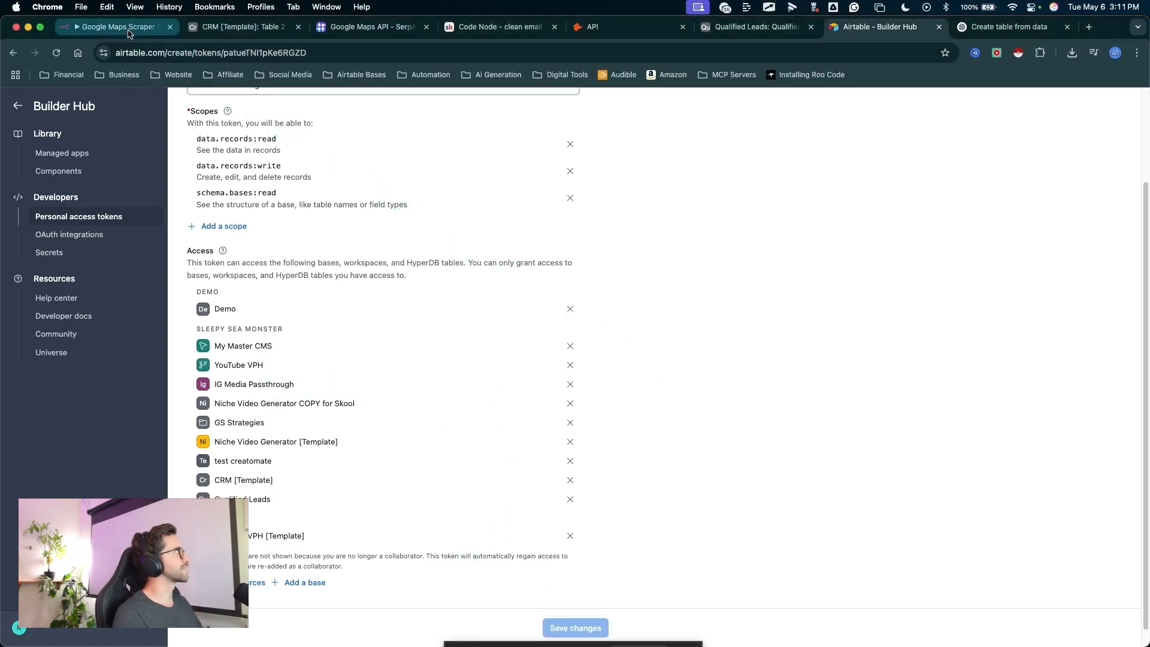
pyautogui.click(128, 34)
pyautogui.moveTo(559, 234); pyautogui.dragTo(557, 308)
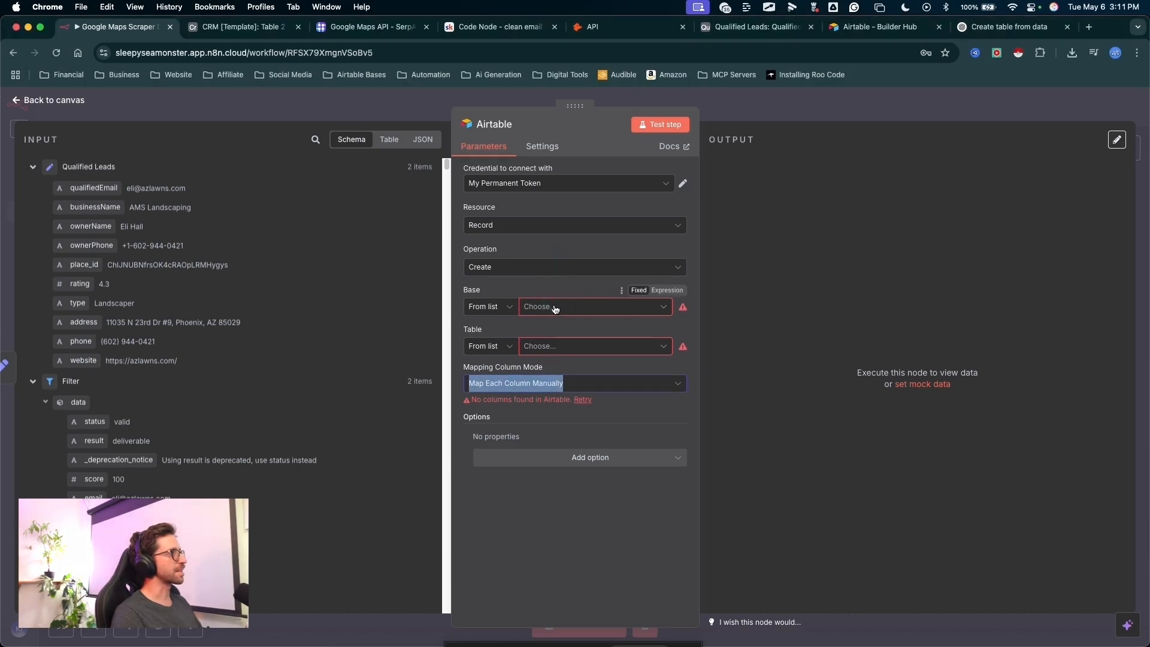
pyautogui.click(556, 308)
pyautogui.moveTo(357, 330)
pyautogui.mouseDown()
pyautogui.moveTo(471, 180)
pyautogui.moveTo(482, 189)
pyautogui.mouseUp()
pyautogui.click(503, 185)
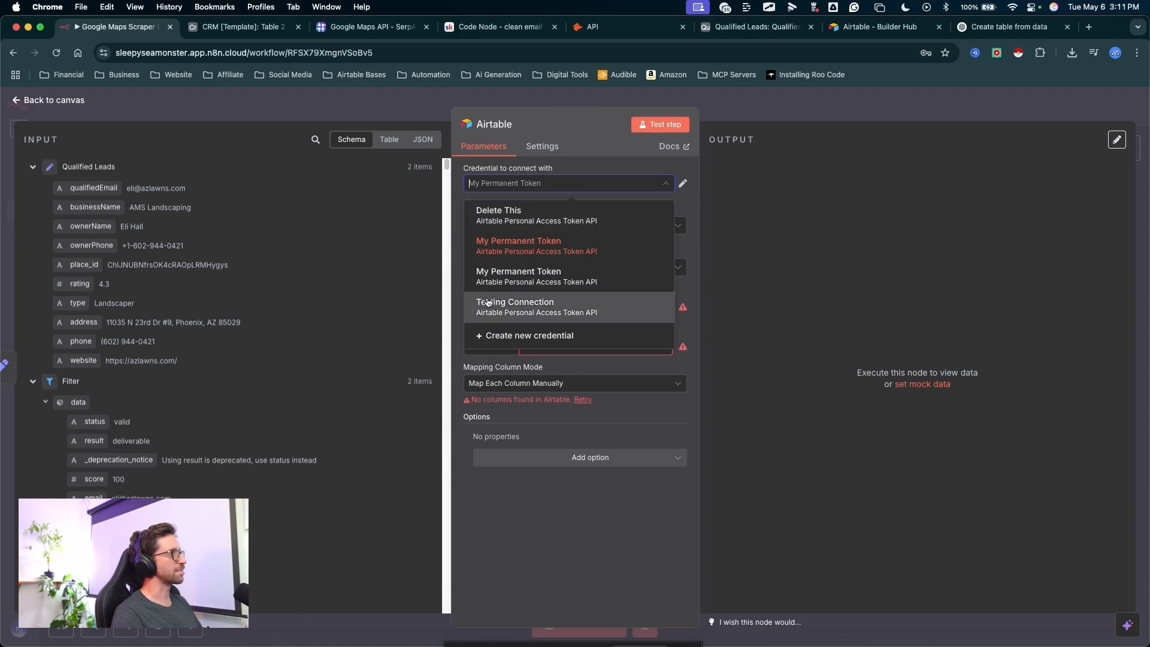
pyautogui.click(521, 306)
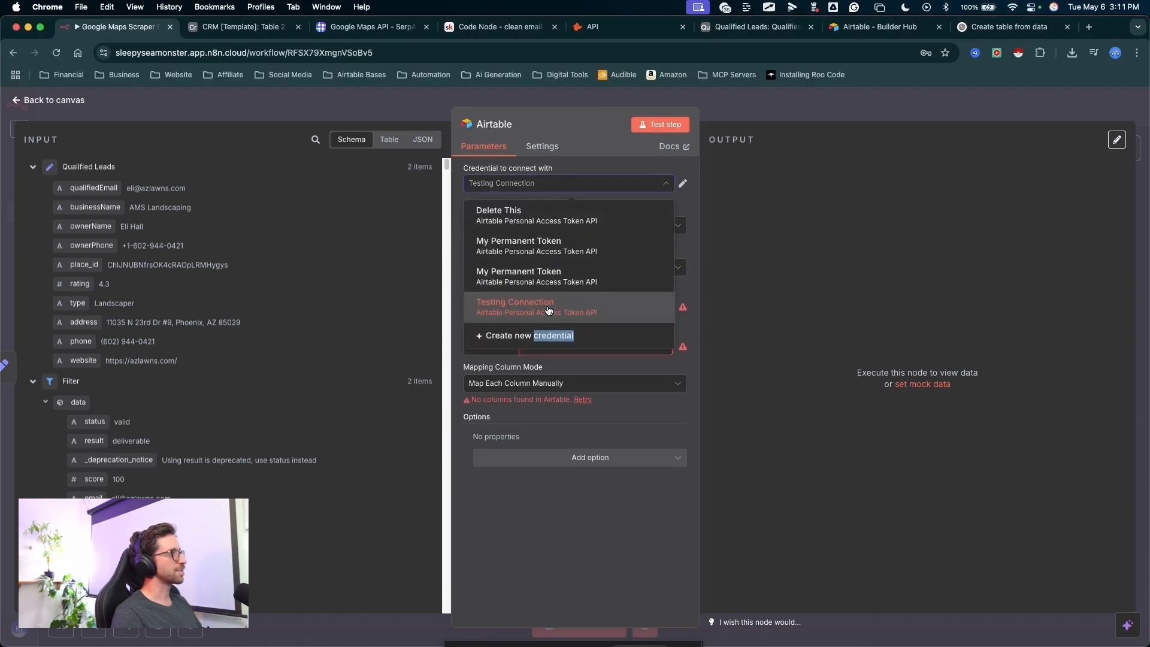
# - Set the Airtable node's base to Qualified Leads and its table to Qualified Leads
pyautogui.click(550, 306)
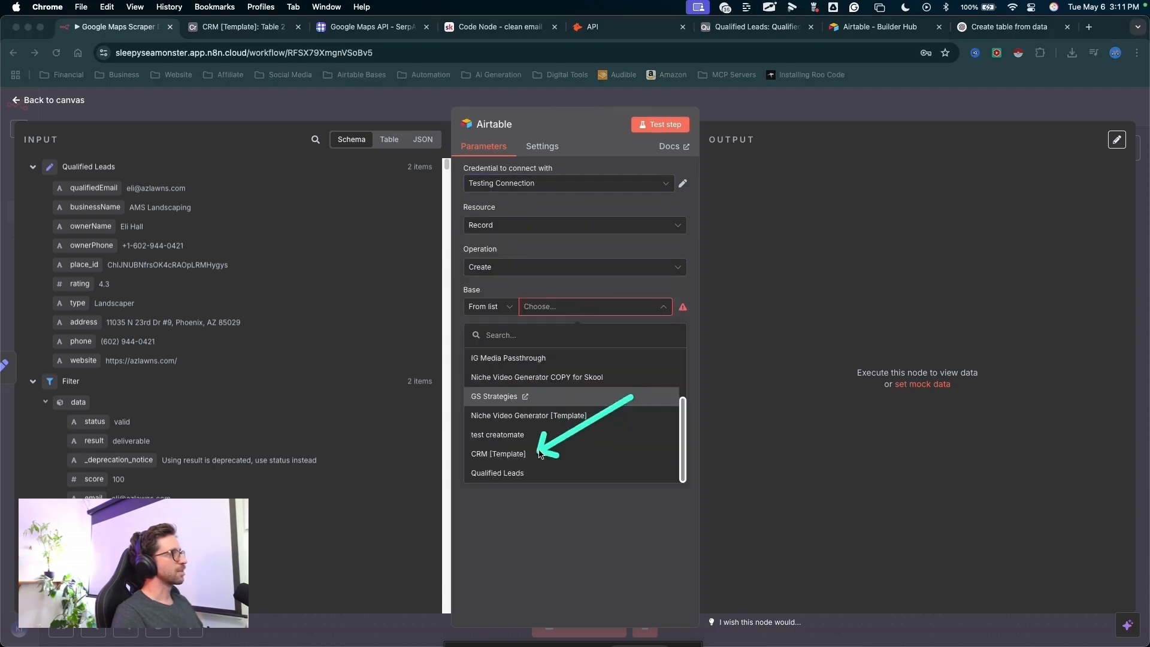
pyautogui.click(497, 472)
pyautogui.click(546, 344)
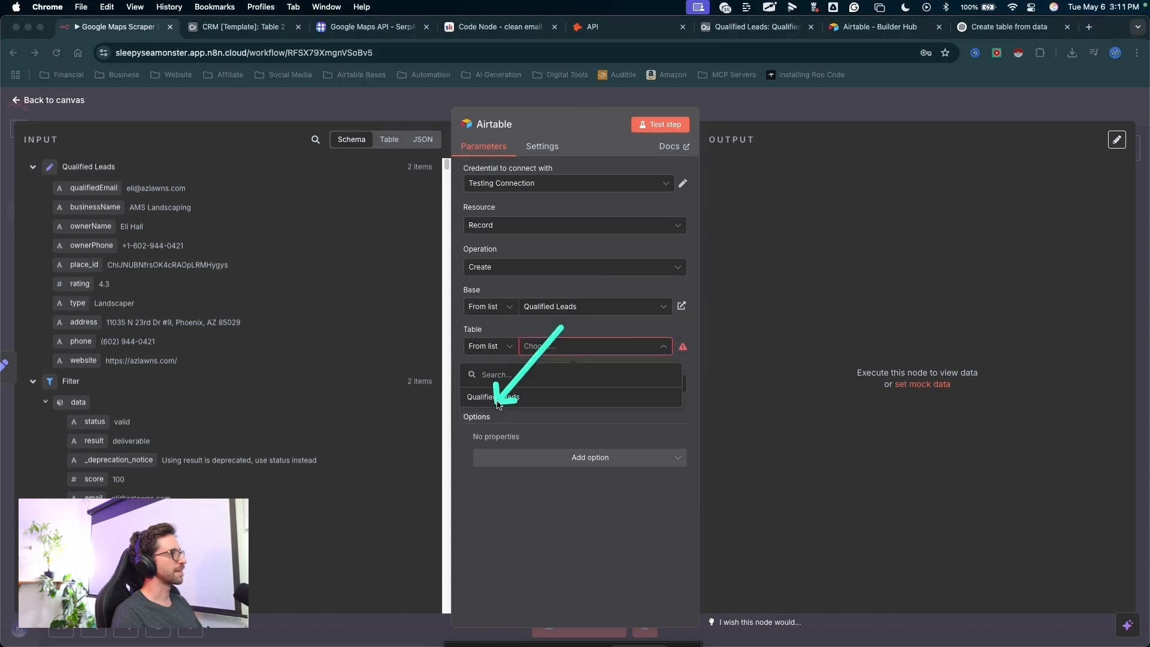
pyautogui.click(496, 398)
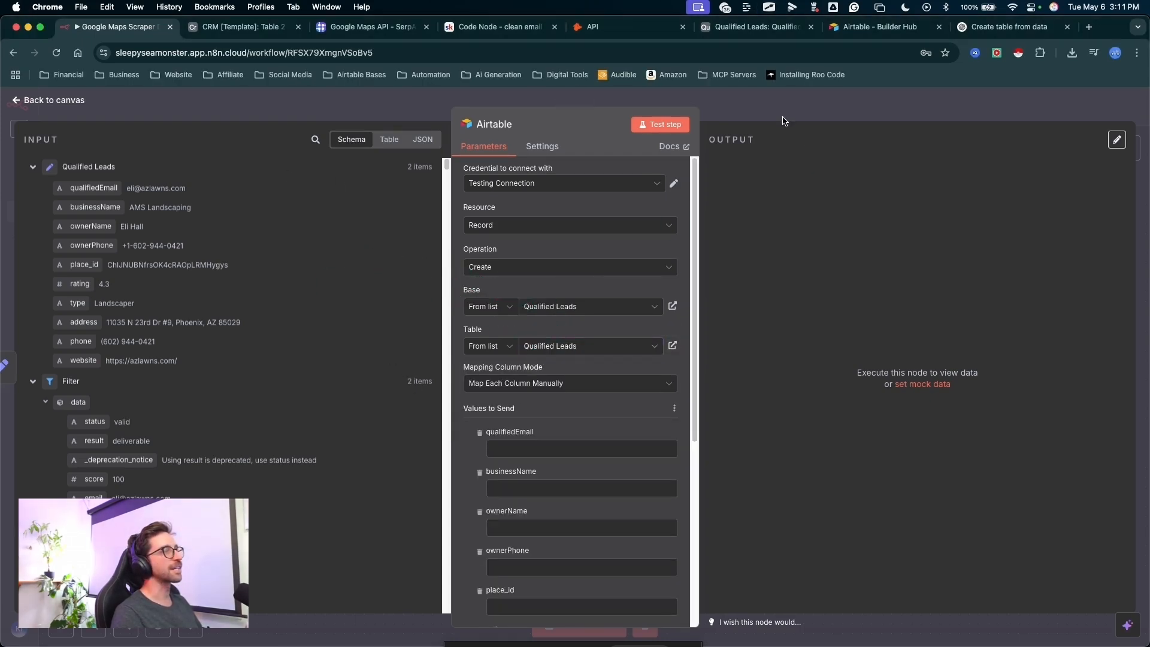
# - Compare the Qualified Leads table in Airtable with the incoming fields and the columns to send in the n8n Airtable node
pyautogui.click(747, 28)
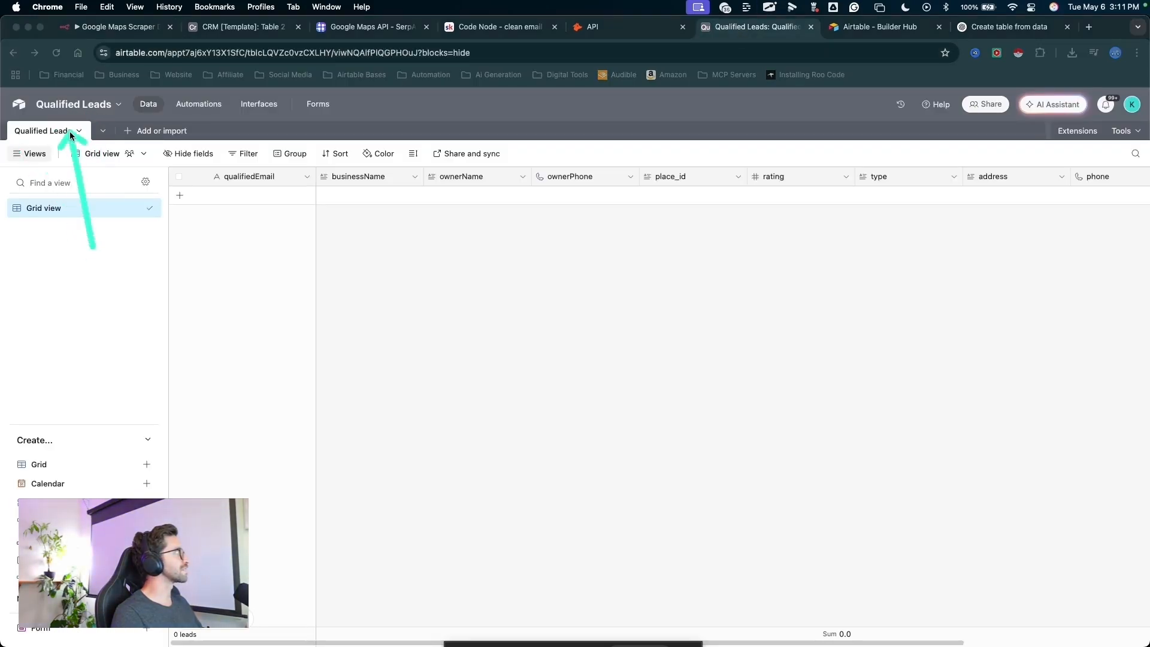
pyautogui.click(114, 27)
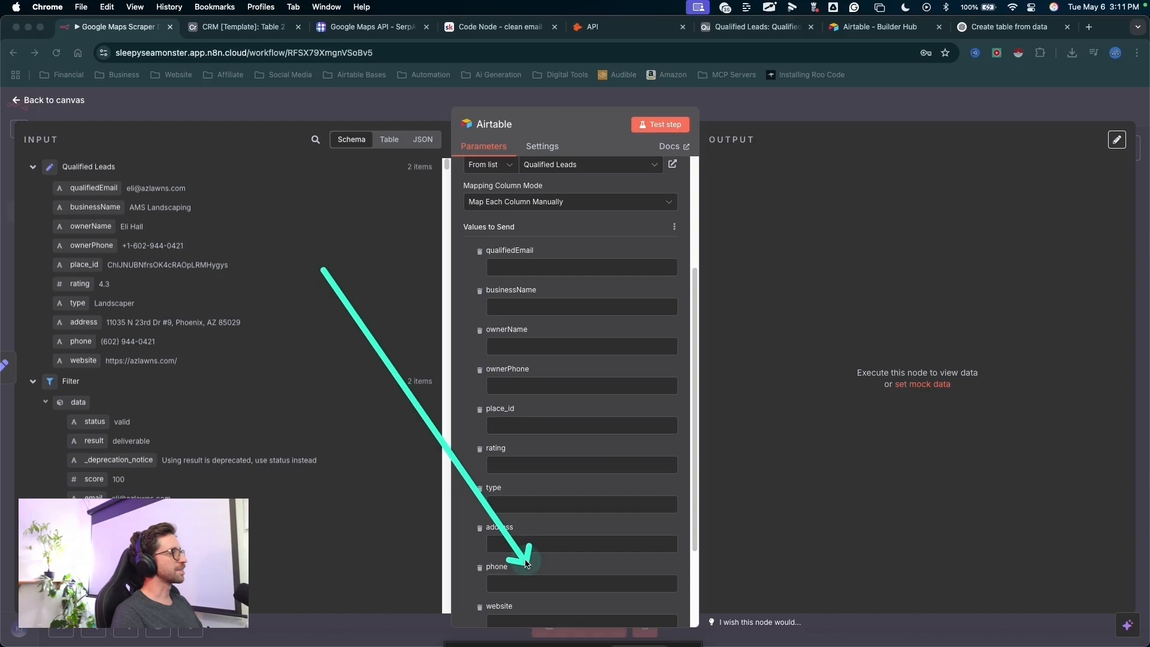
pyautogui.scroll(-3, 566, 452)
pyautogui.moveTo(697, 342)
pyautogui.mouseDown()
pyautogui.moveTo(121, 180)
pyautogui.moveTo(116, 359)
pyautogui.moveTo(124, 198)
pyautogui.moveTo(111, 227)
pyautogui.mouseUp()
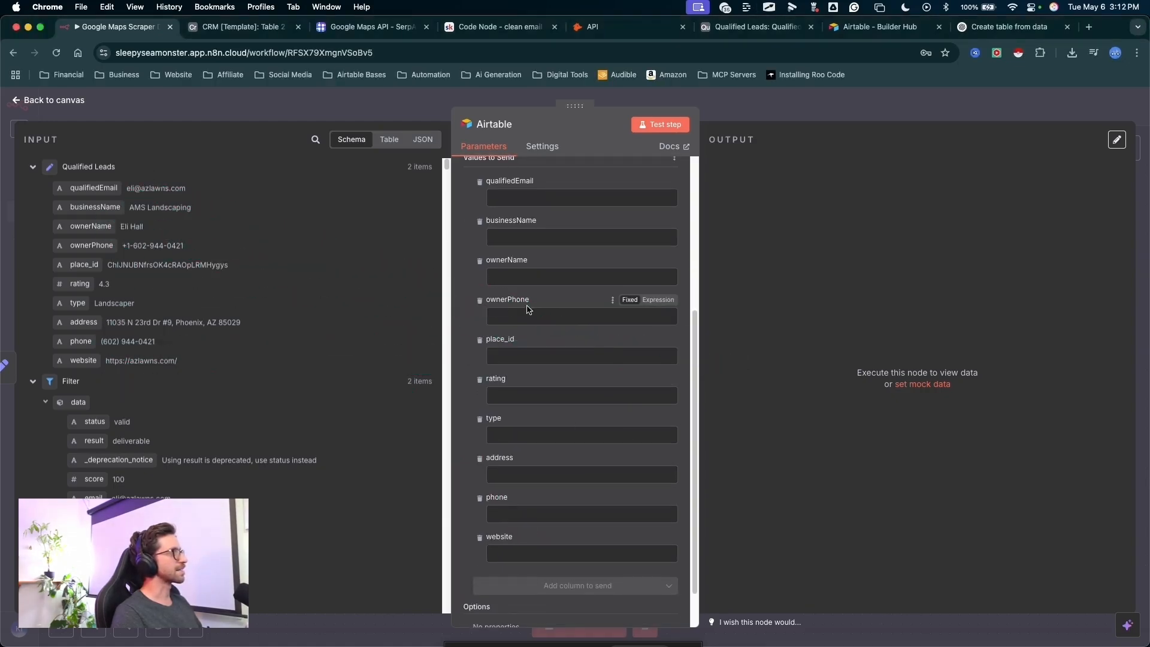
pyautogui.scroll(8, 647, 281)
pyautogui.moveTo(651, 254)
pyautogui.mouseDown()
pyautogui.moveTo(124, 205)
pyautogui.moveTo(500, 300)
pyautogui.moveTo(533, 296)
pyautogui.mouseUp()
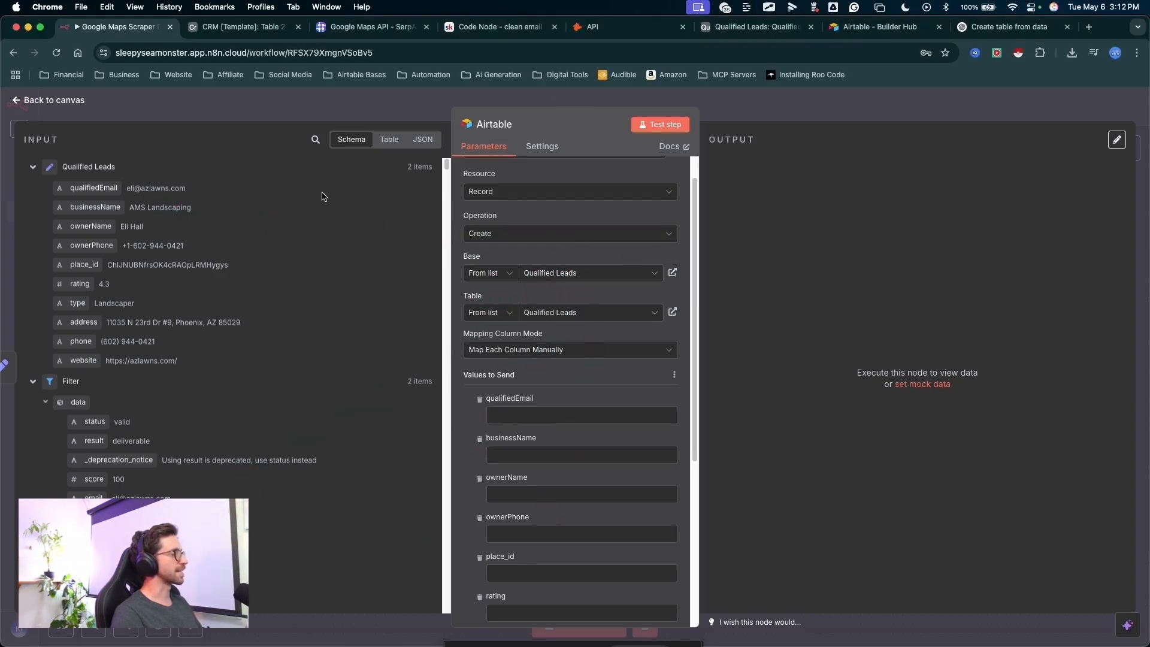
# - Set the mapping column mode to Map Automatically and test the Airtable node
pyautogui.moveTo(576, 396); pyautogui.dragTo(549, 362)
pyautogui.click(539, 358)
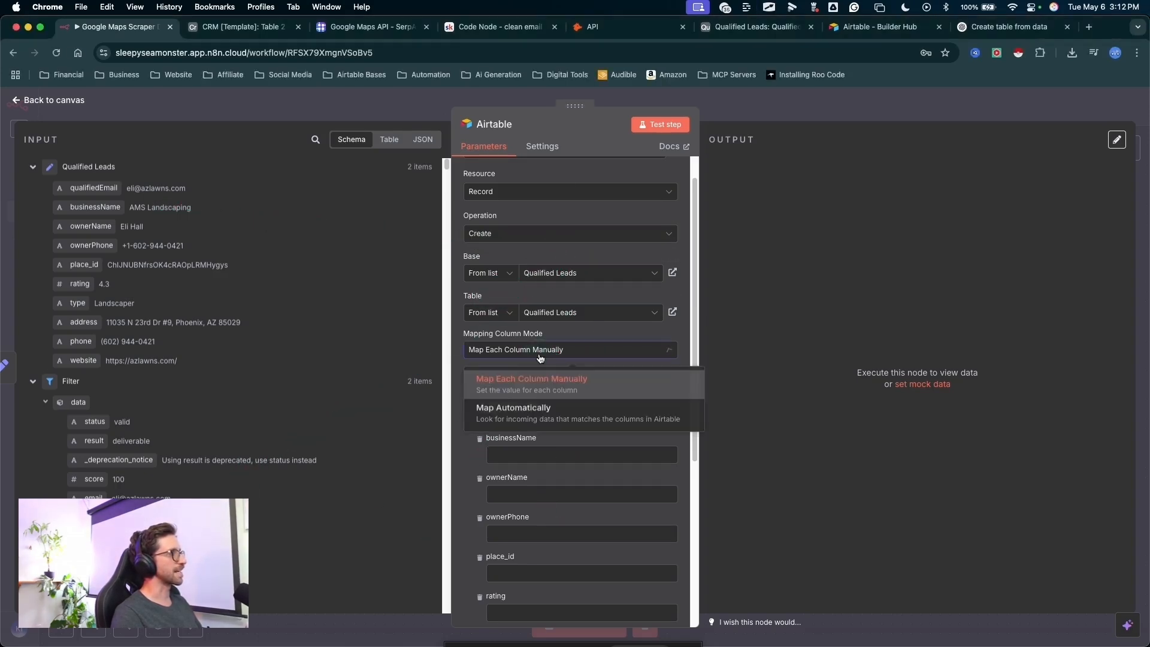
pyautogui.click(586, 381)
pyautogui.click(549, 364)
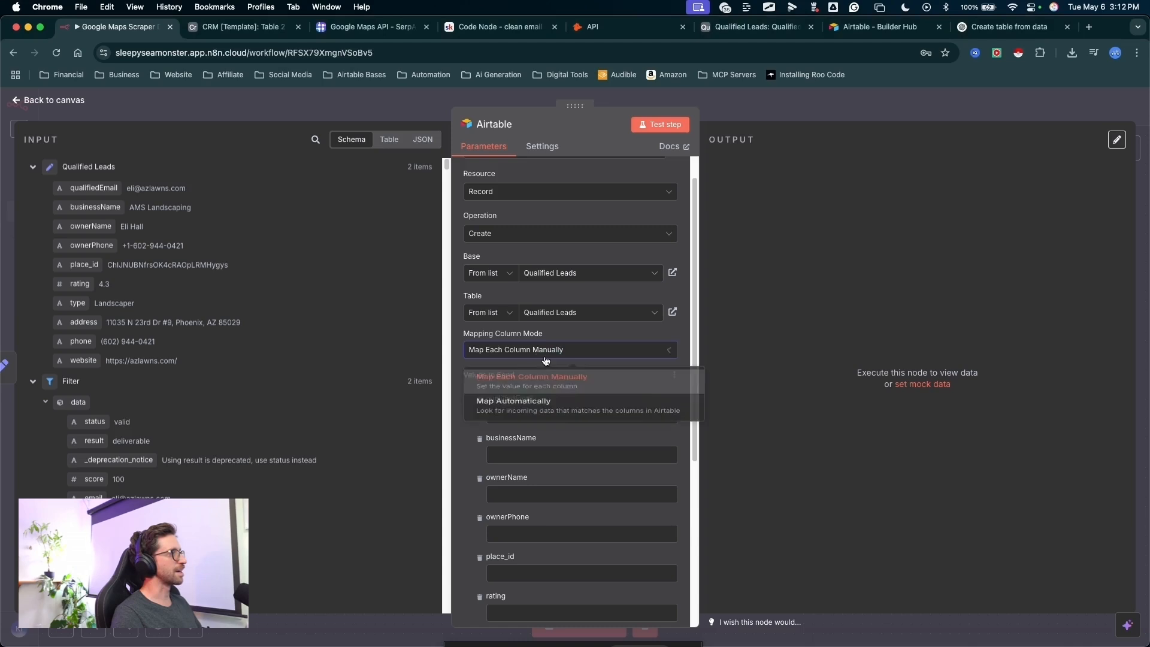
pyautogui.click(513, 410)
pyautogui.moveTo(642, 286)
pyautogui.mouseDown()
pyautogui.moveTo(677, 147)
pyautogui.moveTo(657, 141)
pyautogui.mouseUp()
pyautogui.click(656, 130)
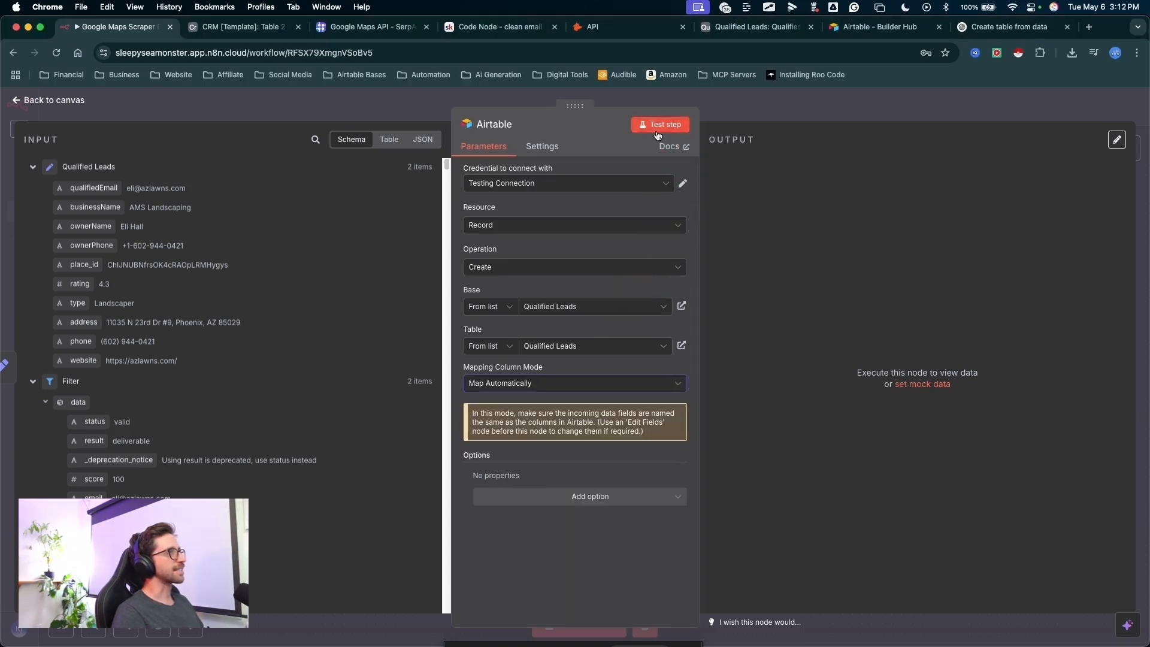
pyautogui.moveTo(1039, 213)
pyautogui.mouseDown()
pyautogui.moveTo(894, 199)
pyautogui.moveTo(796, 293)
pyautogui.moveTo(812, 448)
pyautogui.mouseUp()
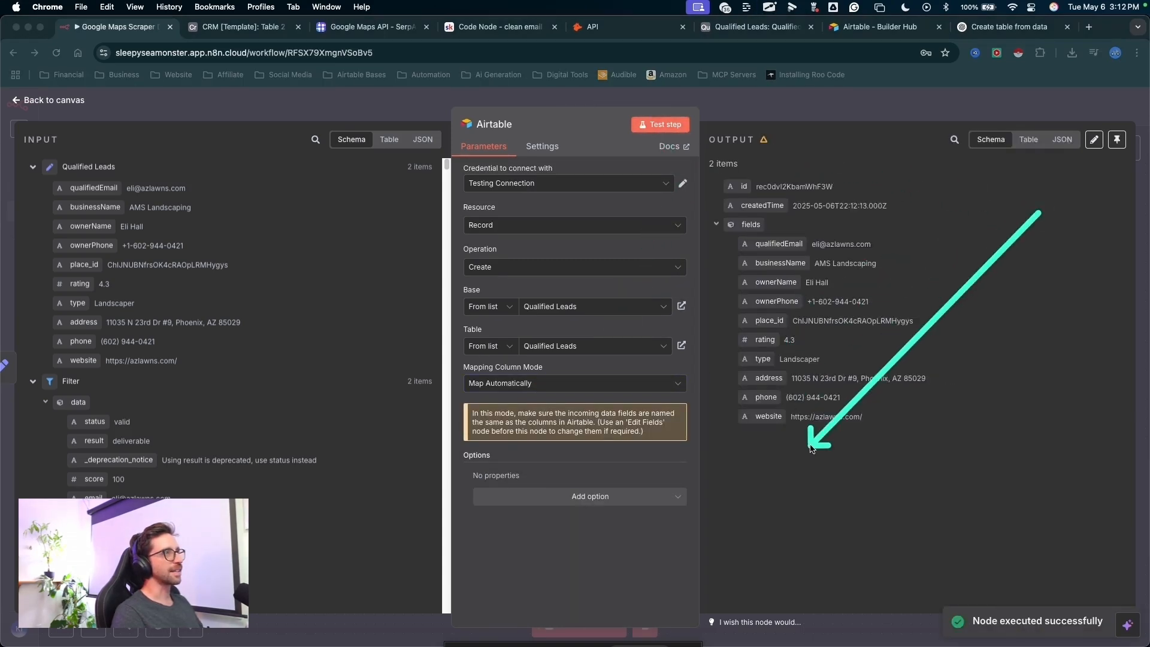
pyautogui.press('Escape')
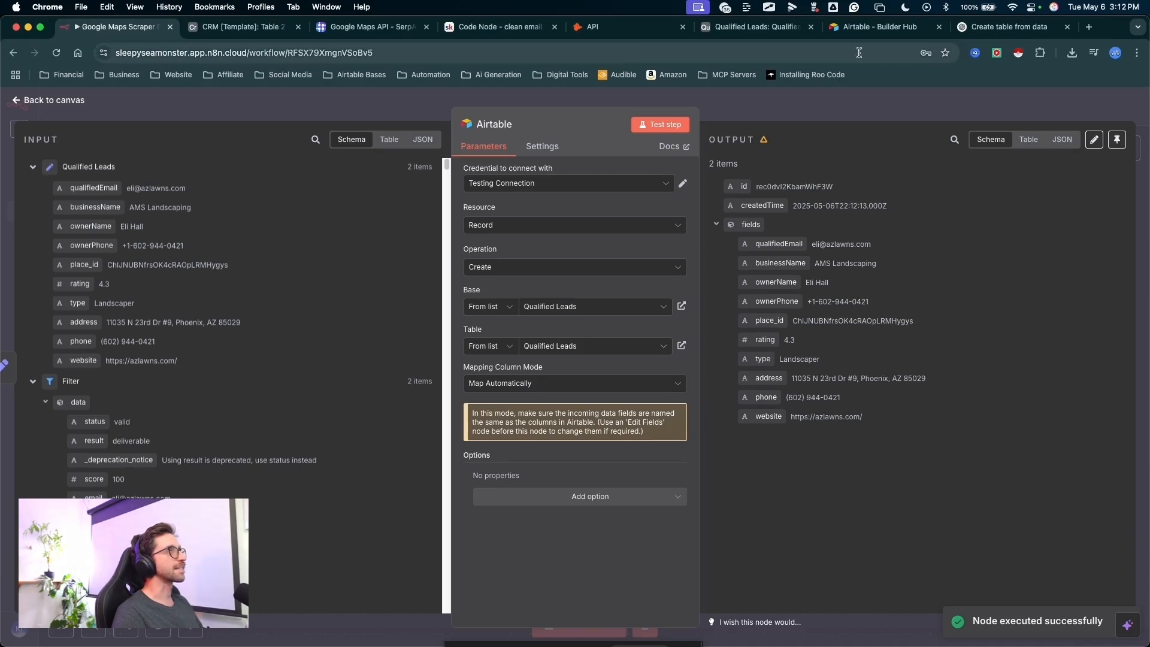
# - Switch to the Qualified Leads base in Airtable and check the records created by the test
pyautogui.click(756, 27)
pyautogui.moveTo(398, 430)
pyautogui.mouseDown()
pyautogui.moveTo(256, 266)
pyautogui.moveTo(329, 206)
pyautogui.moveTo(1009, 205)
pyautogui.moveTo(367, 224)
pyautogui.mouseUp()
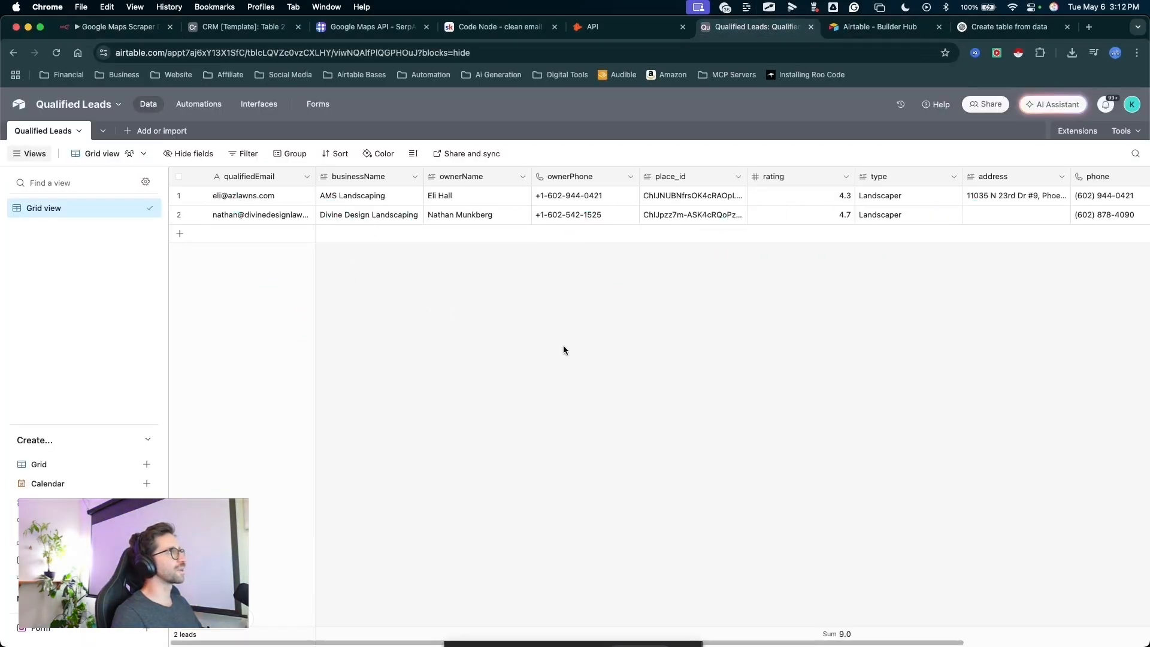
pyautogui.moveTo(543, 380); pyautogui.dragTo(527, 258)
pyautogui.moveTo(560, 194)
pyautogui.mouseDown()
pyautogui.moveTo(567, 221)
pyautogui.moveTo(454, 307)
pyautogui.moveTo(355, 226)
pyautogui.moveTo(250, 218)
pyautogui.mouseUp()
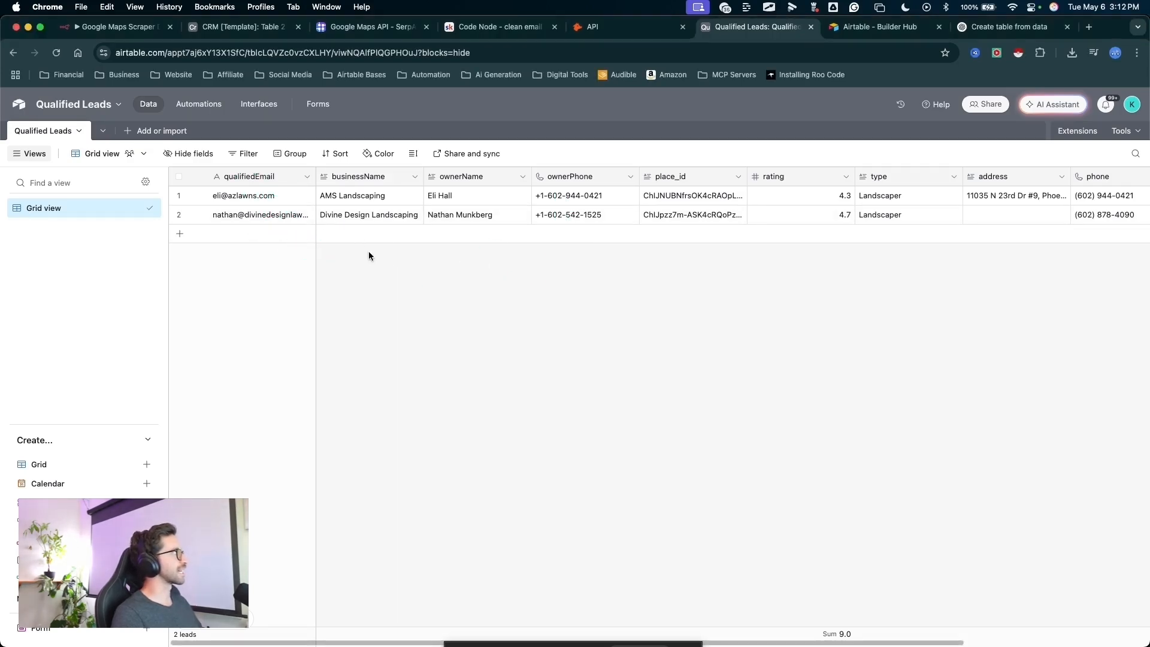
# - Place businessName as the first field ahead of qualifiedEmail and widen the qualifiedEmail column to fit the full addresses
pyautogui.moveTo(390, 314)
pyautogui.mouseDown()
pyautogui.moveTo(380, 211)
pyautogui.moveTo(219, 181)
pyautogui.moveTo(563, 254)
pyautogui.moveTo(267, 184)
pyautogui.moveTo(314, 179)
pyautogui.moveTo(244, 178)
pyautogui.mouseUp()
pyautogui.moveTo(224, 179); pyautogui.dragTo(207, 179)
pyautogui.click(646, 401)
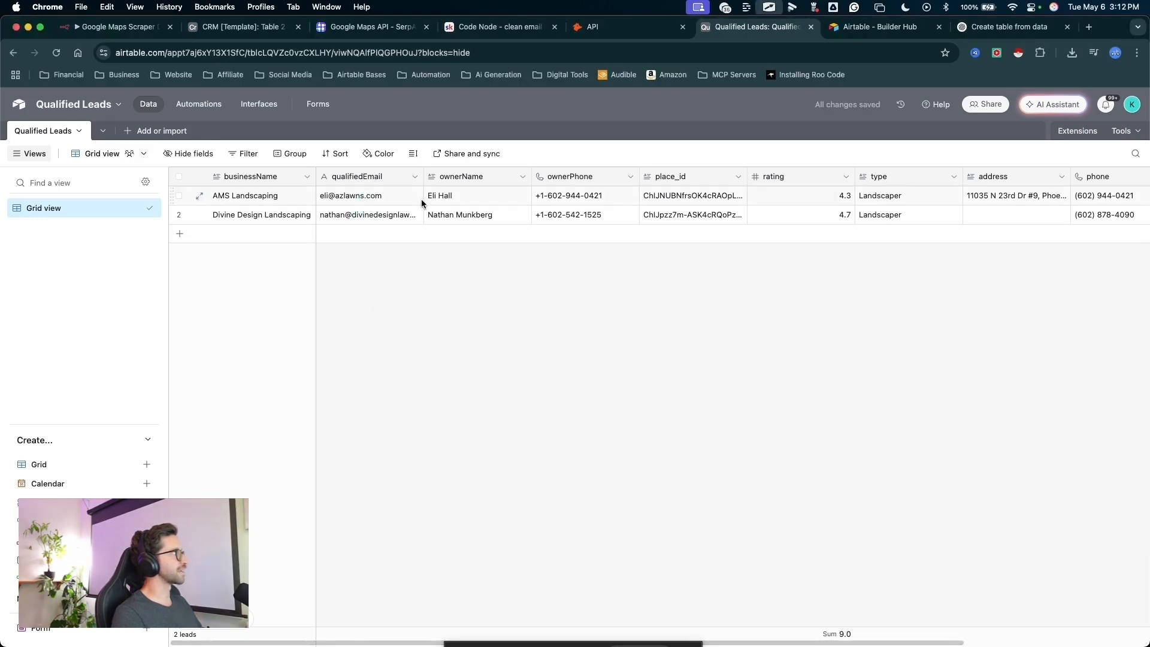
pyautogui.moveTo(424, 181); pyautogui.dragTo(490, 184)
pyautogui.click(826, 285)
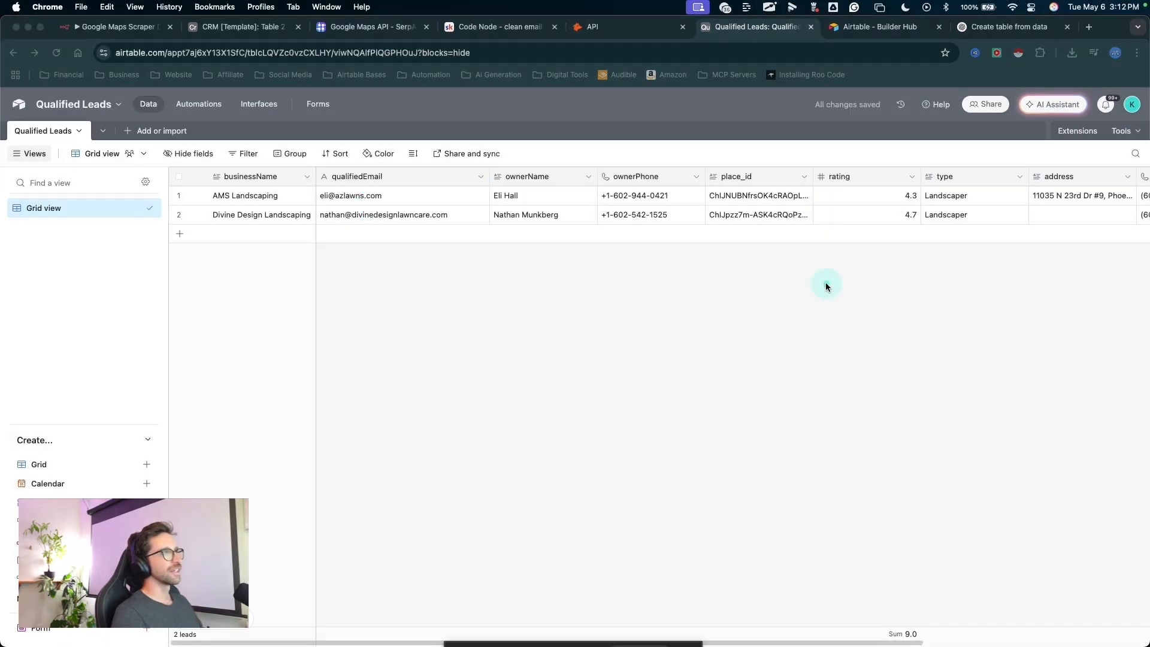
# - Review the remaining columns of the lead records in the Qualified Leads table
pyautogui.hscroll(5, 753, 270)
pyautogui.hscroll(-5, 752, 274)
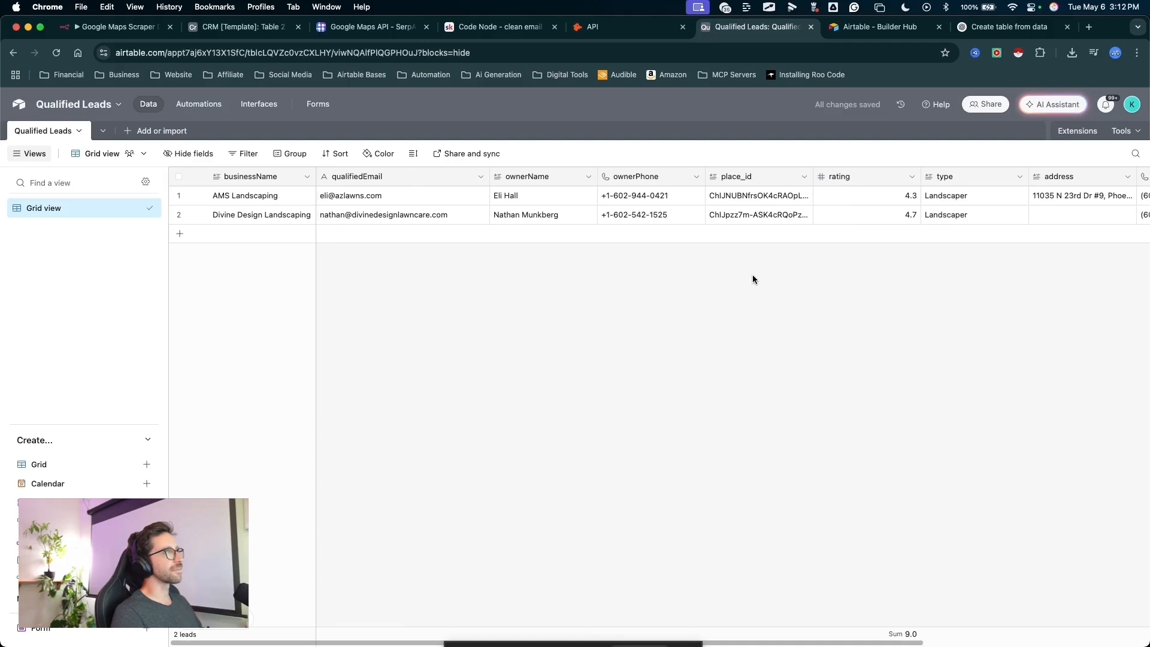
pyautogui.click(542, 274)
pyautogui.moveTo(493, 358)
pyautogui.mouseDown()
pyautogui.moveTo(35, 160)
pyautogui.moveTo(383, 494)
pyautogui.mouseUp()
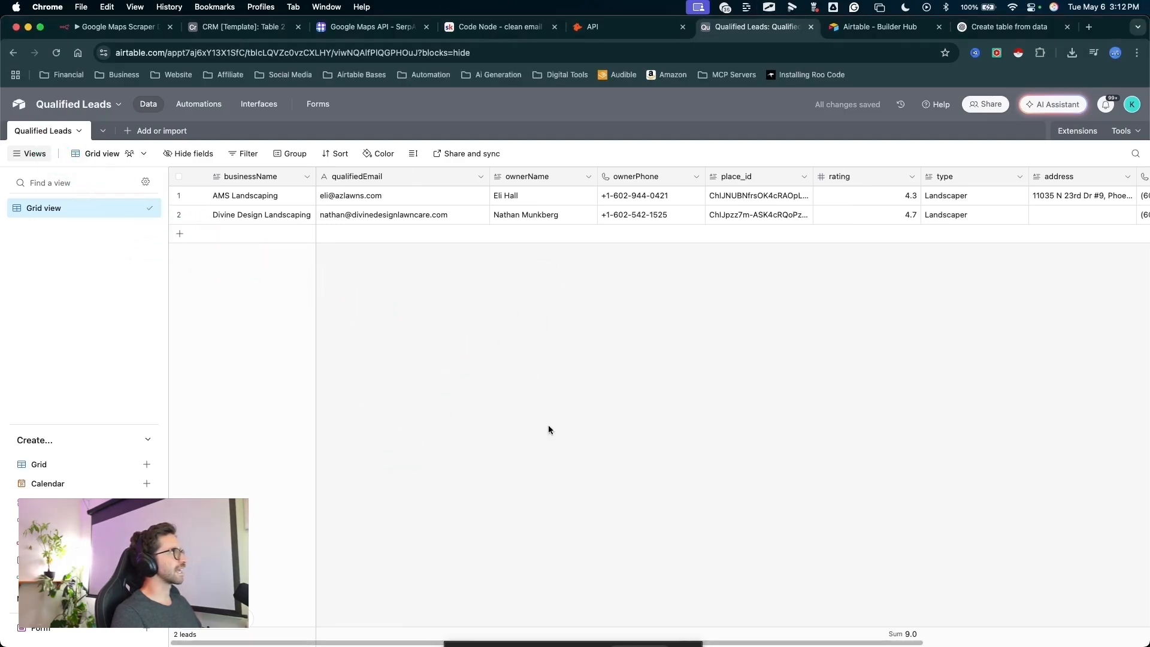
pyautogui.moveTo(495, 486)
pyautogui.mouseDown()
pyautogui.moveTo(647, 191)
pyautogui.moveTo(822, 334)
pyautogui.moveTo(588, 357)
pyautogui.mouseUp()
pyautogui.click(402, 328)
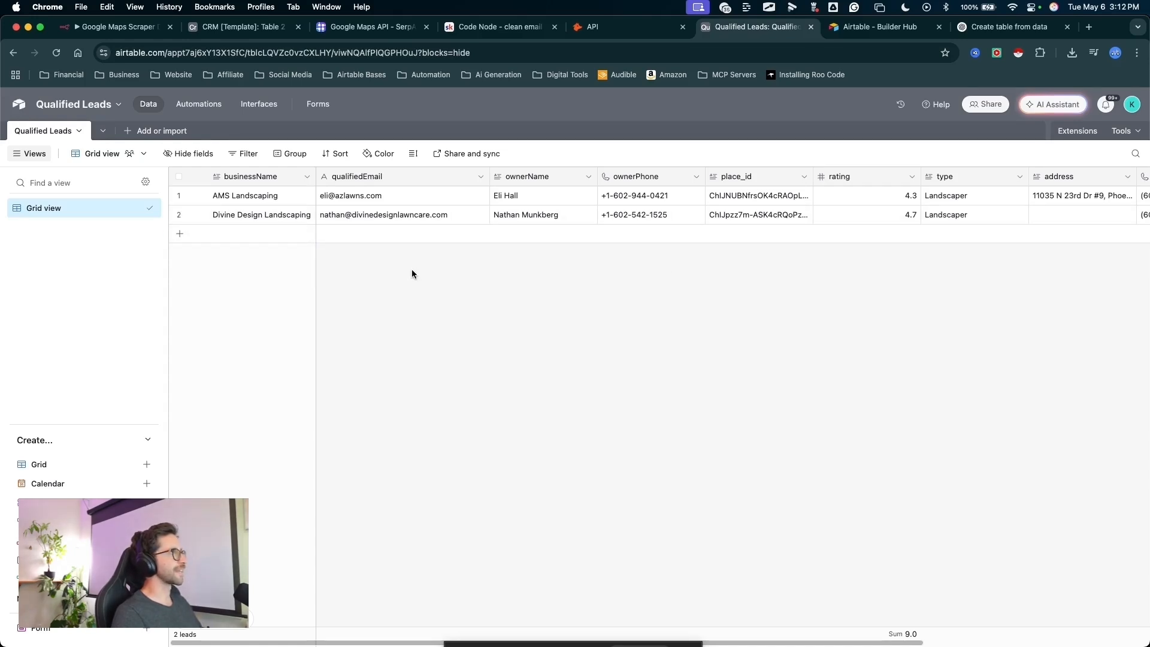
# - Return to the n8n workflow canvas and move the Airtable node up to make room for a second branch after Qualified Leads
pyautogui.click(114, 26)
pyautogui.moveTo(758, 166); pyautogui.dragTo(736, 97)
pyautogui.press('Escape')
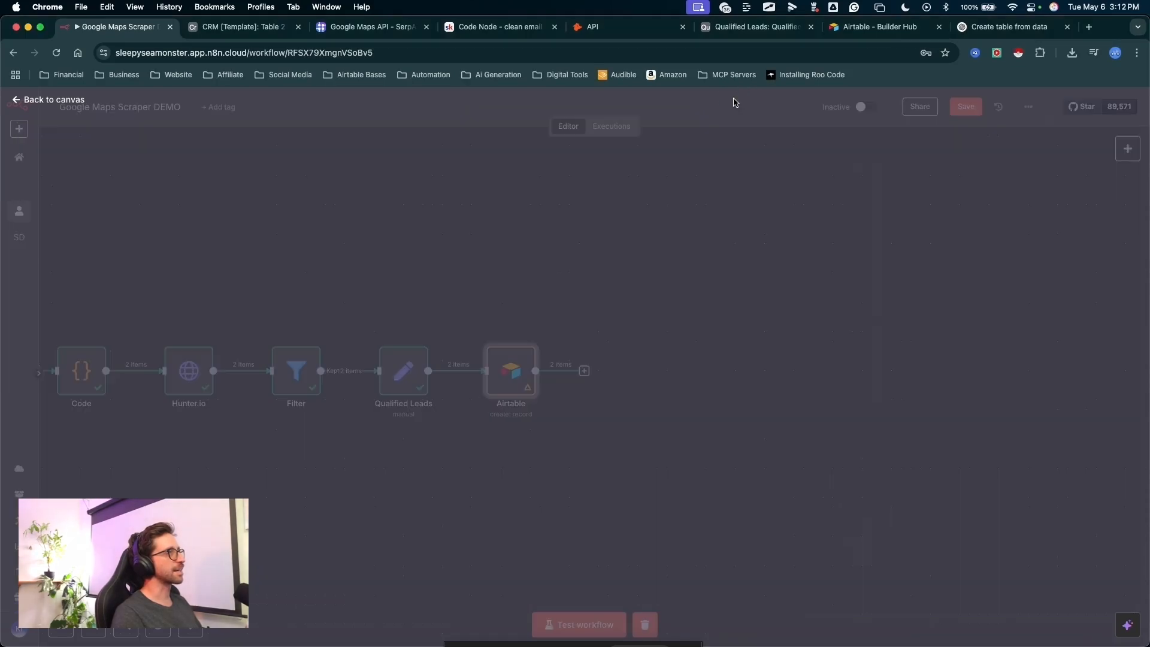
pyautogui.moveTo(627, 415); pyautogui.dragTo(517, 331)
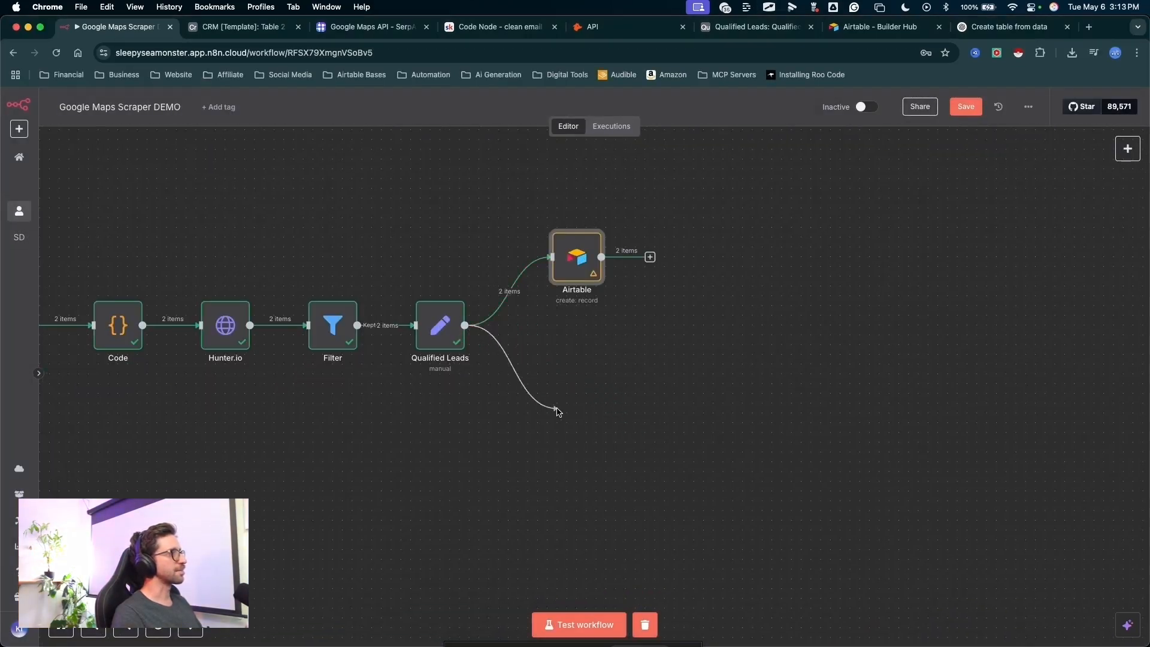
# - Branch a Google Sheets node with the Append row in sheet action from the Qualified Leads node
pyautogui.moveTo(557, 411); pyautogui.dragTo(558, 412)
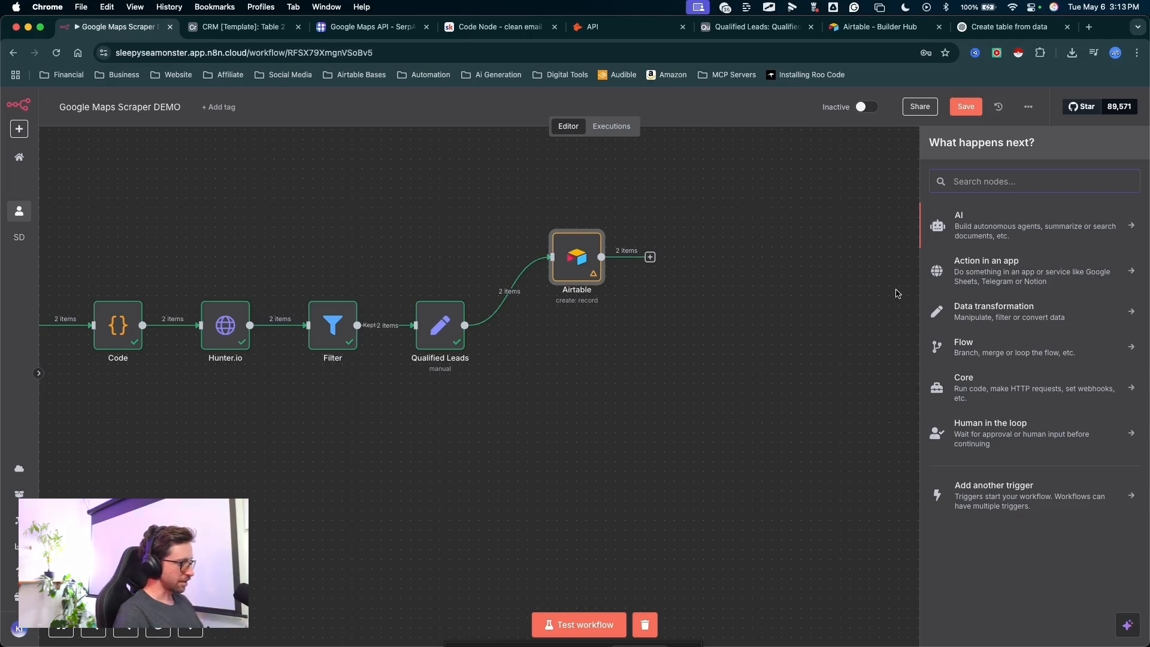
pyautogui.write('google')
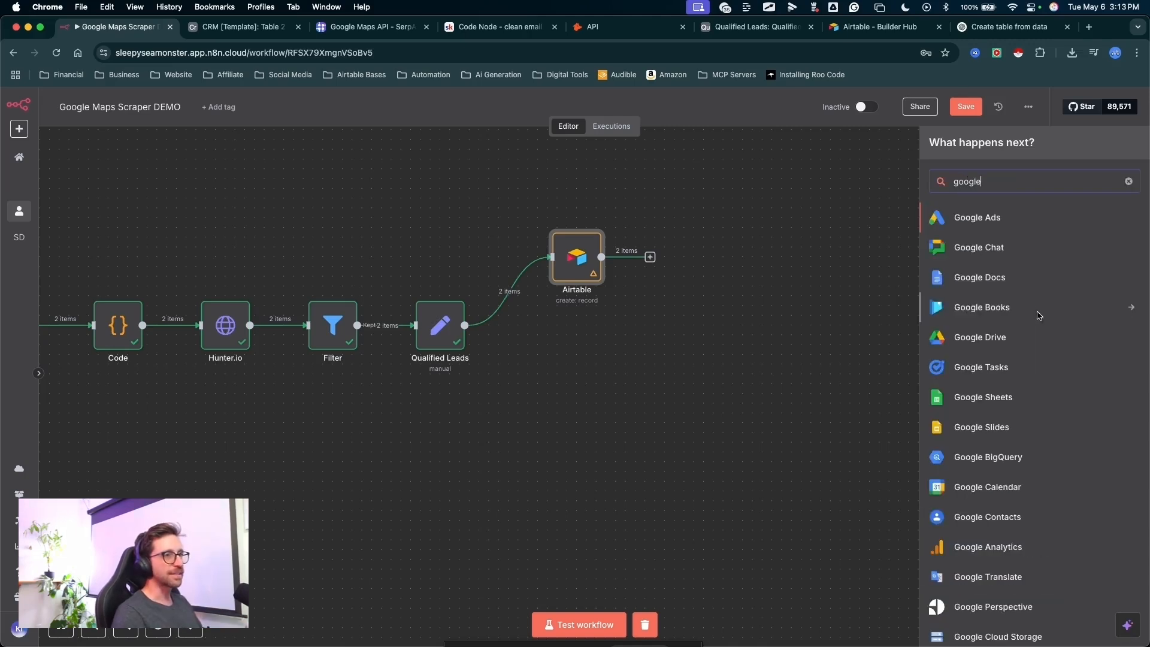
pyautogui.click(1006, 397)
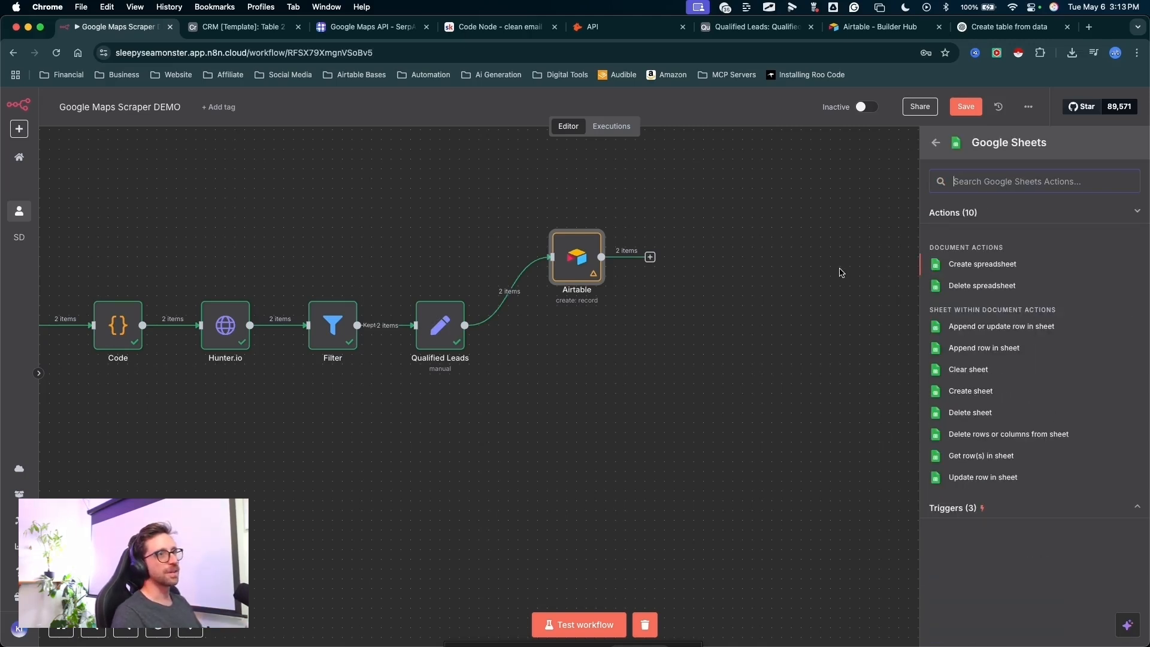
pyautogui.click(968, 349)
# - Create a new Google Sheets credential using OAuth2 for the node and start its Google sign-in
pyautogui.moveTo(457, 192); pyautogui.dragTo(479, 183)
pyautogui.press('Escape')
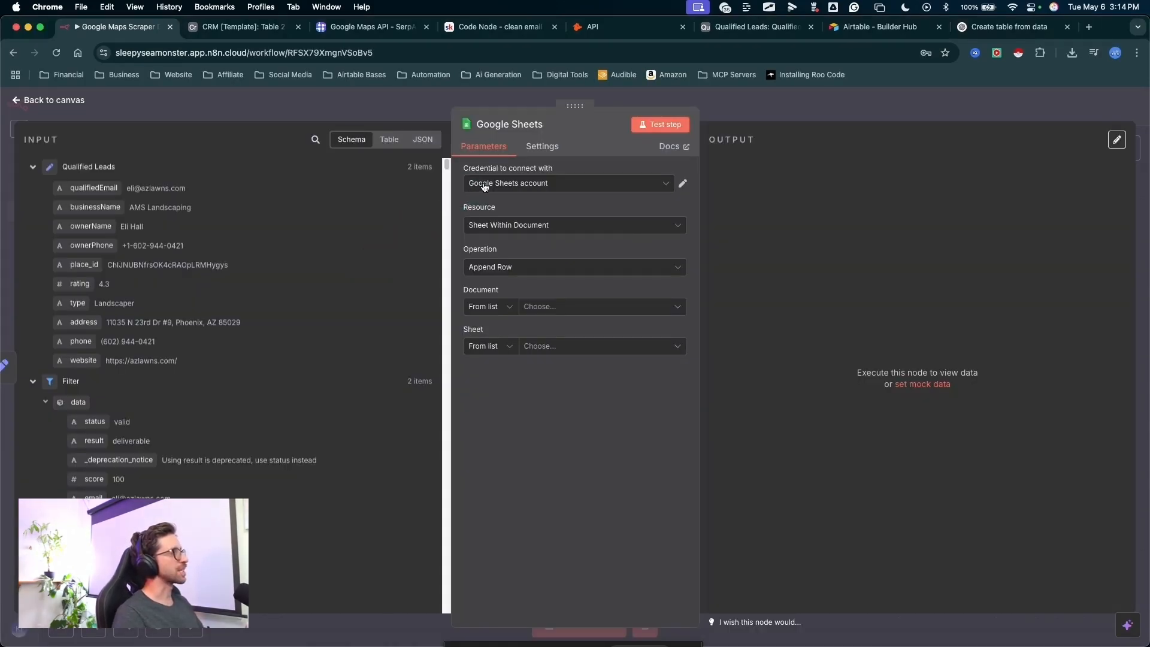
pyautogui.click(485, 184)
pyautogui.click(515, 239)
pyautogui.moveTo(414, 413)
pyautogui.mouseDown()
pyautogui.moveTo(454, 275)
pyautogui.moveTo(465, 281)
pyautogui.moveTo(442, 290)
pyautogui.mouseUp()
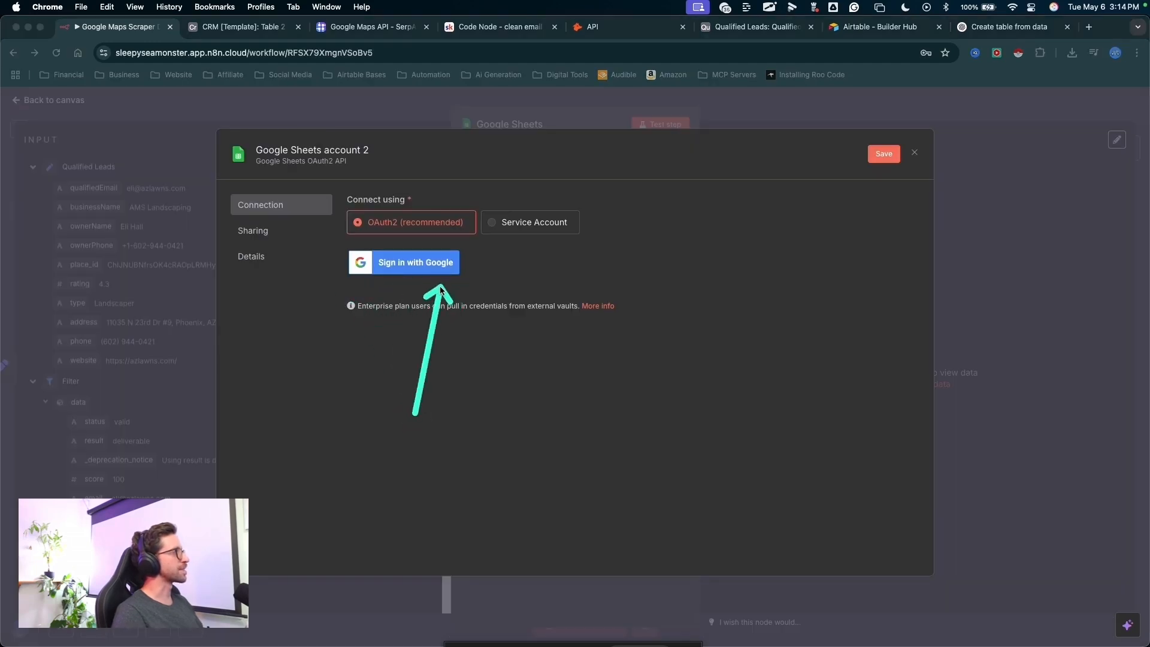
pyautogui.press('Escape')
pyautogui.click(420, 264)
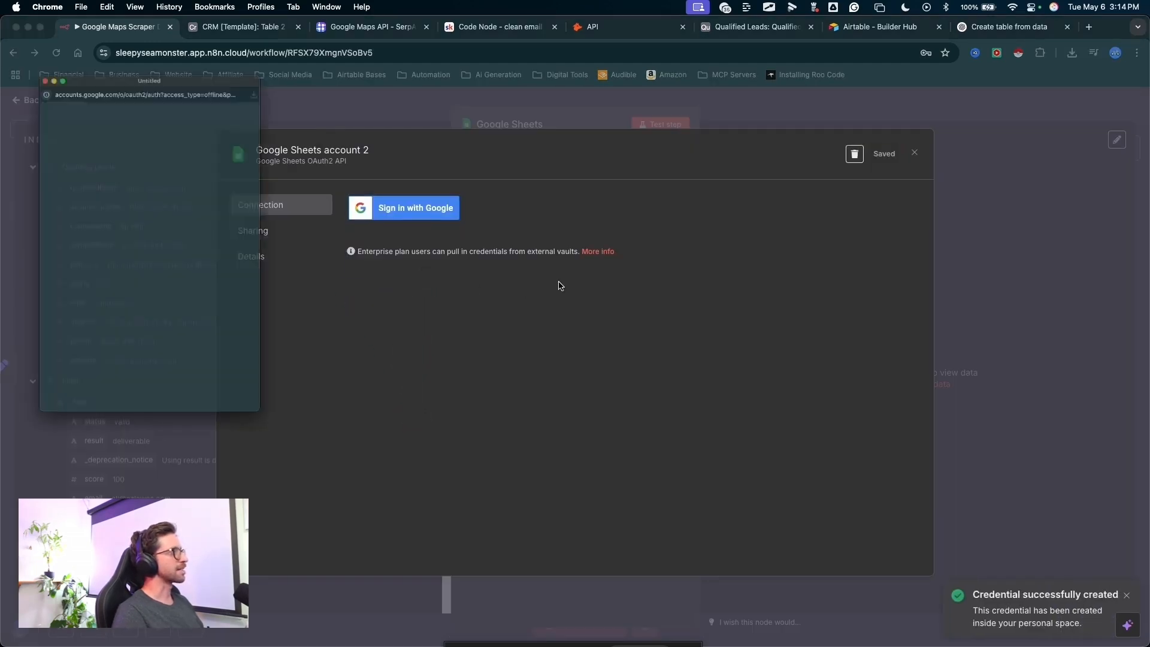
# - Choose the Google account, grant n8n access to it and dismiss the sign-in window
pyautogui.moveTo(229, 160); pyautogui.dragTo(78, 264)
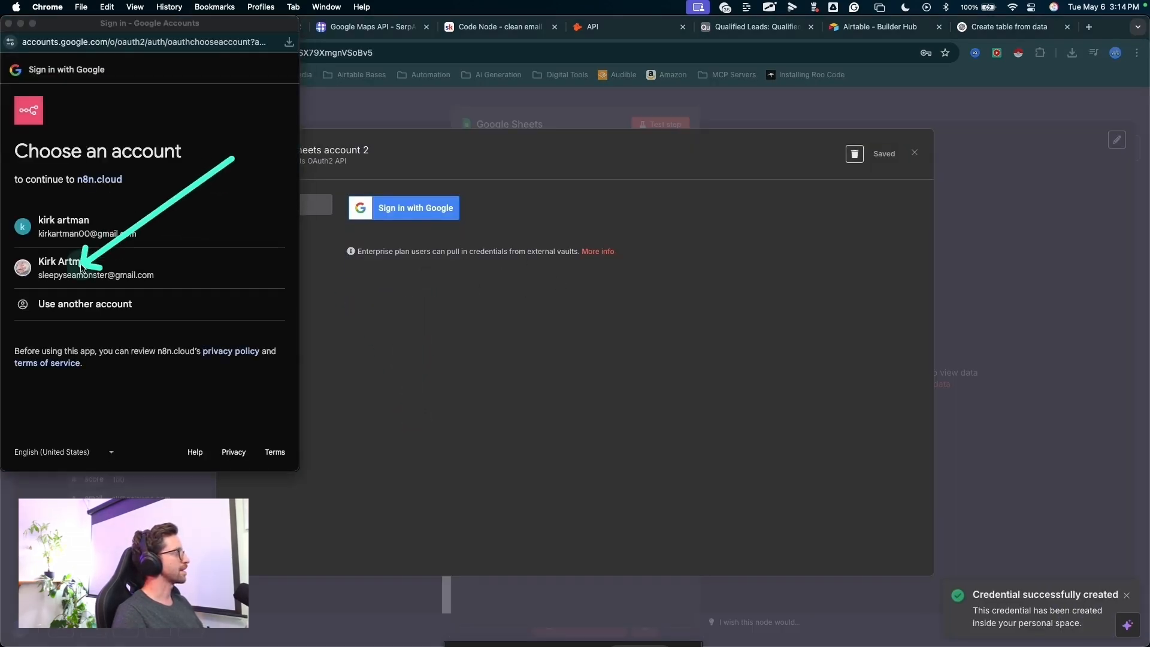
pyautogui.press('Escape')
pyautogui.doubleClick(80, 263)
pyautogui.scroll(-2, 252, 312)
pyautogui.moveTo(257, 304); pyautogui.dragTo(249, 395)
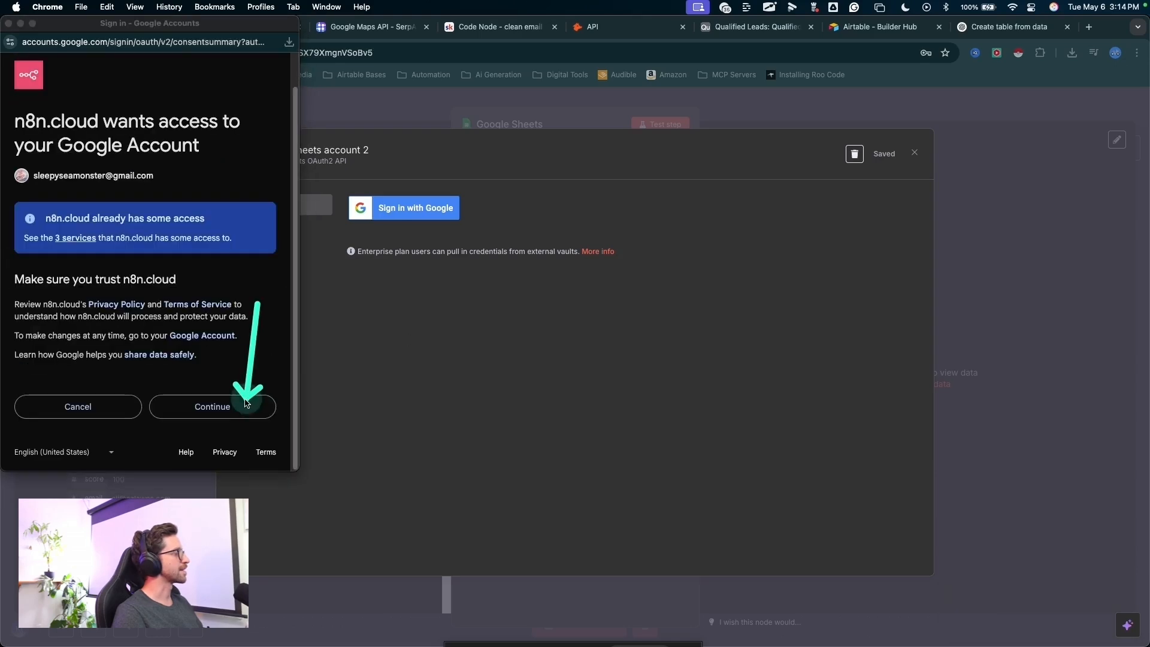
pyautogui.press('Escape')
pyautogui.click(246, 404)
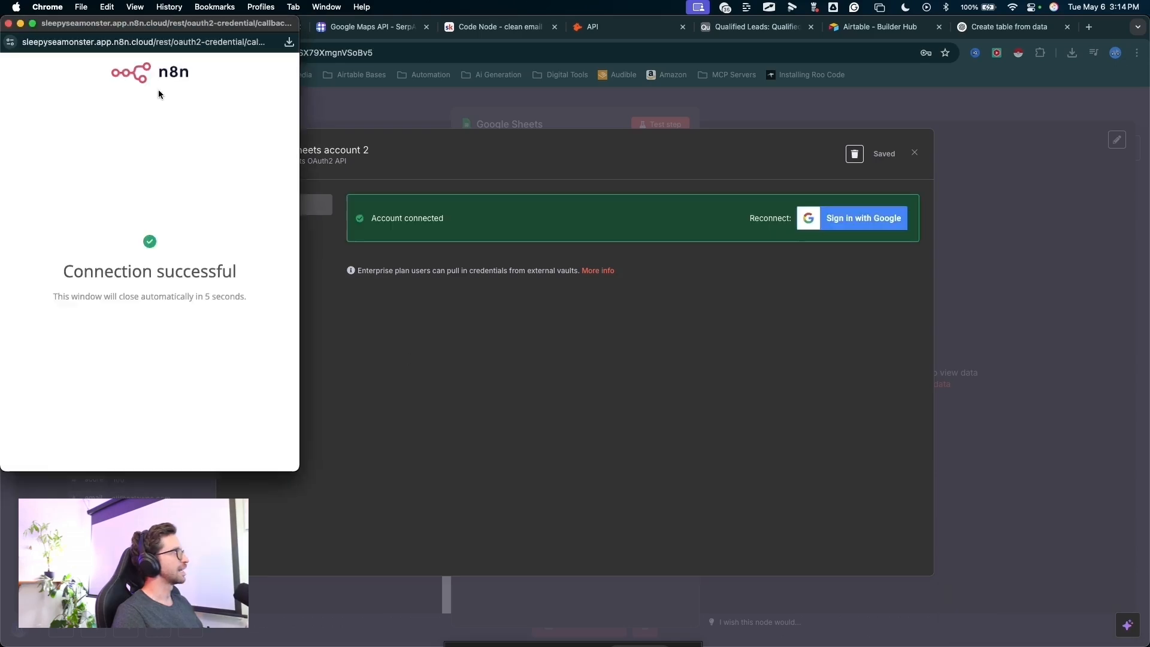
pyautogui.click(9, 23)
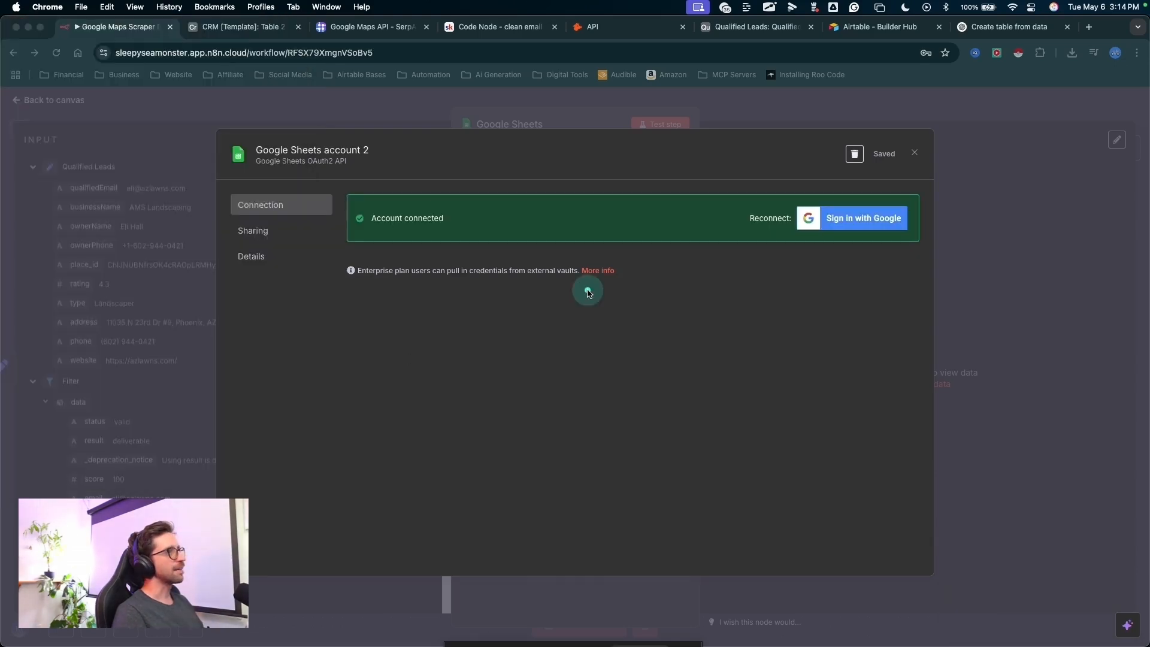
pyautogui.moveTo(767, 418); pyautogui.dragTo(836, 243)
pyautogui.press('Escape')
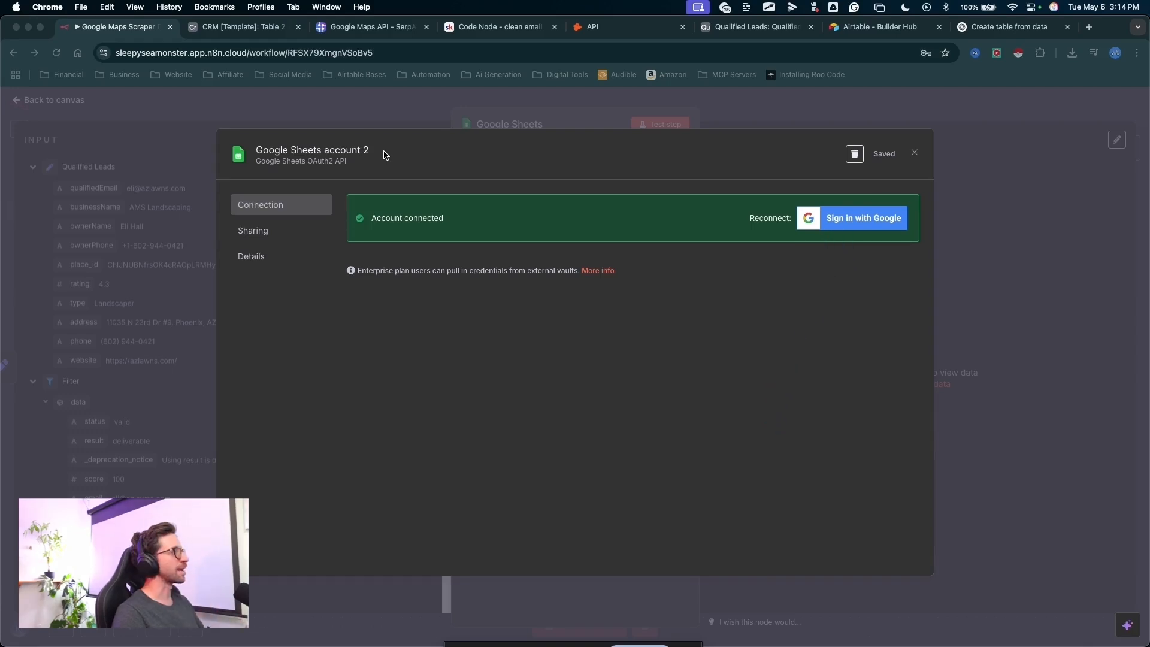
# - Rename the Google Sheets credential to Qualified Leads Demo and save it
pyautogui.click(368, 151)
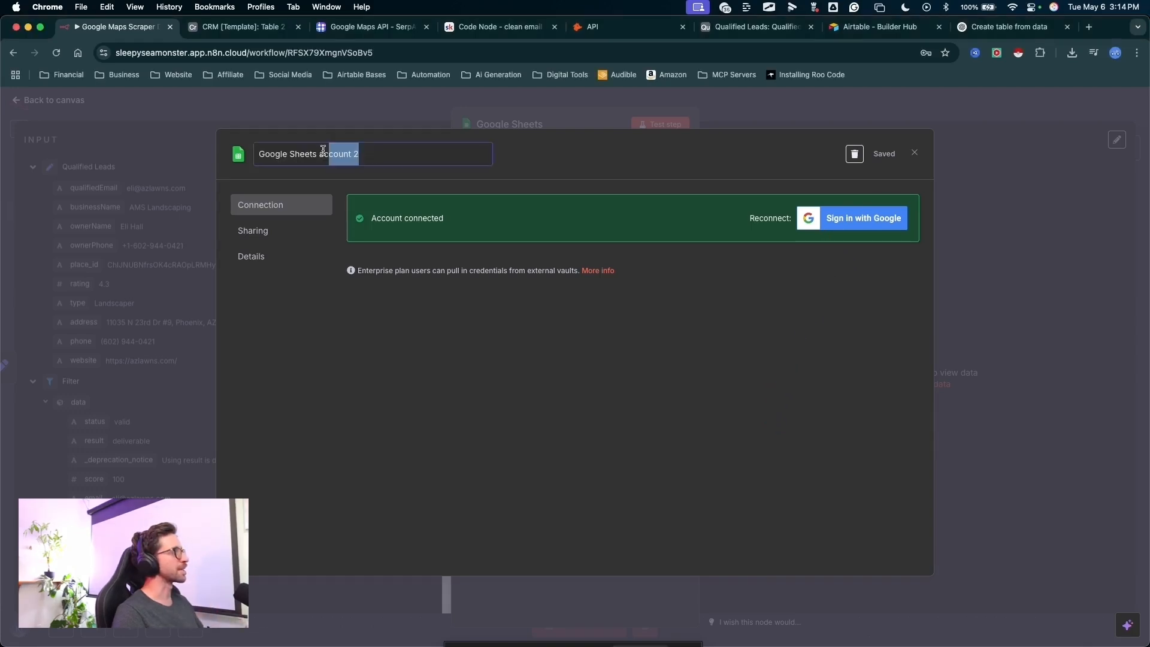
pyautogui.moveTo(323, 150); pyautogui.dragTo(246, 155)
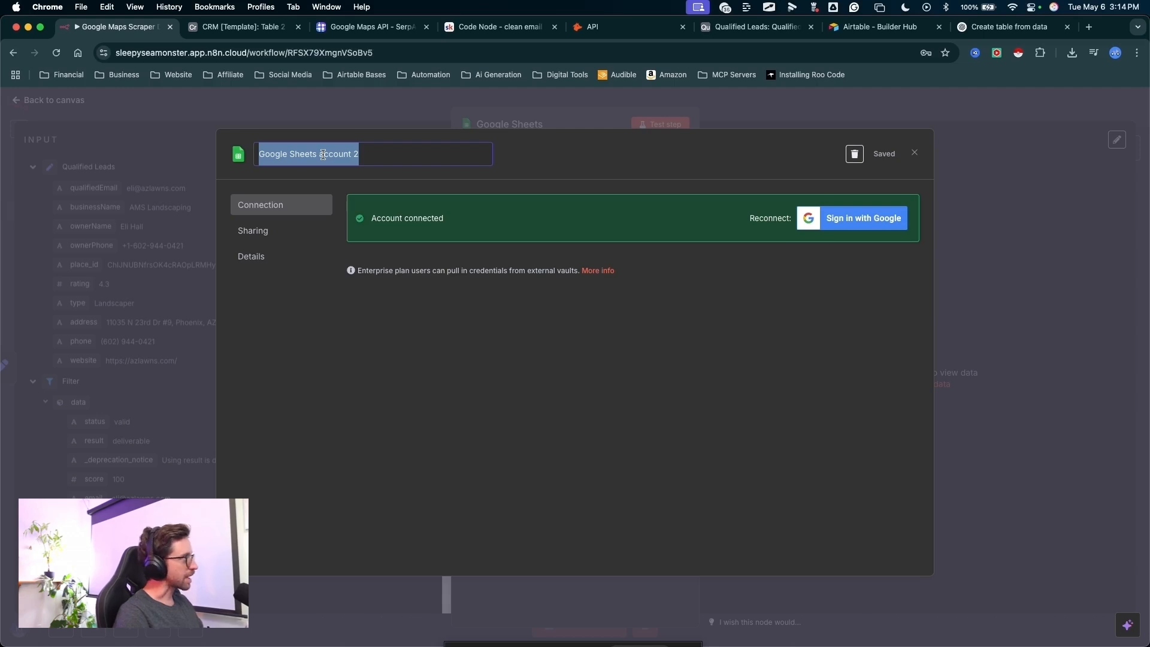
pyautogui.write('Qualified Leads Demo')
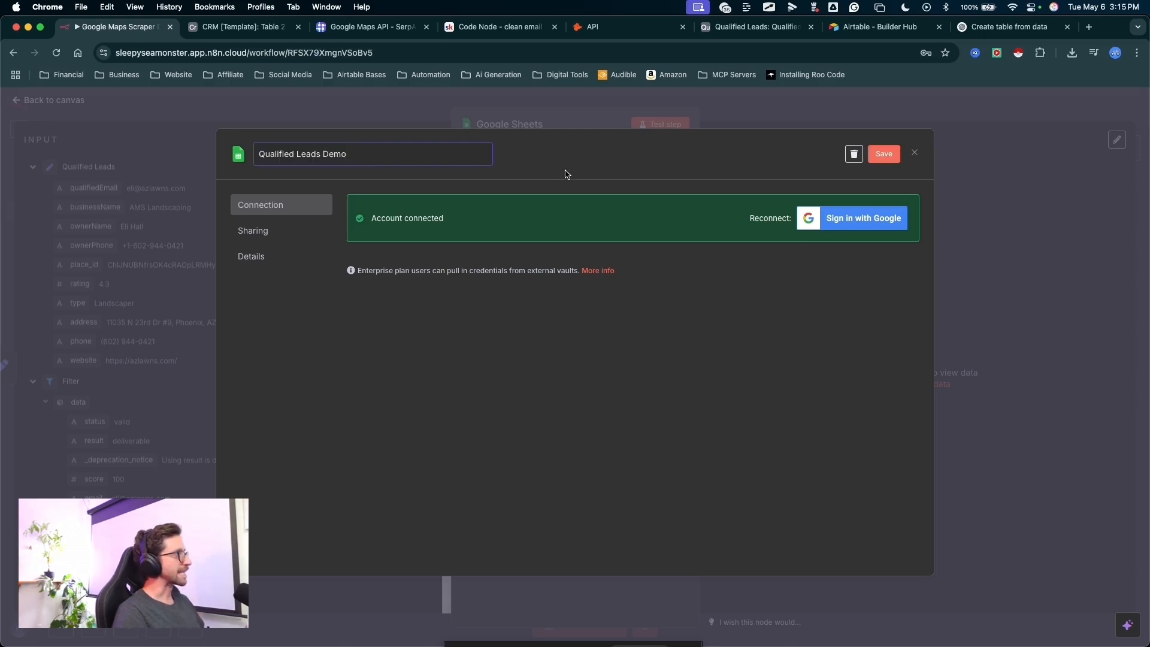
pyautogui.hotkey('ctrl', 'a')
pyautogui.moveTo(901, 270); pyautogui.dragTo(888, 163)
pyautogui.press('Escape')
pyautogui.click(887, 160)
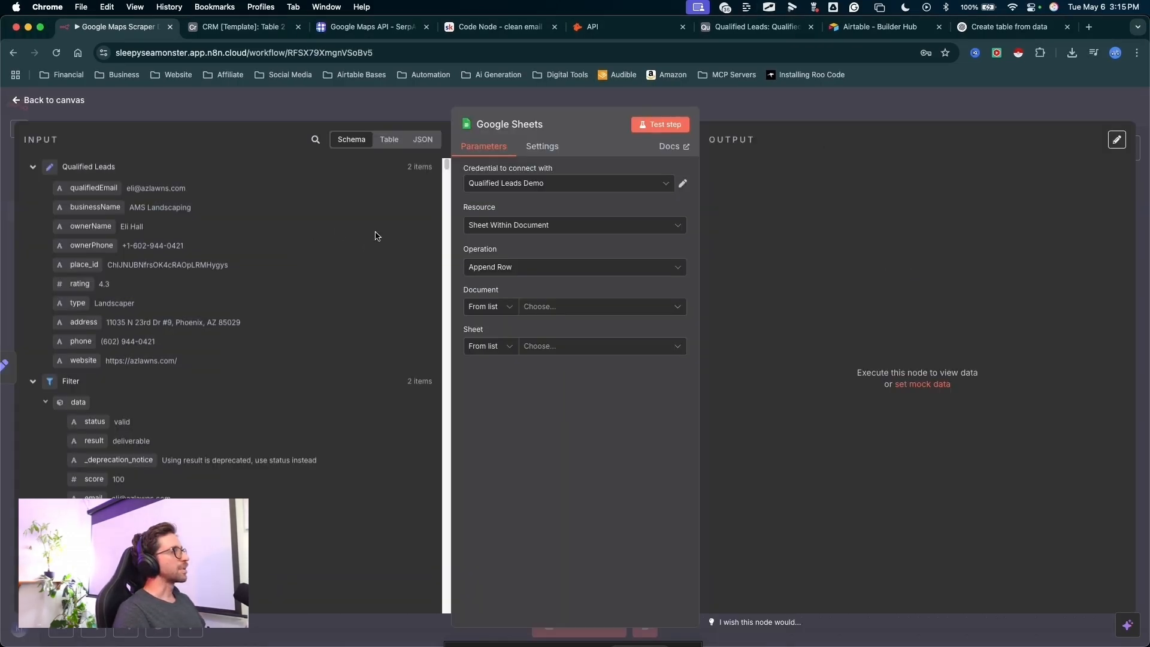
# - Create a blank Google Sheets spreadsheet and paste the header row from the business_contact_table file in Numbers into row 1
pyautogui.click(1088, 27)
pyautogui.moveTo(483, 482)
pyautogui.mouseDown()
pyautogui.moveTo(463, 482)
pyautogui.moveTo(244, 146)
pyautogui.moveTo(313, 243)
pyautogui.moveTo(238, 224)
pyautogui.mouseUp()
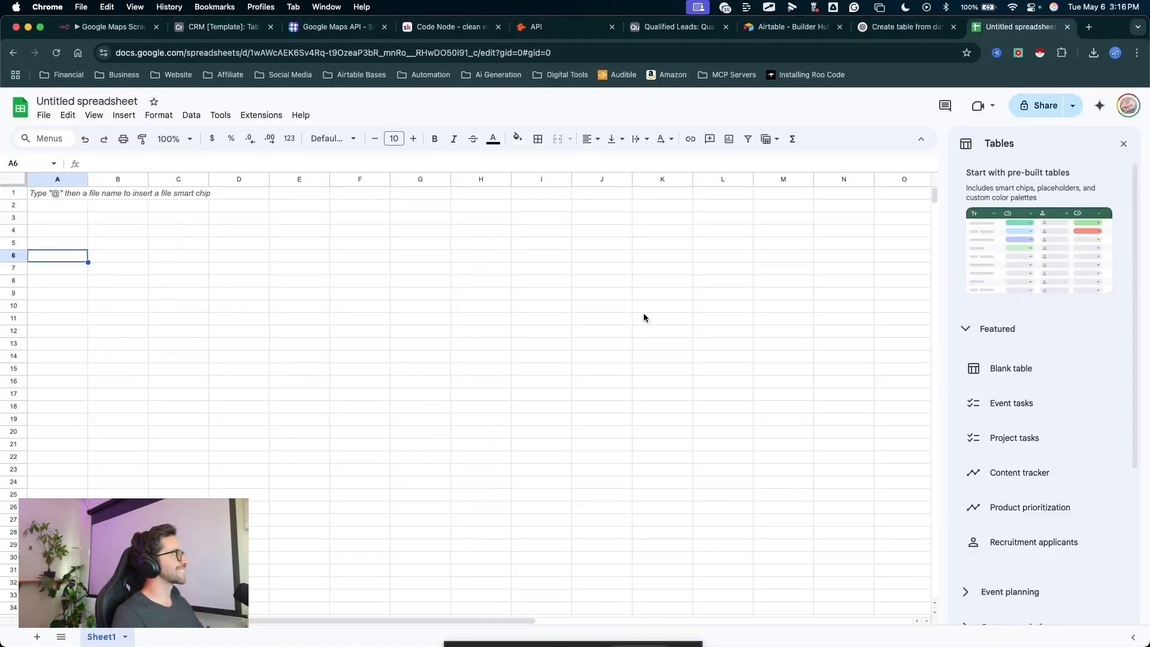
pyautogui.moveTo(591, 354)
pyautogui.mouseDown()
pyautogui.moveTo(248, 190)
pyautogui.moveTo(387, 607)
pyautogui.mouseUp()
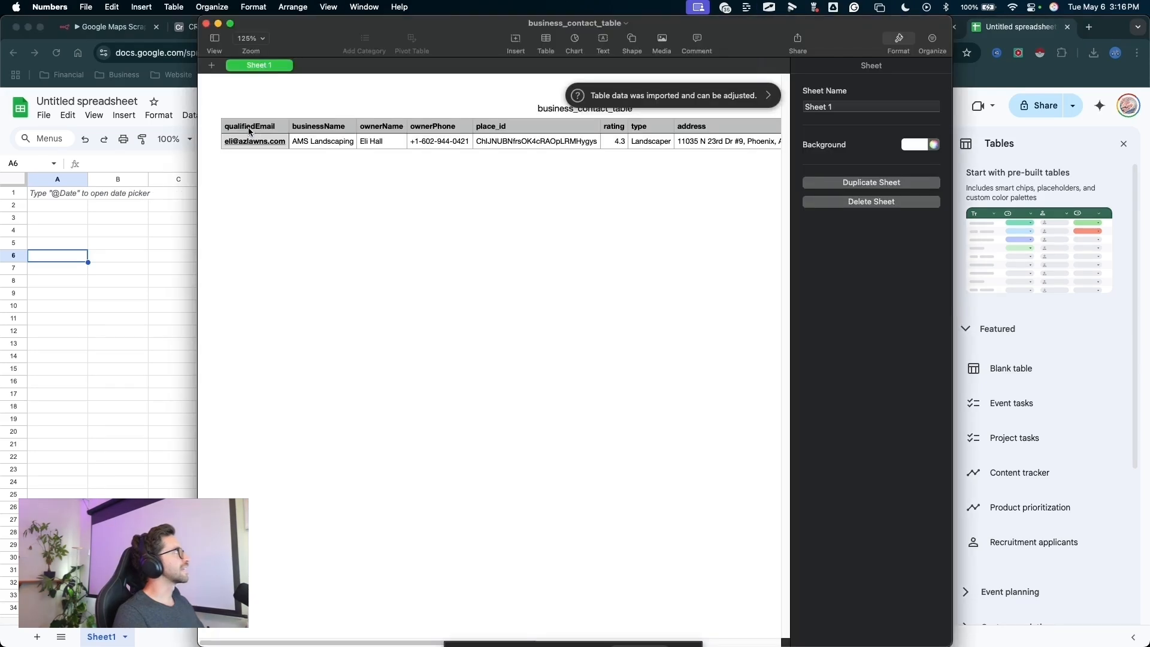
pyautogui.click(228, 128)
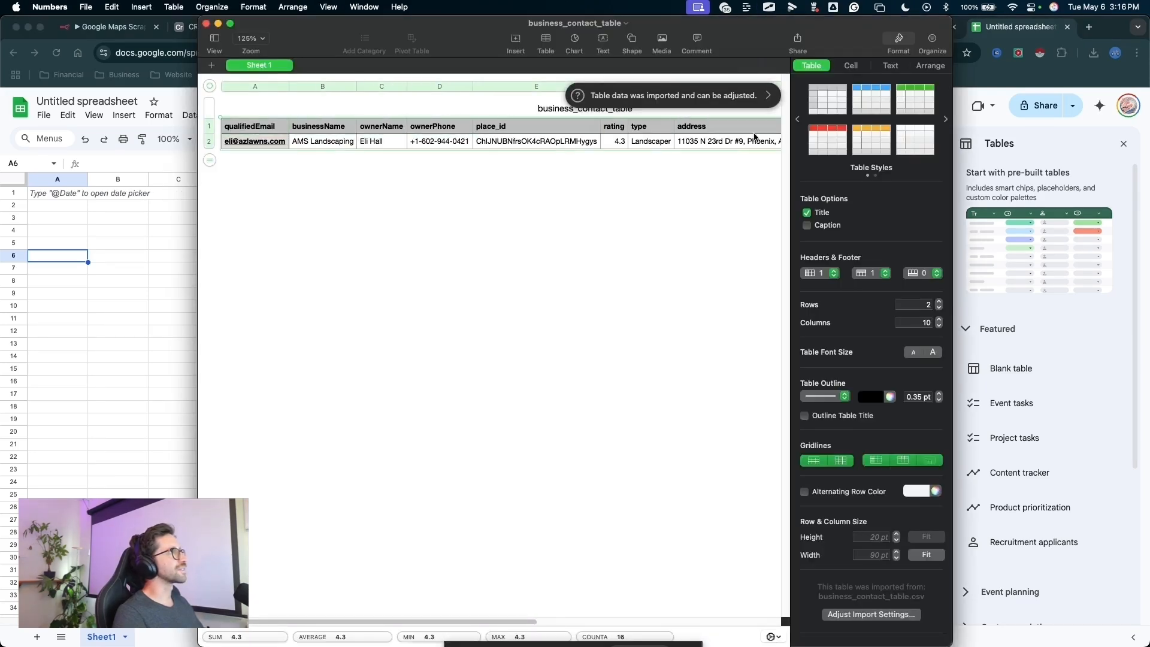
pyautogui.hscroll(10, 629, 156)
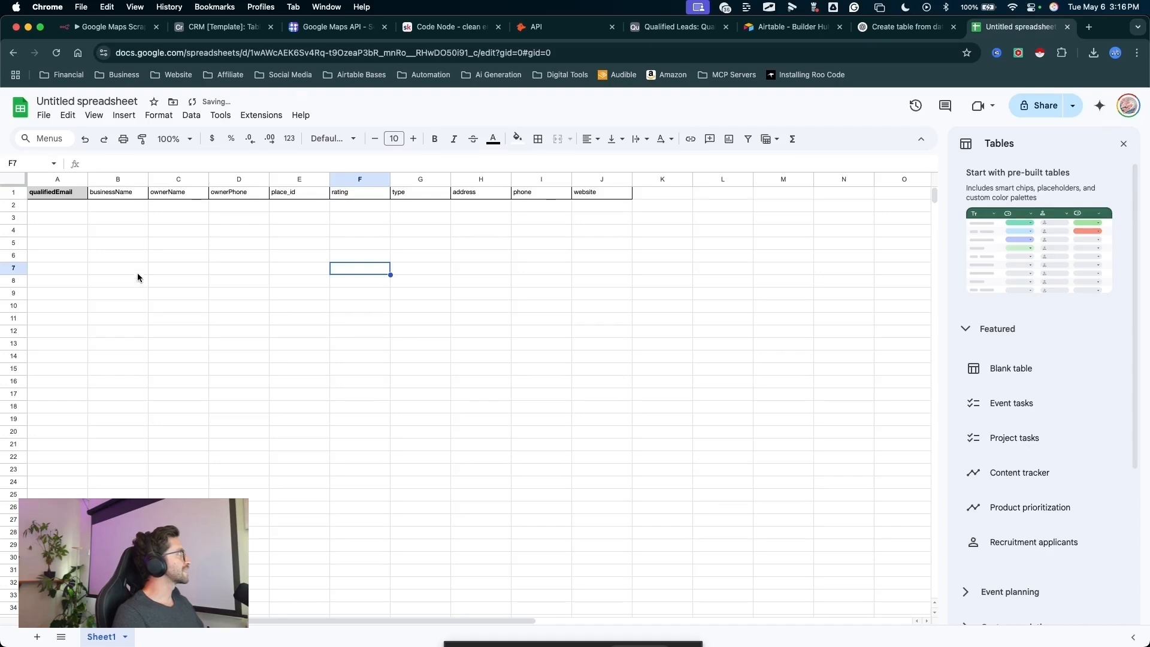
pyautogui.click(138, 272)
pyautogui.rightClick(91, 222)
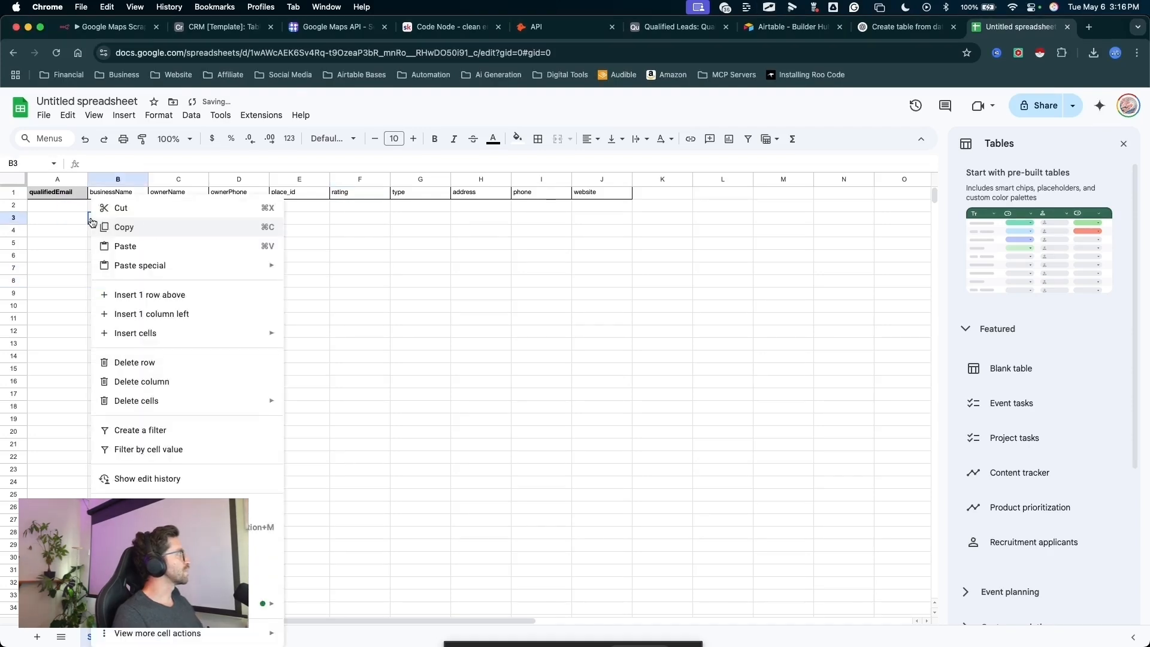
pyautogui.click(57, 230)
# - Review the column headers in row 1 of the new spreadsheet, from qualifiedEmail across to website
pyautogui.moveTo(150, 347); pyautogui.dragTo(53, 196)
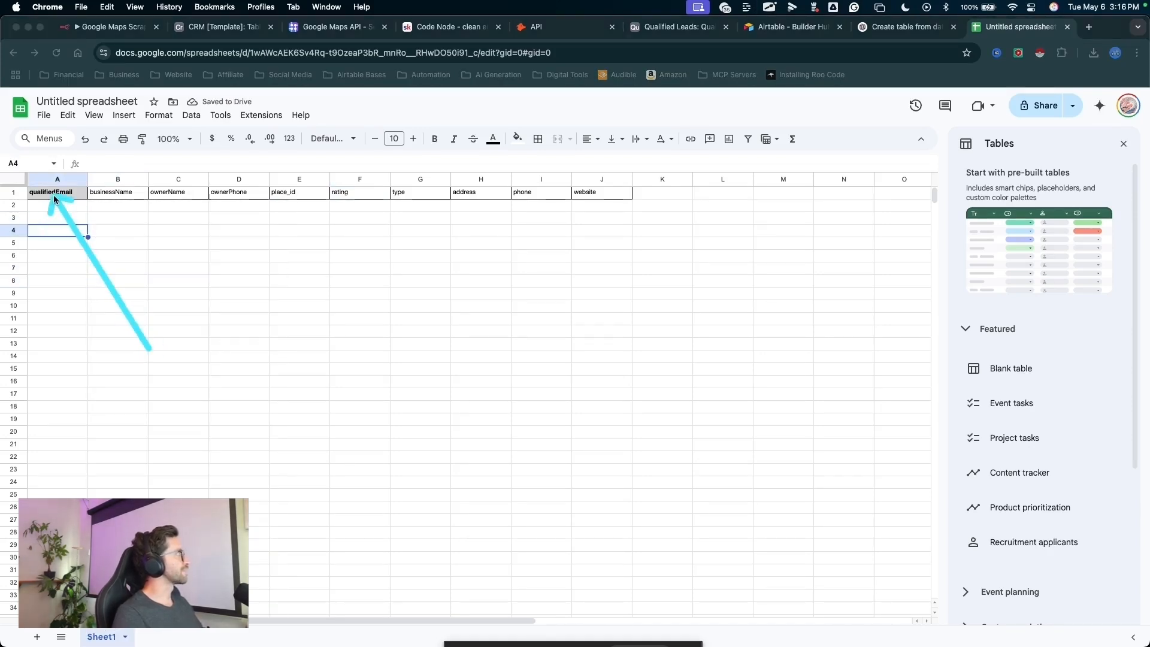
pyautogui.moveTo(149, 347)
pyautogui.mouseDown()
pyautogui.moveTo(591, 200)
pyautogui.moveTo(321, 174)
pyautogui.mouseUp()
pyautogui.press('Escape')
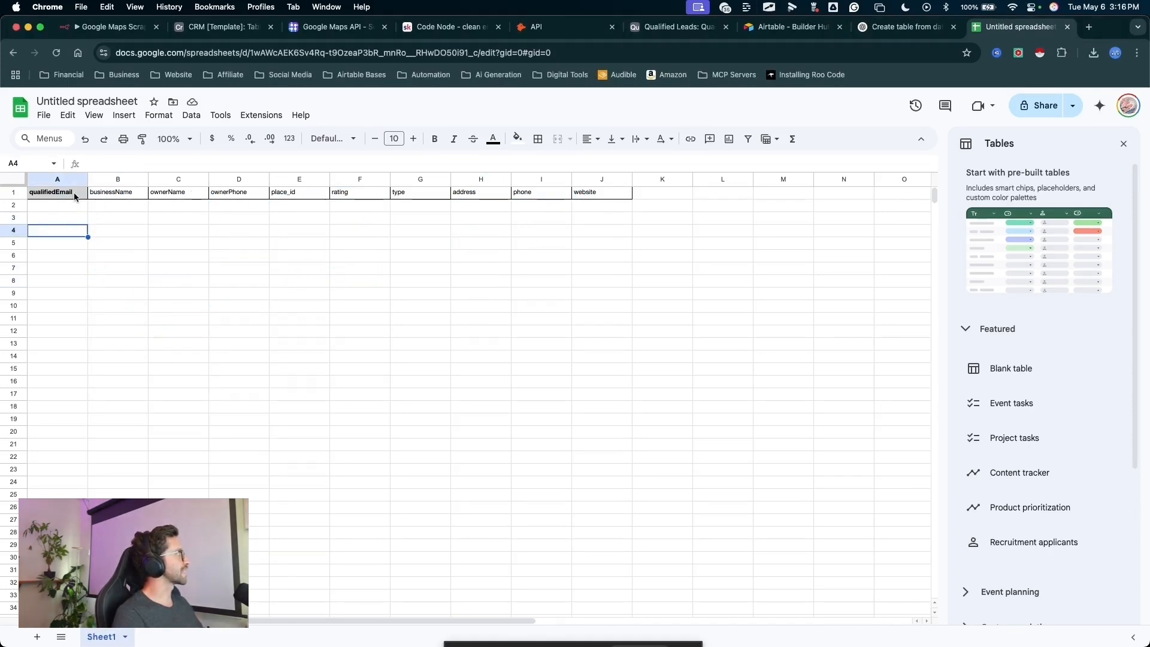
pyautogui.click(53, 197)
pyautogui.moveTo(108, 351)
pyautogui.mouseDown()
pyautogui.moveTo(70, 287)
pyautogui.moveTo(368, 187)
pyautogui.mouseUp()
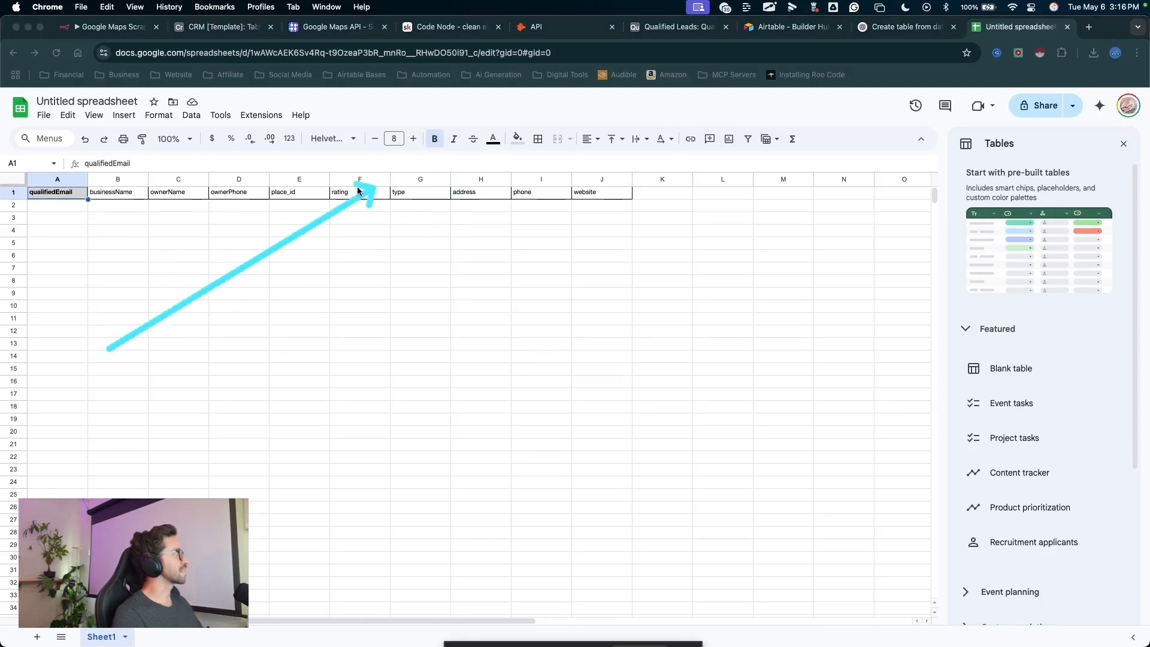
pyautogui.press('Escape')
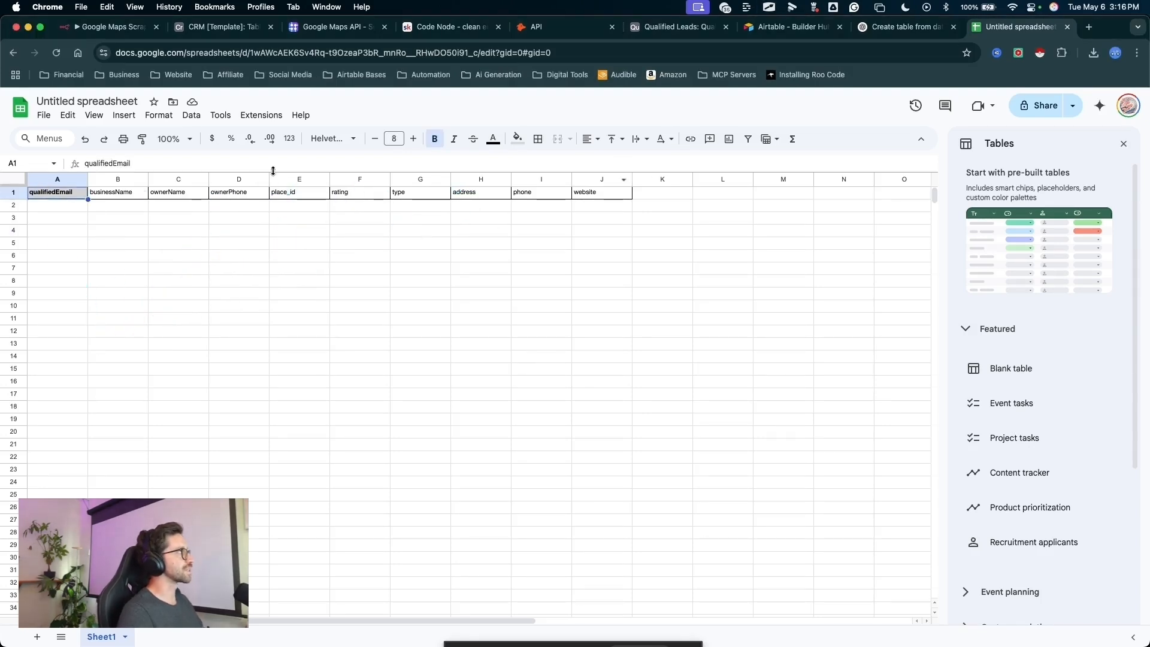
pyautogui.moveTo(70, 432)
pyautogui.mouseDown()
pyautogui.moveTo(77, 390)
pyautogui.moveTo(604, 249)
pyautogui.moveTo(411, 296)
pyautogui.moveTo(313, 302)
pyautogui.mouseUp()
pyautogui.press('Escape')
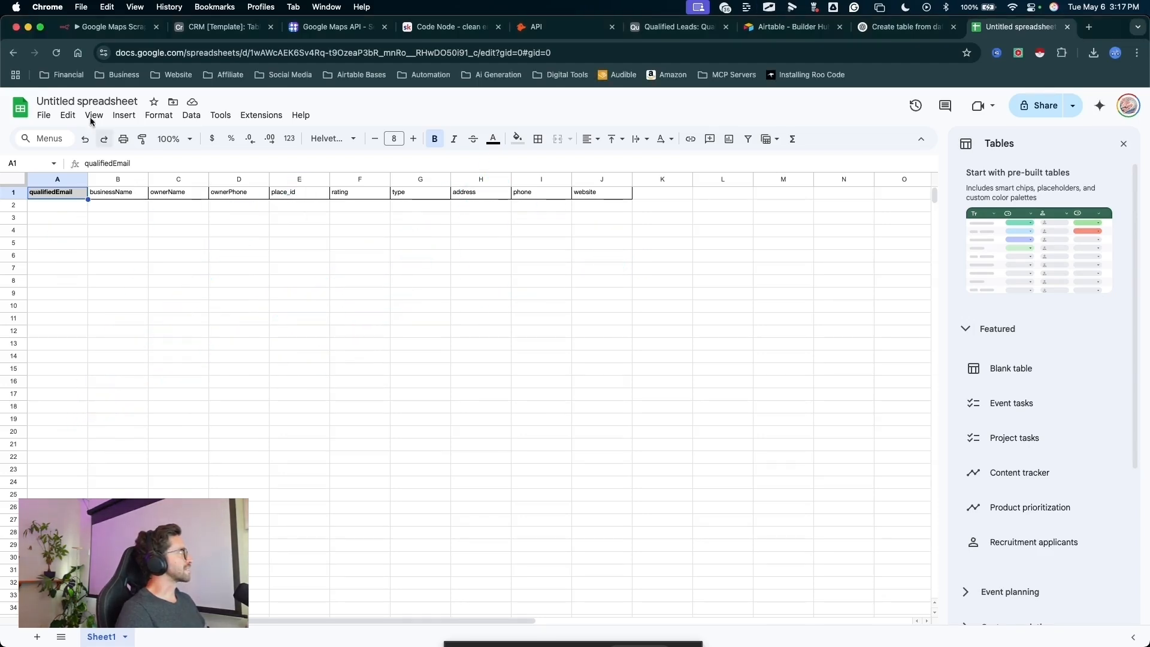
# - Rename the untitled spreadsheet as Leads
pyautogui.click(83, 101)
pyautogui.write('Lea')
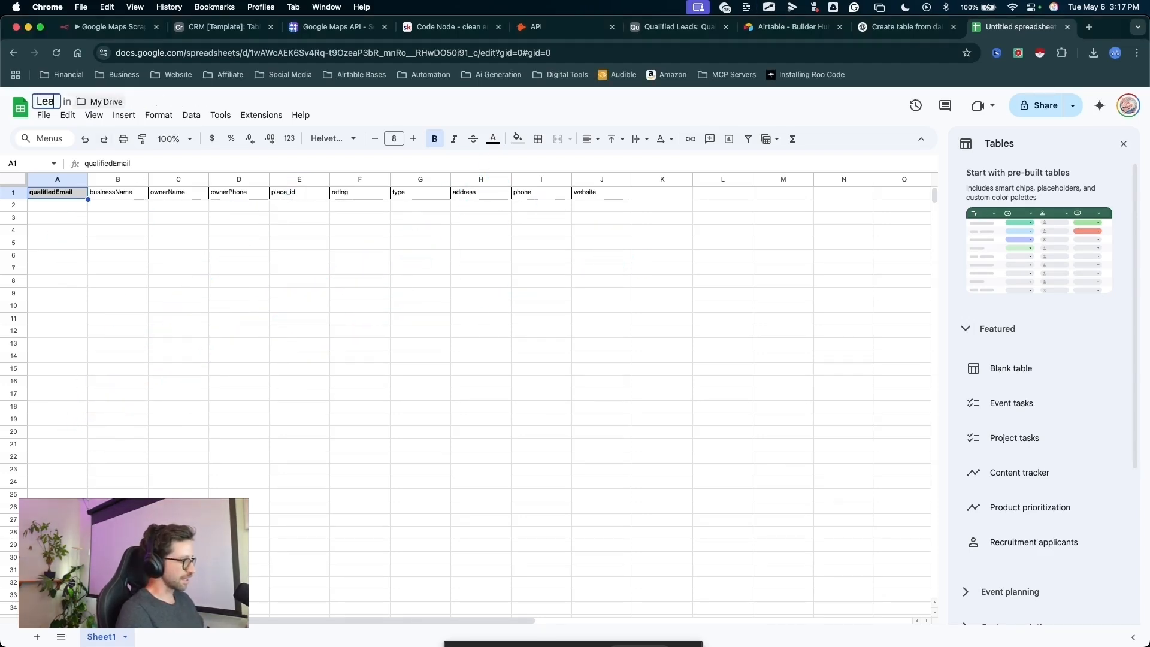
pyautogui.write('ds')
pyautogui.press('Return')
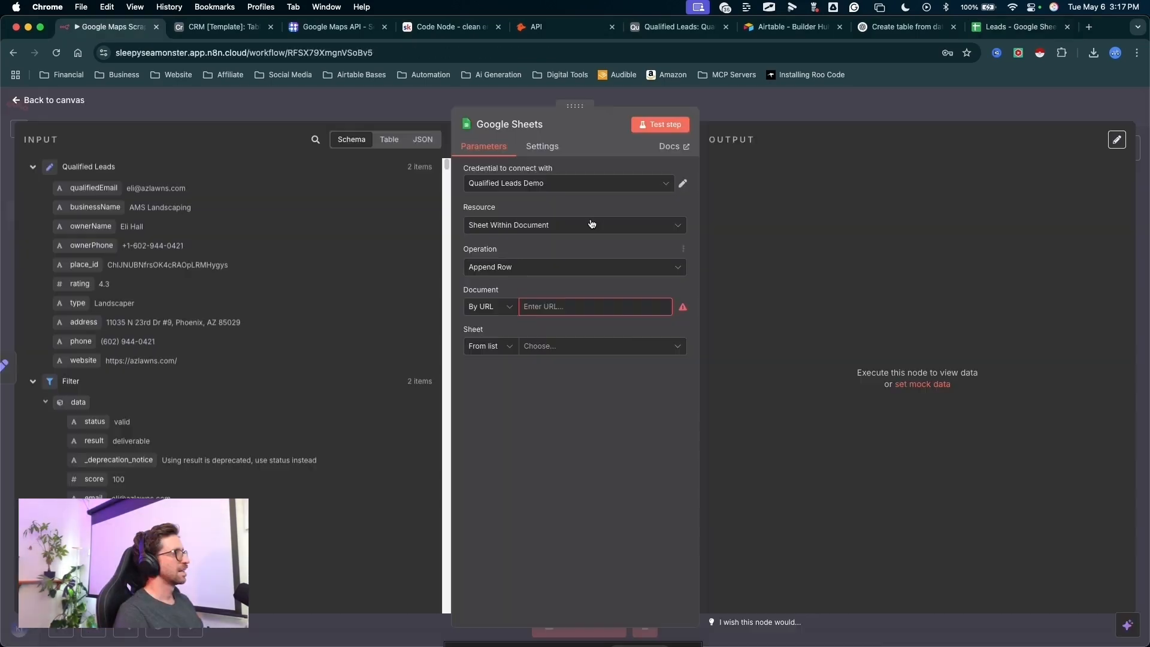
# - Set the n8n Google Sheets node's Document to By URL using the address copied from the Leads spreadsheet
pyautogui.moveTo(593, 210); pyautogui.dragTo(477, 301)
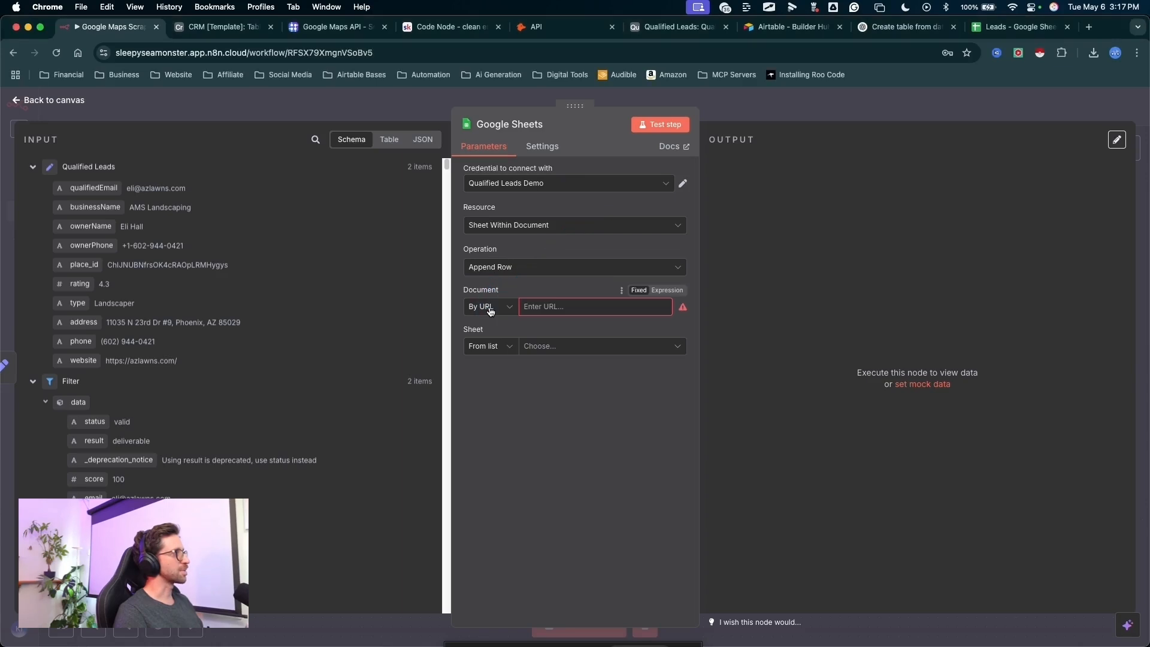
pyautogui.doubleClick(487, 306)
pyautogui.click(502, 356)
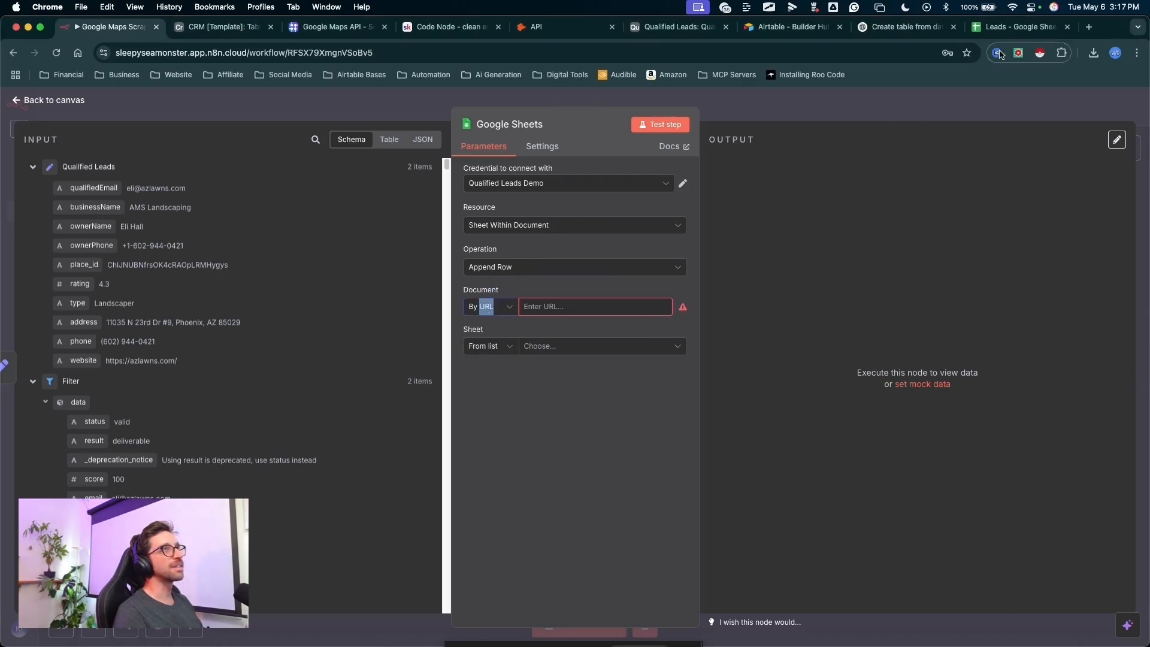
pyautogui.click(1019, 27)
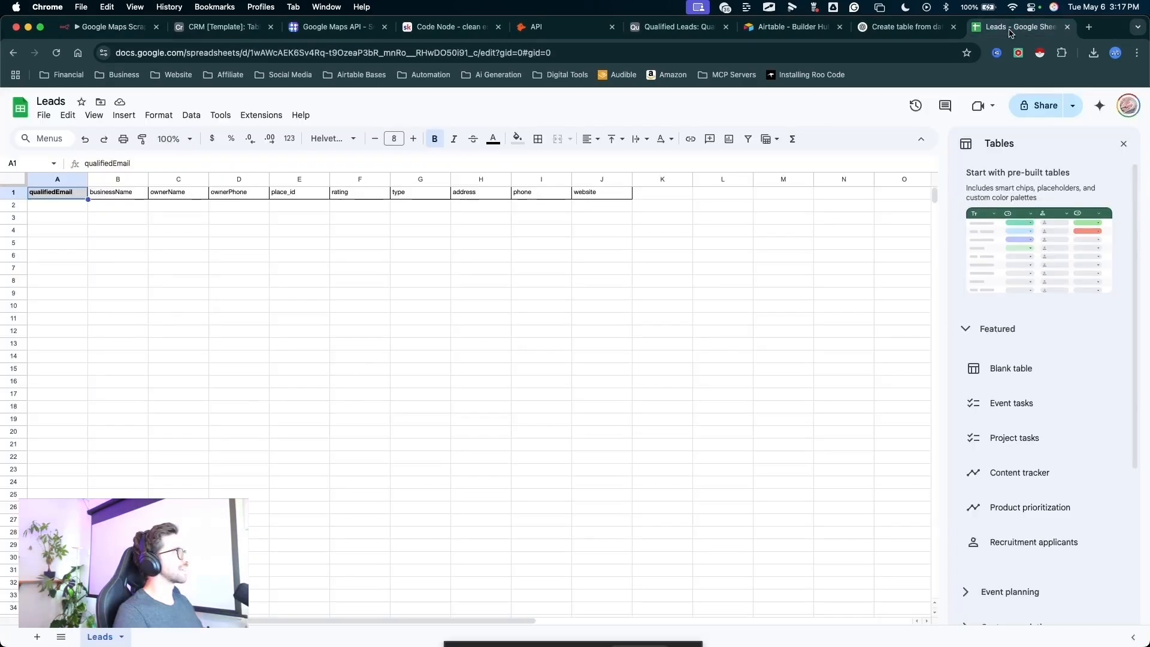
pyautogui.click(213, 52)
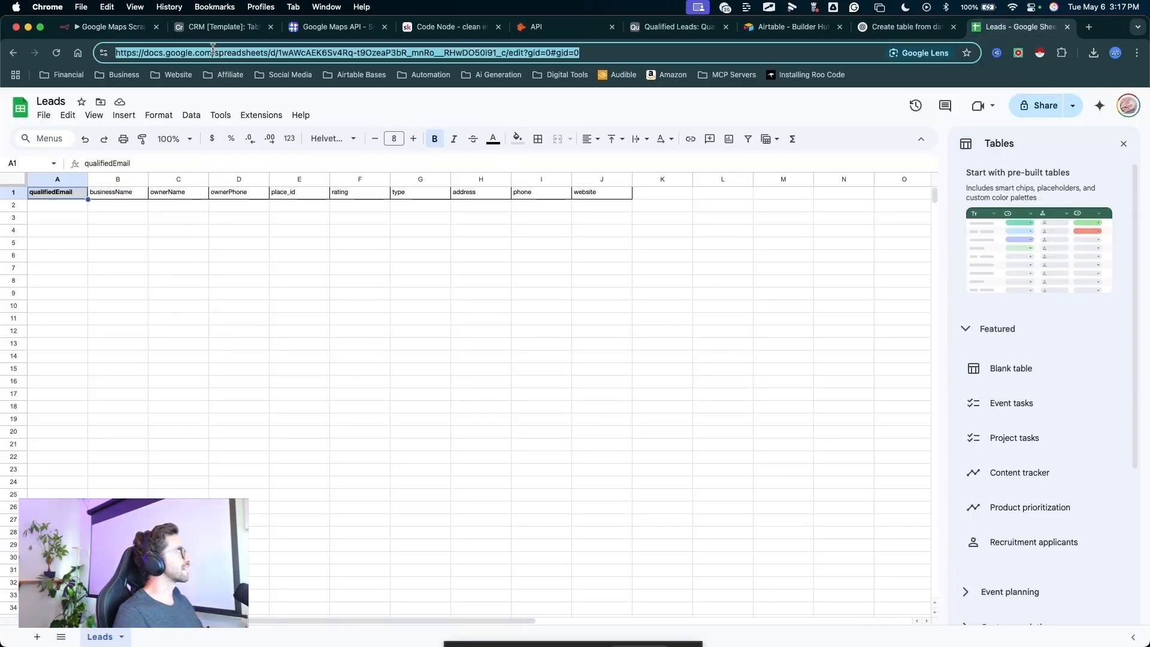
pyautogui.click(111, 27)
pyautogui.click(542, 302)
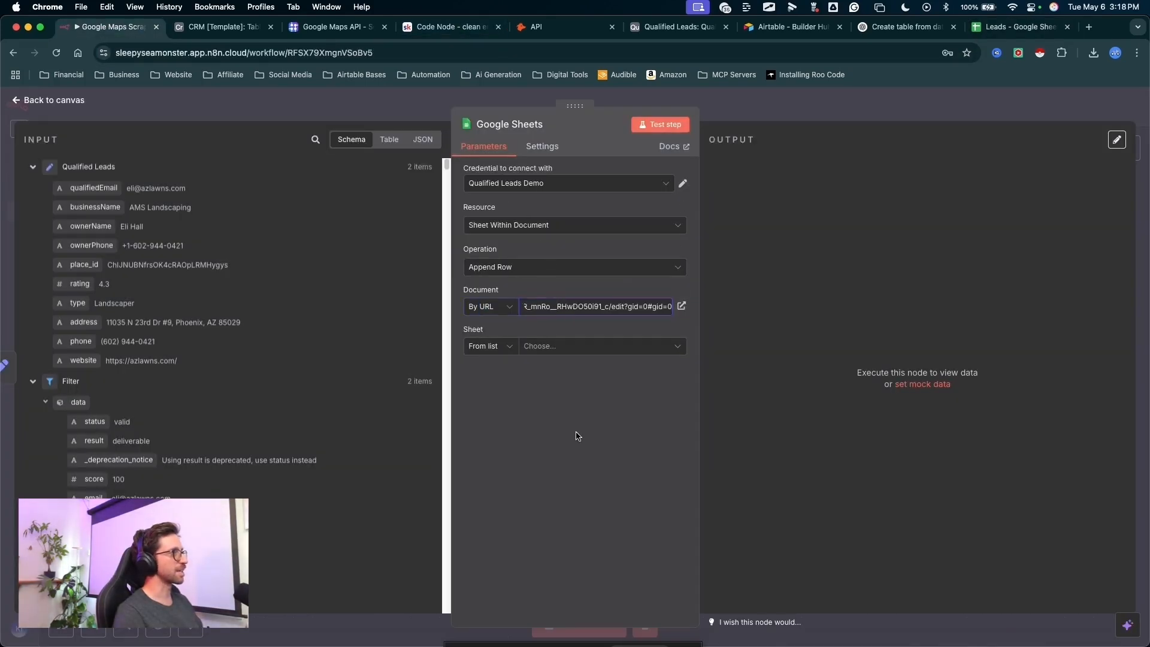
# - Choose Leads from the list as the target sheet of the Google Sheets node
pyautogui.click(553, 347)
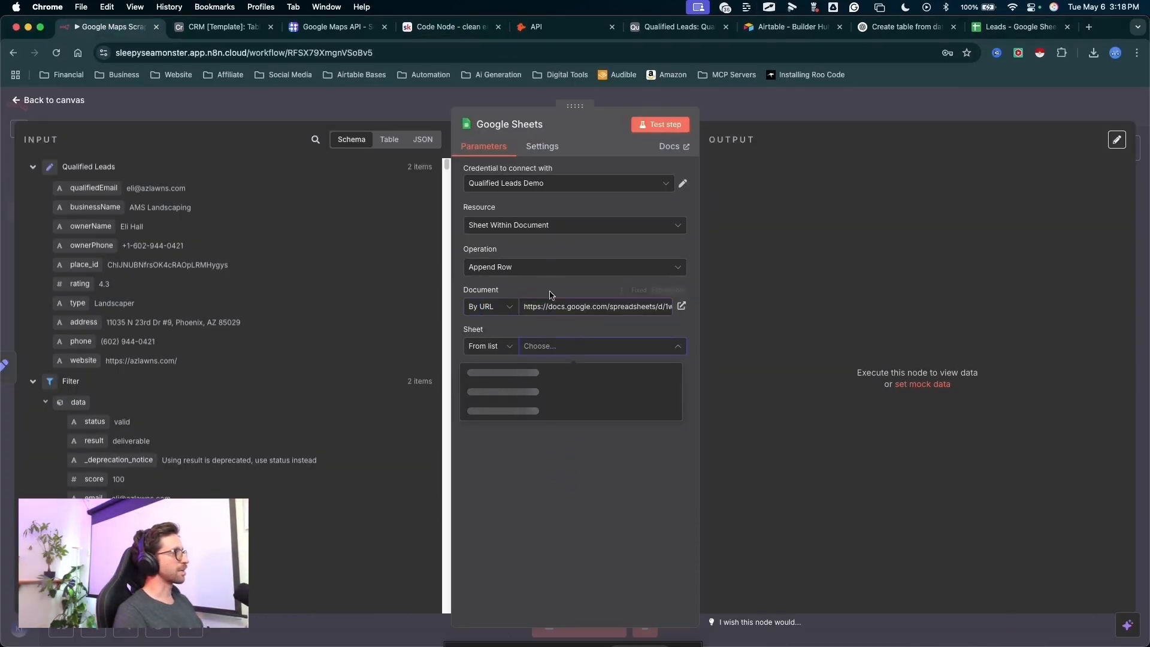
pyautogui.moveTo(569, 329); pyautogui.dragTo(483, 378)
pyautogui.rightClick(543, 346)
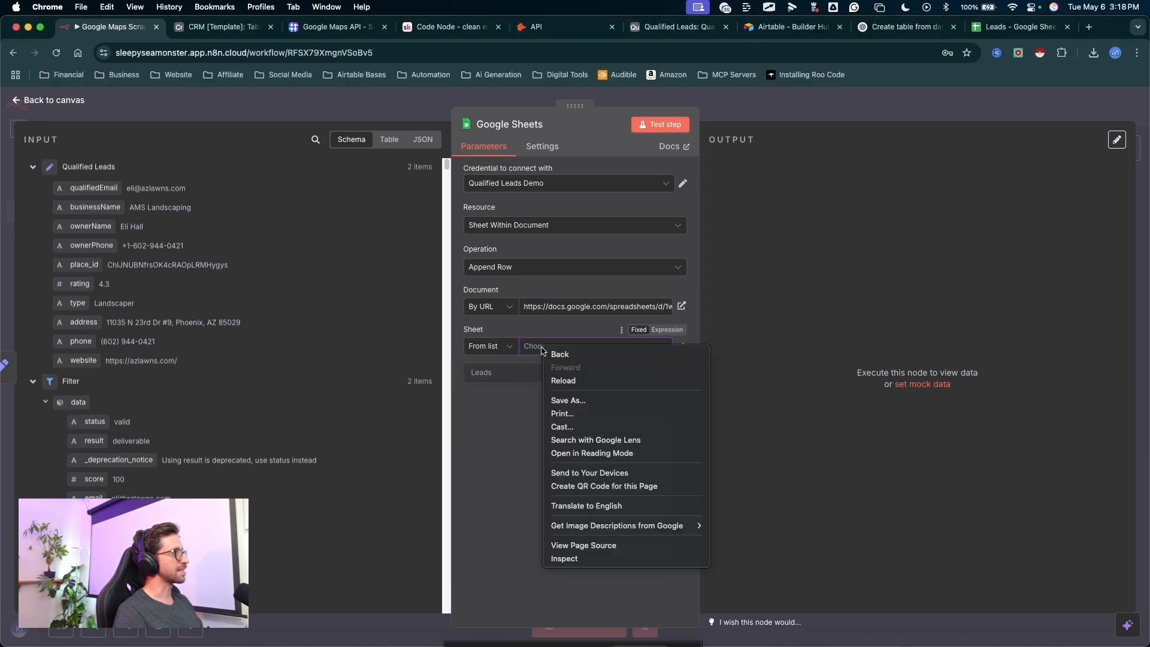
pyautogui.click(483, 377)
pyautogui.click(482, 375)
# - Look over the column fields to send and set the Mapping Column Mode to Map Automatically
pyautogui.scroll(-1, 649, 229)
pyautogui.moveTo(677, 237); pyautogui.dragTo(498, 552)
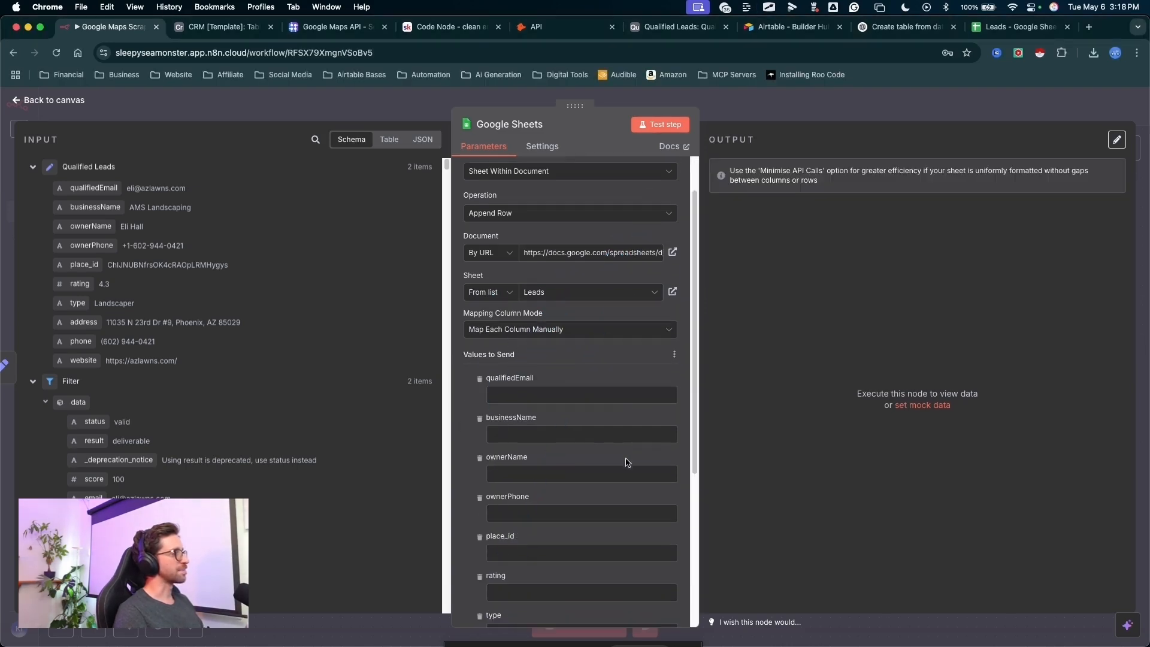
pyautogui.scroll(-5, 624, 431)
pyautogui.scroll(6, 623, 396)
pyautogui.moveTo(578, 519)
pyautogui.mouseDown()
pyautogui.moveTo(527, 424)
pyautogui.moveTo(527, 394)
pyautogui.mouseUp()
pyautogui.click(525, 387)
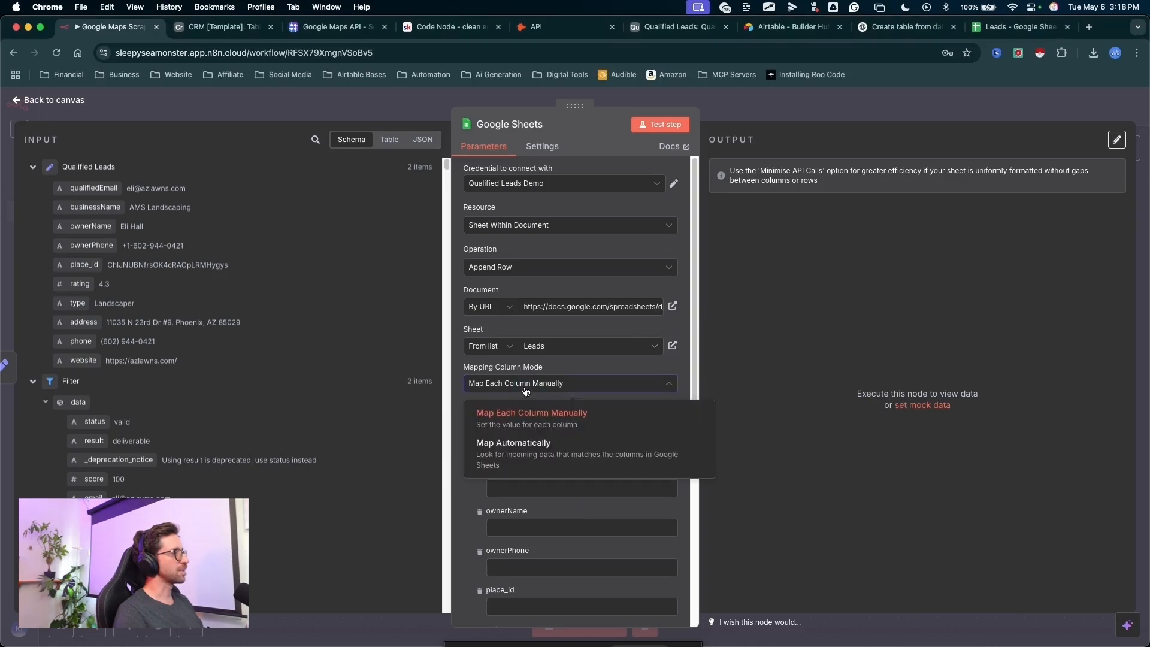
pyautogui.click(516, 445)
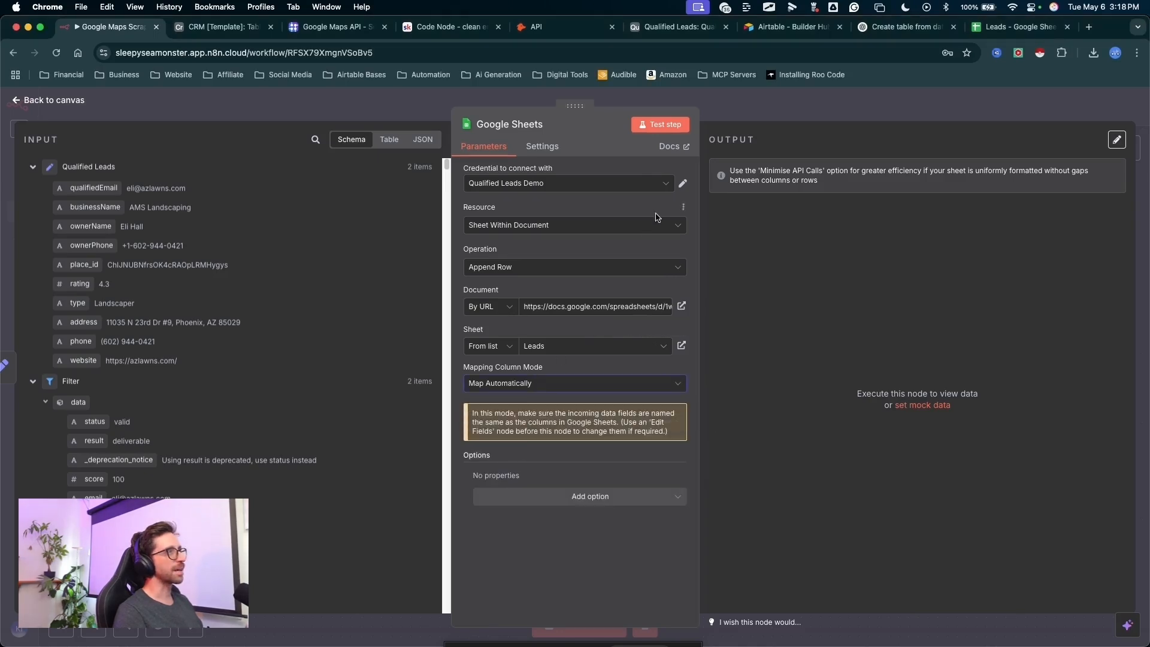
# - Test the Google Sheets node to append the qualified leads to the Leads sheet
pyautogui.moveTo(663, 240); pyautogui.dragTo(661, 132)
pyautogui.click(660, 124)
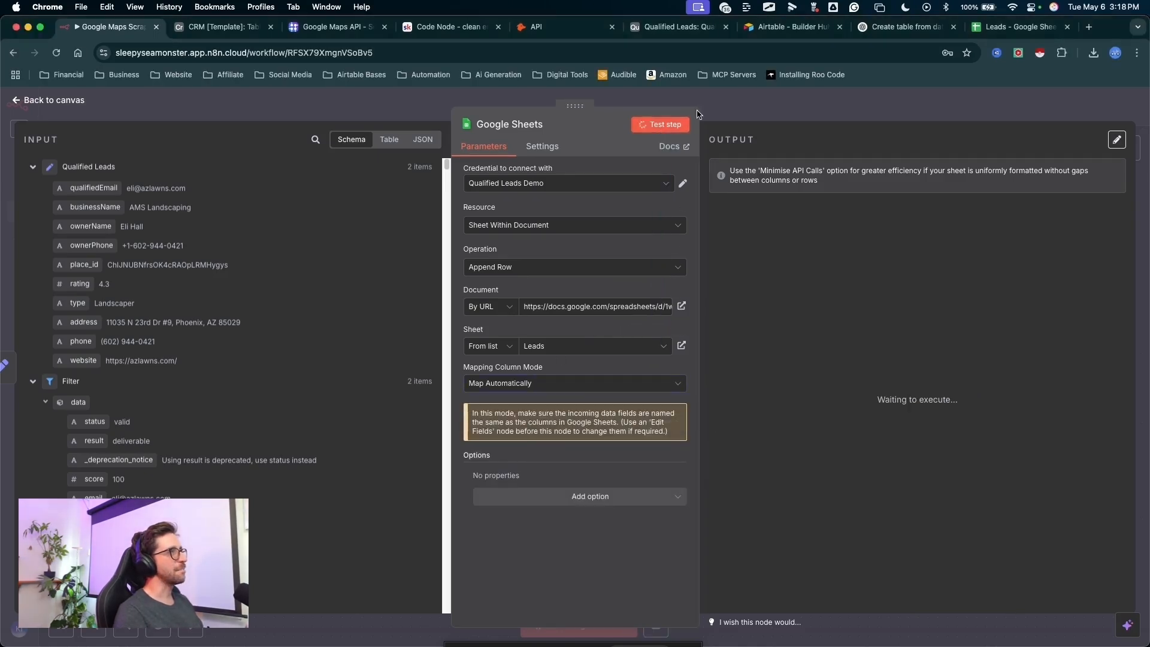
pyautogui.moveTo(1033, 190); pyautogui.dragTo(844, 386)
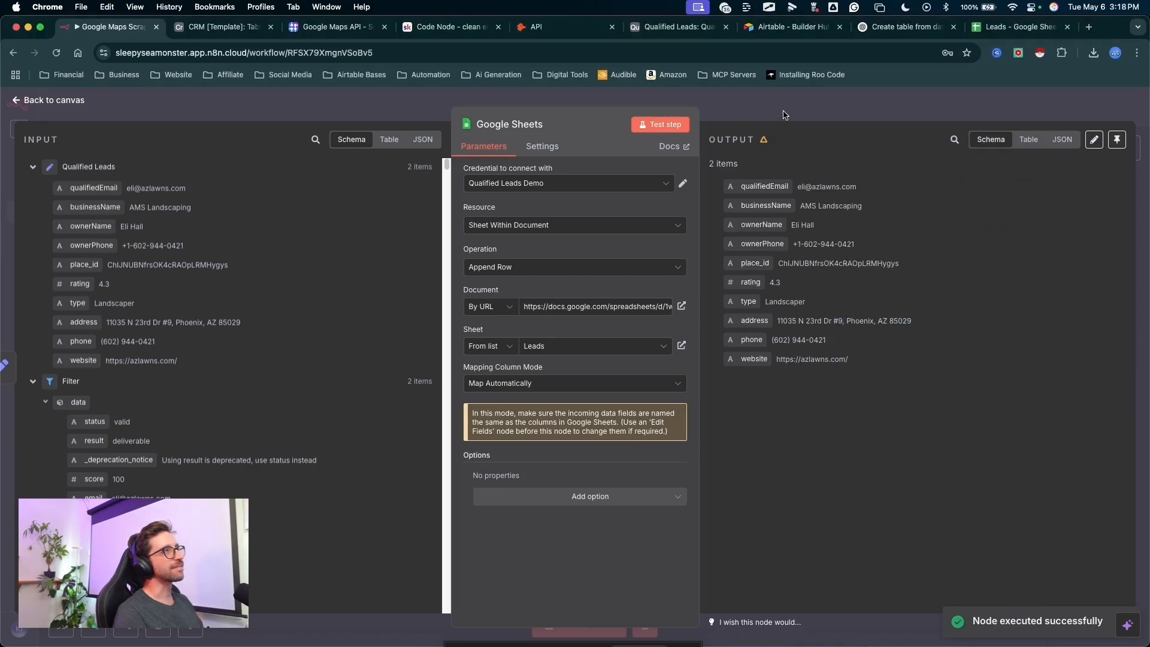
# - Switch to the Leads spreadsheet and widen the qualifiedEmail, businessName, place_id and website columns to fit the appended leads
pyautogui.click(1015, 28)
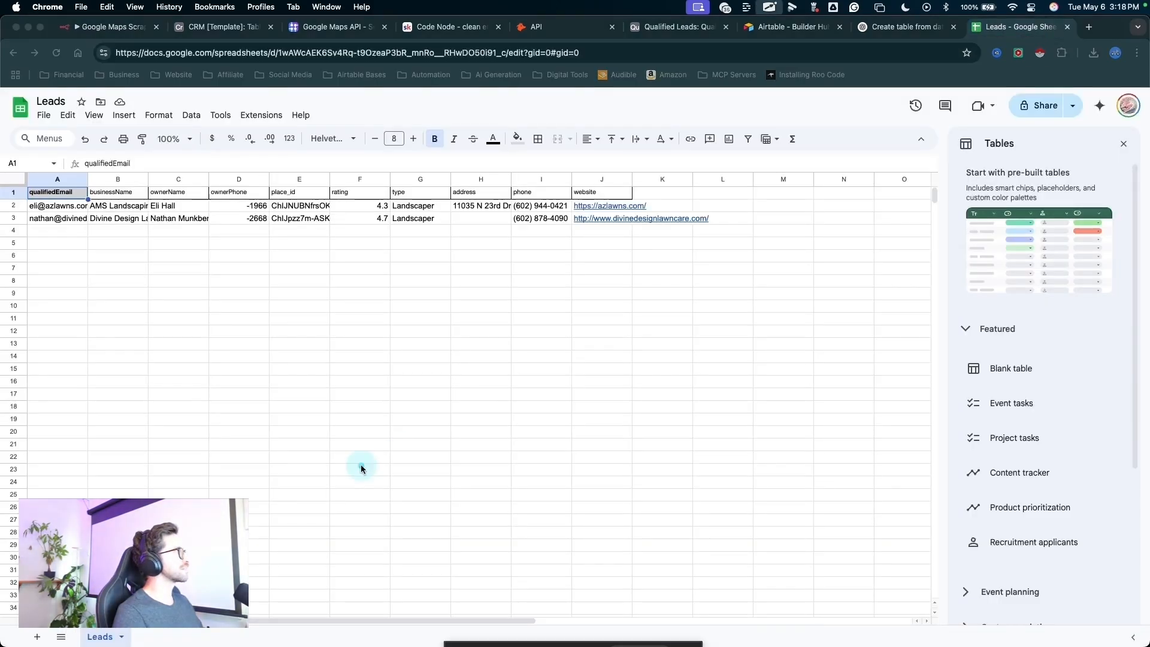
pyautogui.moveTo(275, 513); pyautogui.dragTo(526, 219)
pyautogui.press('super+l')
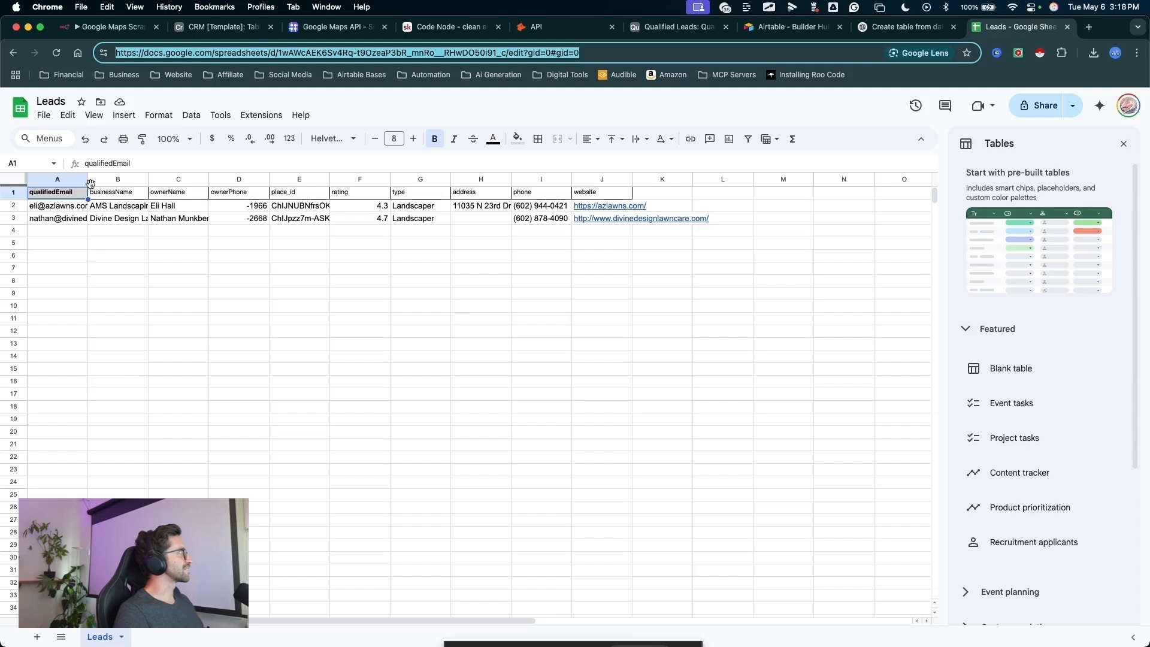
pyautogui.moveTo(89, 183); pyautogui.dragTo(227, 180)
pyautogui.moveTo(468, 179); pyautogui.dragTo(552, 180)
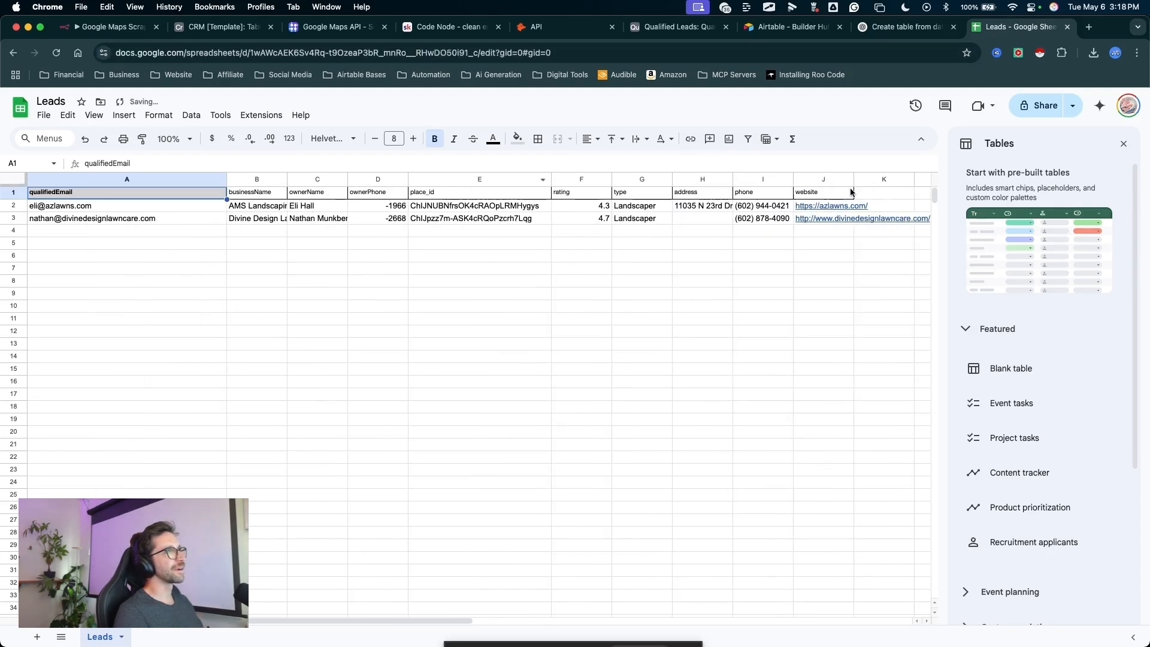
pyautogui.moveTo(854, 180); pyautogui.dragTo(928, 180)
pyautogui.hotkey('ctrl', 'a')
pyautogui.moveTo(354, 390)
pyautogui.mouseDown()
pyautogui.moveTo(550, 195)
pyautogui.moveTo(354, 315)
pyautogui.moveTo(320, 301)
pyautogui.mouseUp()
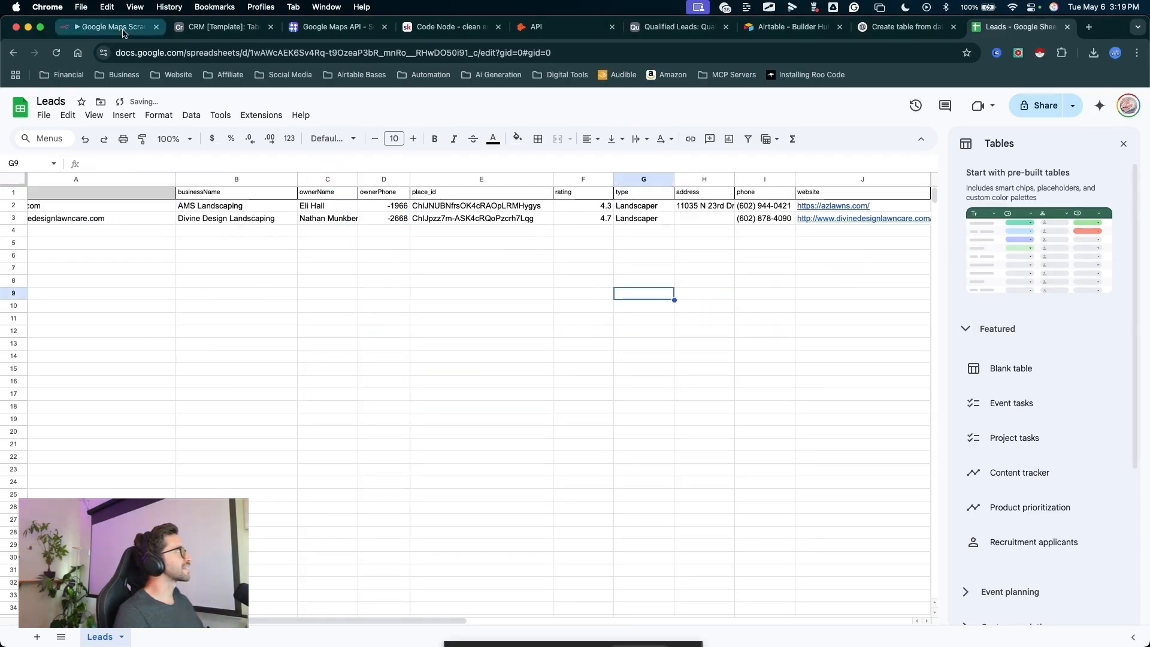
# - Return to the n8n workflow, close the Google Sheets node and save the workflow
pyautogui.click(110, 26)
pyautogui.hotkey('ctrl', 'a')
pyautogui.moveTo(935, 365); pyautogui.dragTo(771, 118)
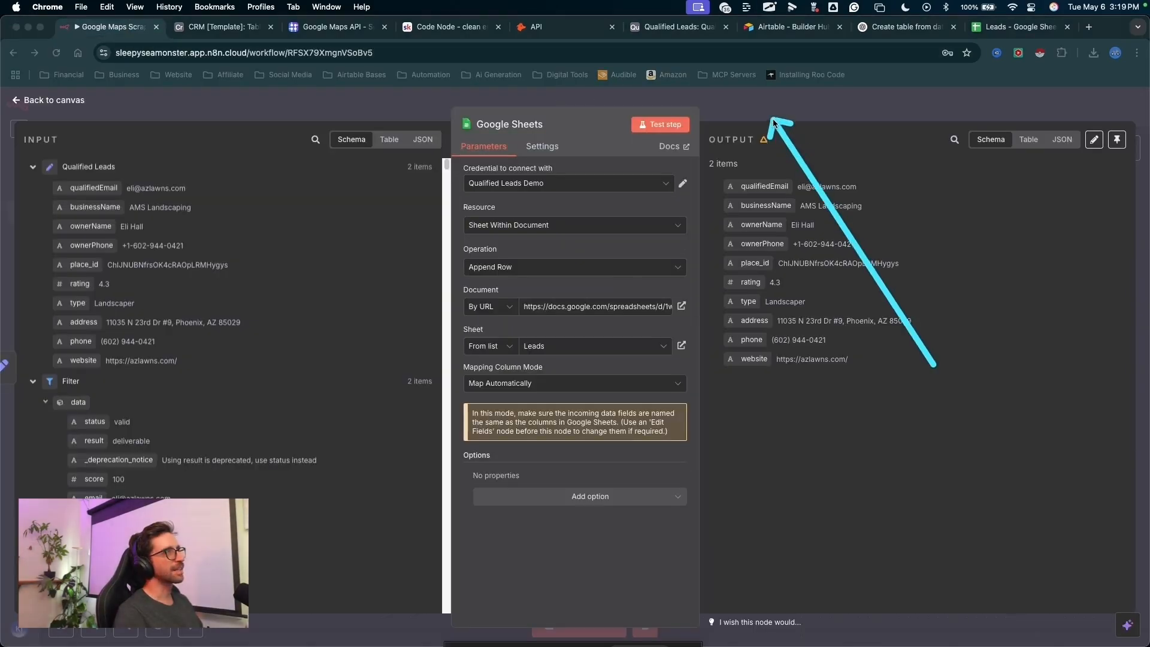
pyautogui.press('Escape')
pyautogui.click(770, 103)
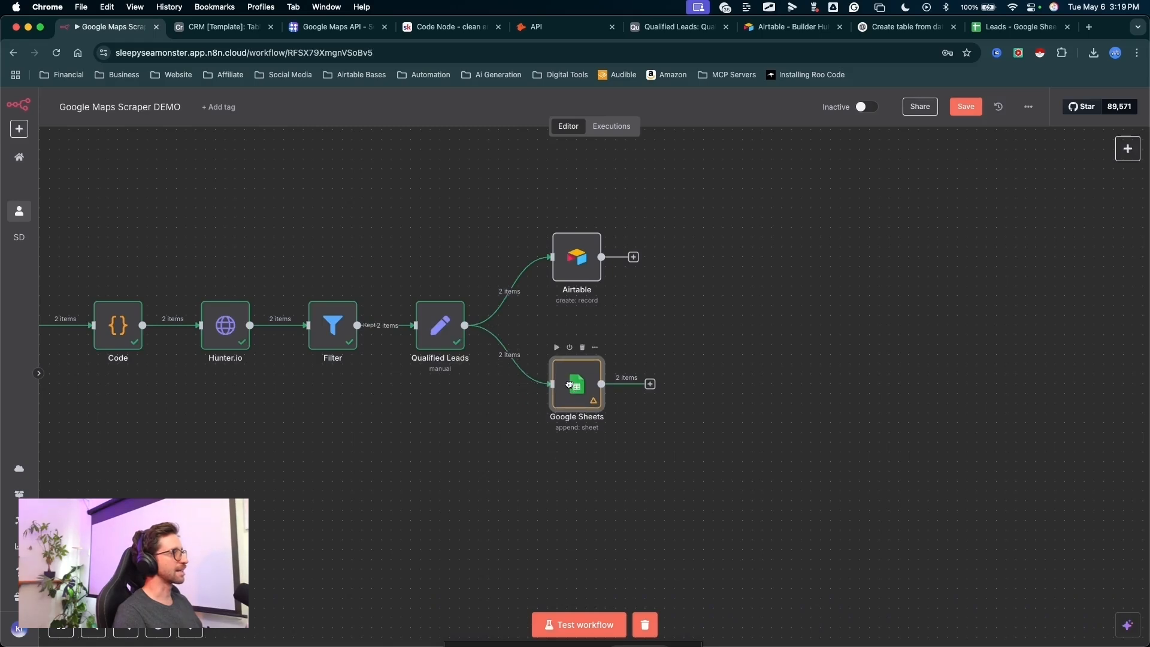
pyautogui.hotkey('ctrl', 'a')
pyautogui.moveTo(863, 365)
pyautogui.mouseDown()
pyautogui.moveTo(899, 214)
pyautogui.moveTo(967, 127)
pyautogui.mouseUp()
pyautogui.press('Escape')
pyautogui.click(966, 107)
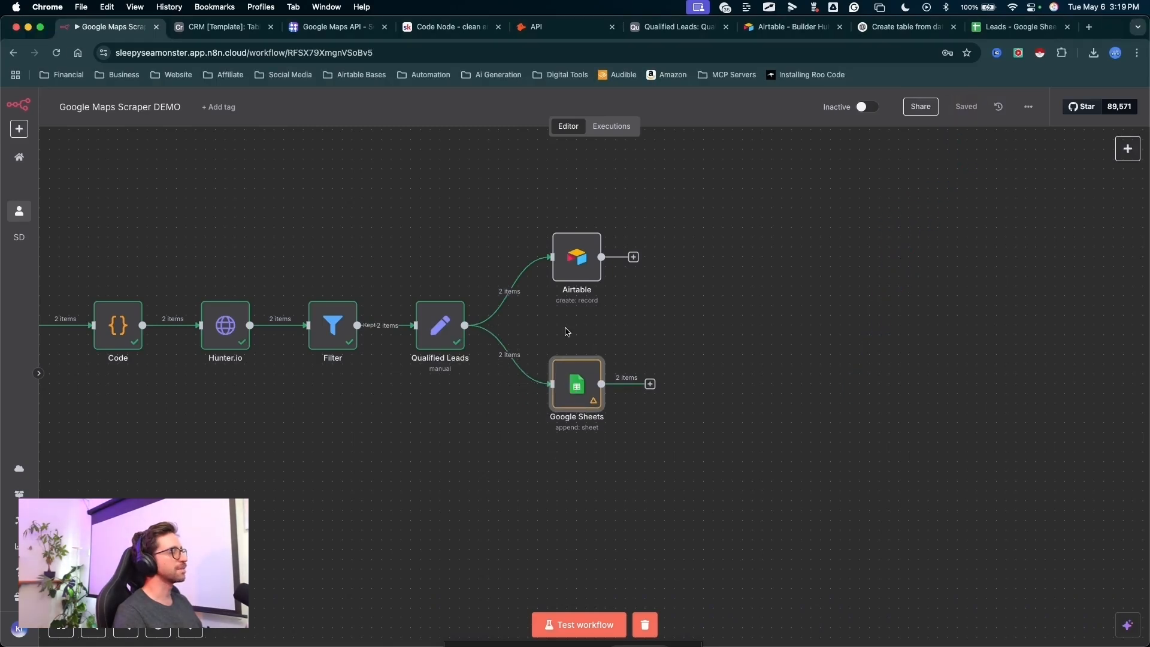
# - Open the On form submission trigger node and copy its Production URL
pyautogui.press('1')
pyautogui.hotkey('ctrl', 'a')
pyautogui.moveTo(342, 228)
pyautogui.mouseDown()
pyautogui.moveTo(398, 347)
pyautogui.moveTo(783, 329)
pyautogui.moveTo(359, 275)
pyautogui.moveTo(218, 329)
pyautogui.mouseUp()
pyautogui.moveTo(417, 235)
pyautogui.mouseDown()
pyautogui.moveTo(193, 331)
pyautogui.moveTo(220, 337)
pyautogui.mouseUp()
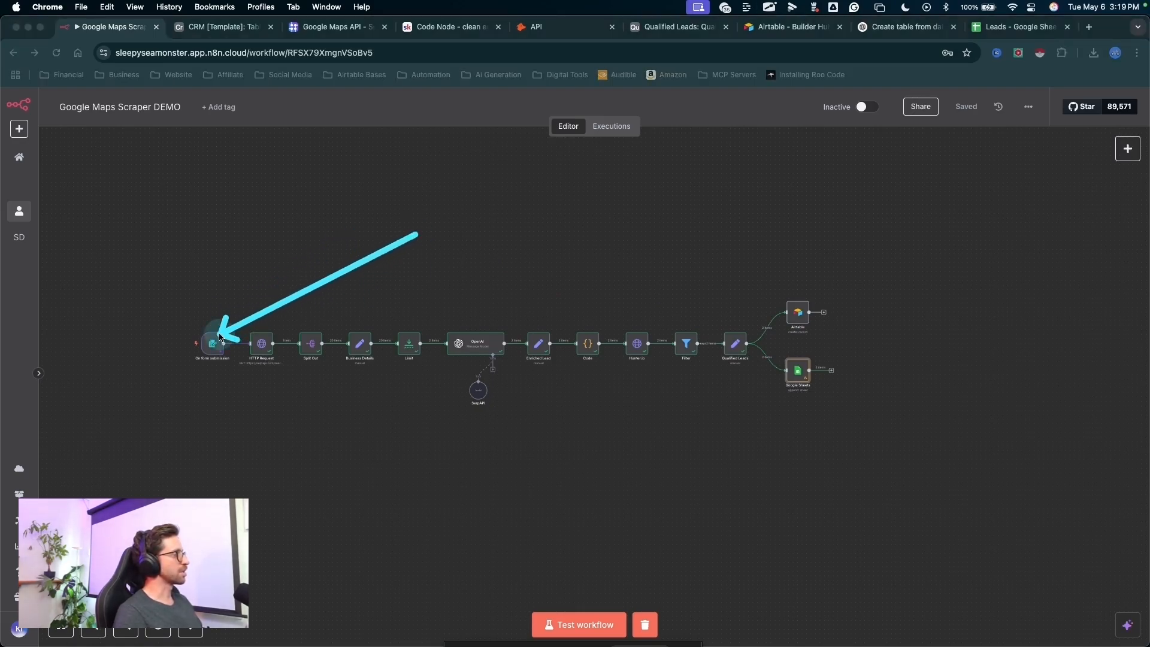
pyautogui.moveTo(286, 252); pyautogui.dragTo(219, 343)
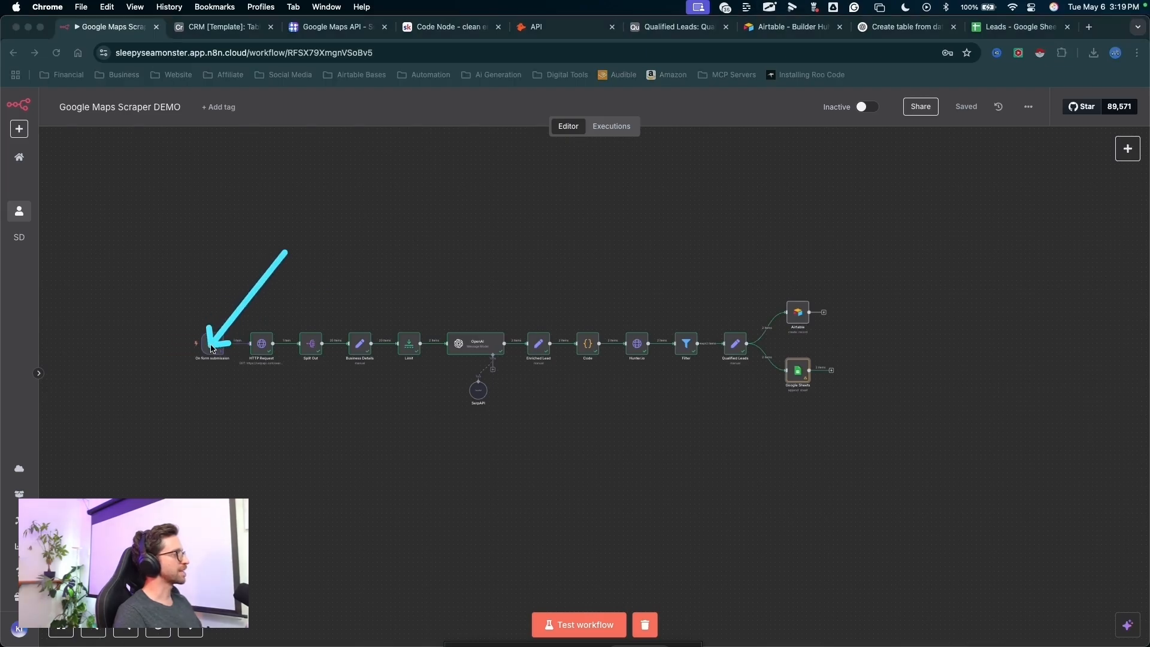
pyautogui.doubleClick(212, 349)
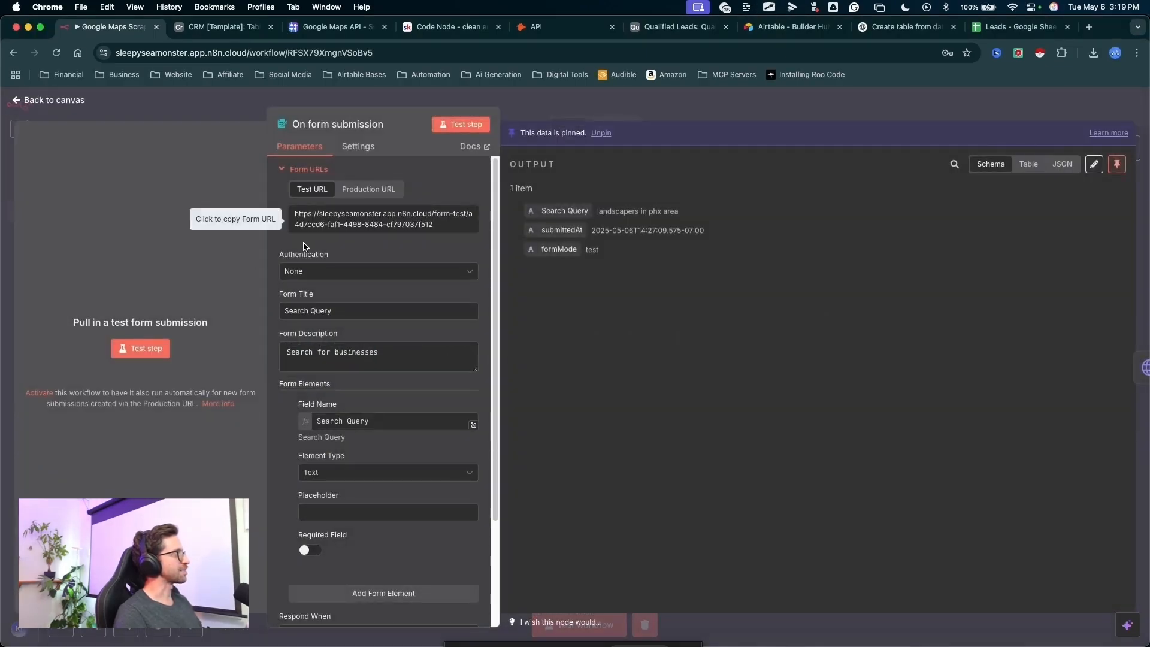
pyautogui.moveTo(214, 275); pyautogui.dragTo(358, 194)
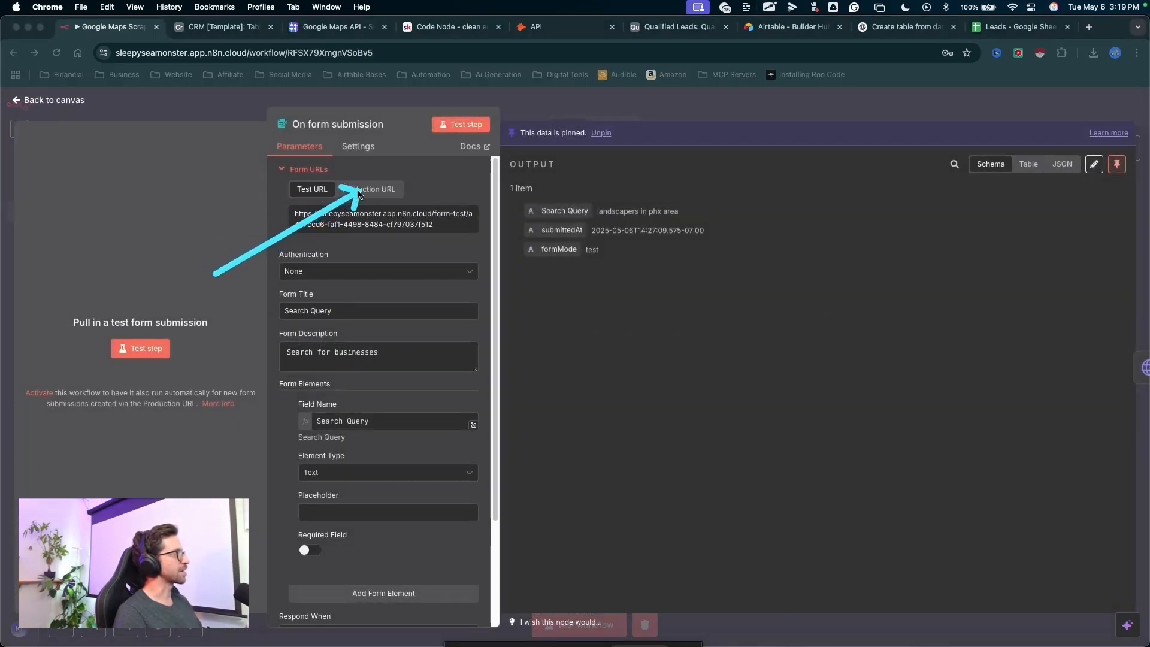
pyautogui.click(363, 190)
pyautogui.moveTo(451, 158)
pyautogui.mouseDown()
pyautogui.moveTo(435, 154)
pyautogui.moveTo(379, 188)
pyautogui.moveTo(373, 224)
pyautogui.mouseUp()
pyautogui.click(378, 223)
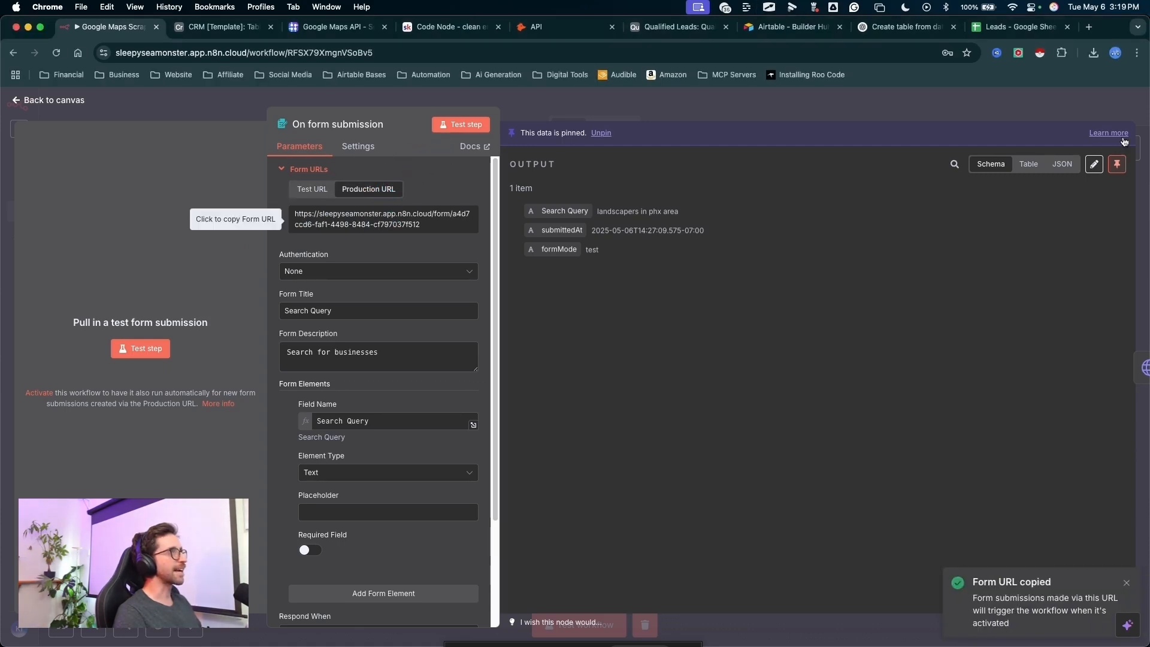
# - Open the copied production form URL in a new browser tab
pyautogui.click(1089, 28)
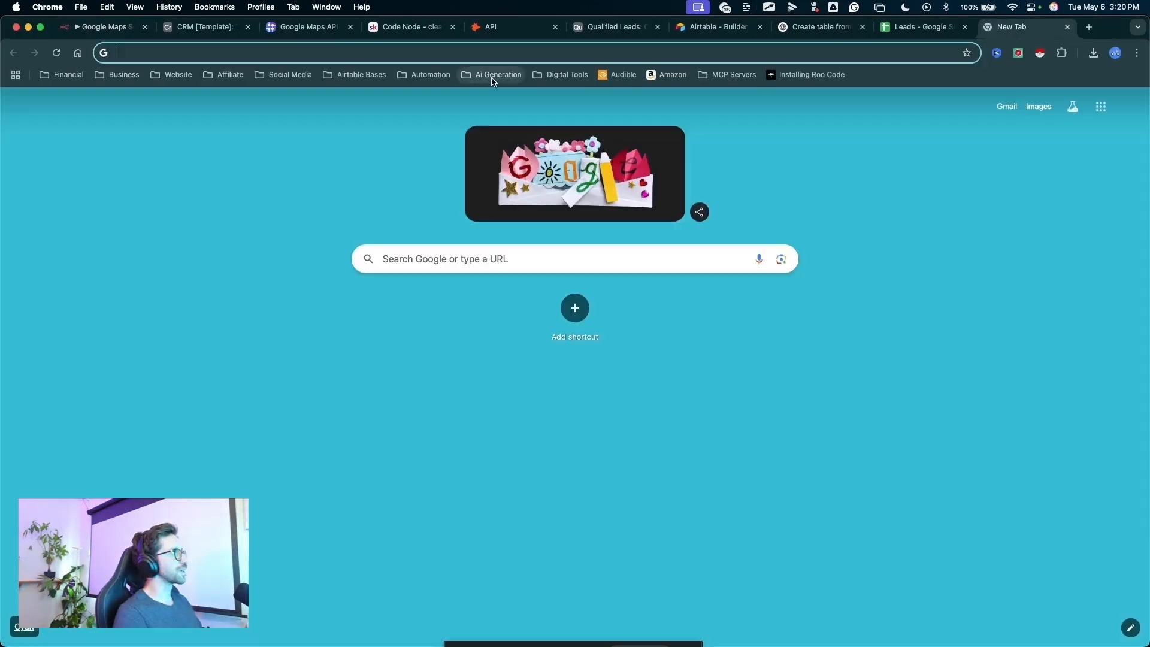
pyautogui.click(432, 55)
pyautogui.press('super+v')
pyautogui.press('Return')
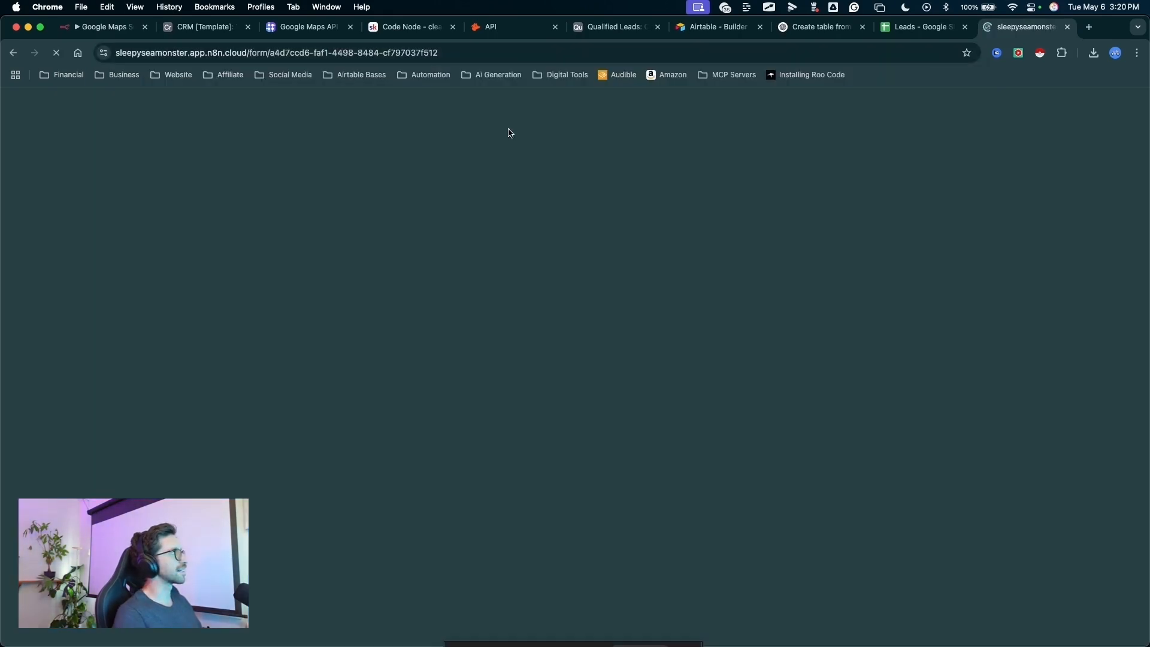
pyautogui.moveTo(390, 354); pyautogui.dragTo(560, 239)
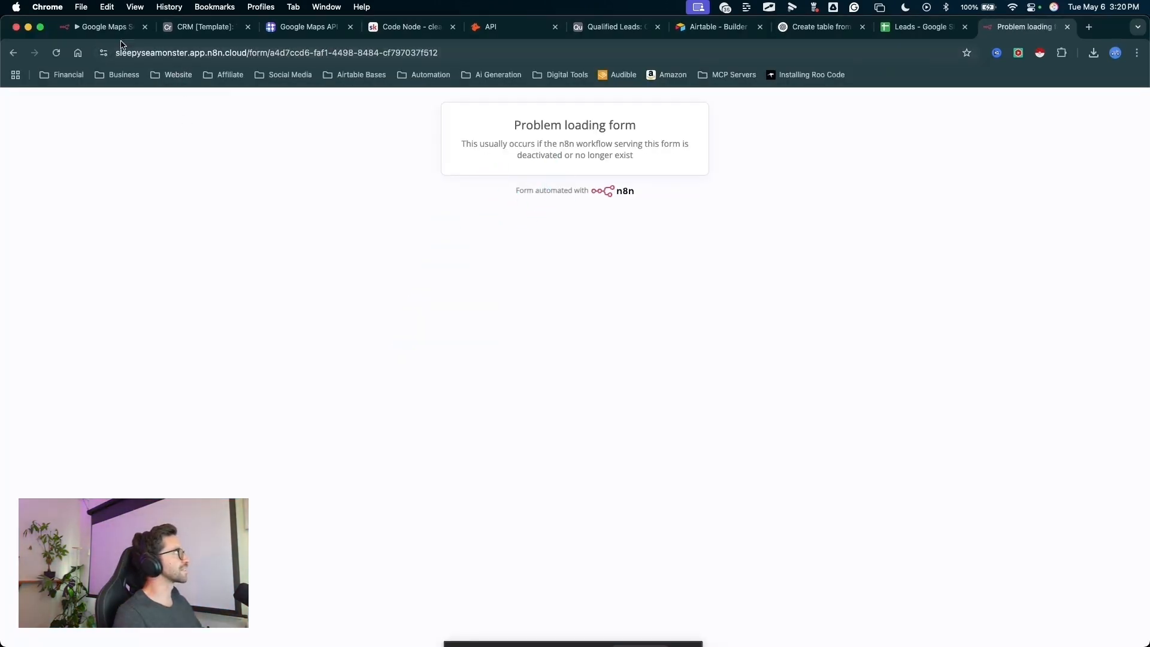
# - Return to the workflow, close the form trigger node and switch the Google Maps Scraper DEMO workflow to active
pyautogui.click(101, 27)
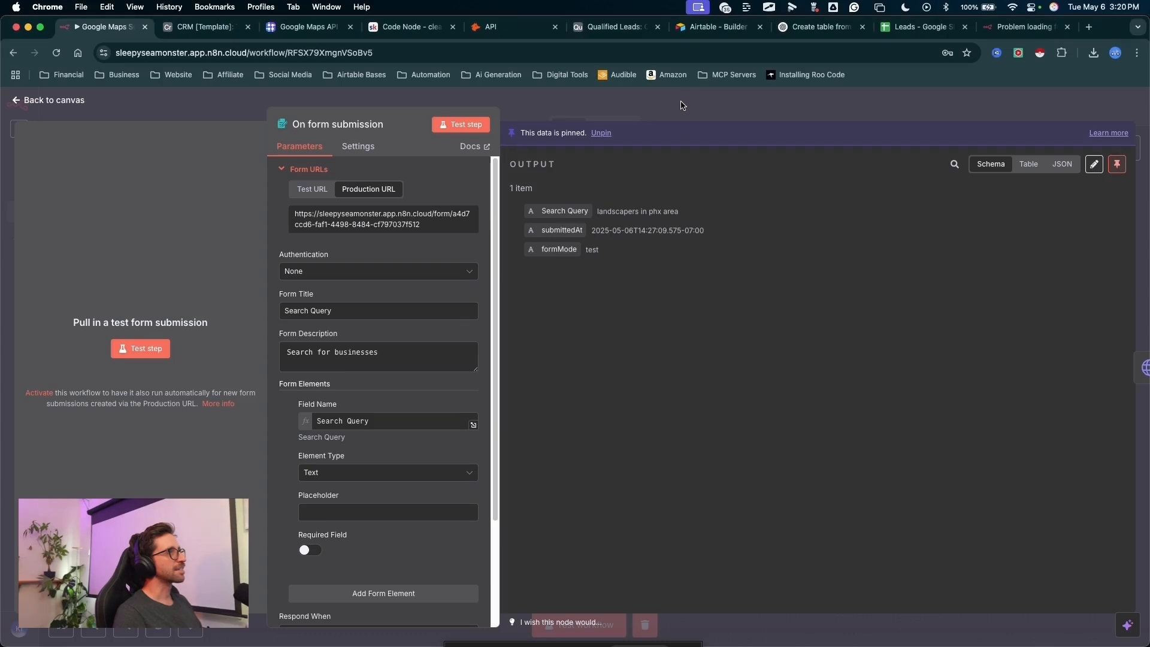
pyautogui.click(730, 110)
pyautogui.moveTo(924, 295); pyautogui.dragTo(871, 120)
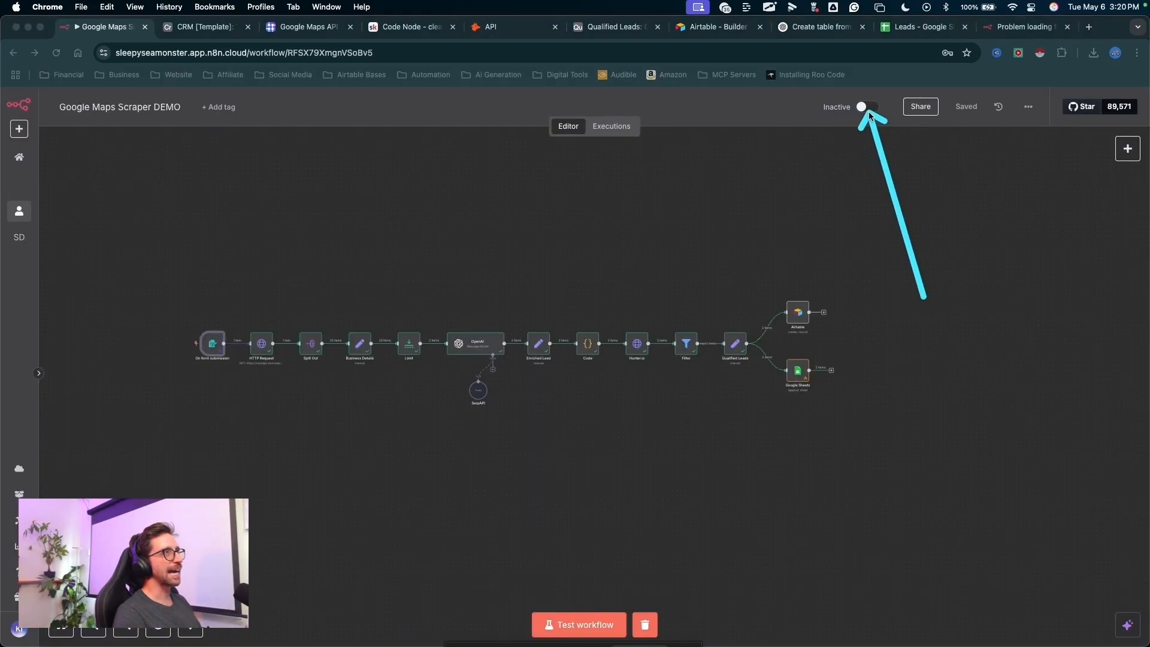
pyautogui.press('Escape')
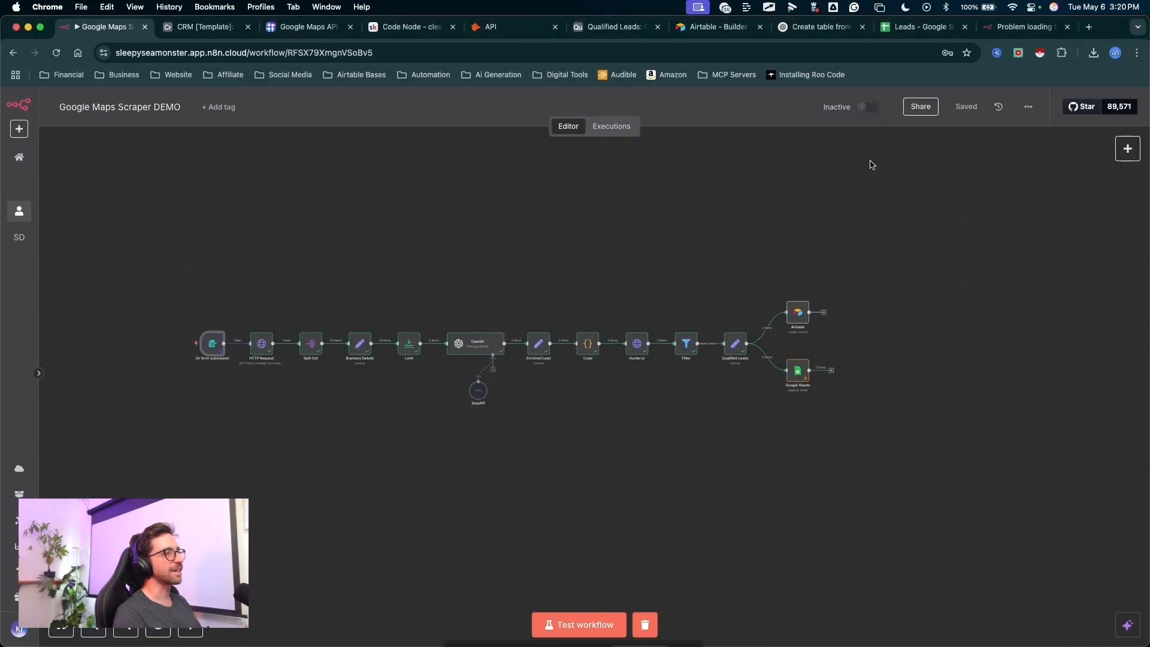
pyautogui.moveTo(707, 207); pyautogui.dragTo(684, 398)
pyautogui.press('Escape')
pyautogui.click(685, 398)
pyautogui.moveTo(963, 240); pyautogui.dragTo(1019, 29)
pyautogui.press('Escape')
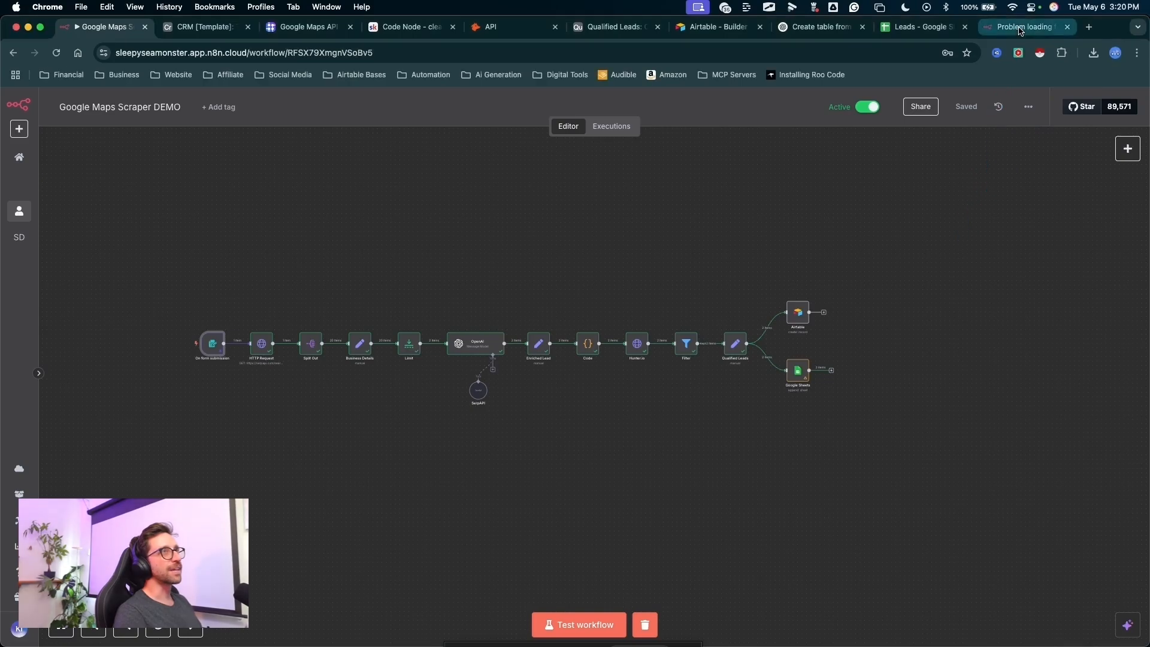
# - Reload the production form page and look over its Search Query field
pyautogui.click(1050, 28)
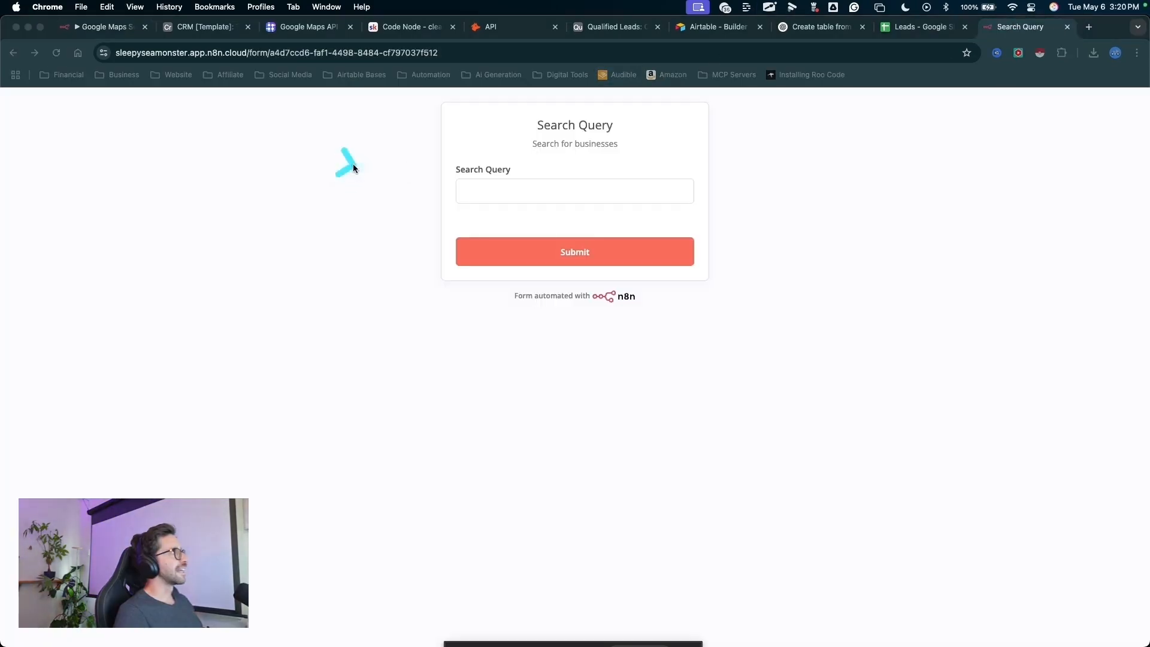
pyautogui.moveTo(349, 164)
pyautogui.mouseDown()
pyautogui.moveTo(513, 181)
pyautogui.moveTo(527, 194)
pyautogui.mouseUp()
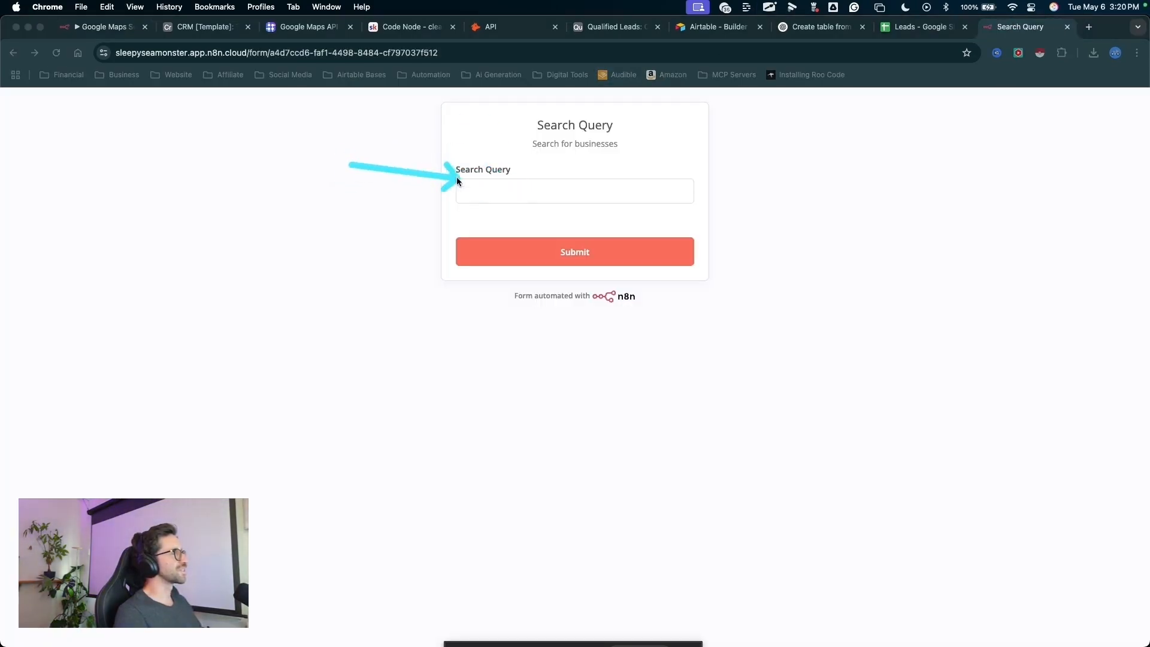
pyautogui.press('Escape')
pyautogui.click(379, 118)
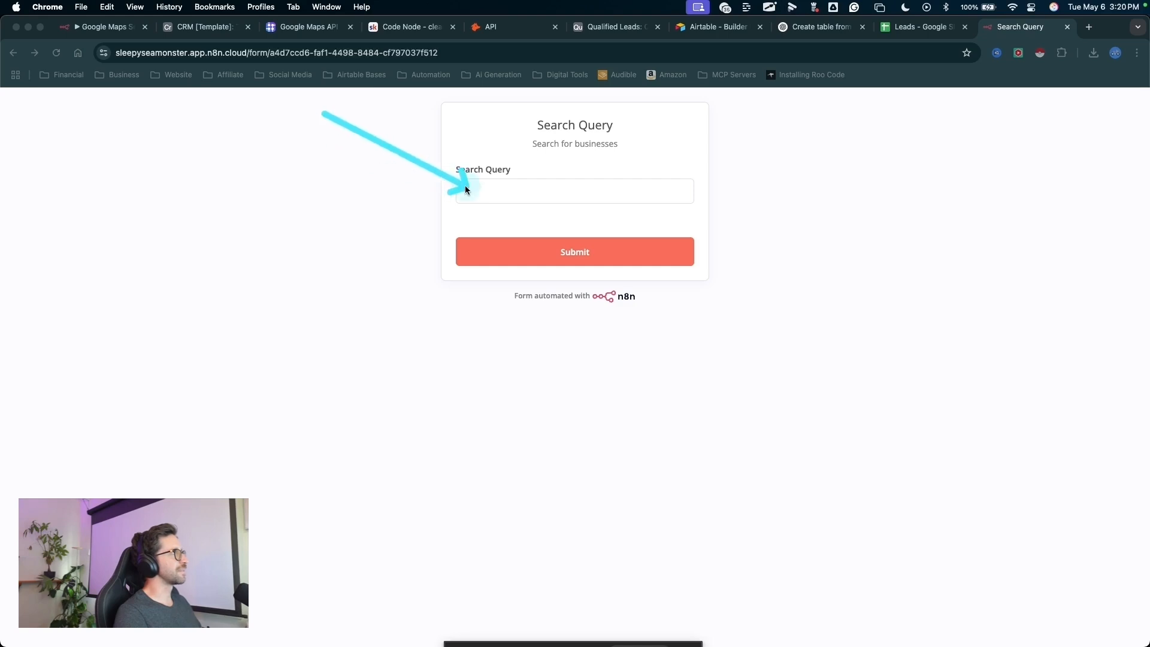
pyautogui.moveTo(620, 409)
pyautogui.mouseDown()
pyautogui.moveTo(260, 199)
pyautogui.moveTo(727, 311)
pyautogui.mouseUp()
pyautogui.press('Escape')
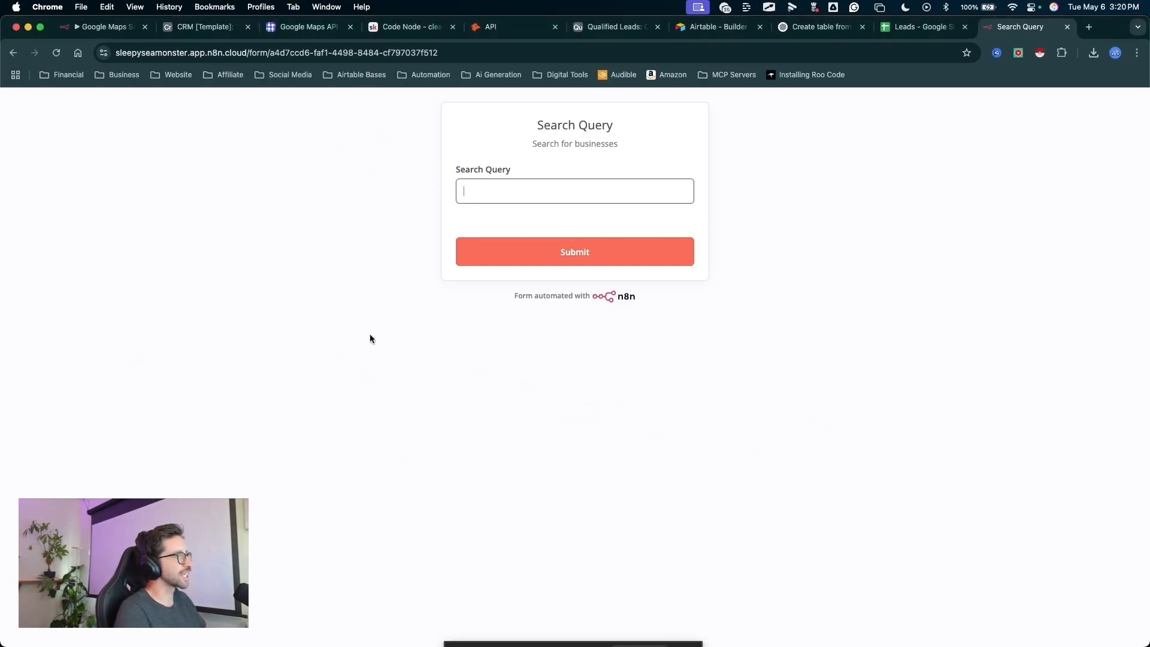
pyautogui.moveTo(268, 215)
pyautogui.mouseDown()
pyautogui.moveTo(497, 190)
pyautogui.moveTo(460, 194)
pyautogui.mouseUp()
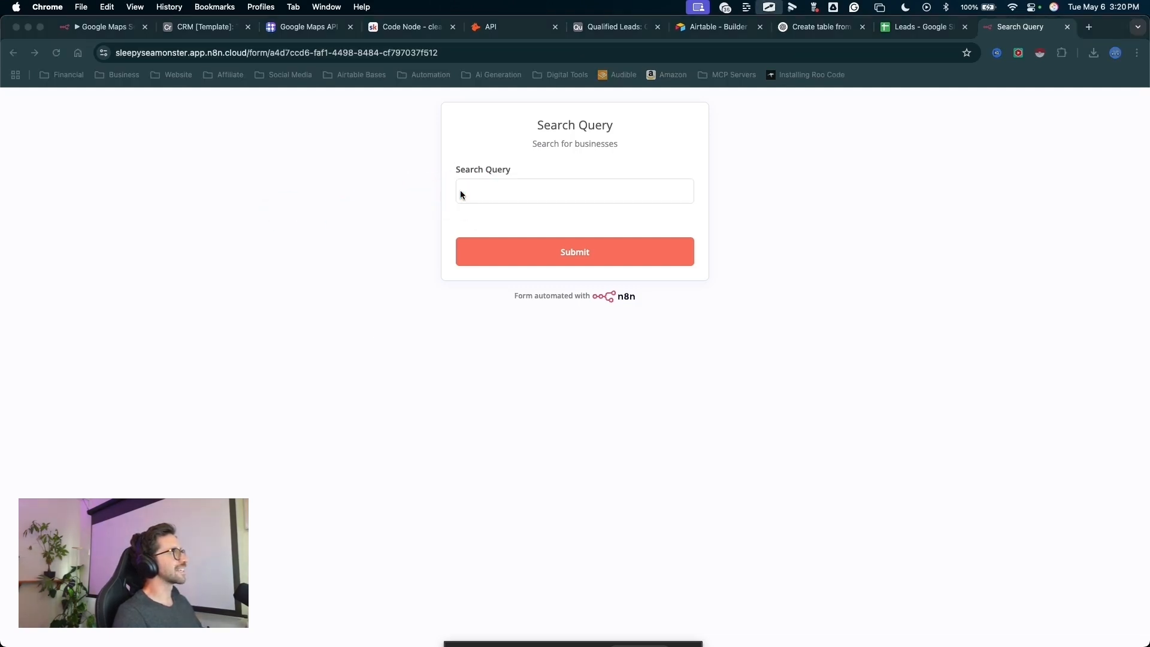
pyautogui.moveTo(771, 299)
pyautogui.mouseDown()
pyautogui.moveTo(743, 34)
pyautogui.moveTo(904, 57)
pyautogui.moveTo(917, 30)
pyautogui.mouseUp()
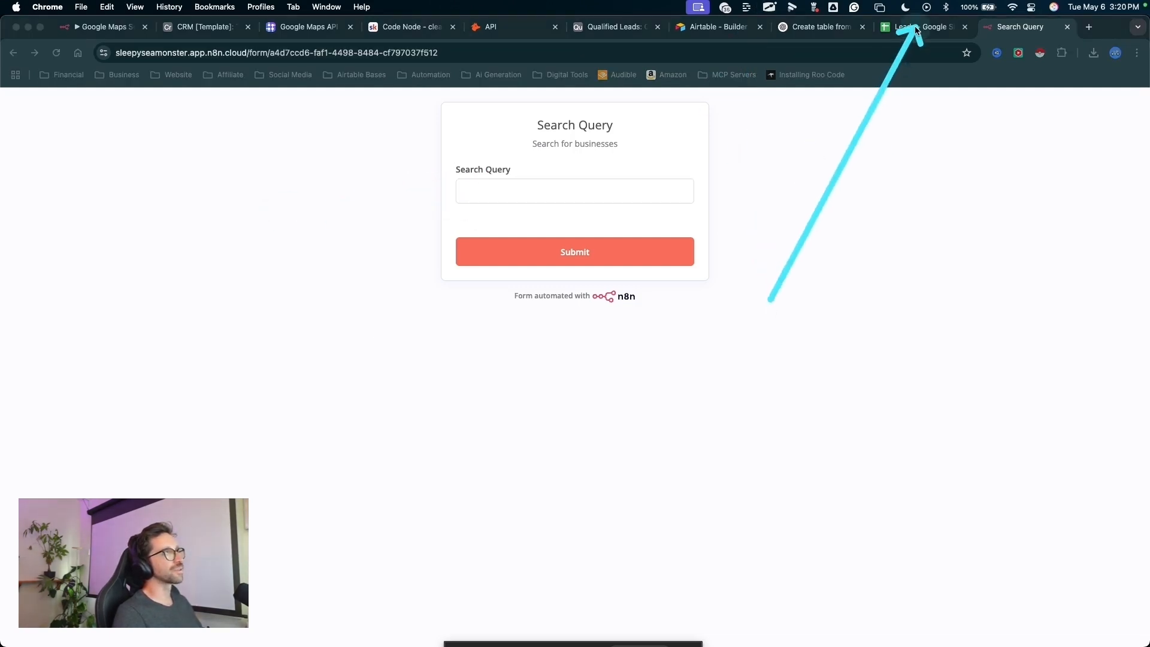
# - Unpin the test data in the workflow's On form submission node and close the node
pyautogui.click(102, 26)
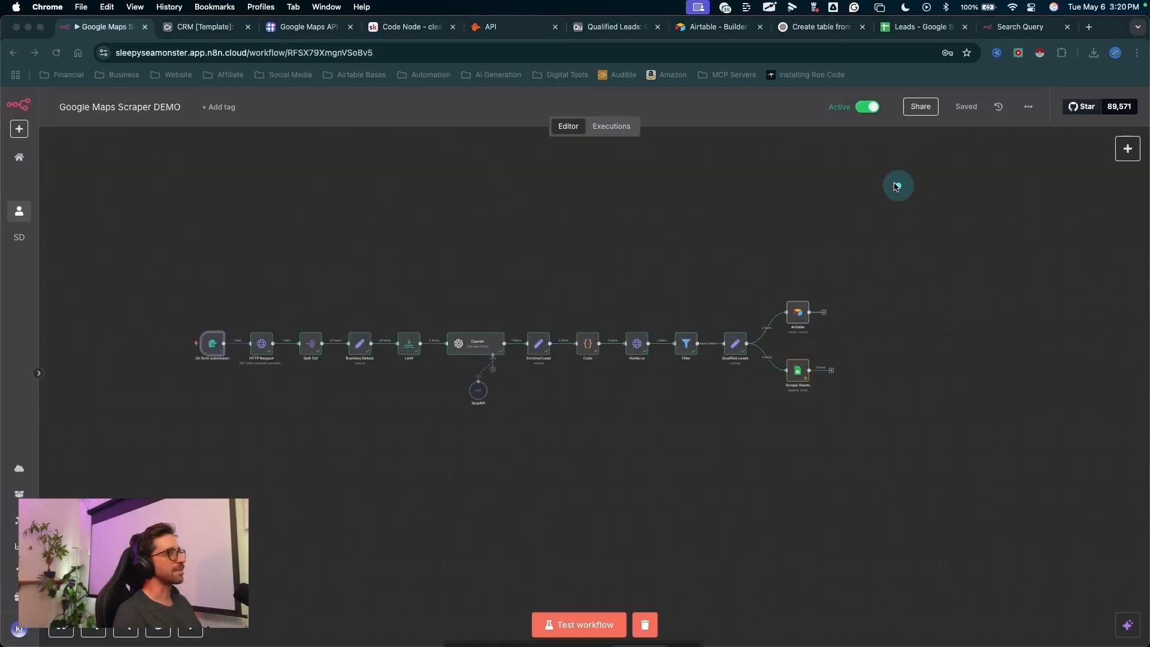
pyautogui.moveTo(863, 175)
pyautogui.mouseDown()
pyautogui.moveTo(781, 247)
pyautogui.moveTo(458, 397)
pyautogui.moveTo(451, 367)
pyautogui.moveTo(458, 393)
pyautogui.moveTo(369, 343)
pyautogui.moveTo(268, 406)
pyautogui.mouseUp()
pyautogui.scroll(5, 269, 406)
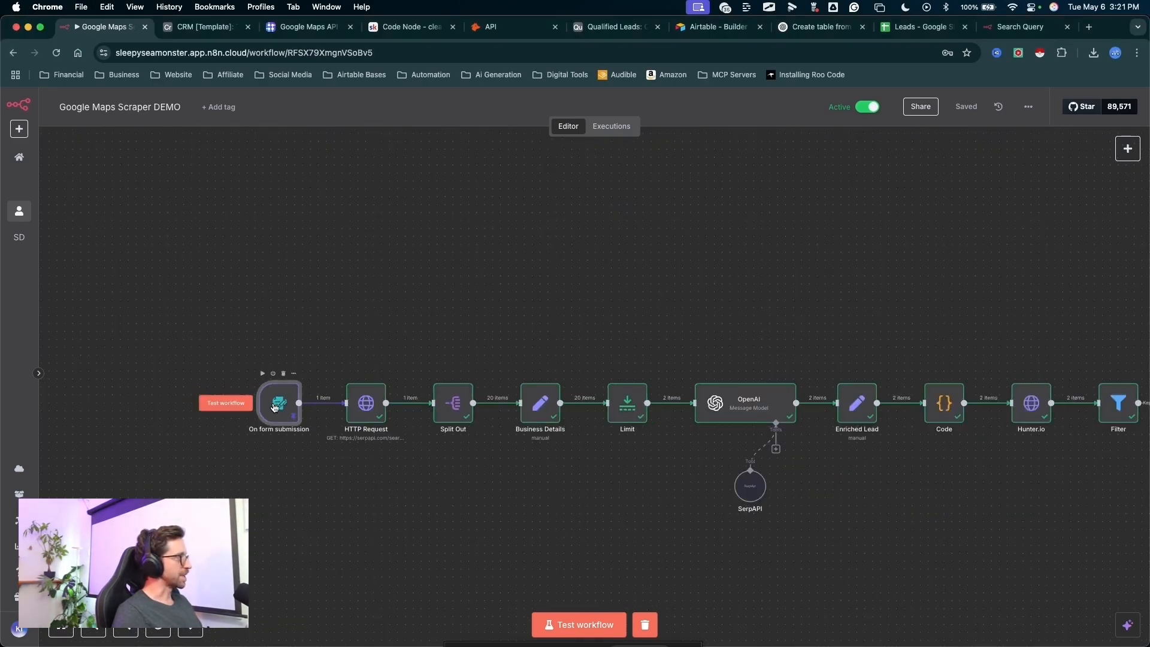
pyautogui.doubleClick(274, 406)
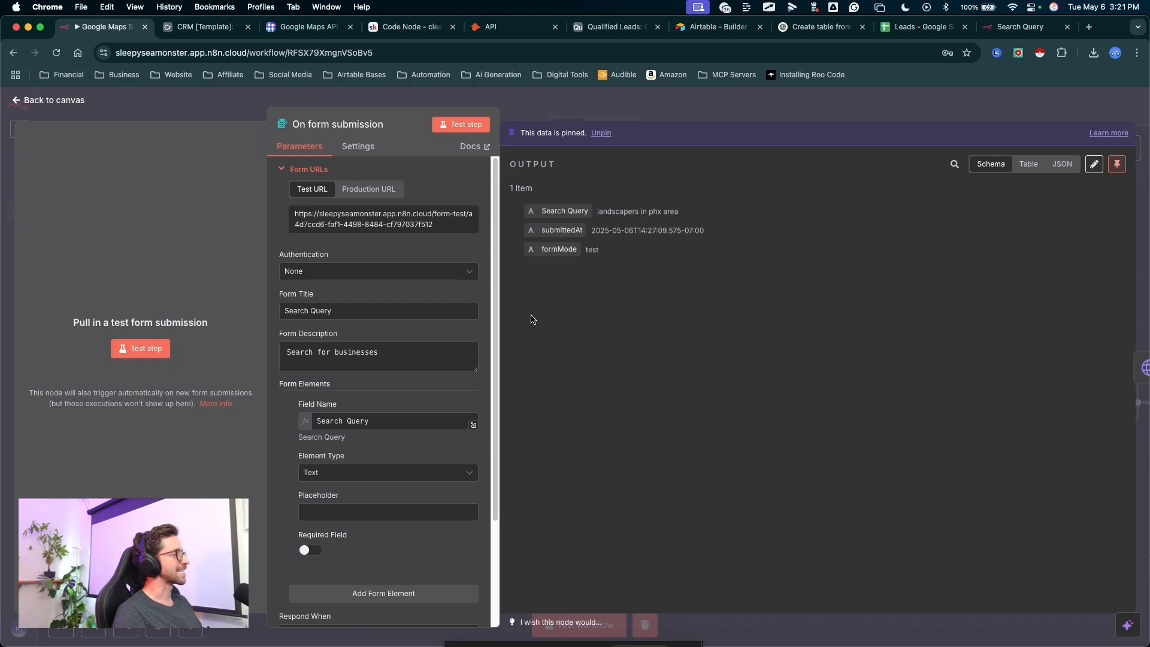
pyautogui.moveTo(547, 354)
pyautogui.mouseDown()
pyautogui.moveTo(593, 243)
pyautogui.moveTo(620, 144)
pyautogui.moveTo(606, 141)
pyautogui.mouseUp()
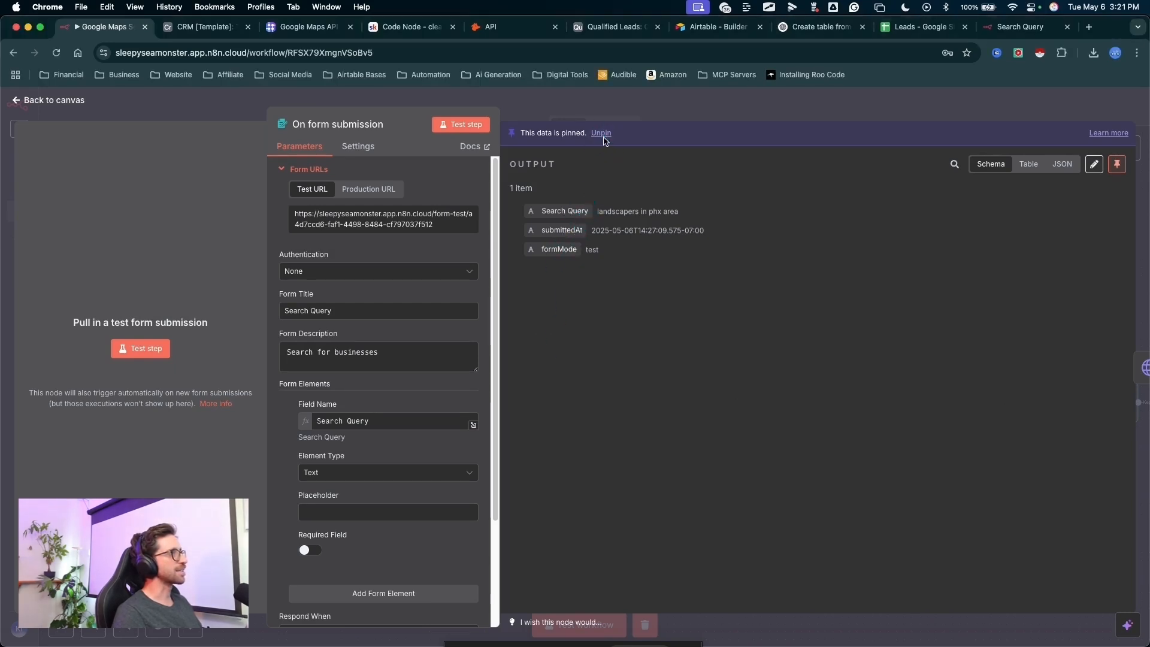
pyautogui.click(602, 133)
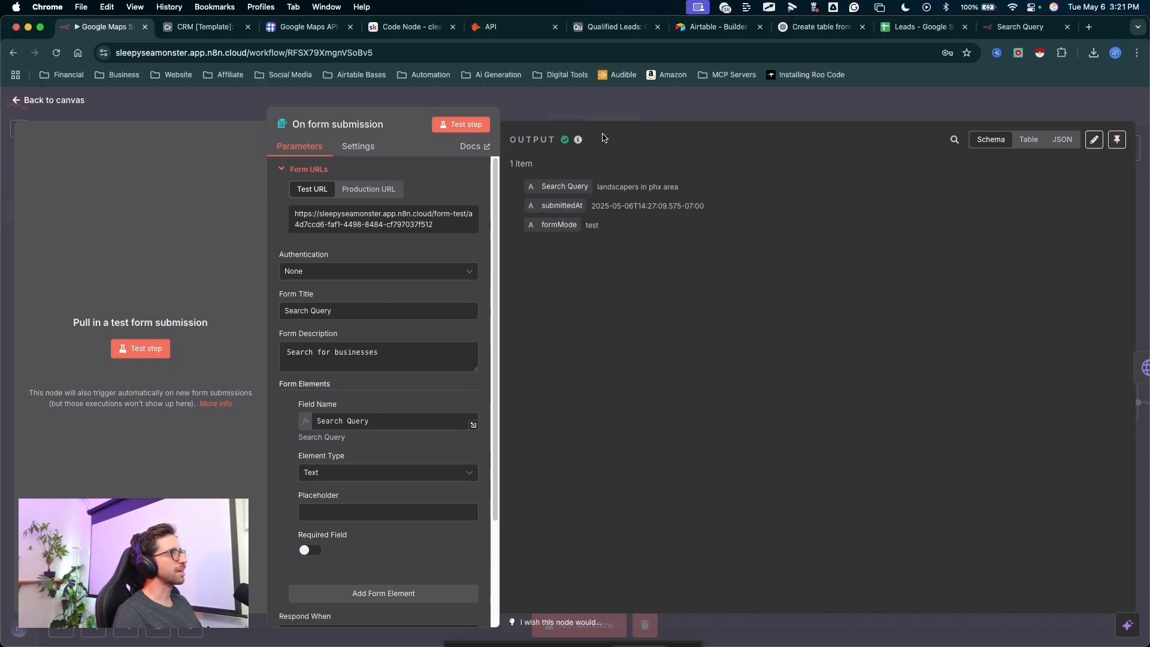
pyautogui.click(686, 99)
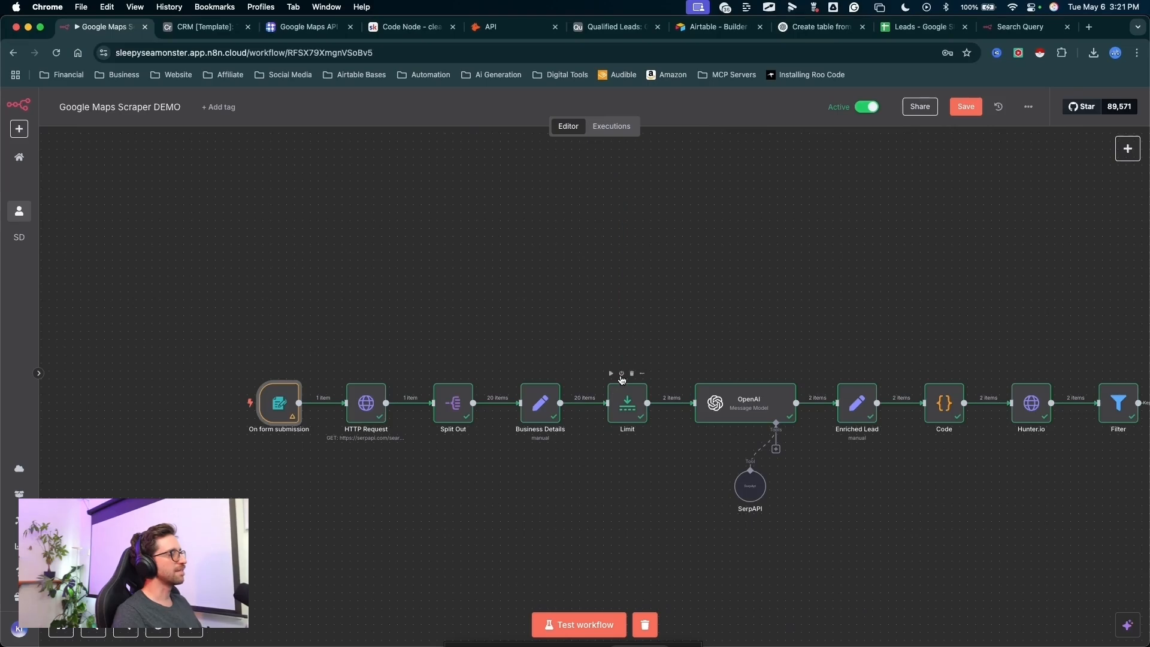
# - Deactivate the Limit node between Business Details and OpenAI
pyautogui.click(621, 374)
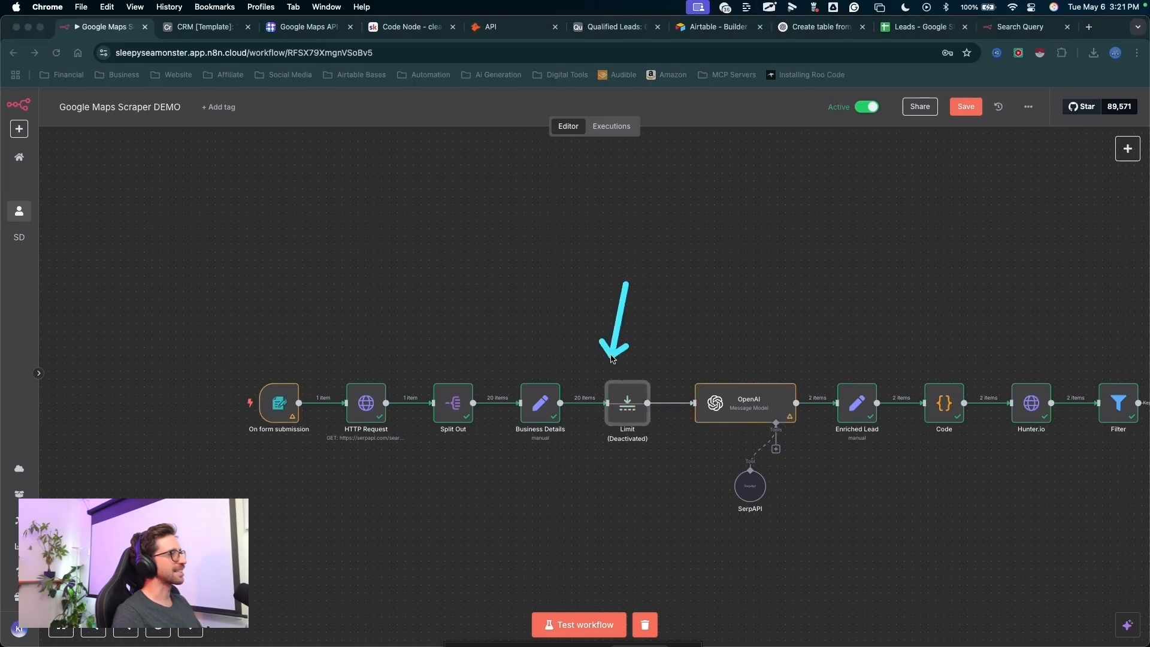
pyautogui.moveTo(650, 474); pyautogui.dragTo(527, 362)
pyautogui.moveTo(552, 236); pyautogui.dragTo(503, 292)
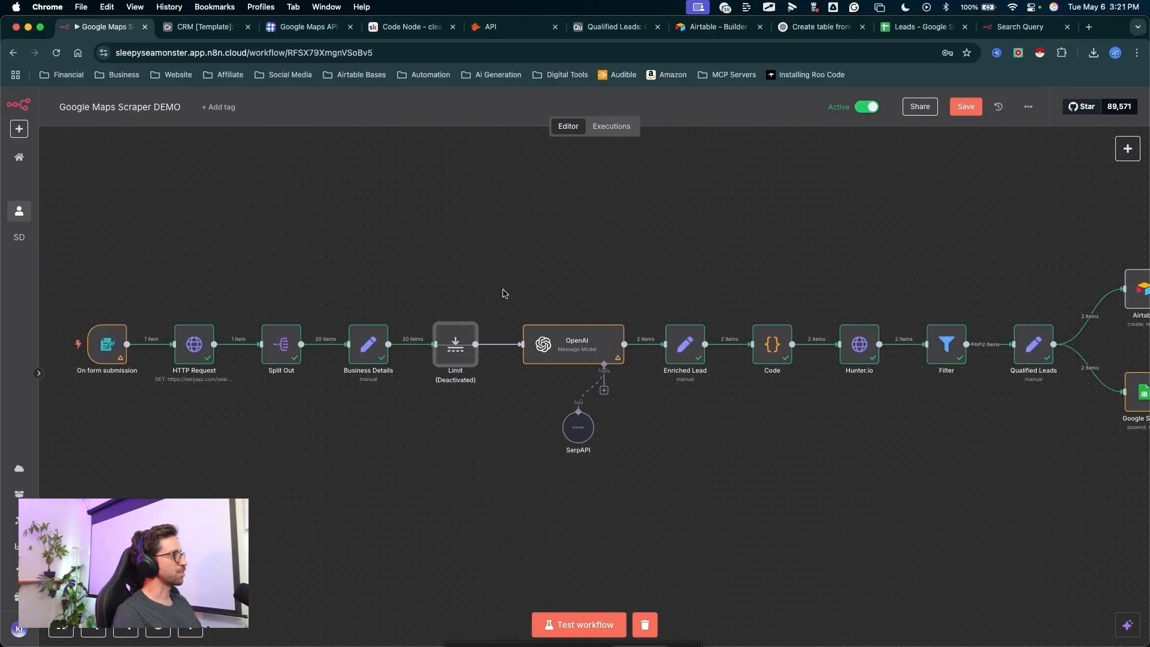
pyautogui.hotkey('ctrl', 'a')
pyautogui.moveTo(238, 223)
pyautogui.mouseDown()
pyautogui.moveTo(102, 329)
pyautogui.moveTo(282, 334)
pyautogui.moveTo(449, 290)
pyautogui.moveTo(367, 294)
pyautogui.moveTo(372, 336)
pyautogui.moveTo(207, 335)
pyautogui.moveTo(237, 348)
pyautogui.moveTo(903, 351)
pyautogui.mouseUp()
pyautogui.press('Escape')
pyautogui.scroll(-3, 955, 406)
pyautogui.moveTo(963, 404); pyautogui.dragTo(824, 408)
pyautogui.scroll(-1, 875, 403)
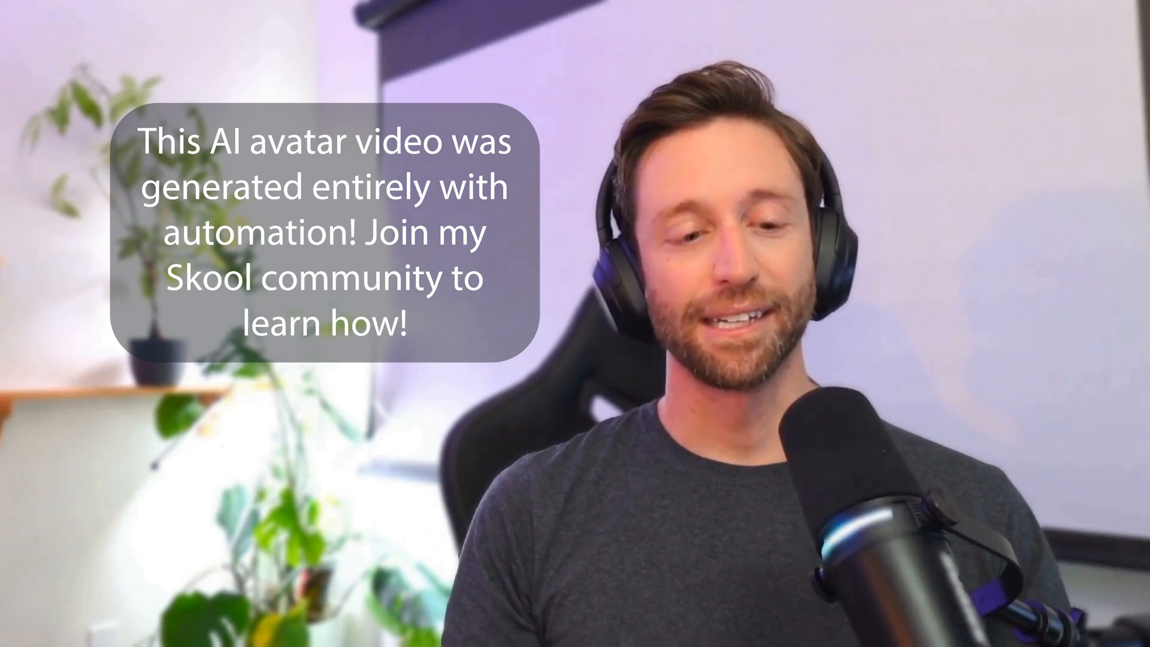